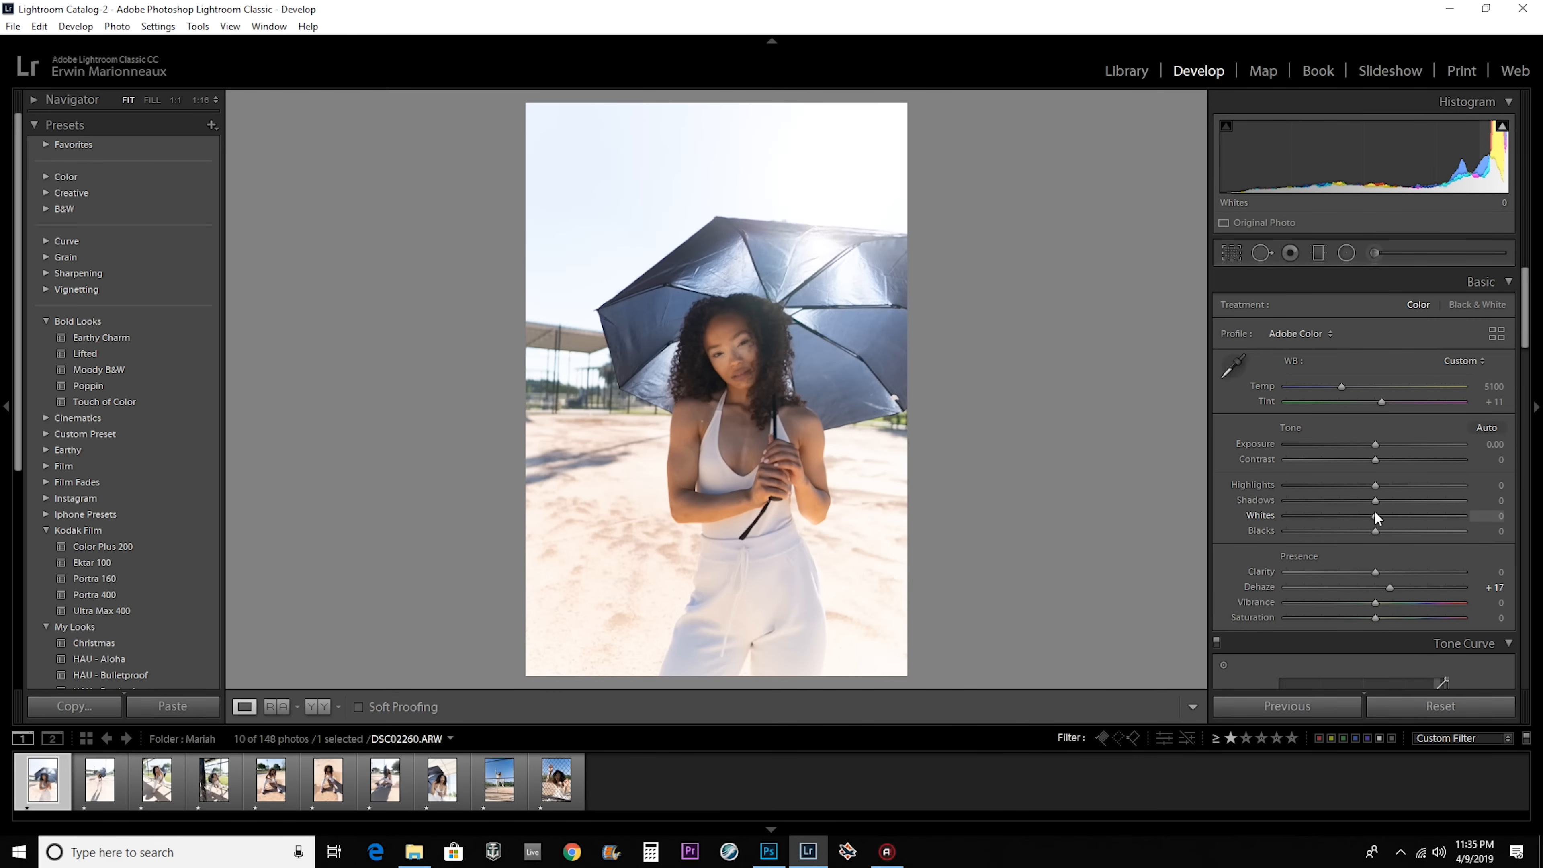
Reduce the Highlights to about −22 and warm the Temp slightly for the full-length umbrella shot, DSC02272.
{"action": "left_click_drag", "start_coordinate": [1375, 485], "coordinate": [1345, 486]}
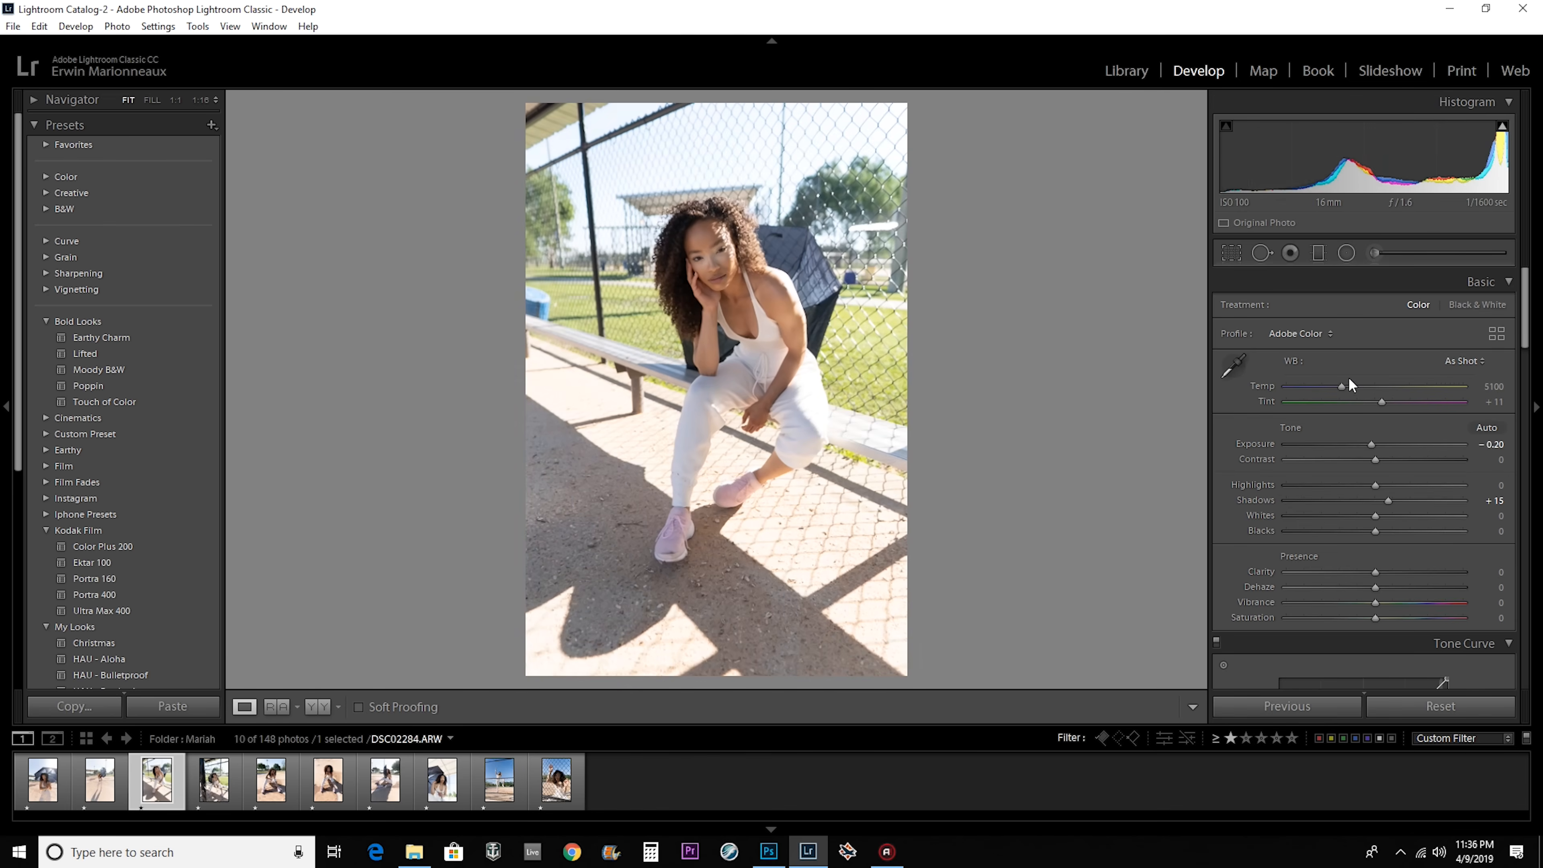
{"action": "left_click_drag", "start_coordinate": [1341, 387], "coordinate": [1347, 387]}
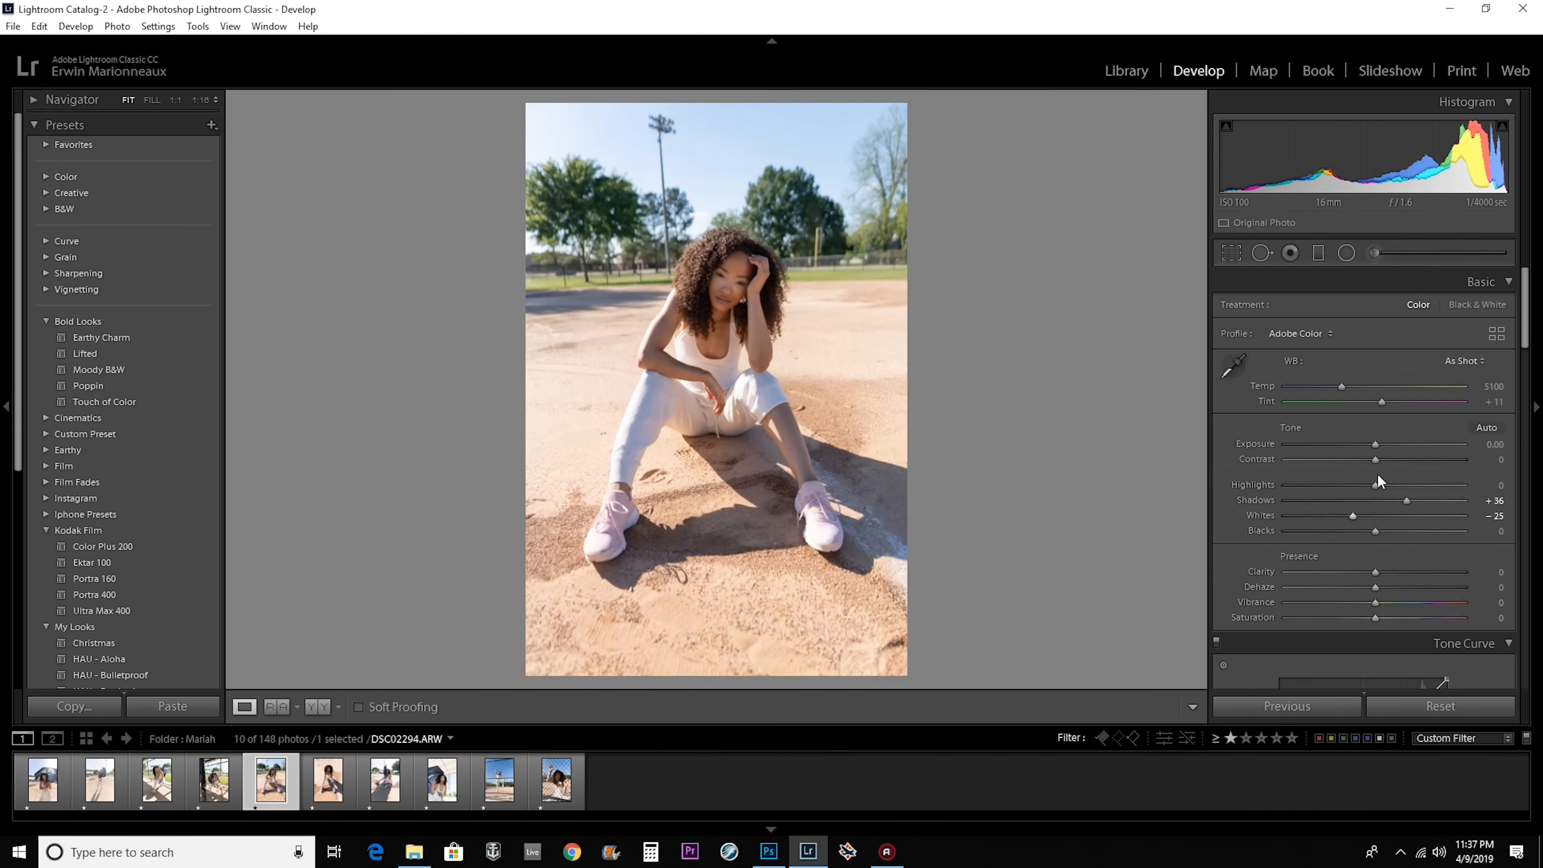
Set Shadows to +46, Highlights to −100, Exposure to +0.20 and Temp to 5303 on the seated portrait DSC02294.
{"action": "left_click_drag", "start_coordinate": [1391, 500], "coordinate": [1416, 503]}
{"action": "left_click_drag", "start_coordinate": [1341, 386], "coordinate": [1346, 386]}
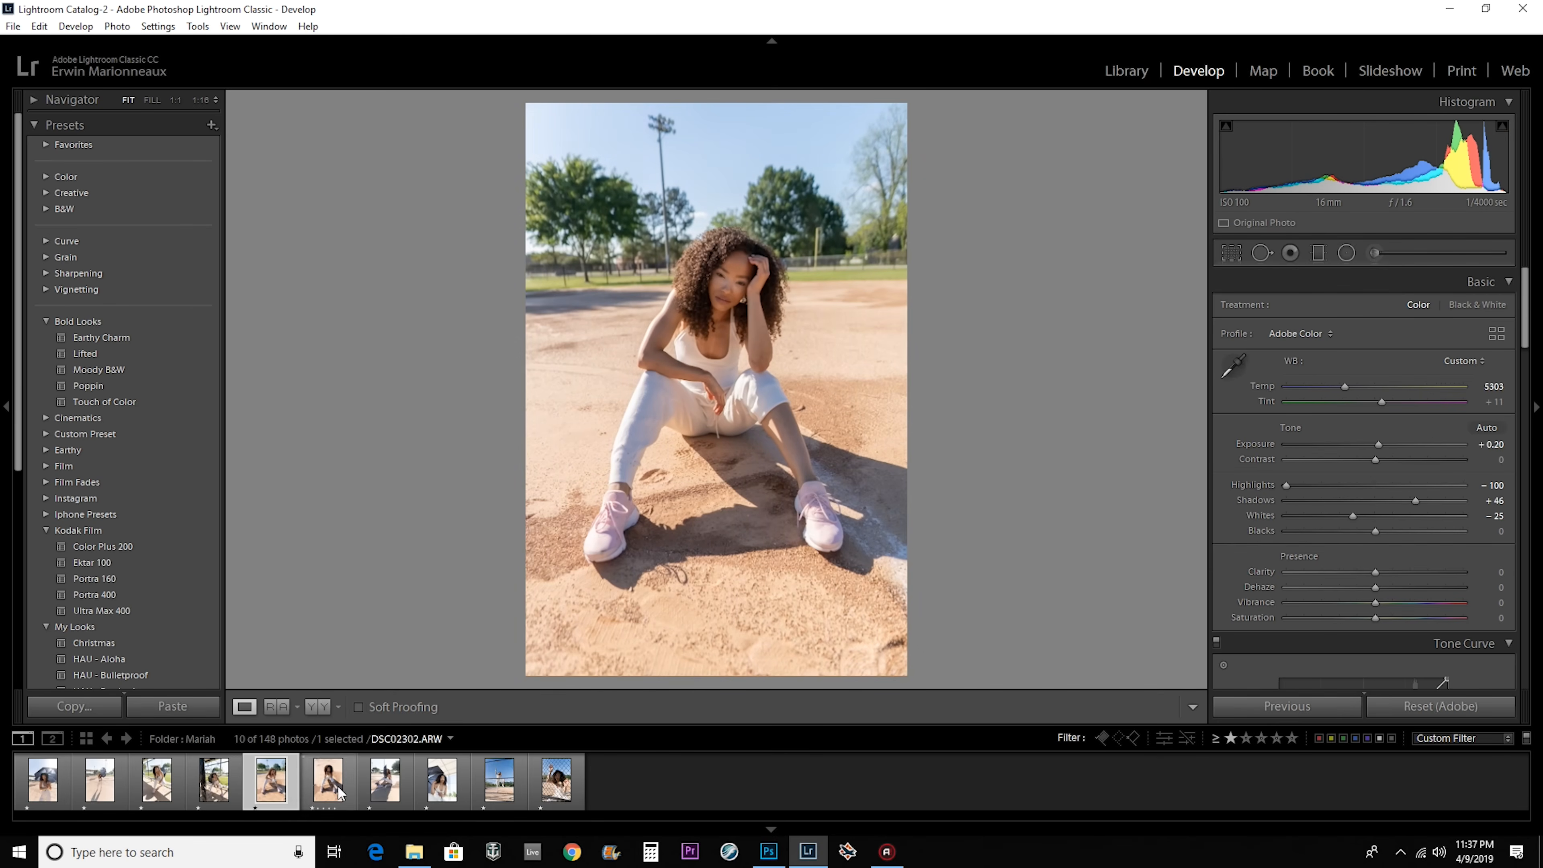
Try to apply DSC02294's develop settings to the following seated photos.
{"action": "left_click", "coordinate": [328, 784]}
{"action": "left_click", "coordinate": [385, 783]}
{"action": "left_click", "coordinate": [327, 789], "text": "ctrl"}
{"action": "left_click", "coordinate": [1293, 706]}
{"action": "left_click", "coordinate": [1412, 667]}
{"action": "key", "text": "ctrl+z"}
Synchronize DSC02294's develop settings to DSC02302 and DSC02308, and lower the Exposure of DSC02308 to about −0.34.
{"action": "left_click", "coordinate": [328, 784]}
{"action": "left_click", "coordinate": [385, 784]}
{"action": "left_click", "coordinate": [331, 783]}
{"action": "left_click", "coordinate": [1294, 706]}
{"action": "left_click", "coordinate": [1412, 668]}
{"action": "left_click", "coordinate": [385, 784]}
{"action": "left_click_drag", "start_coordinate": [1377, 446], "coordinate": [1370, 446]}
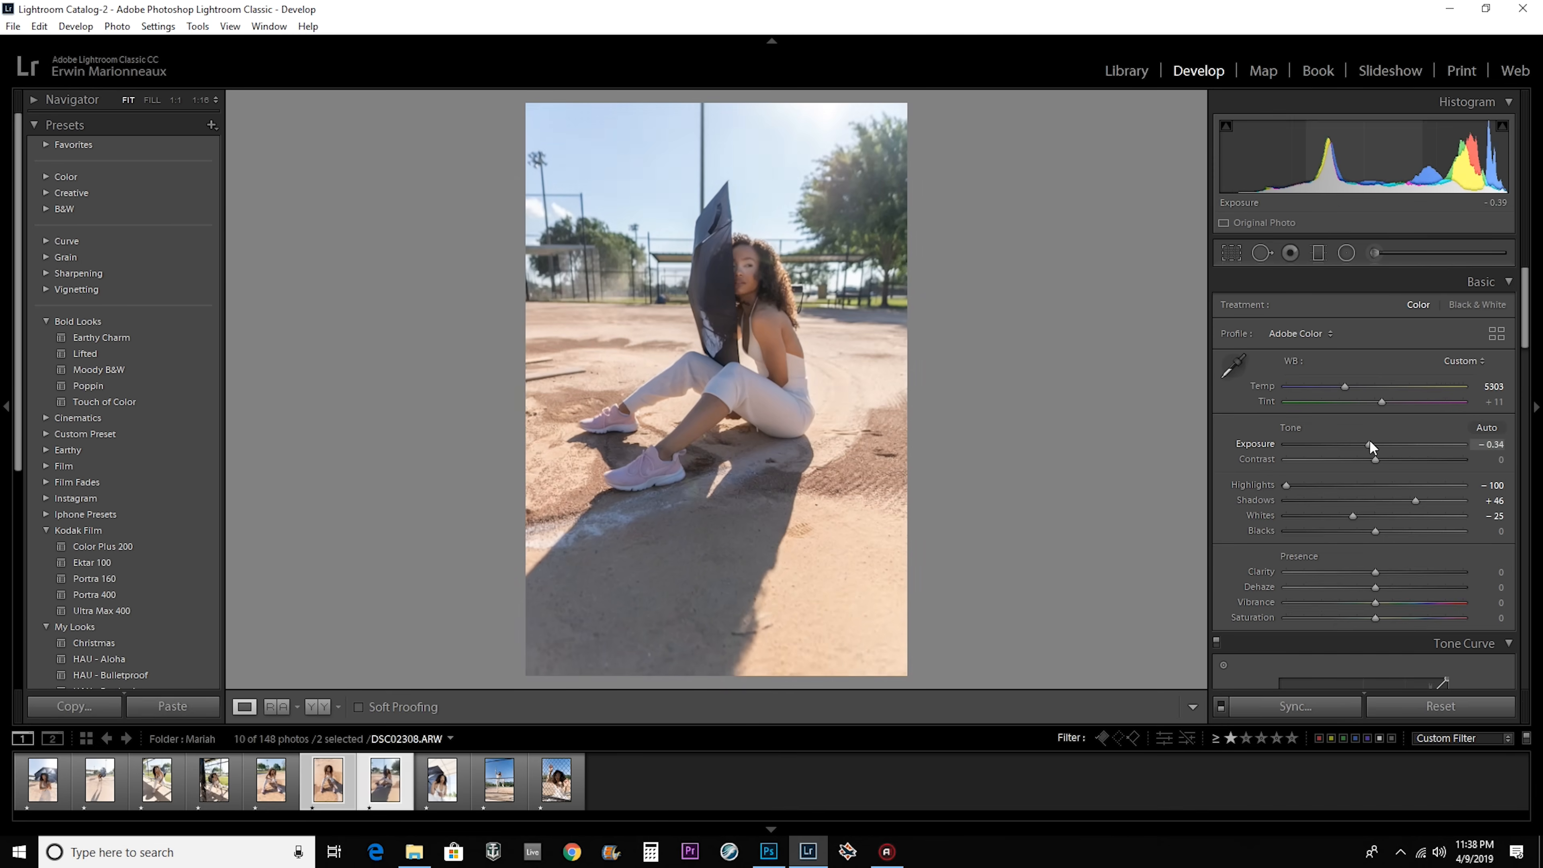
Set Temp 6118, Highlights −44, Shadows +11 and Whites −55 on the umbrella portrait DSC02346, and go to the next photo.
{"action": "left_click", "coordinate": [442, 784]}
{"action": "left_click_drag", "start_coordinate": [1339, 387], "coordinate": [1359, 388]}
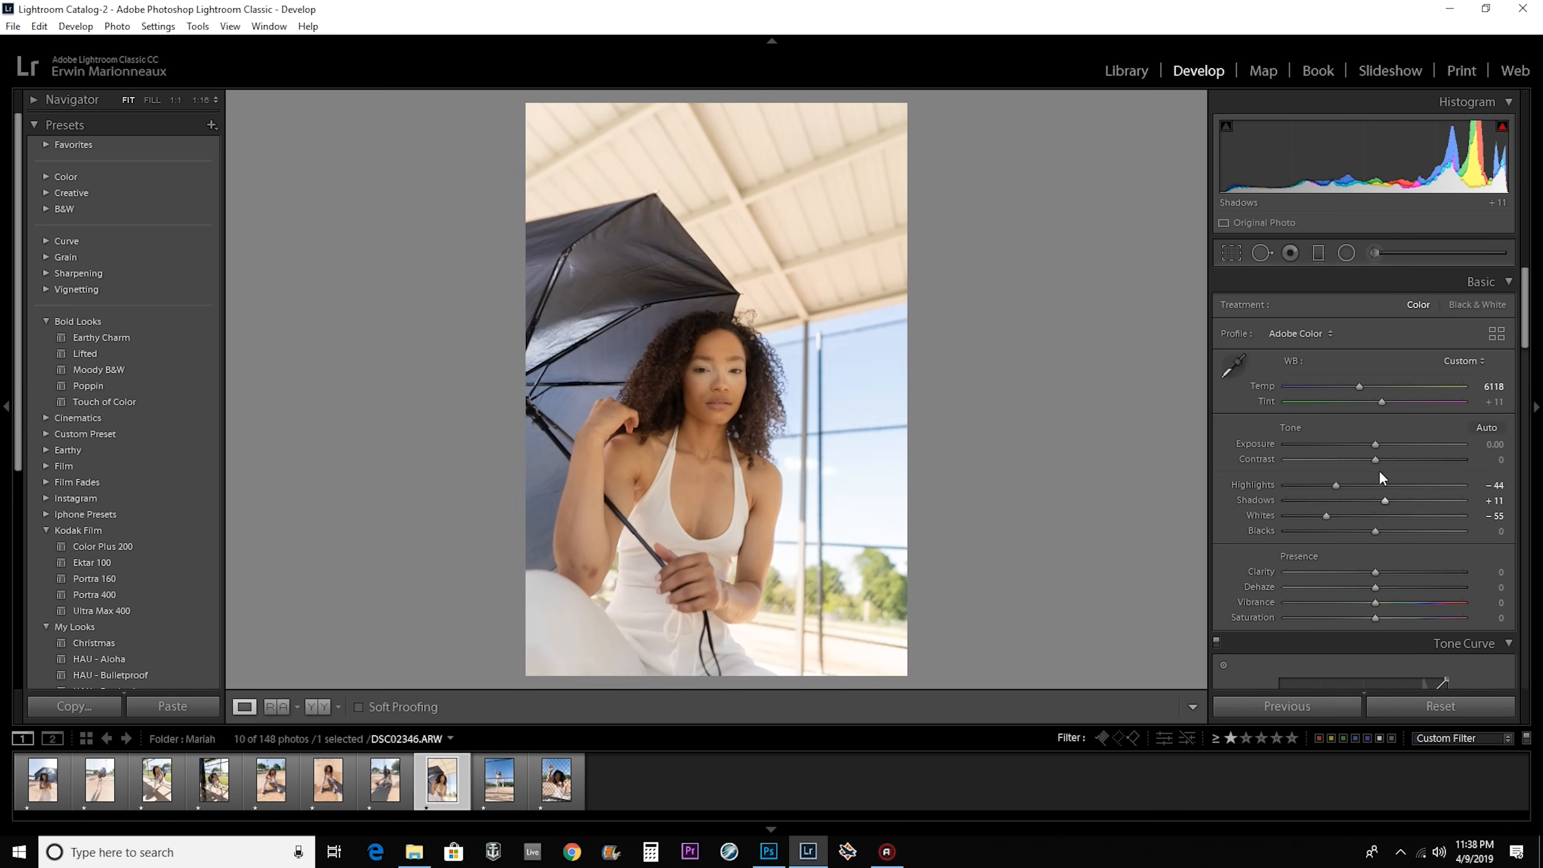
{"action": "key", "text": "Right"}
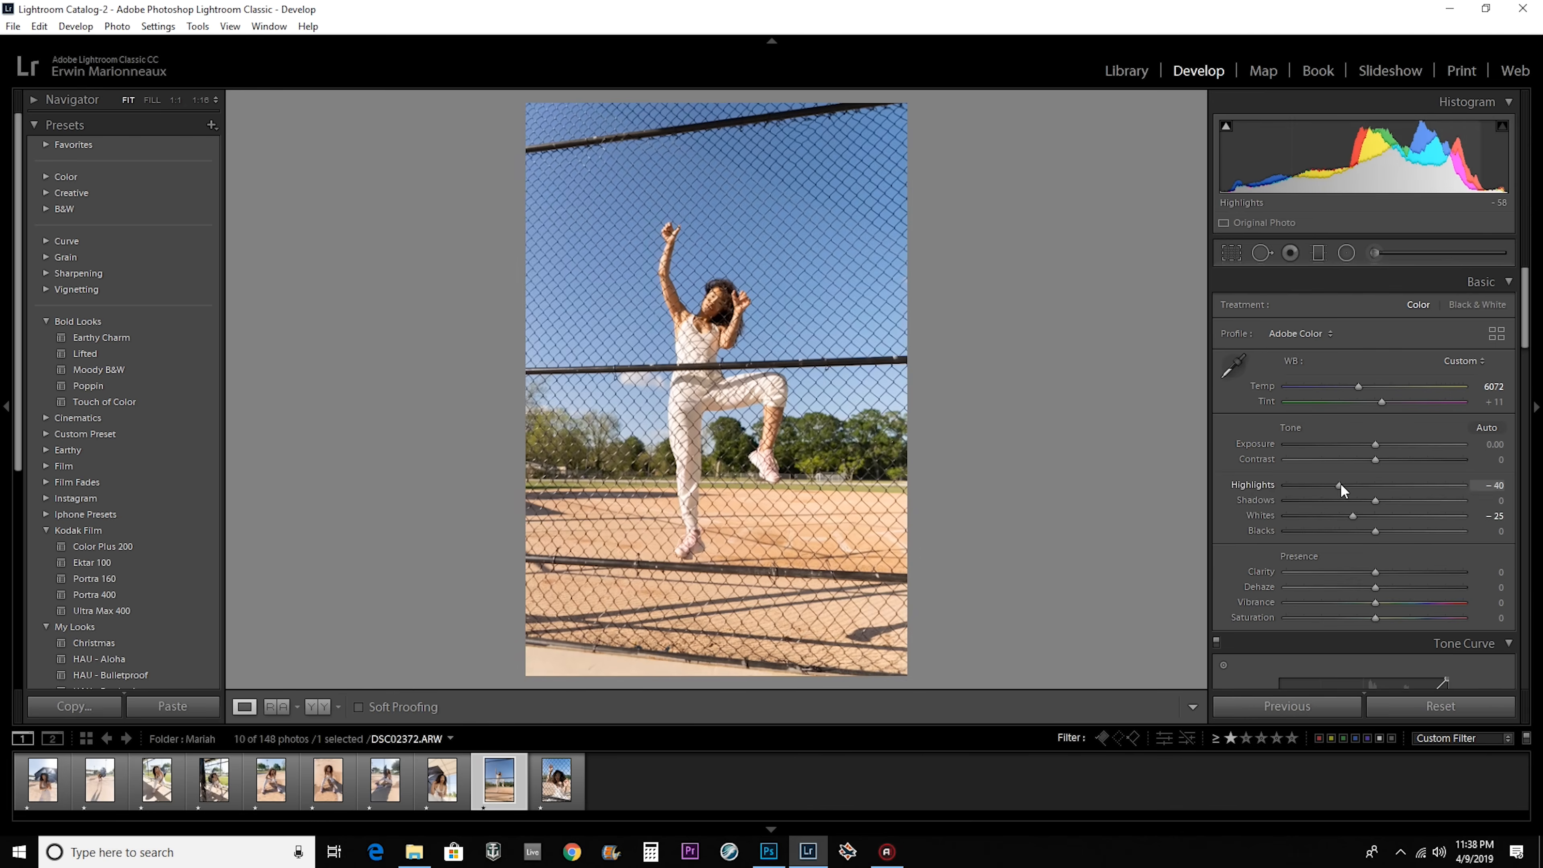
Reset the Shadows on the fence close-up DSC02396 after a trial adjustment and set its Temp to 5801.
{"action": "left_click", "coordinate": [574, 781]}
{"action": "mouse_move", "coordinate": [1375, 445]}
{"action": "left_mouse_down"}
{"action": "mouse_move", "coordinate": [1401, 446]}
{"action": "mouse_move", "coordinate": [1369, 446]}
{"action": "left_mouse_up"}
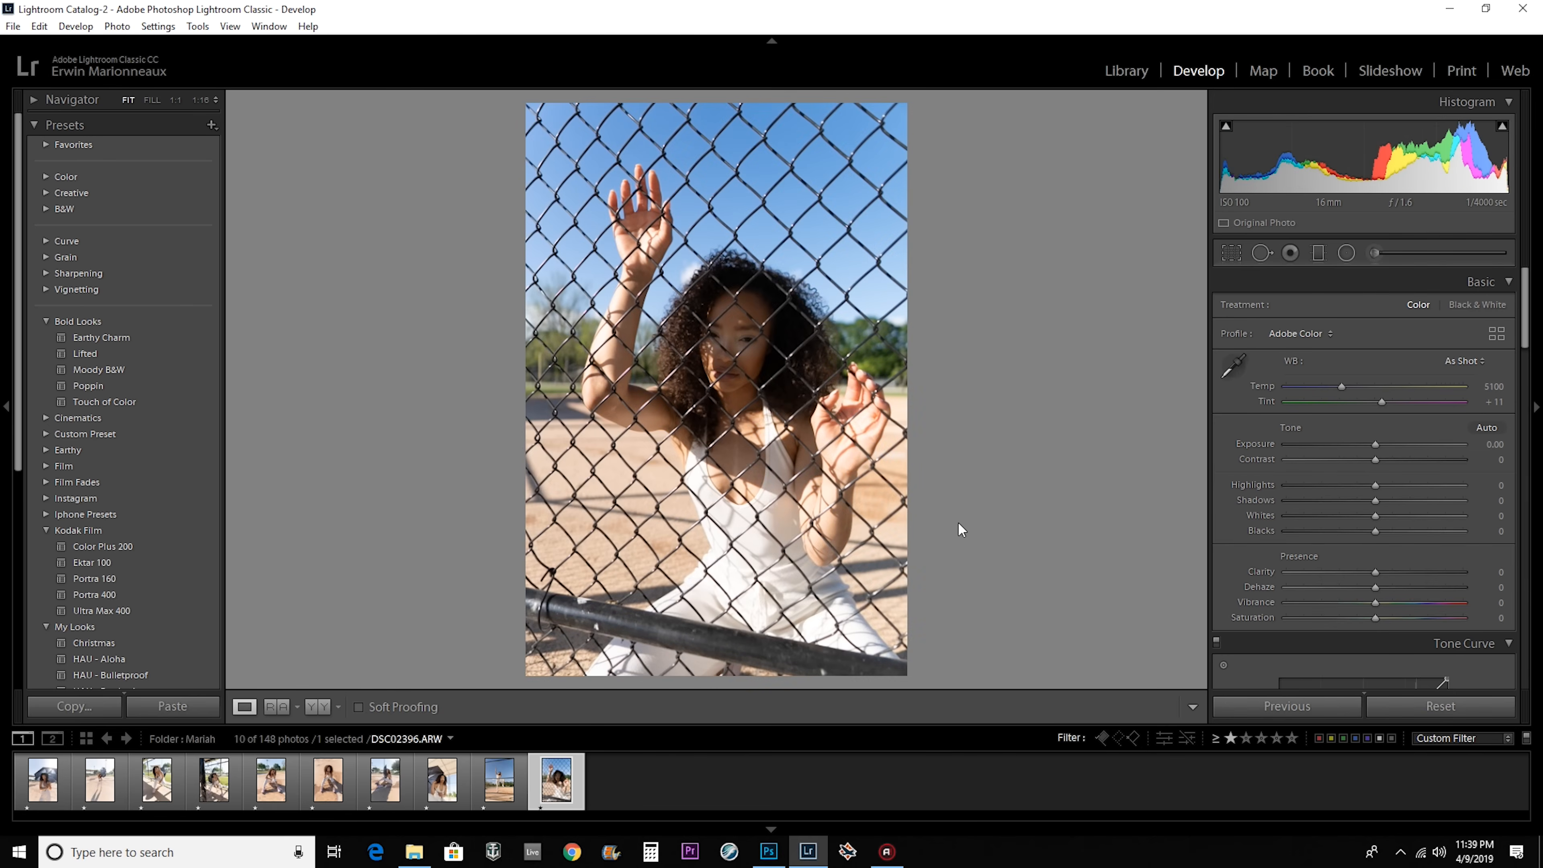
{"action": "mouse_move", "coordinate": [1375, 500]}
{"action": "left_mouse_down"}
{"action": "mouse_move", "coordinate": [1466, 500]}
{"action": "mouse_move", "coordinate": [1369, 503]}
{"action": "left_mouse_up"}
{"action": "double_click", "coordinate": [1370, 501]}
{"action": "left_click_drag", "start_coordinate": [1340, 387], "coordinate": [1349, 386]}
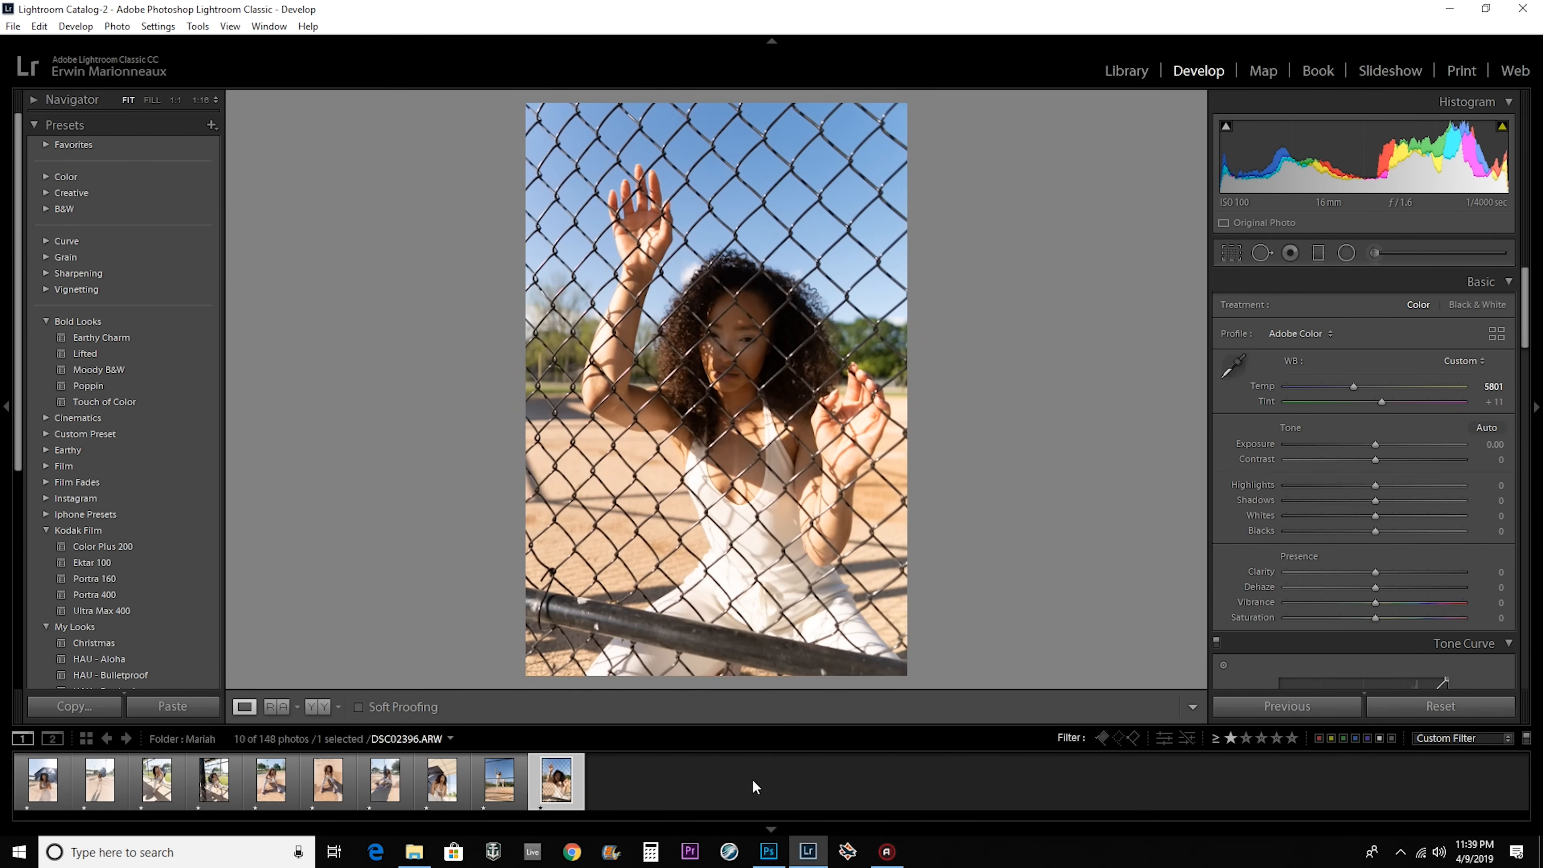
Select all ten filtered photos and open them for editing in Photoshop.
{"action": "left_click", "coordinate": [635, 790]}
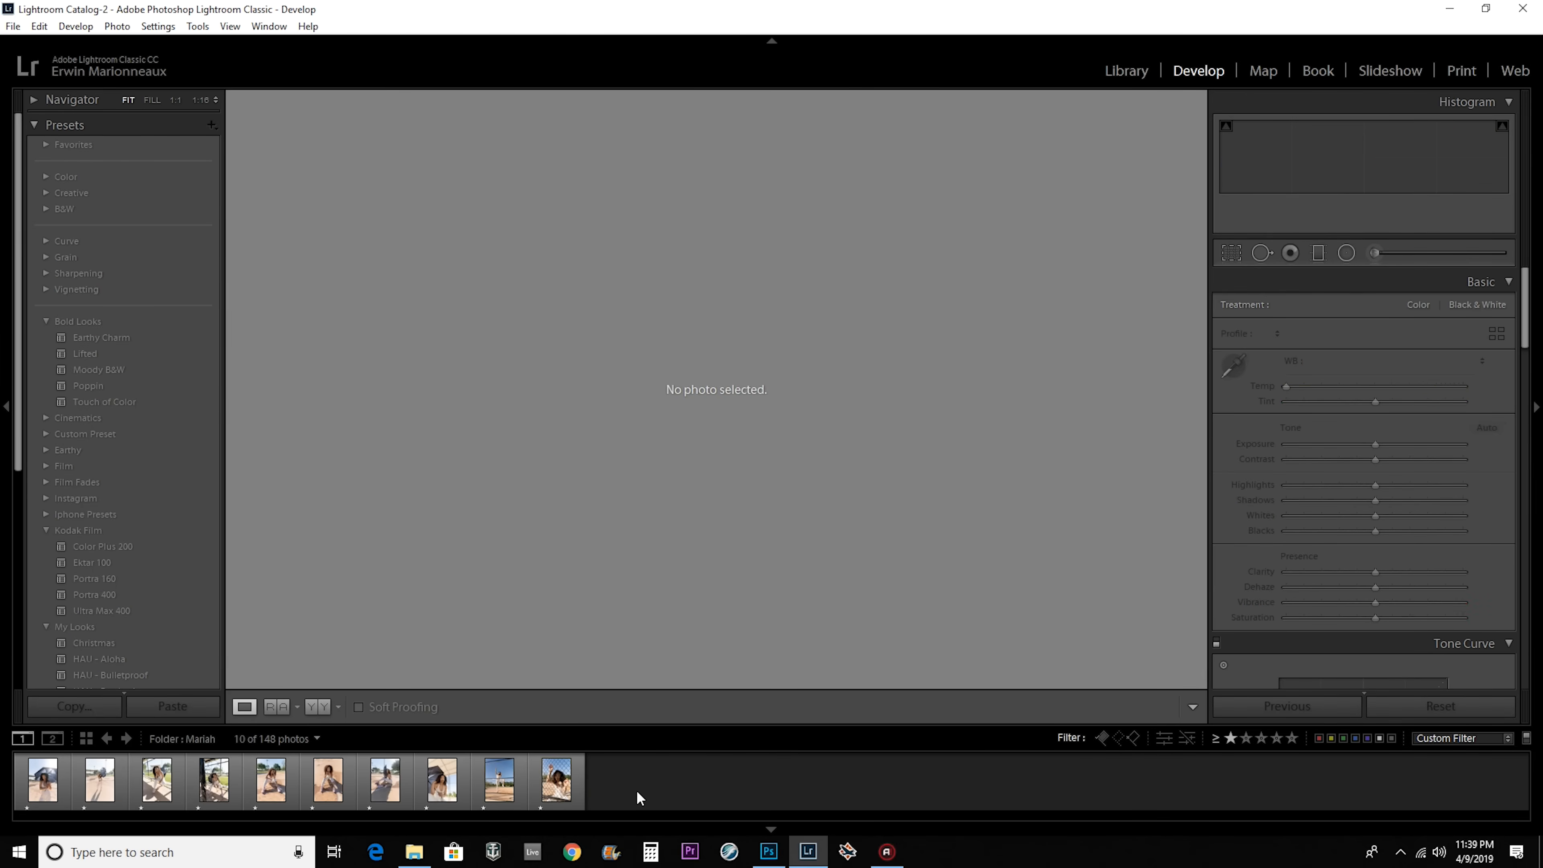
{"action": "left_click", "coordinate": [558, 784]}
{"action": "left_click", "coordinate": [444, 782]}
{"action": "left_click", "coordinate": [387, 782]}
{"action": "key", "text": "ctrl+a"}
{"action": "left_click", "coordinate": [561, 789]}
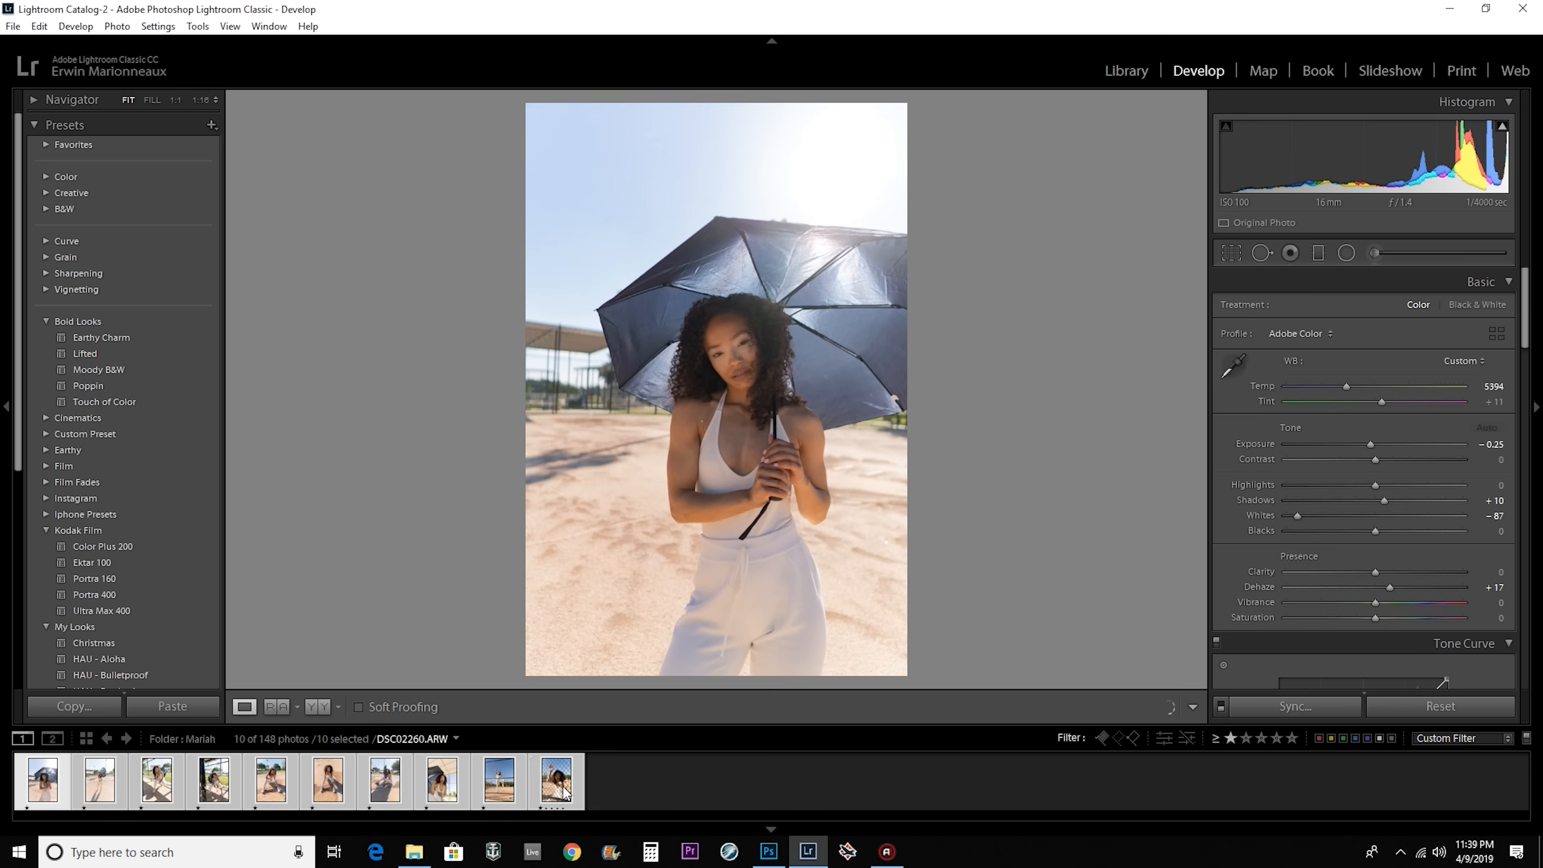
{"action": "right_click", "coordinate": [564, 792]}
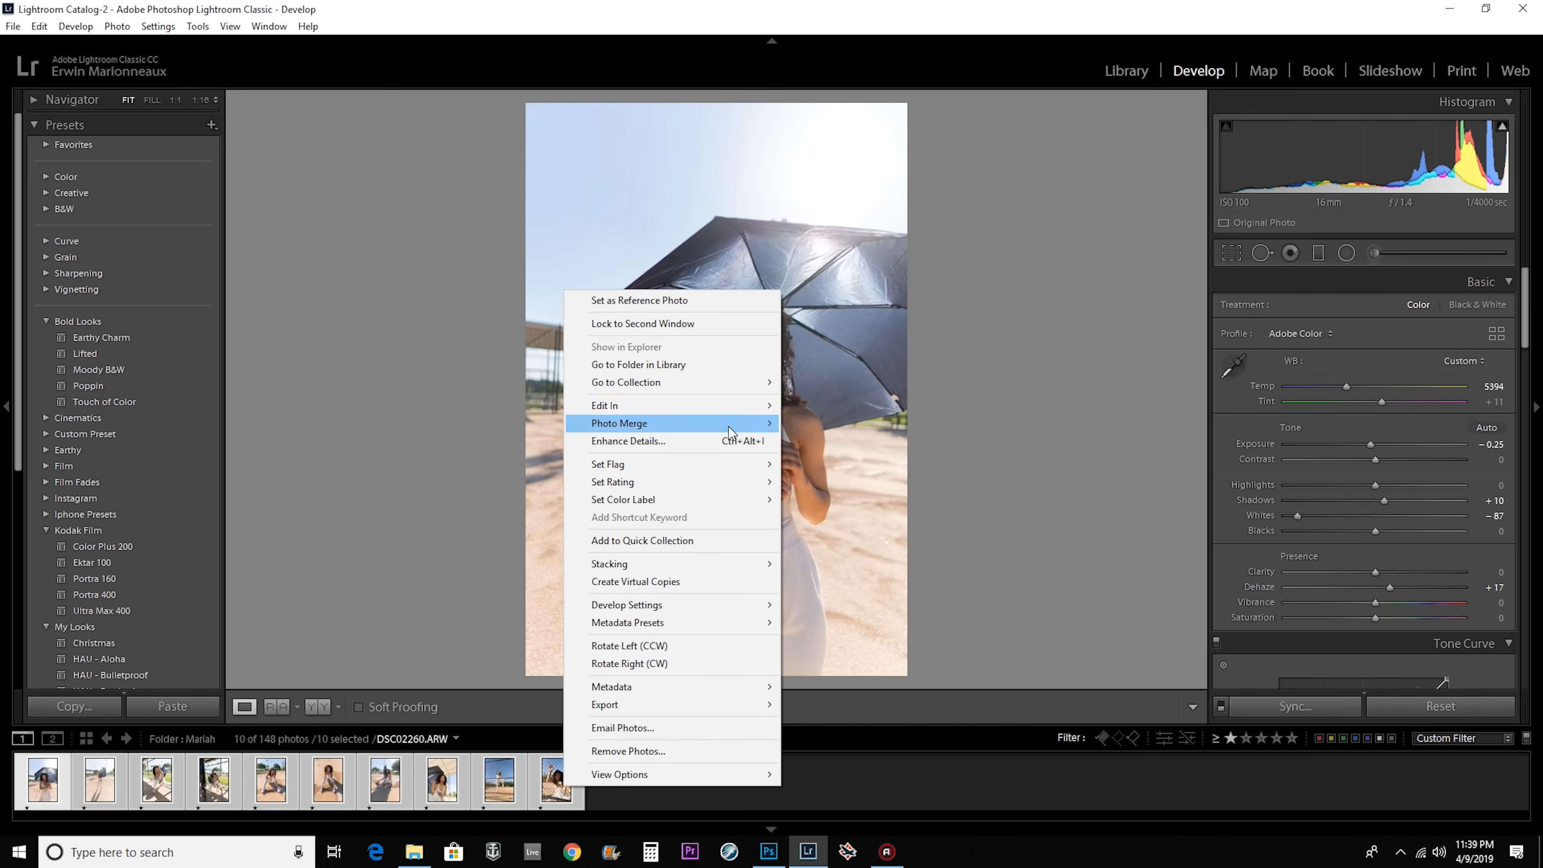
{"action": "mouse_move", "coordinate": [734, 407]}
{"action": "left_click", "coordinate": [851, 405]}
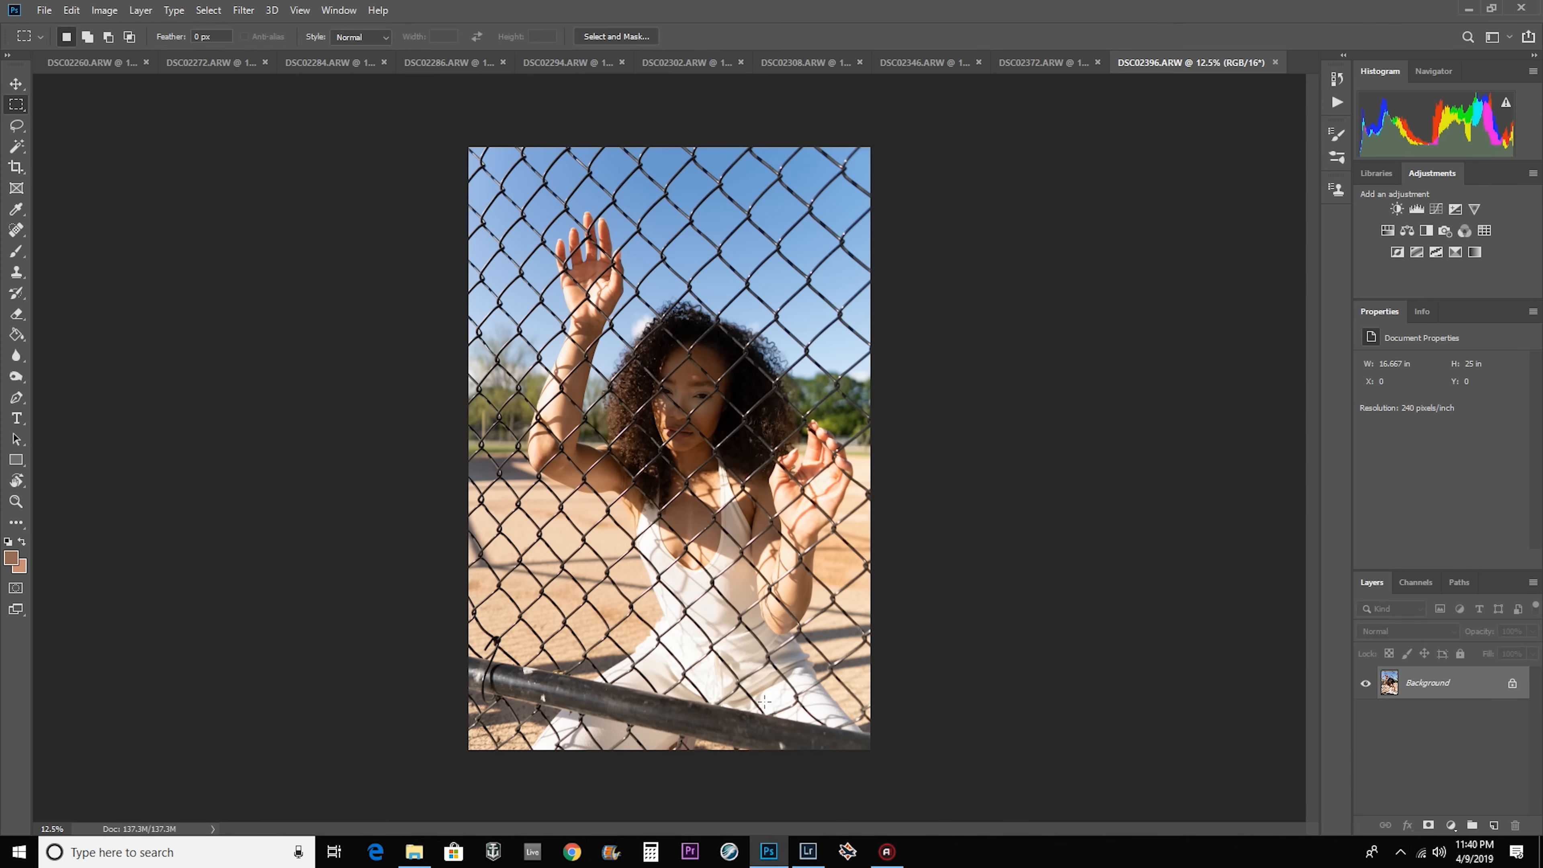
Look through the opened photos one by one to compare their lighting and colours.
{"action": "left_click", "coordinate": [54, 61]}
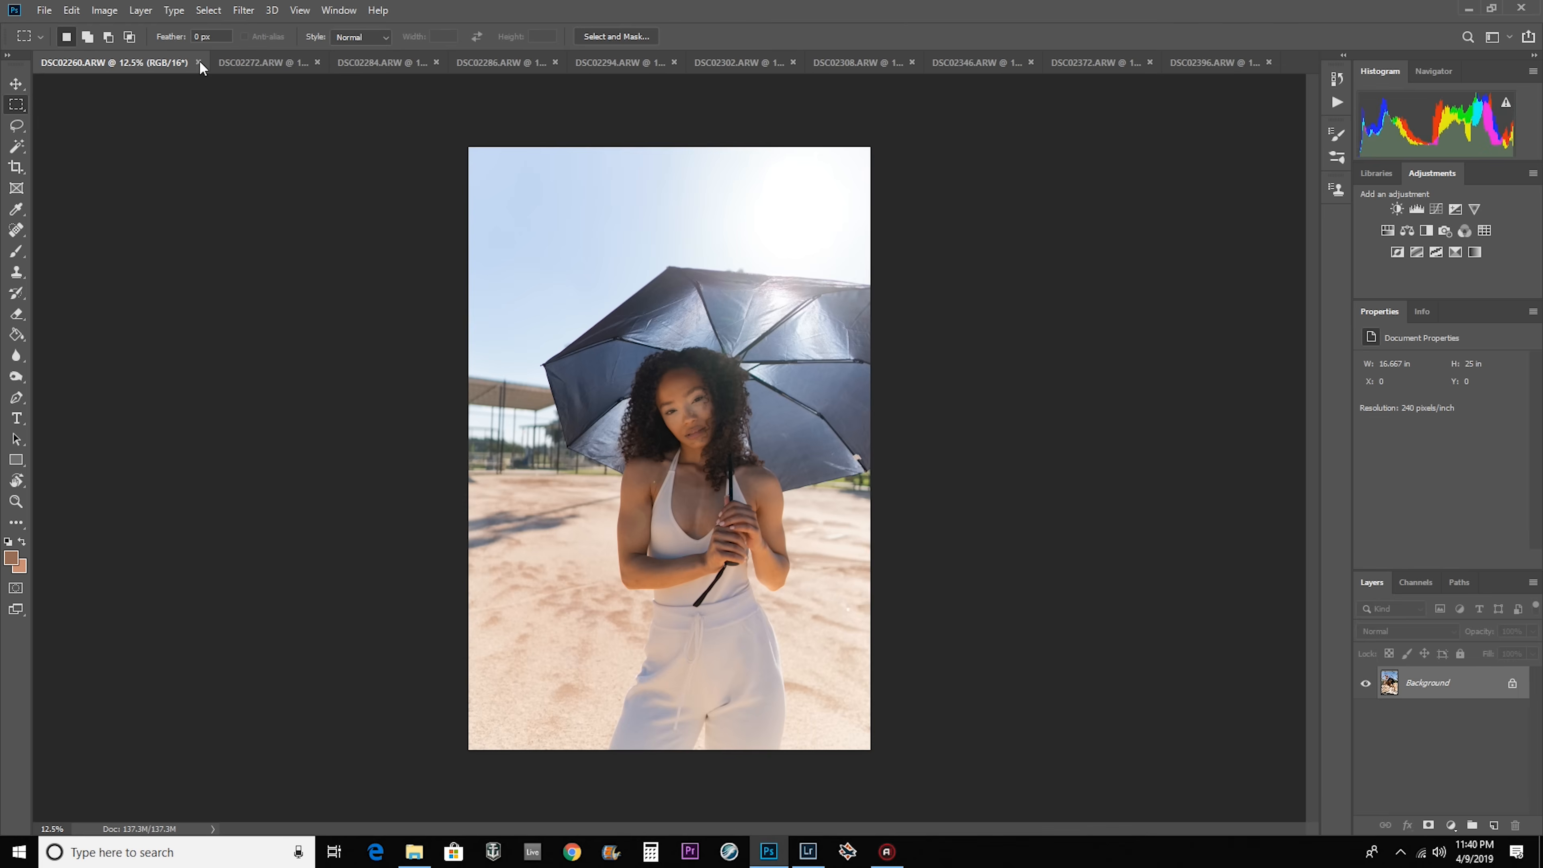
{"action": "left_click", "coordinate": [251, 63]}
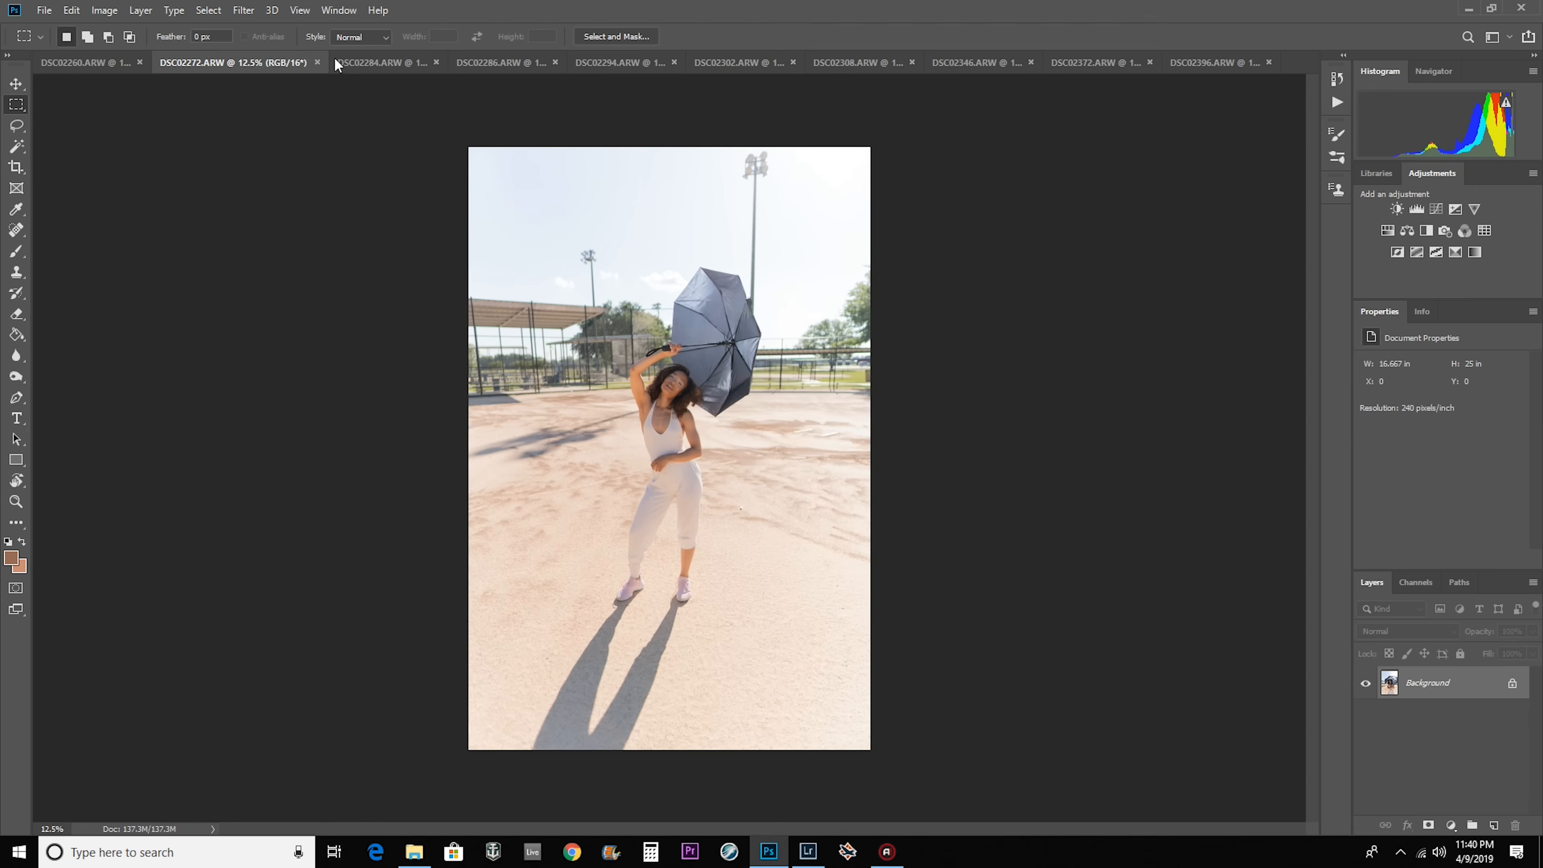
{"action": "left_click", "coordinate": [382, 63]}
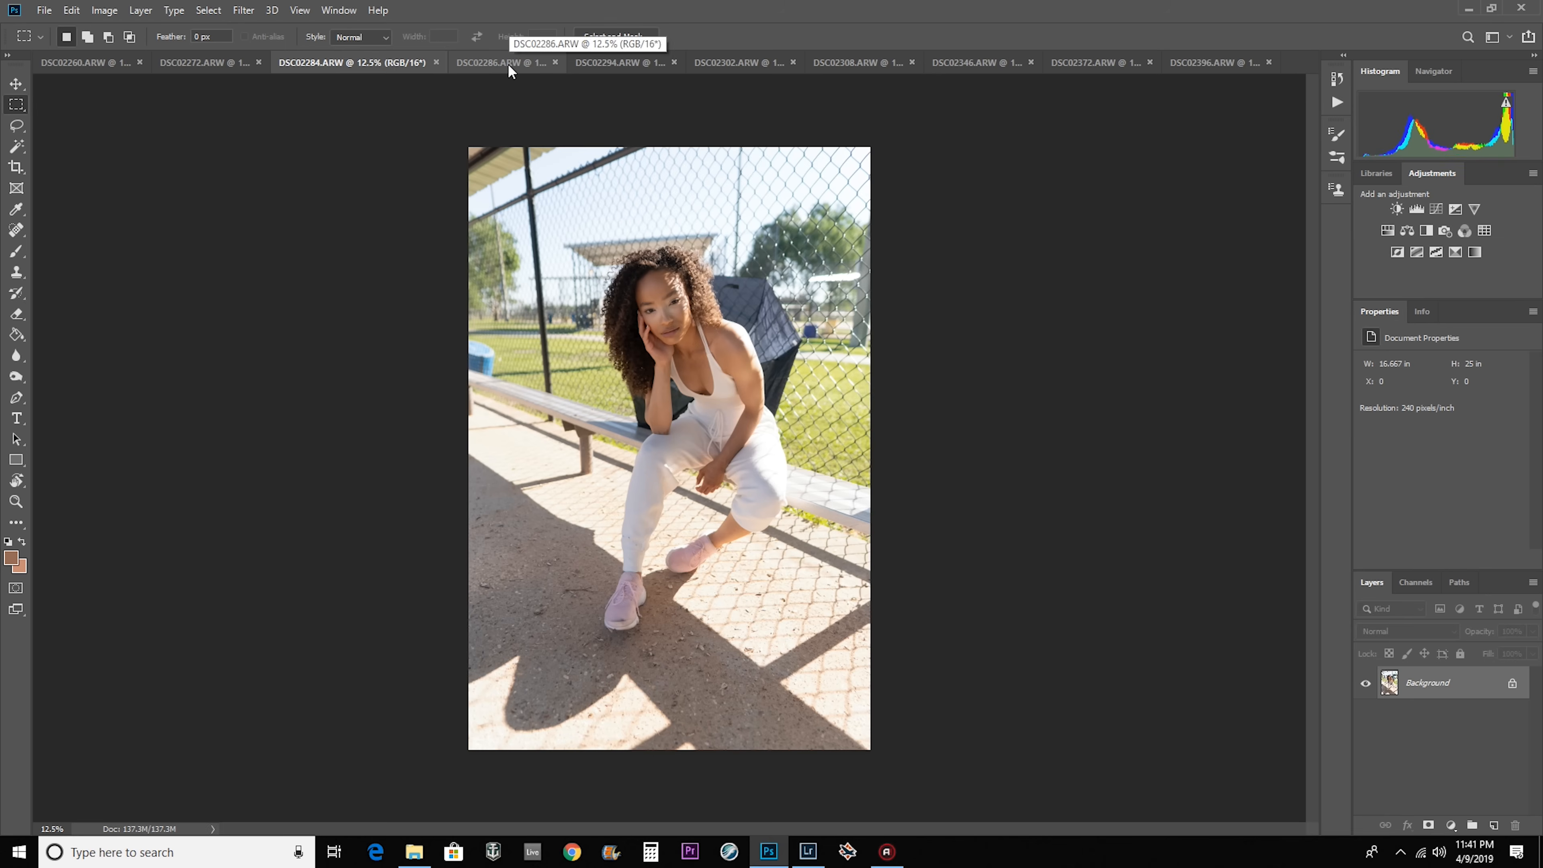
{"action": "left_click", "coordinate": [506, 63]}
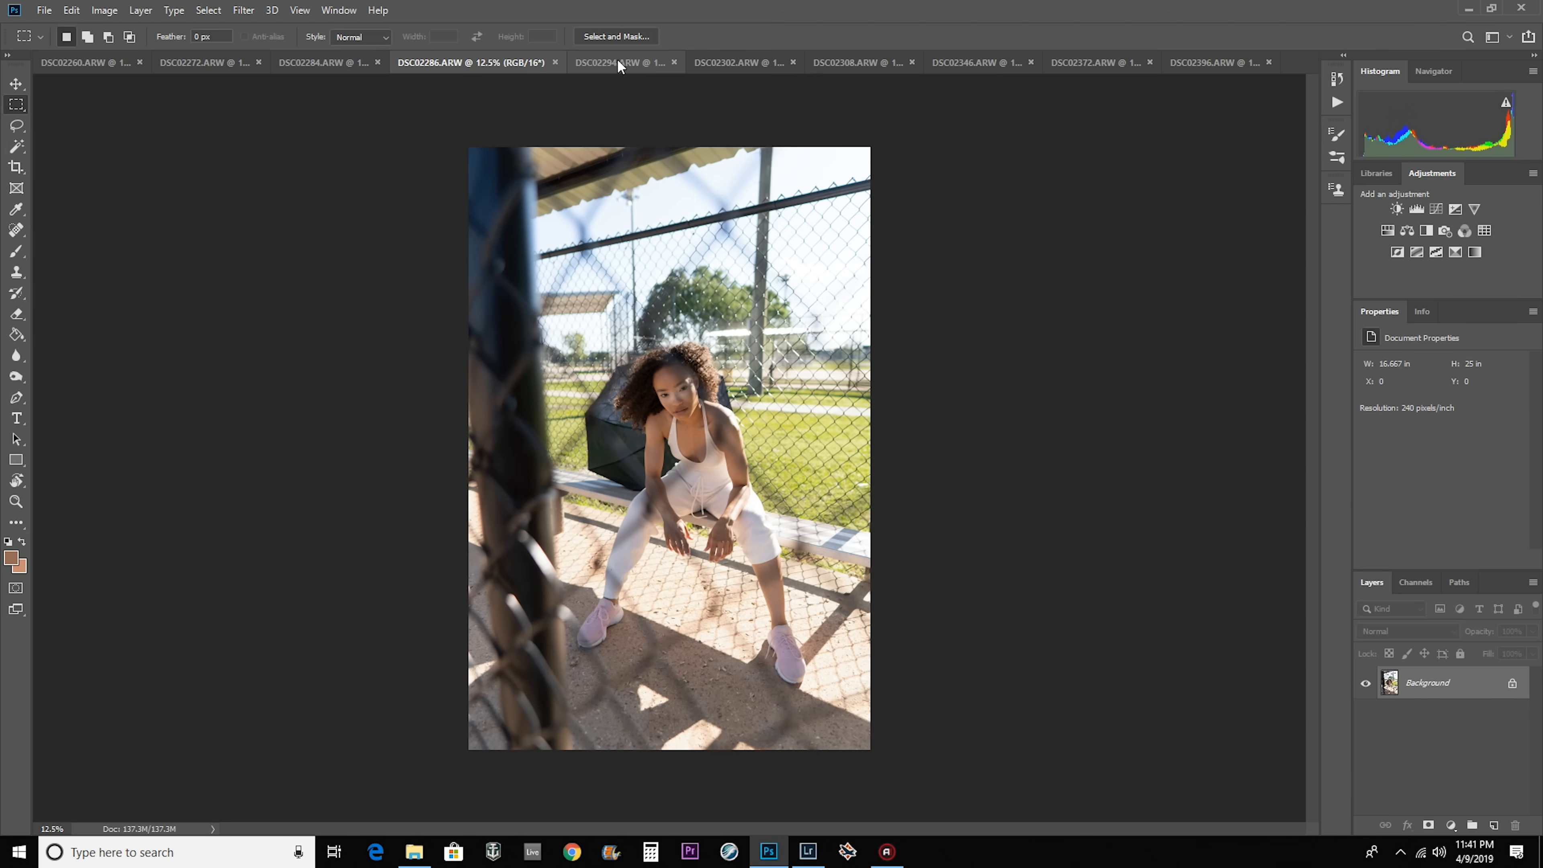
{"action": "left_click", "coordinate": [617, 61]}
{"action": "left_click", "coordinate": [744, 65]}
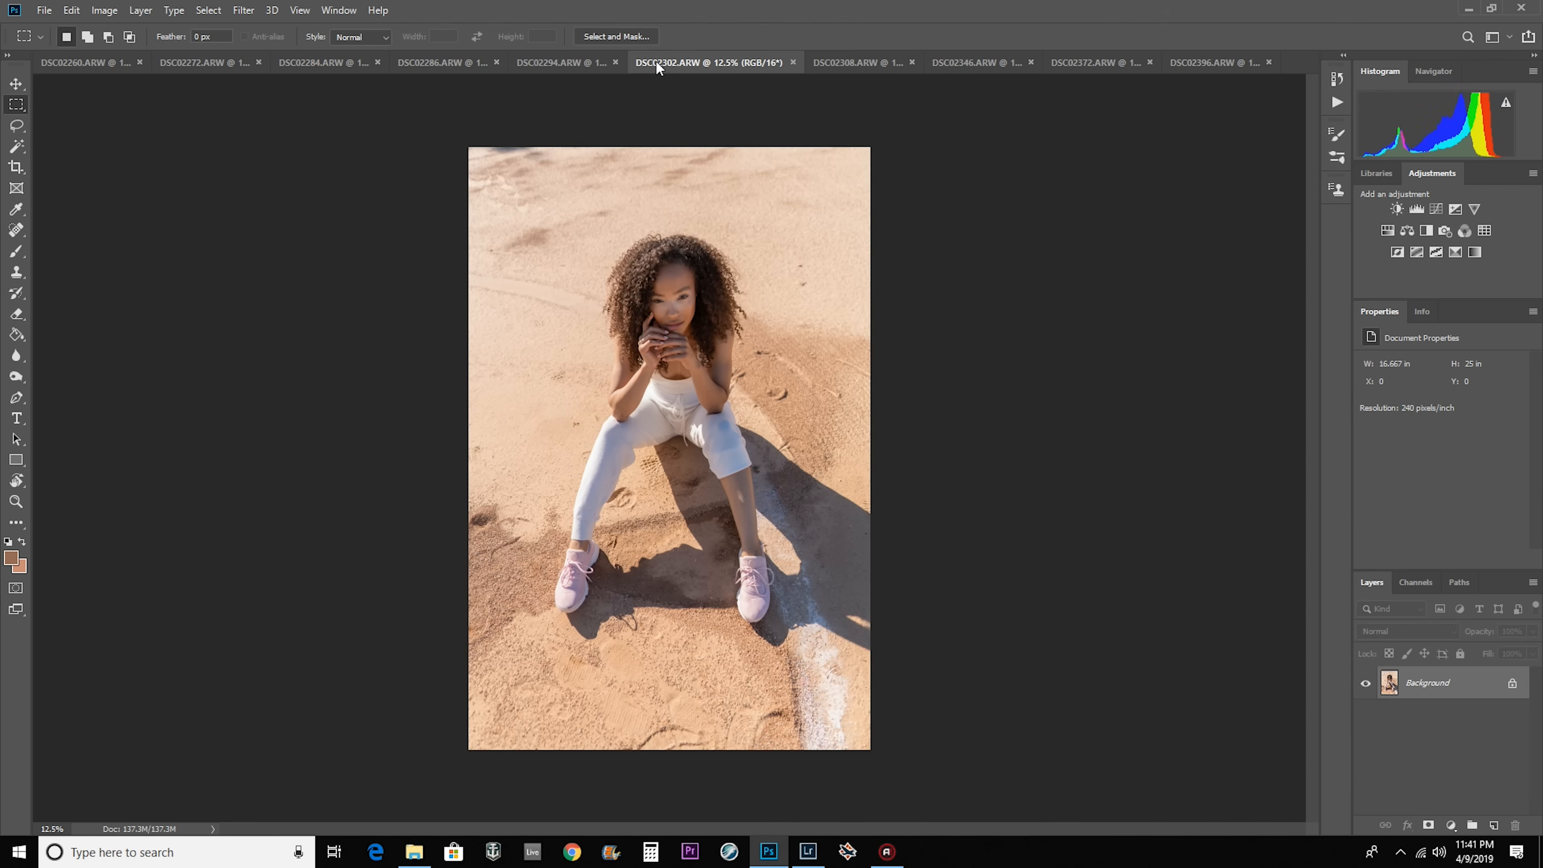
{"action": "left_click", "coordinate": [580, 64]}
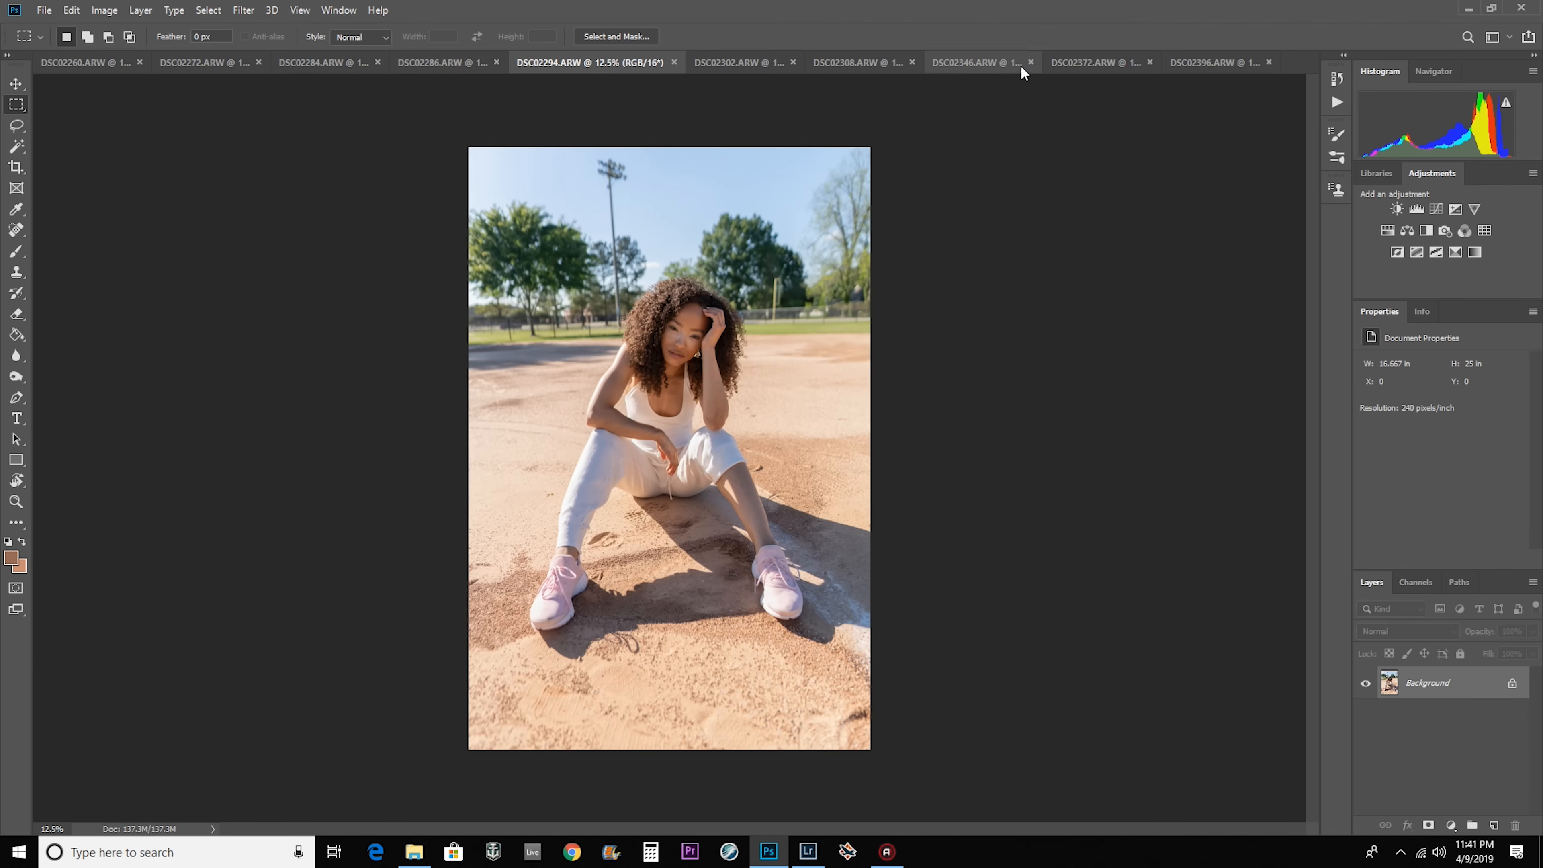
{"action": "left_click", "coordinate": [854, 63]}
{"action": "left_click", "coordinate": [974, 60]}
{"action": "left_click", "coordinate": [1097, 64]}
{"action": "left_click", "coordinate": [1188, 58]}
{"action": "left_click", "coordinate": [202, 64]}
{"action": "left_click", "coordinate": [419, 63]}
{"action": "left_click", "coordinate": [500, 64]}
{"action": "left_click", "coordinate": [626, 63]}
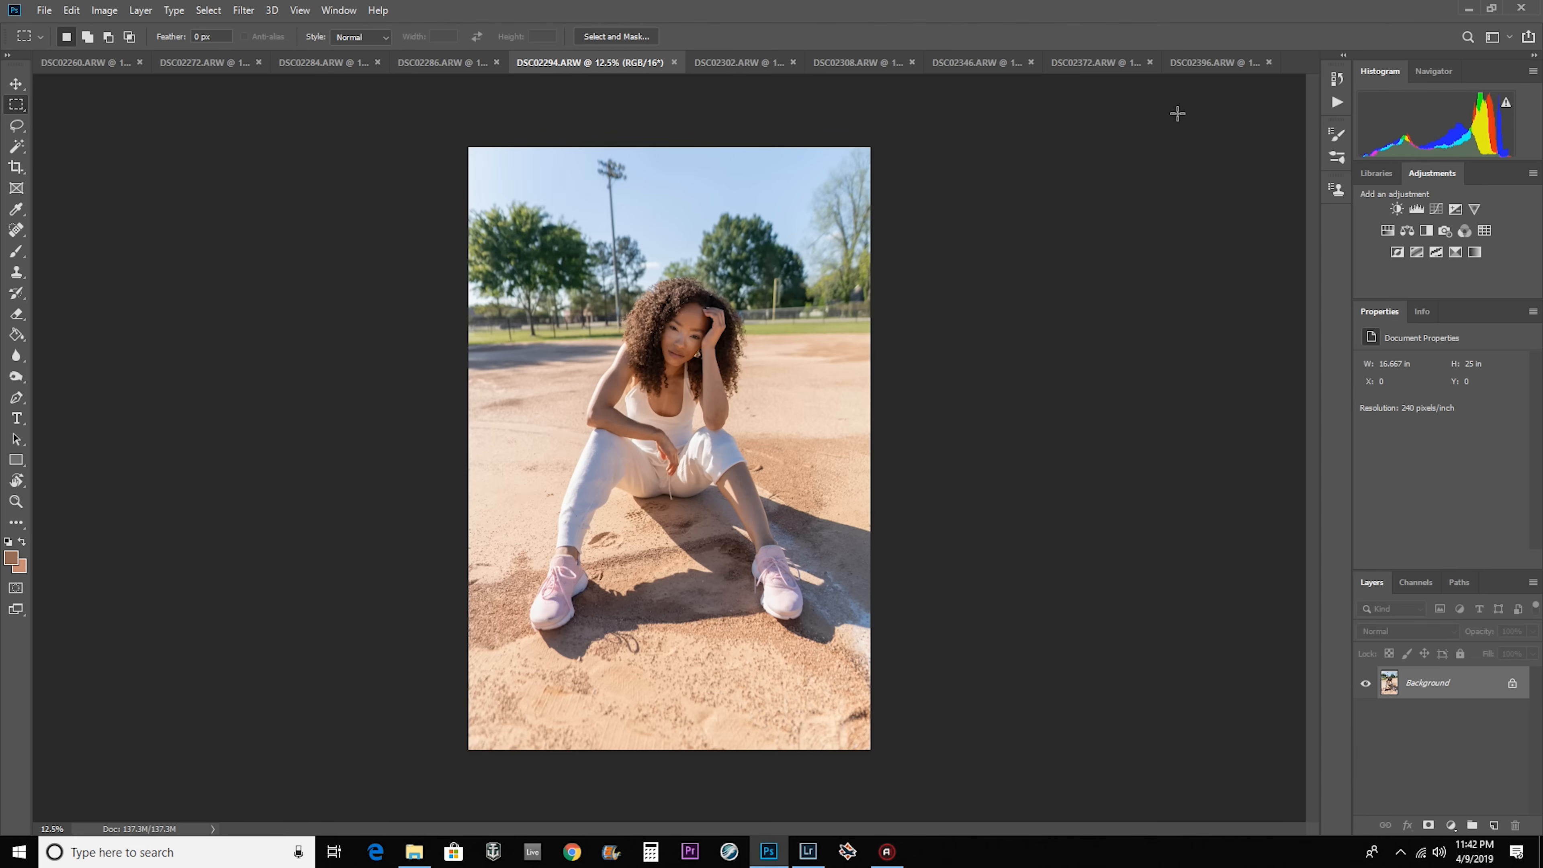
Duplicate the Background layer in each of the open photos, from DSC02260 through DSC02396.
{"action": "left_click", "coordinate": [86, 63]}
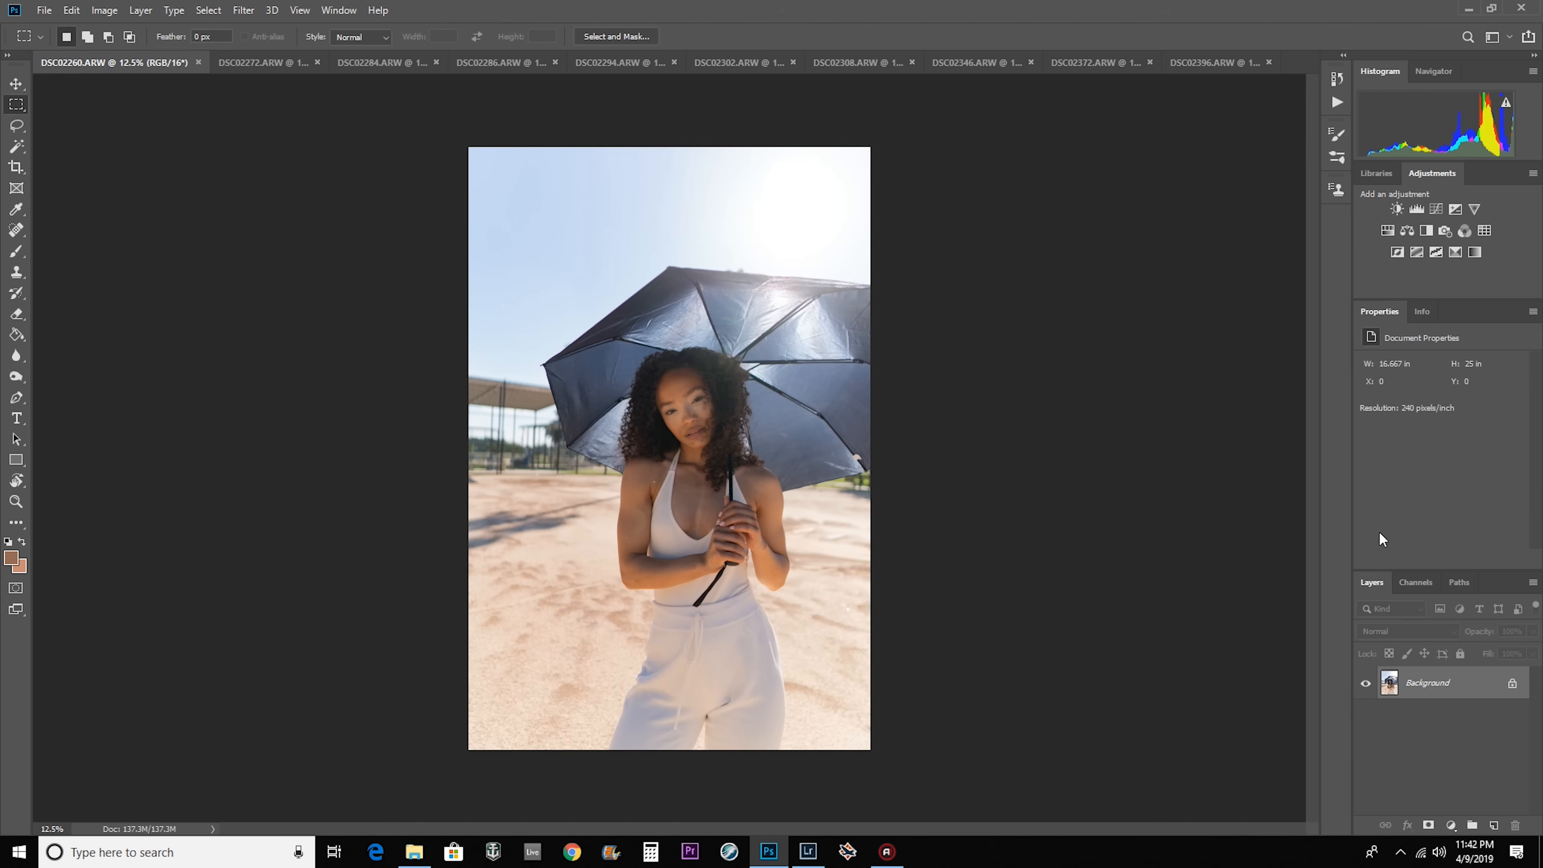
{"action": "key", "text": "ctrl+j"}
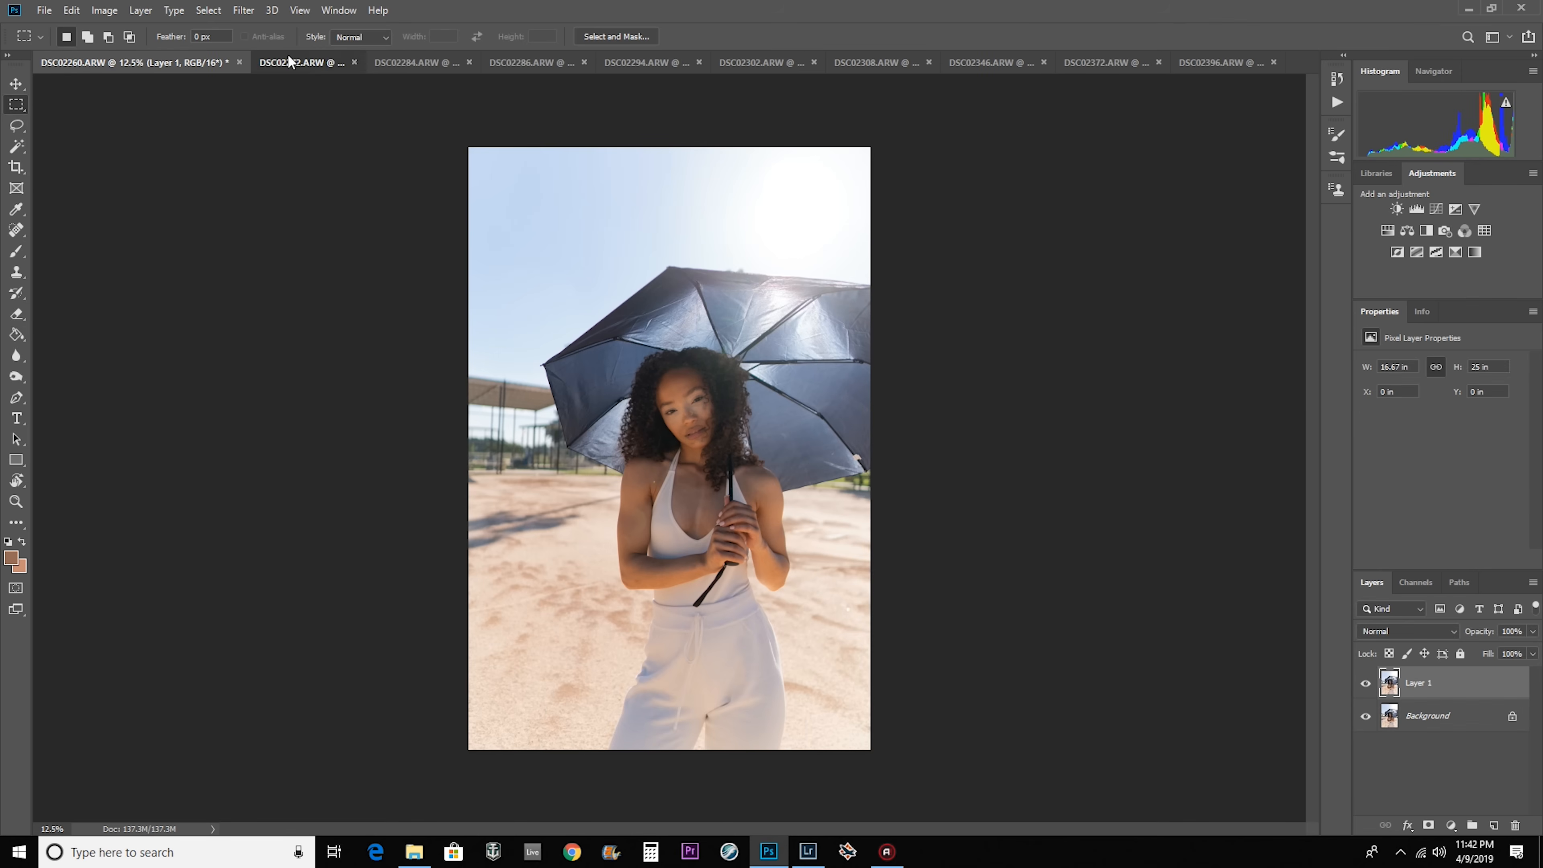
{"action": "left_click", "coordinate": [255, 62]}
{"action": "key", "text": "ctrl+j"}
{"action": "left_click", "coordinate": [387, 68]}
{"action": "key", "text": "ctrl+j"}
{"action": "left_click", "coordinate": [453, 68]}
{"action": "key", "text": "ctrl+j"}
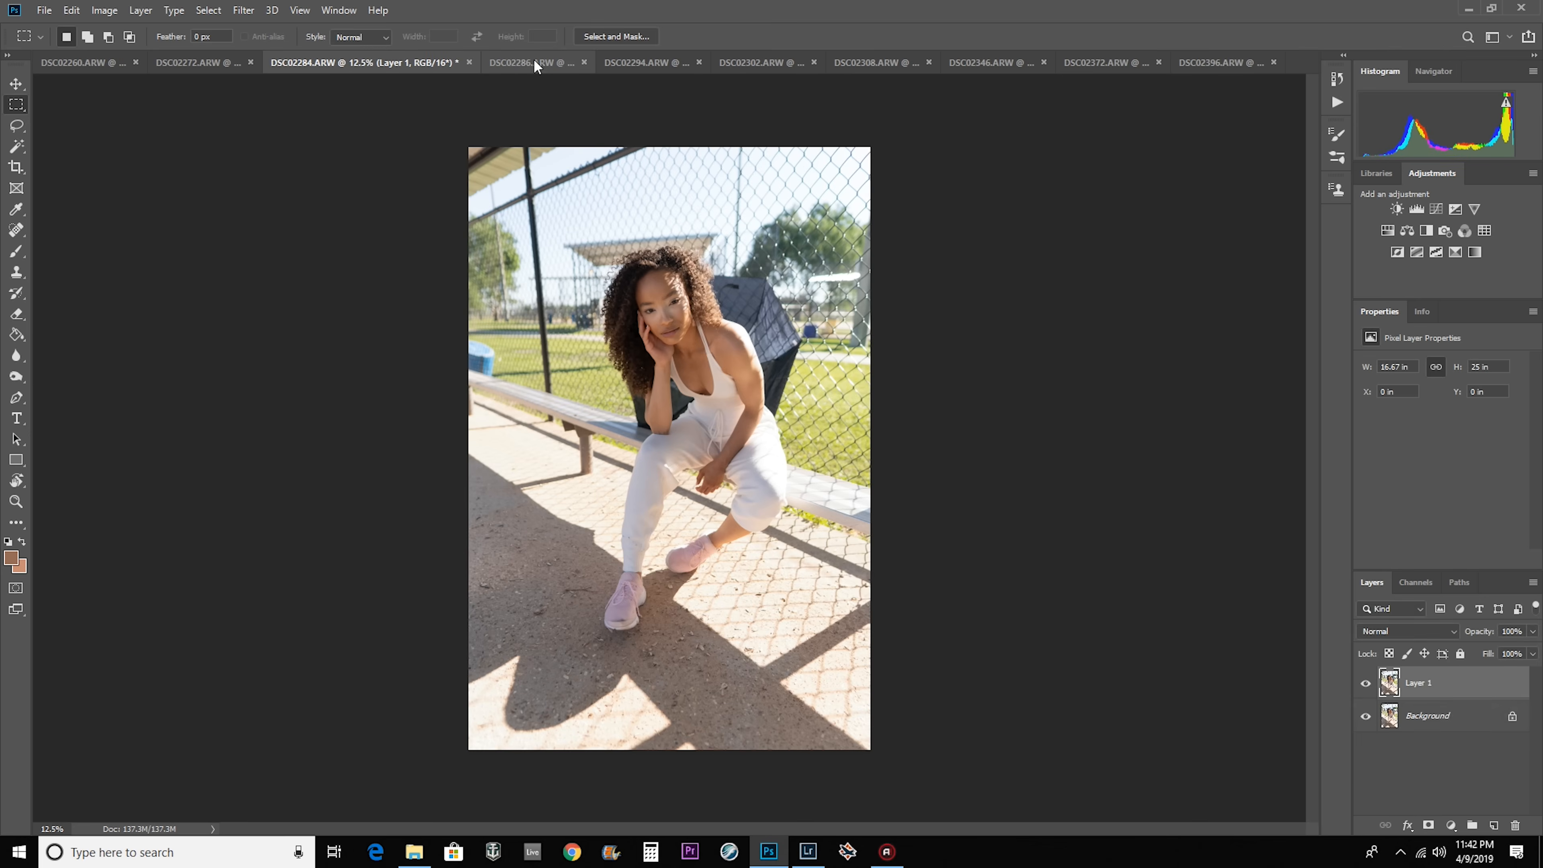
{"action": "left_click", "coordinate": [637, 69]}
{"action": "left_click", "coordinate": [753, 65]}
{"action": "key", "text": "ctrl+j"}
{"action": "left_click", "coordinate": [859, 62]}
{"action": "left_click", "coordinate": [1118, 66]}
{"action": "left_click", "coordinate": [1199, 66]}
{"action": "key", "text": "ctrl+j"}
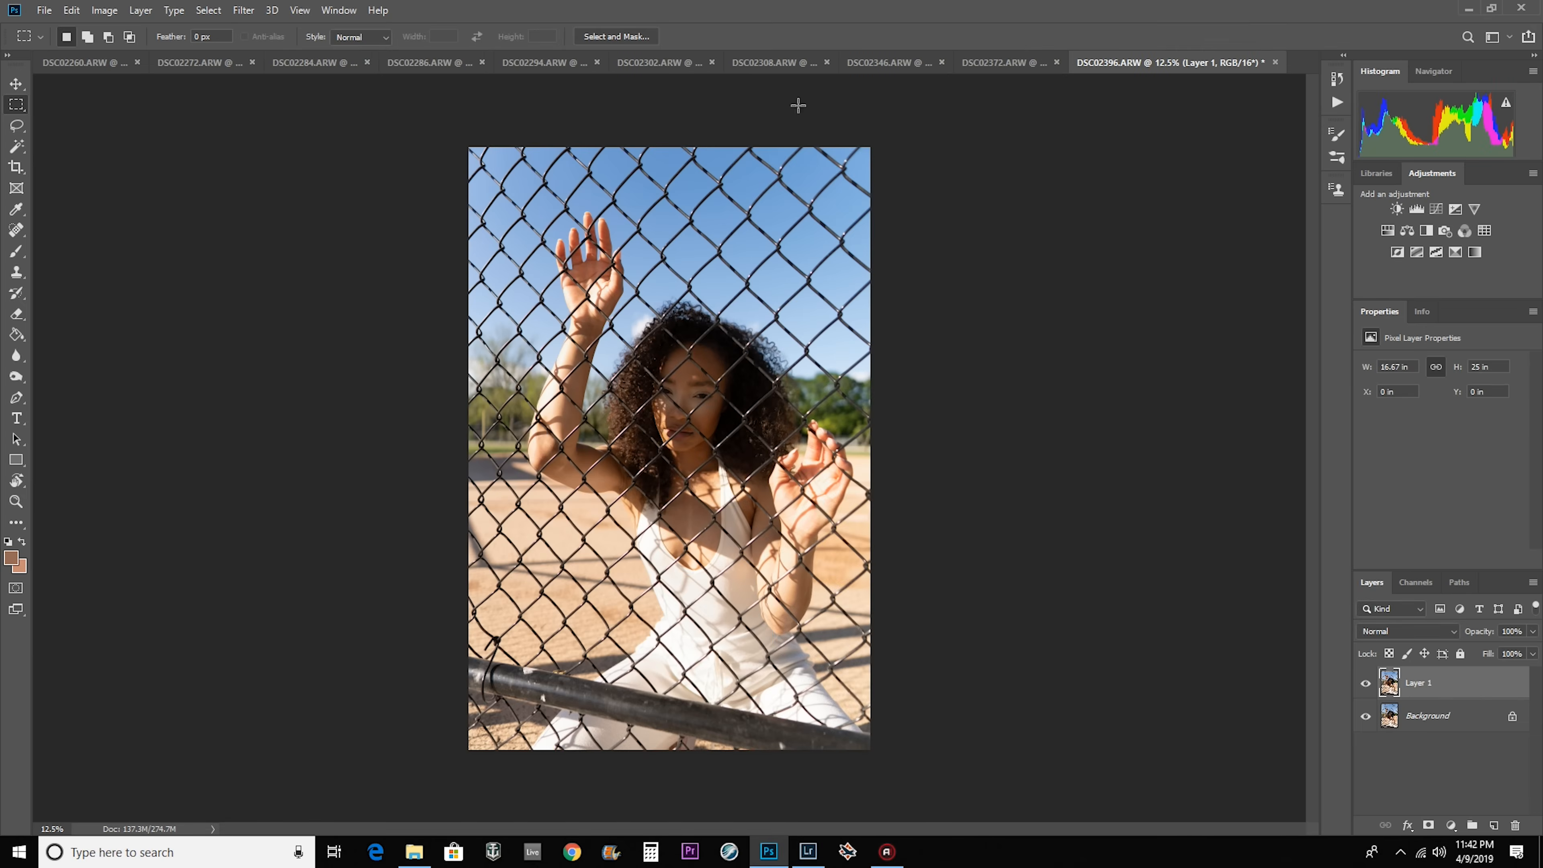
Add a Color Lookup adjustment layer to DSC02294 and load the 3D LUT Look 7.cube.
{"action": "left_click", "coordinate": [521, 62]}
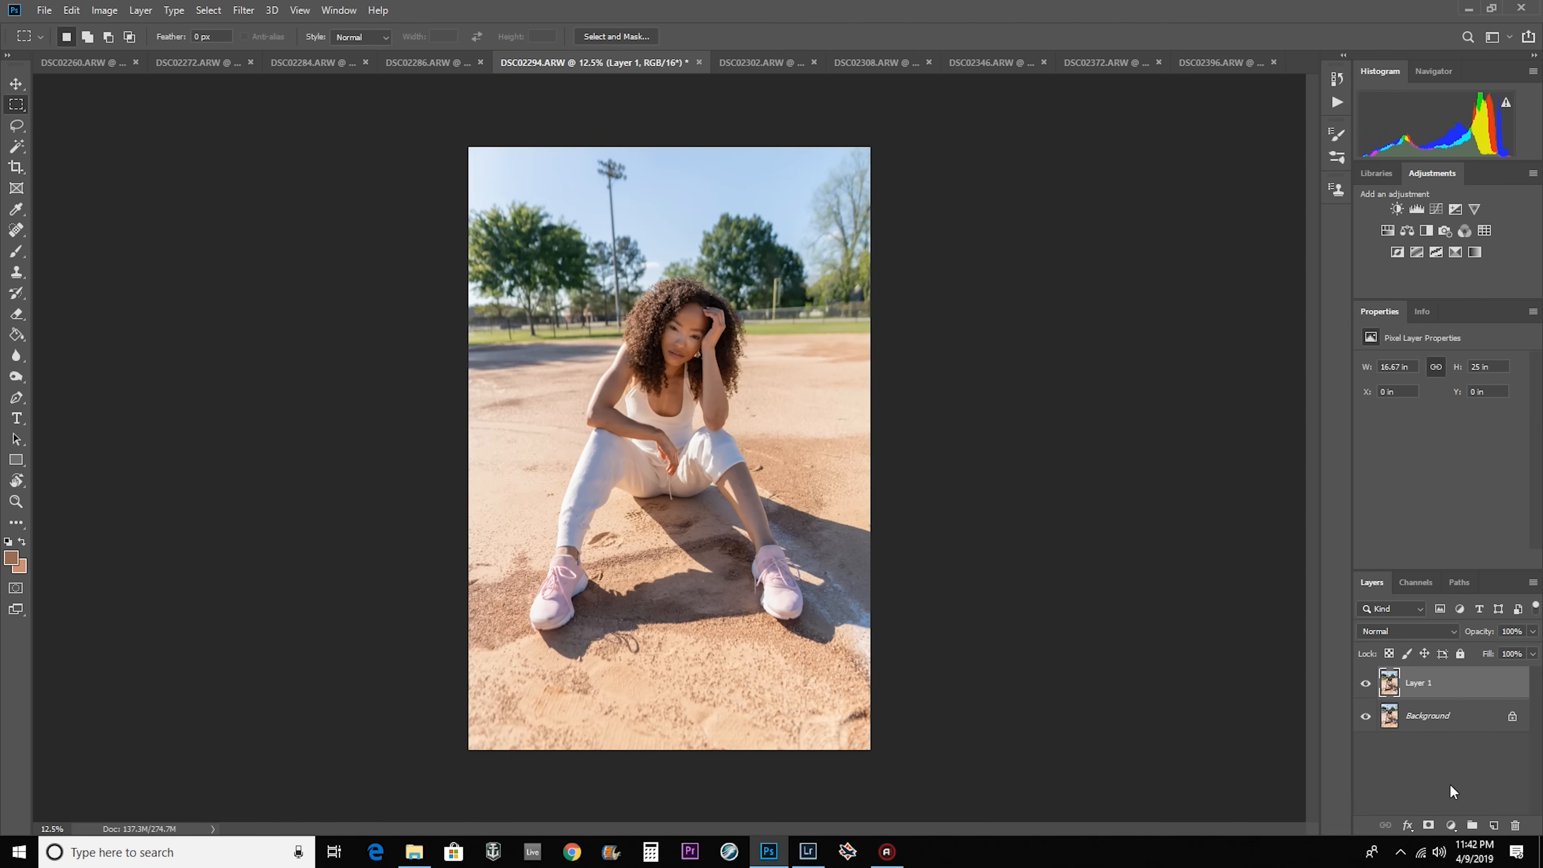
{"action": "left_click", "coordinate": [1451, 825]}
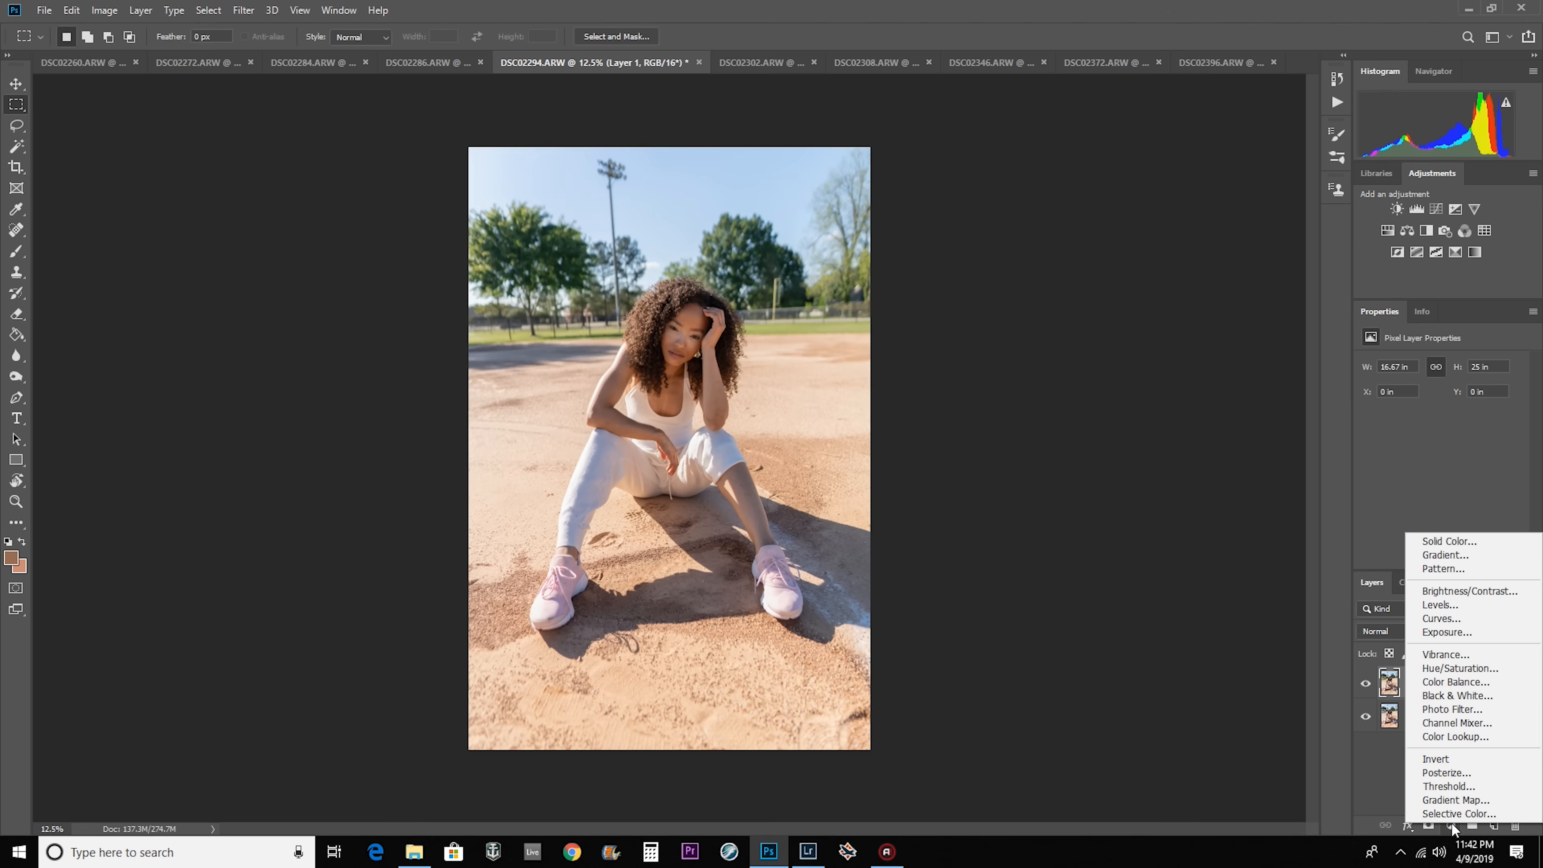
{"action": "left_click", "coordinate": [1453, 736]}
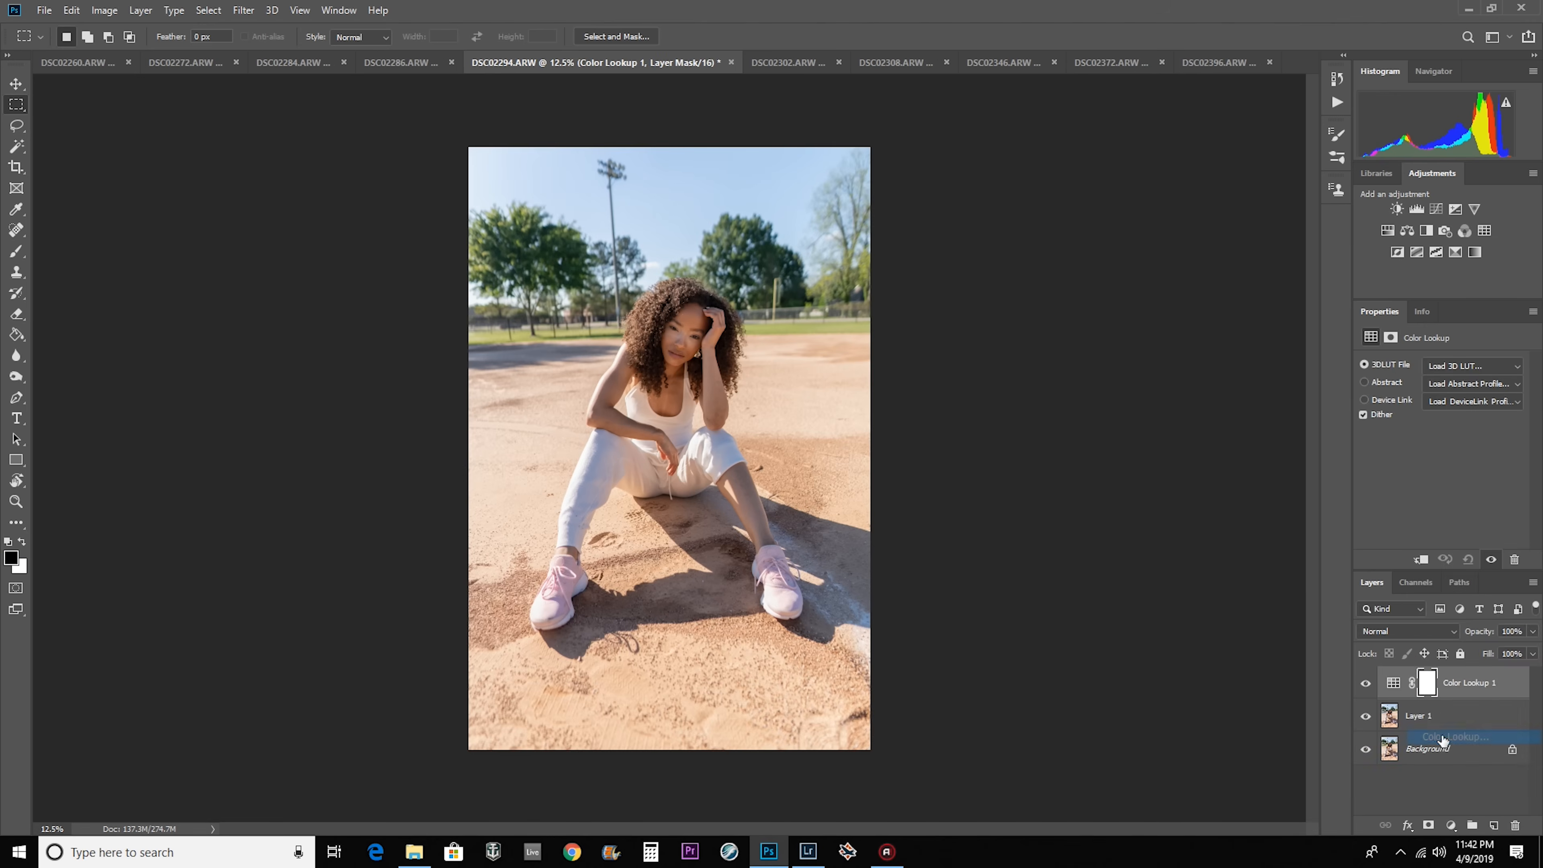
{"action": "left_click", "coordinate": [1473, 365]}
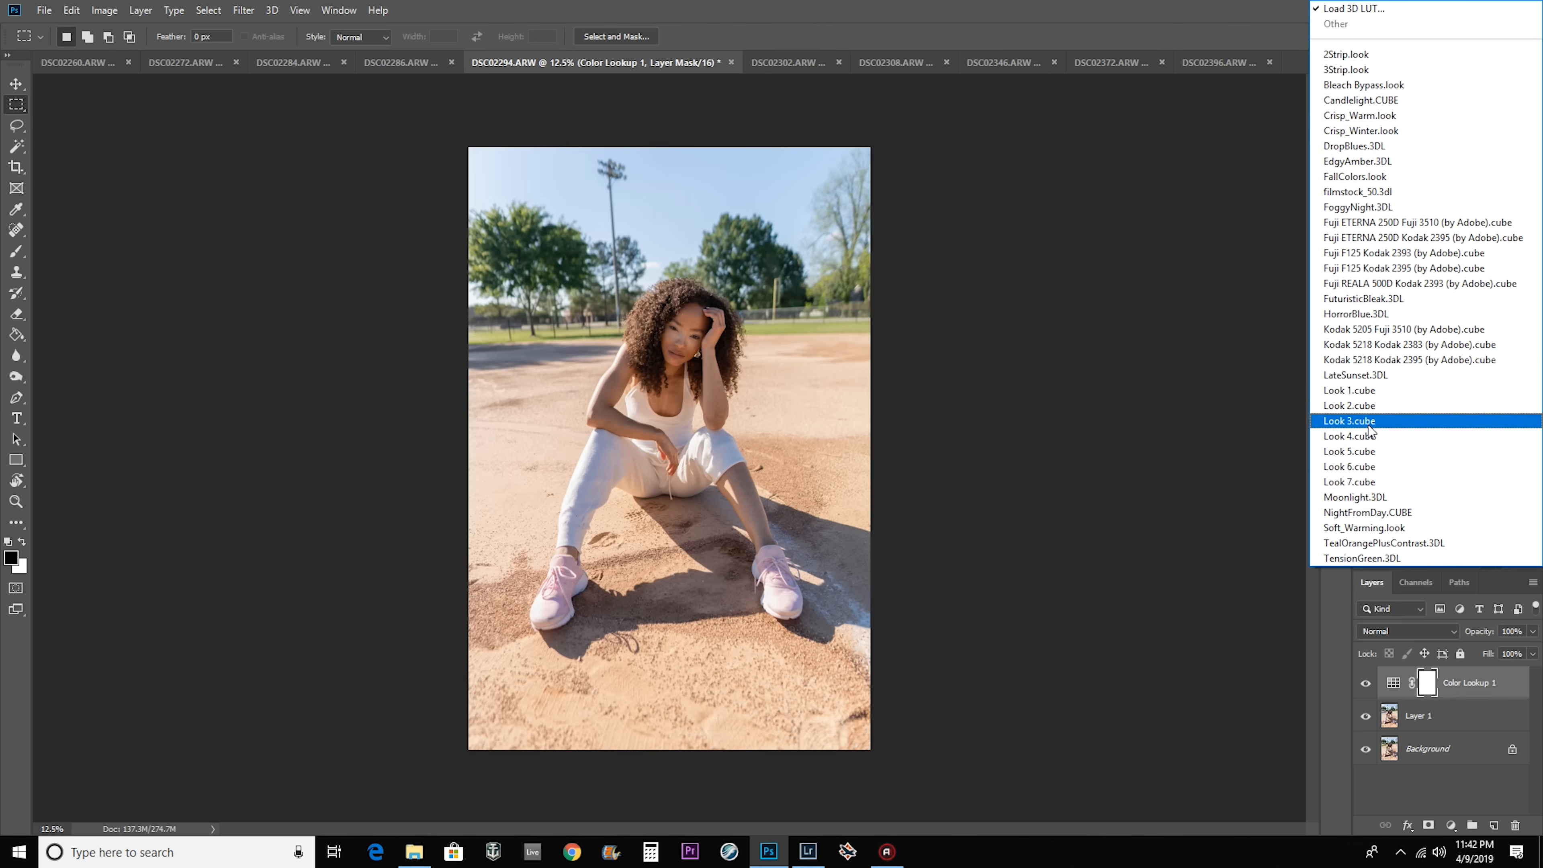
{"action": "left_click", "coordinate": [1373, 484]}
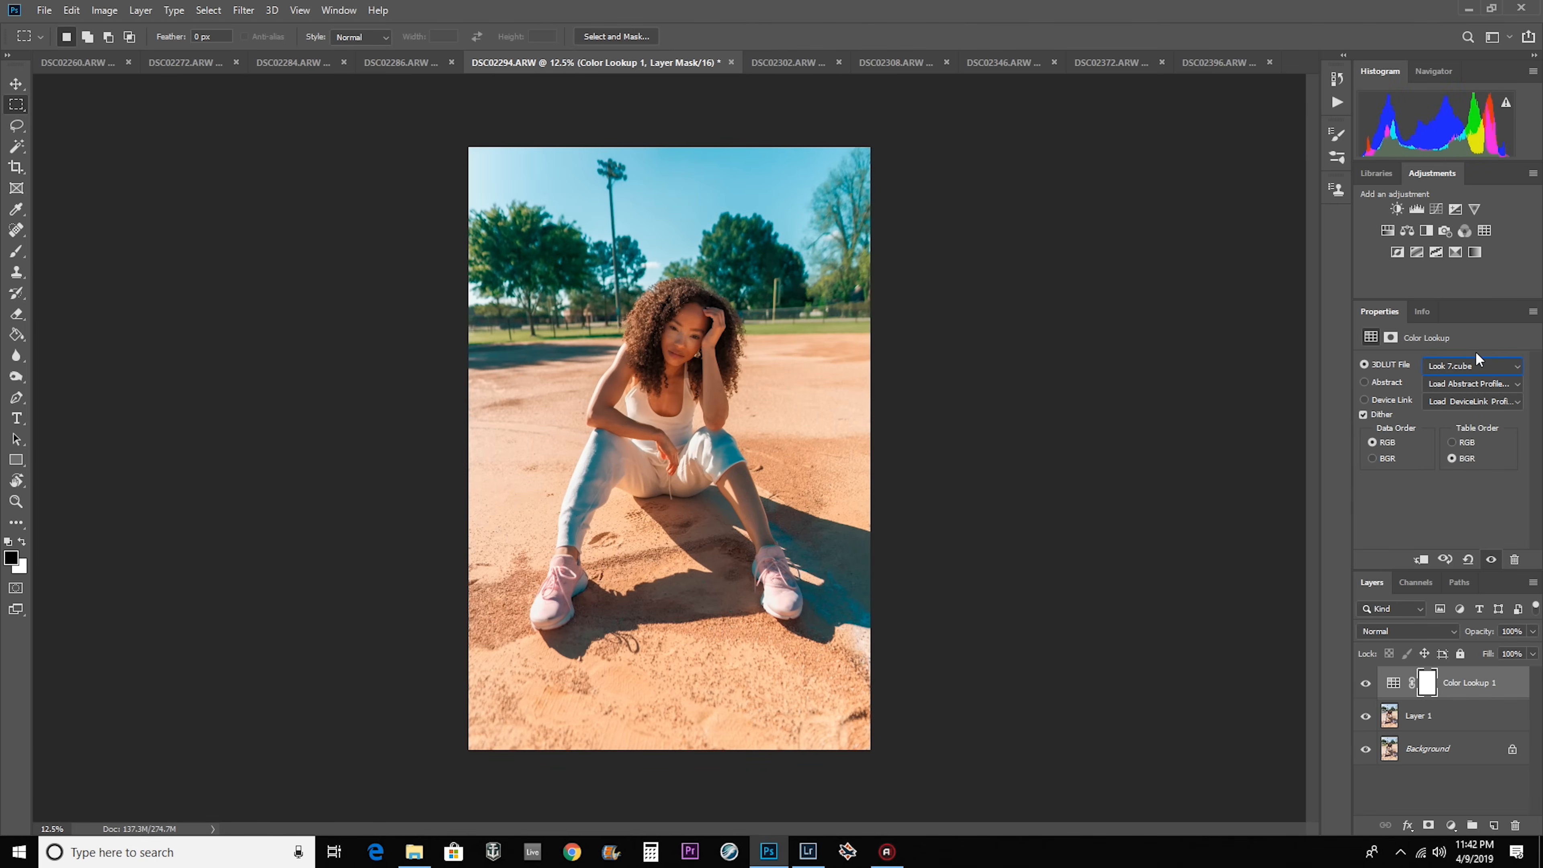
Compare the neighbouring 3D LUTs on the portrait, including Look 4.cube and Look 2.cube, and choose Look 6.cube.
{"action": "scroll", "coordinate": [1477, 363], "scroll_direction": "up", "scroll_amount": 1}
{"action": "scroll", "coordinate": [1477, 364], "scroll_direction": "up", "scroll_amount": 2}
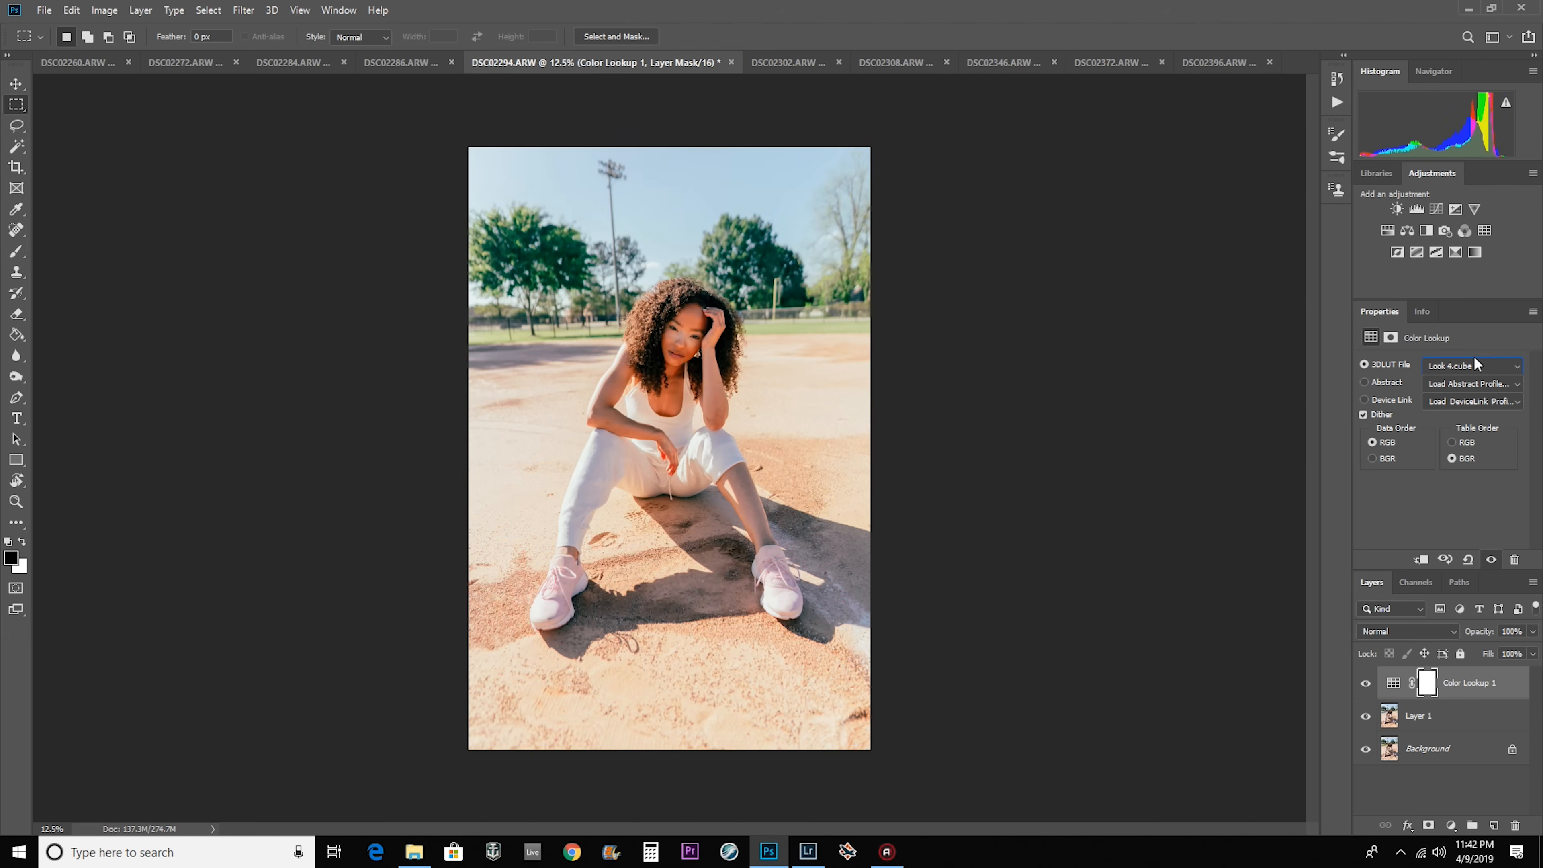
{"action": "scroll", "coordinate": [1477, 364], "scroll_direction": "up", "scroll_amount": 1}
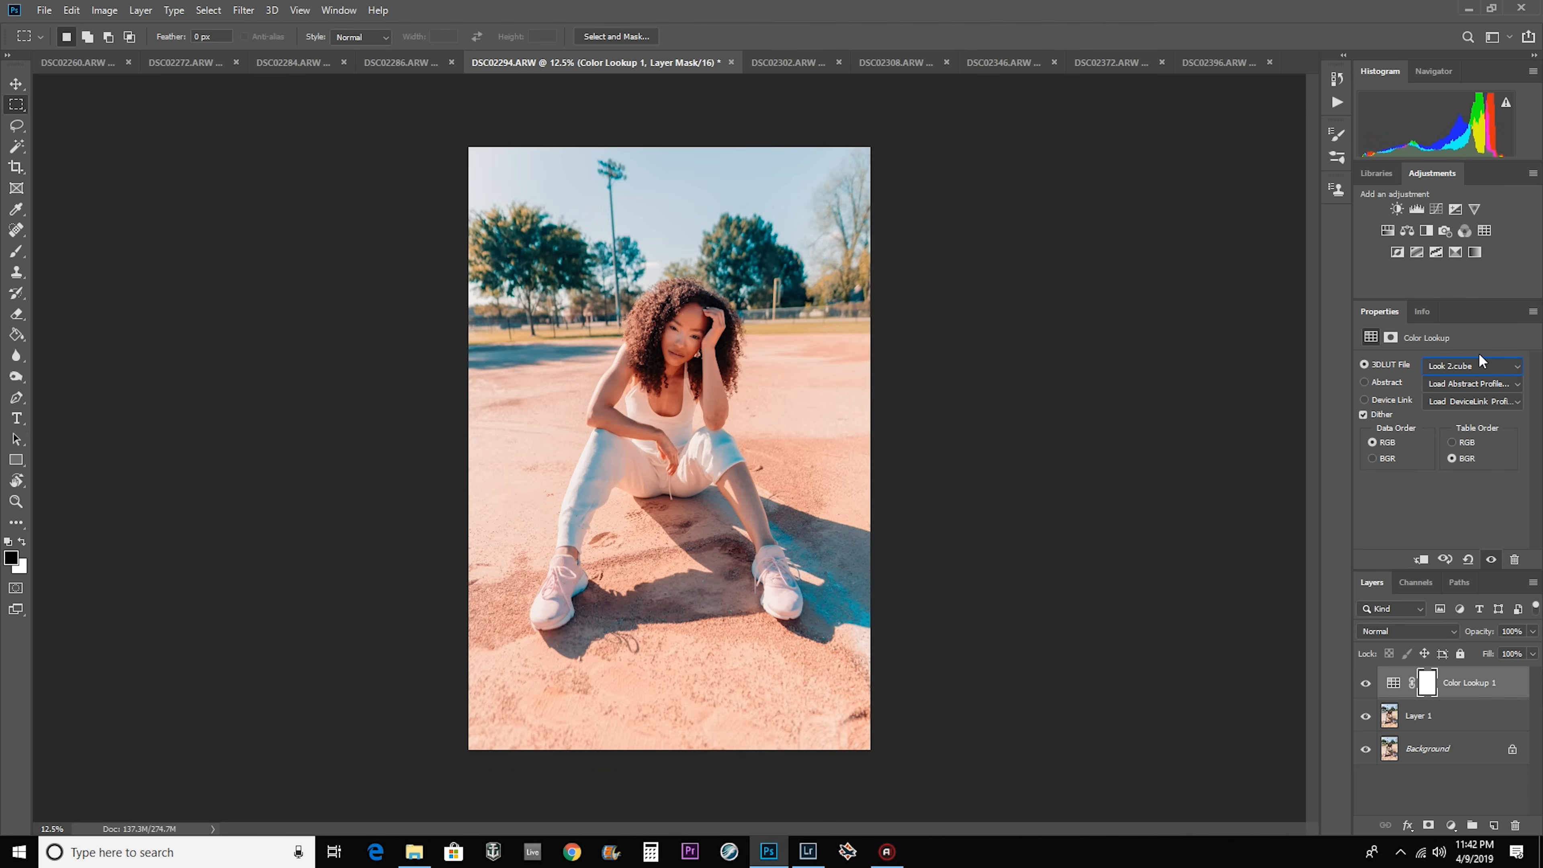
{"action": "scroll", "coordinate": [1502, 363], "scroll_direction": "down", "scroll_amount": 2}
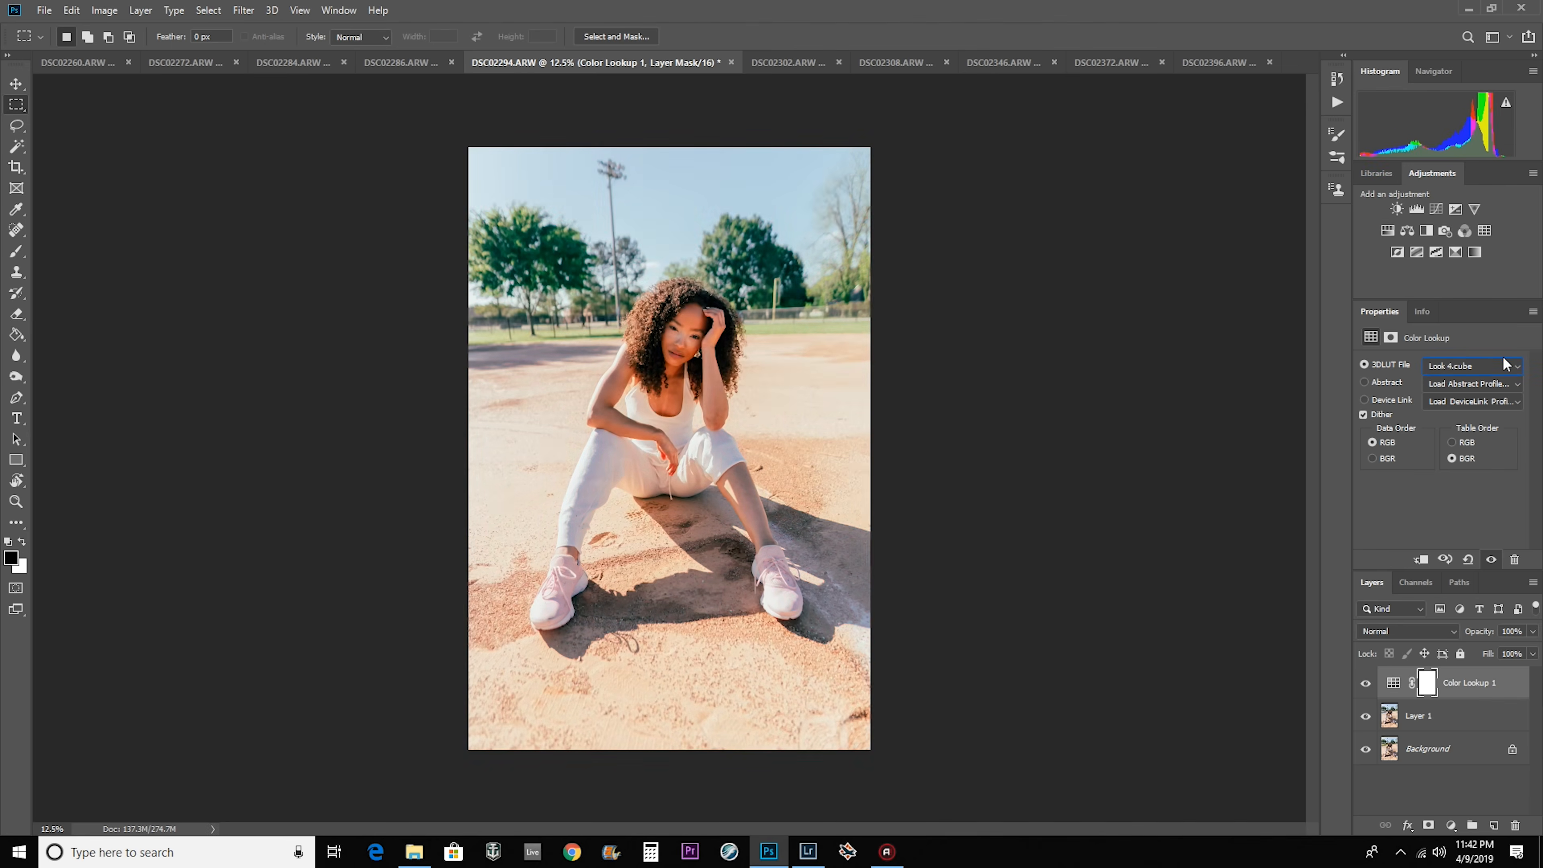
{"action": "scroll", "coordinate": [1502, 364], "scroll_direction": "down", "scroll_amount": 2}
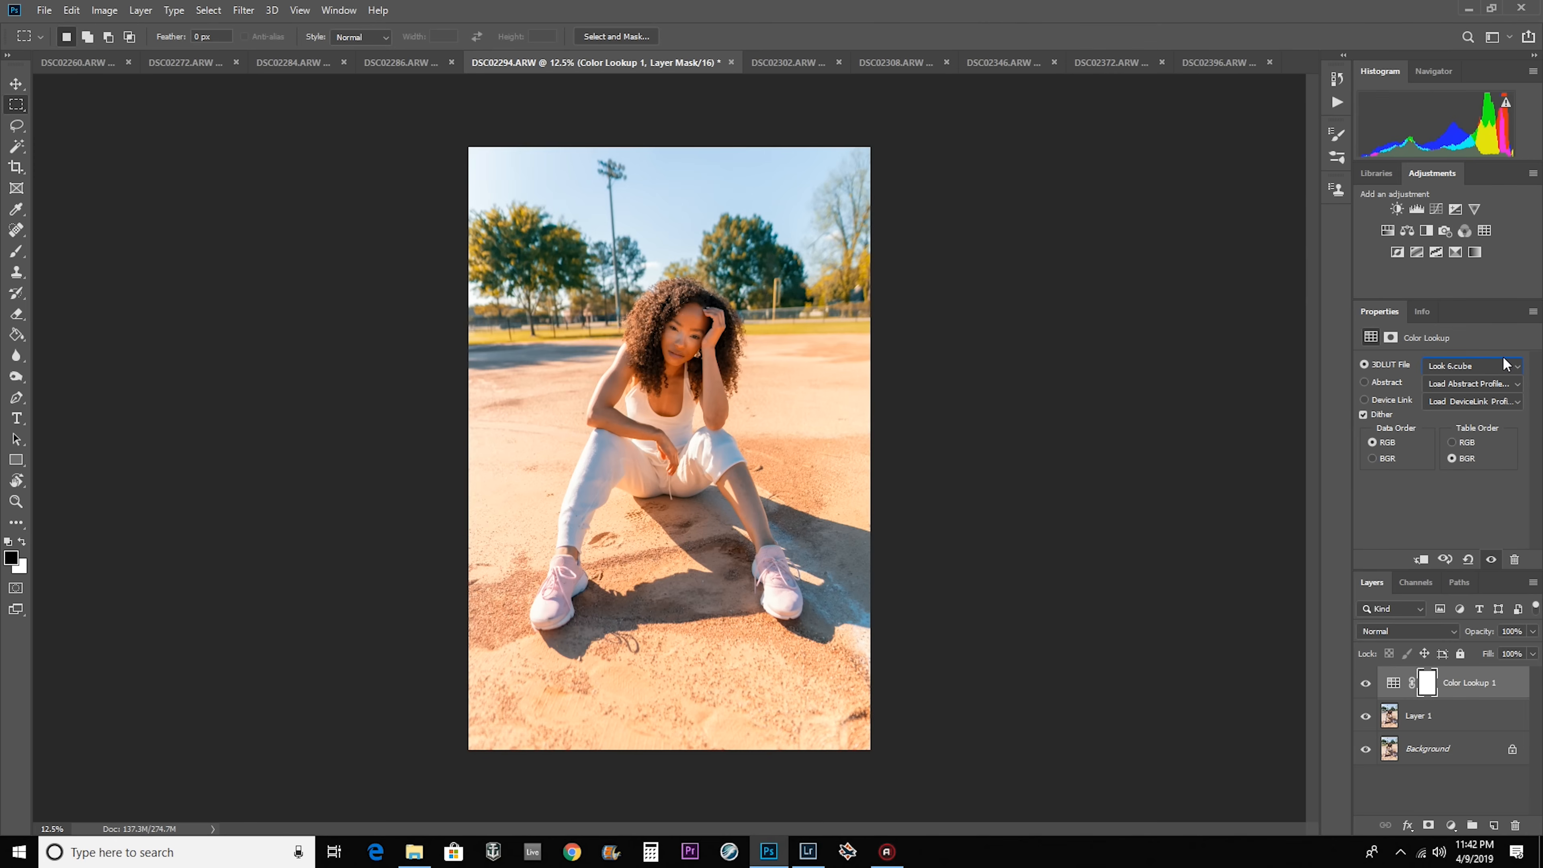
Reduce the Color Lookup layer's opacity to 28% and toggle its visibility to compare before and after.
{"action": "left_click", "coordinate": [1532, 631]}
{"action": "left_click_drag", "start_coordinate": [1531, 652], "coordinate": [1461, 650]}
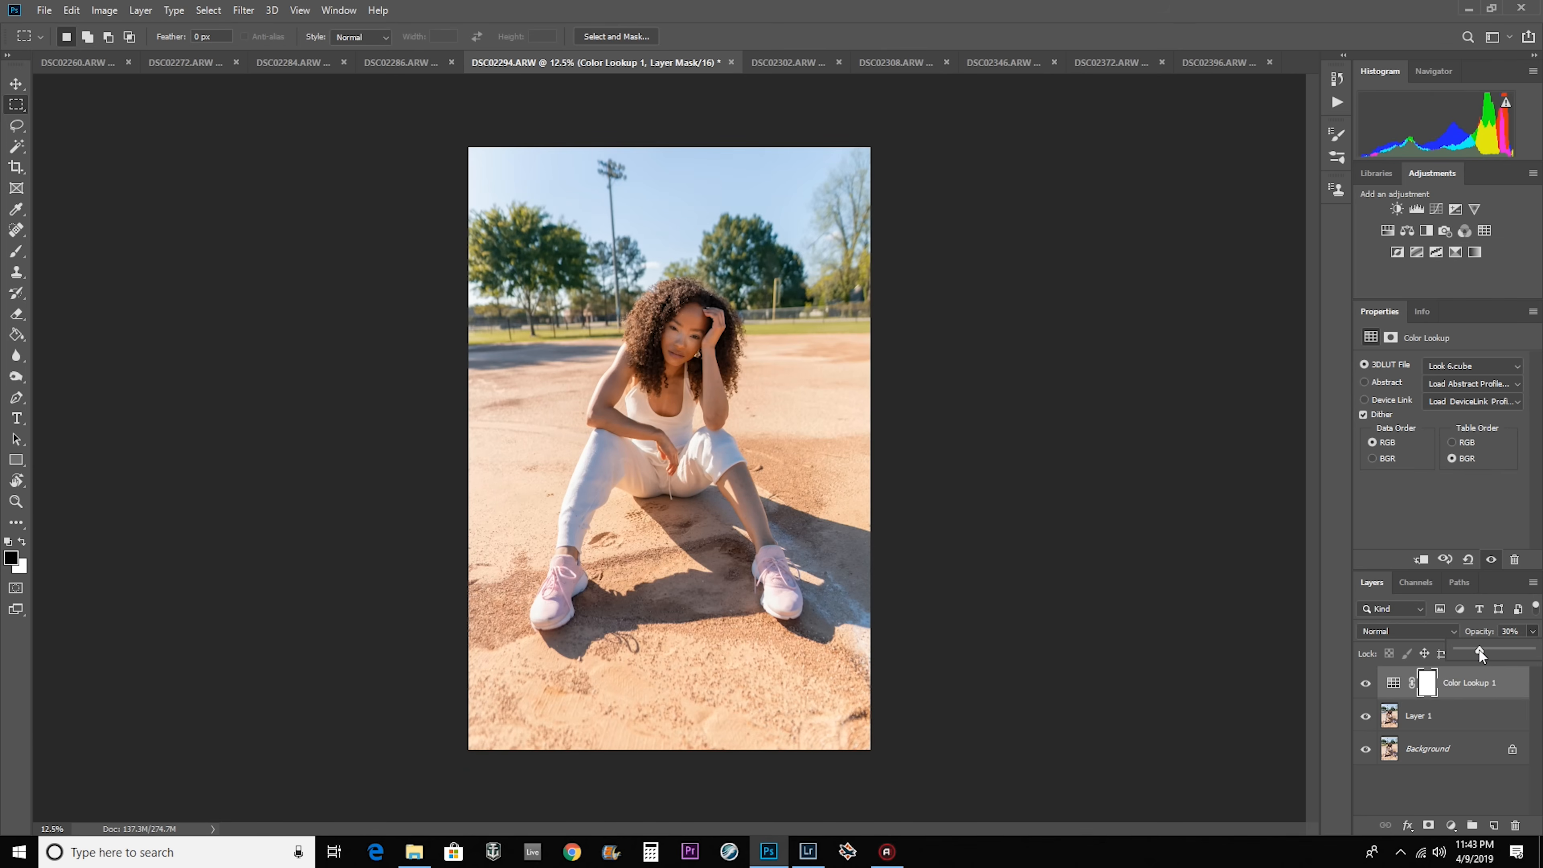
{"action": "left_click", "coordinate": [1365, 685]}
{"action": "left_click", "coordinate": [1366, 685]}
{"action": "left_click", "coordinate": [1365, 686]}
{"action": "left_click", "coordinate": [1366, 685]}
{"action": "left_click", "coordinate": [1365, 685]}
{"action": "left_click", "coordinate": [1366, 686]}
{"action": "left_click", "coordinate": [1366, 685]}
{"action": "left_click", "coordinate": [1366, 685]}
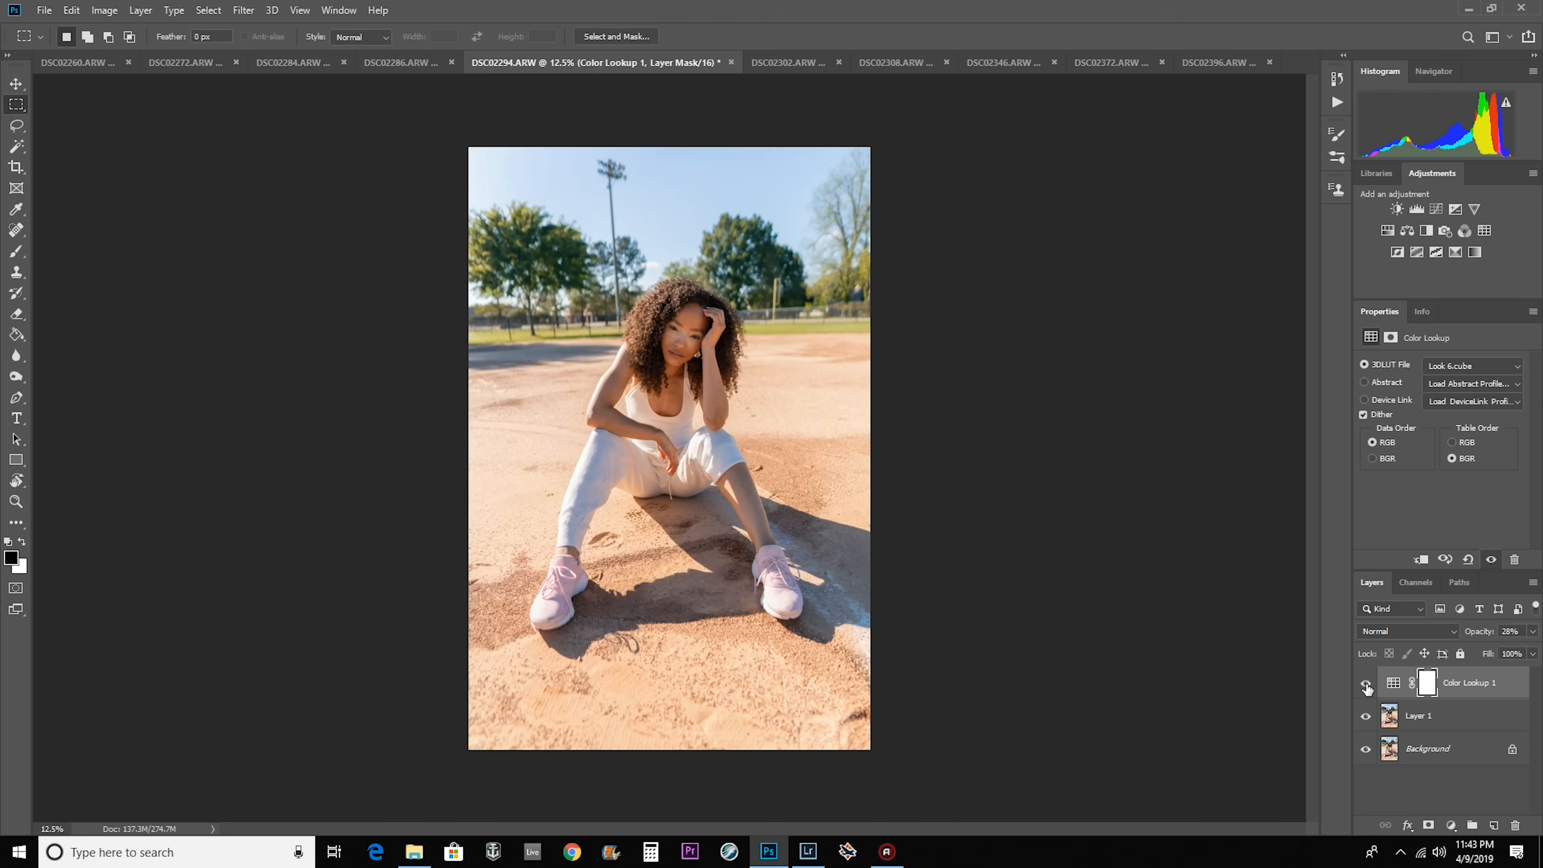
Copy the Color Lookup adjustment layer from DSC02294 into each of the other open photos, from DSC02260 through DSC02396.
{"action": "left_click", "coordinate": [1366, 685]}
{"action": "left_click", "coordinate": [1366, 685]}
{"action": "left_click_drag", "start_coordinate": [1487, 692], "coordinate": [666, 381]}
{"action": "left_click_drag", "start_coordinate": [1496, 685], "coordinate": [680, 340]}
{"action": "left_click_drag", "start_coordinate": [1495, 683], "coordinate": [716, 292]}
{"action": "key", "text": "ctrl+z"}
{"action": "left_click_drag", "start_coordinate": [1497, 679], "coordinate": [789, 279]}
{"action": "key", "text": "ctrl+Tab"}
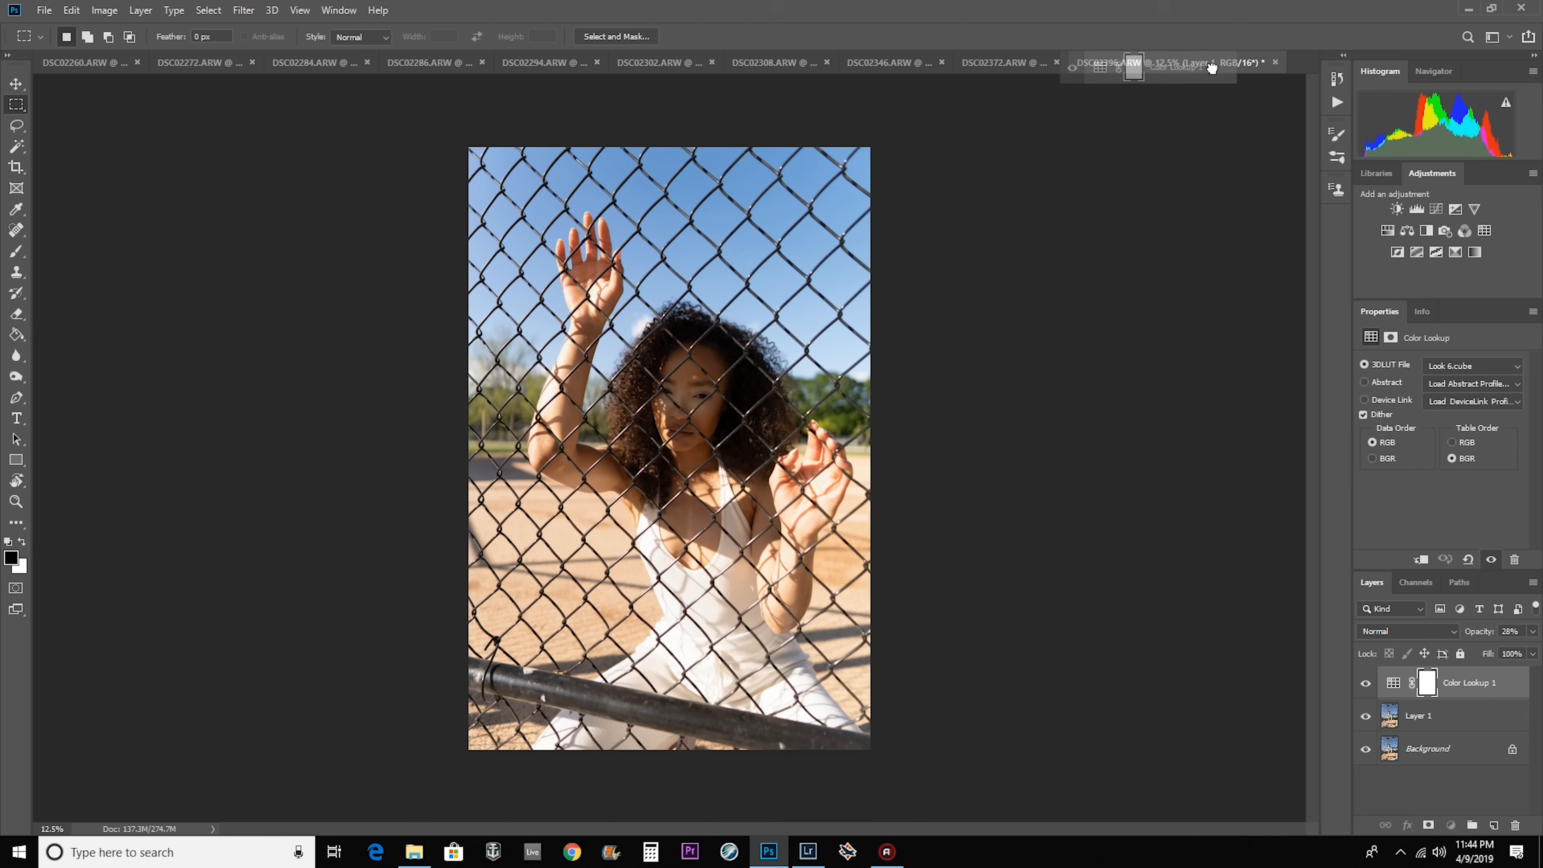
Return to DSC02294 and stamp all visible layers into a new merged layer above Color Lookup 1.
{"action": "left_click", "coordinate": [511, 63]}
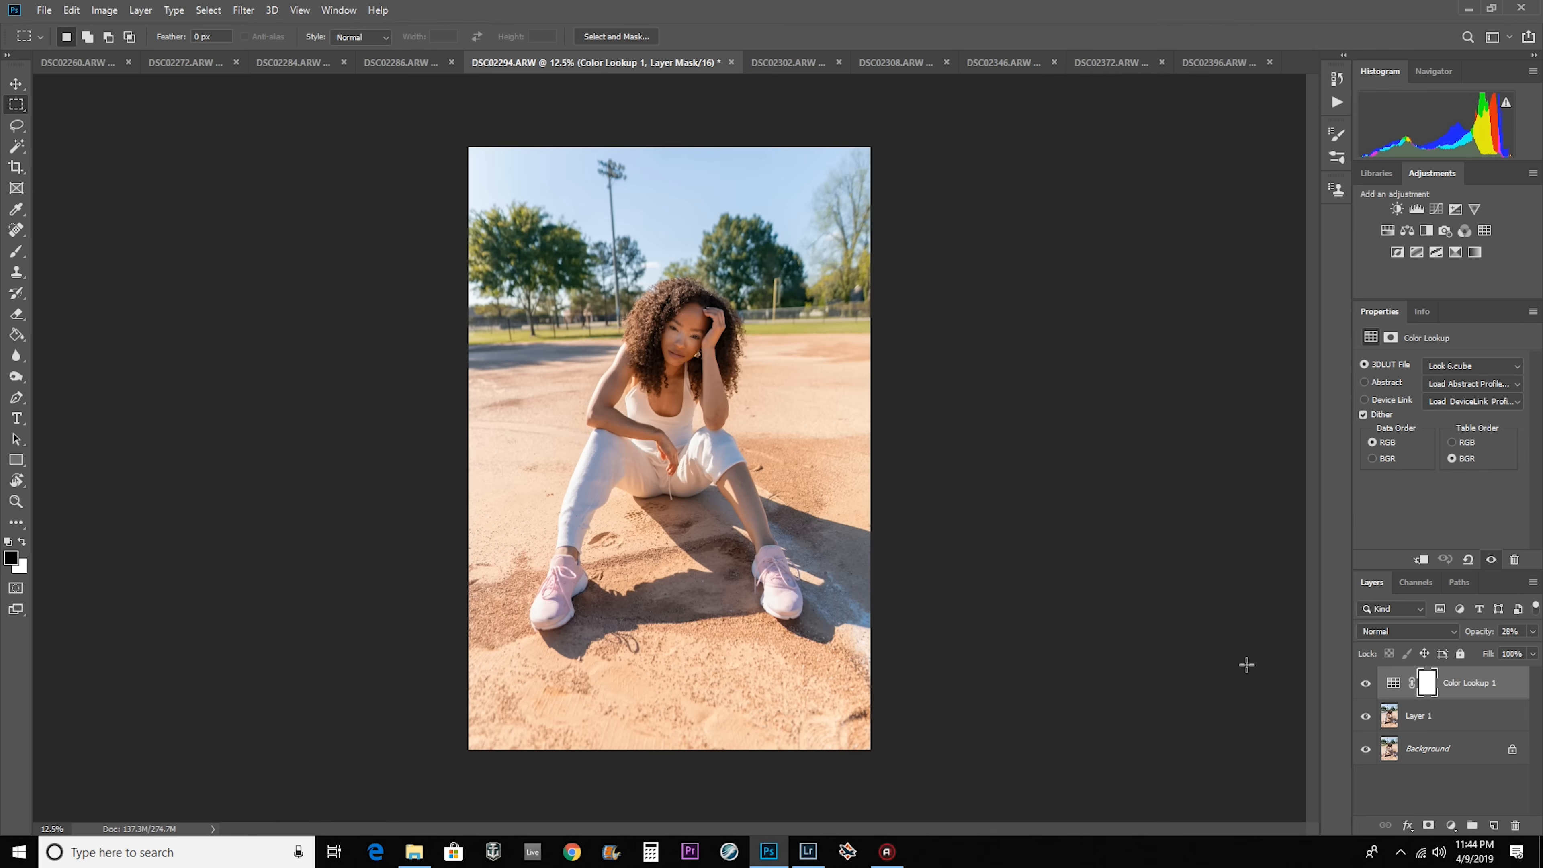
{"action": "key", "text": "ctrl+shift+alt+e"}
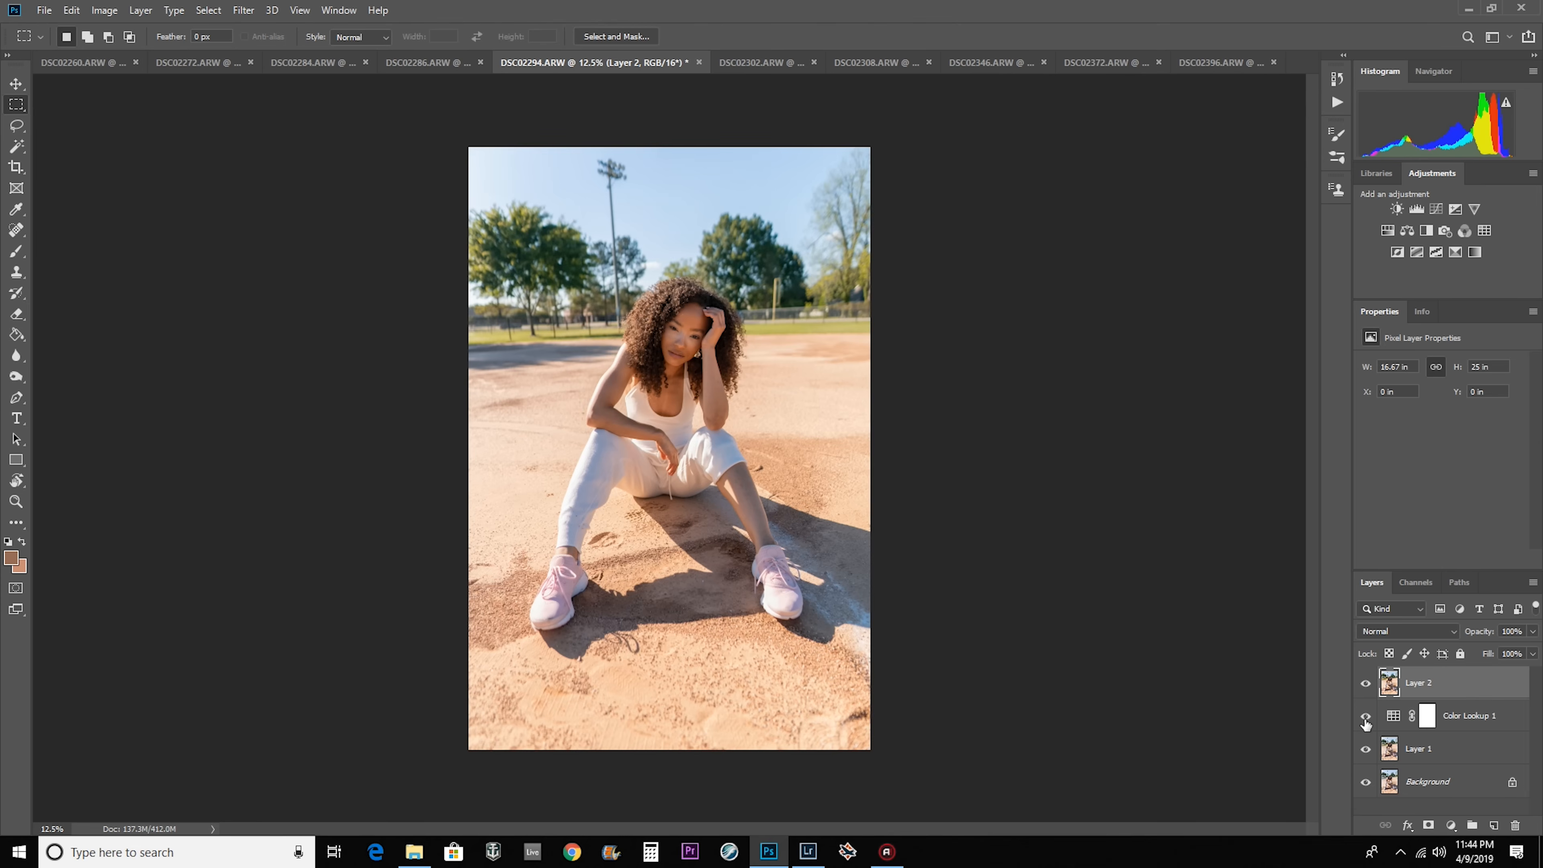
Compare the merged Layer 2 with the layers beneath it by toggling their visibility, leaving all shown and Layer 2 selected.
{"action": "left_click", "coordinate": [1480, 717]}
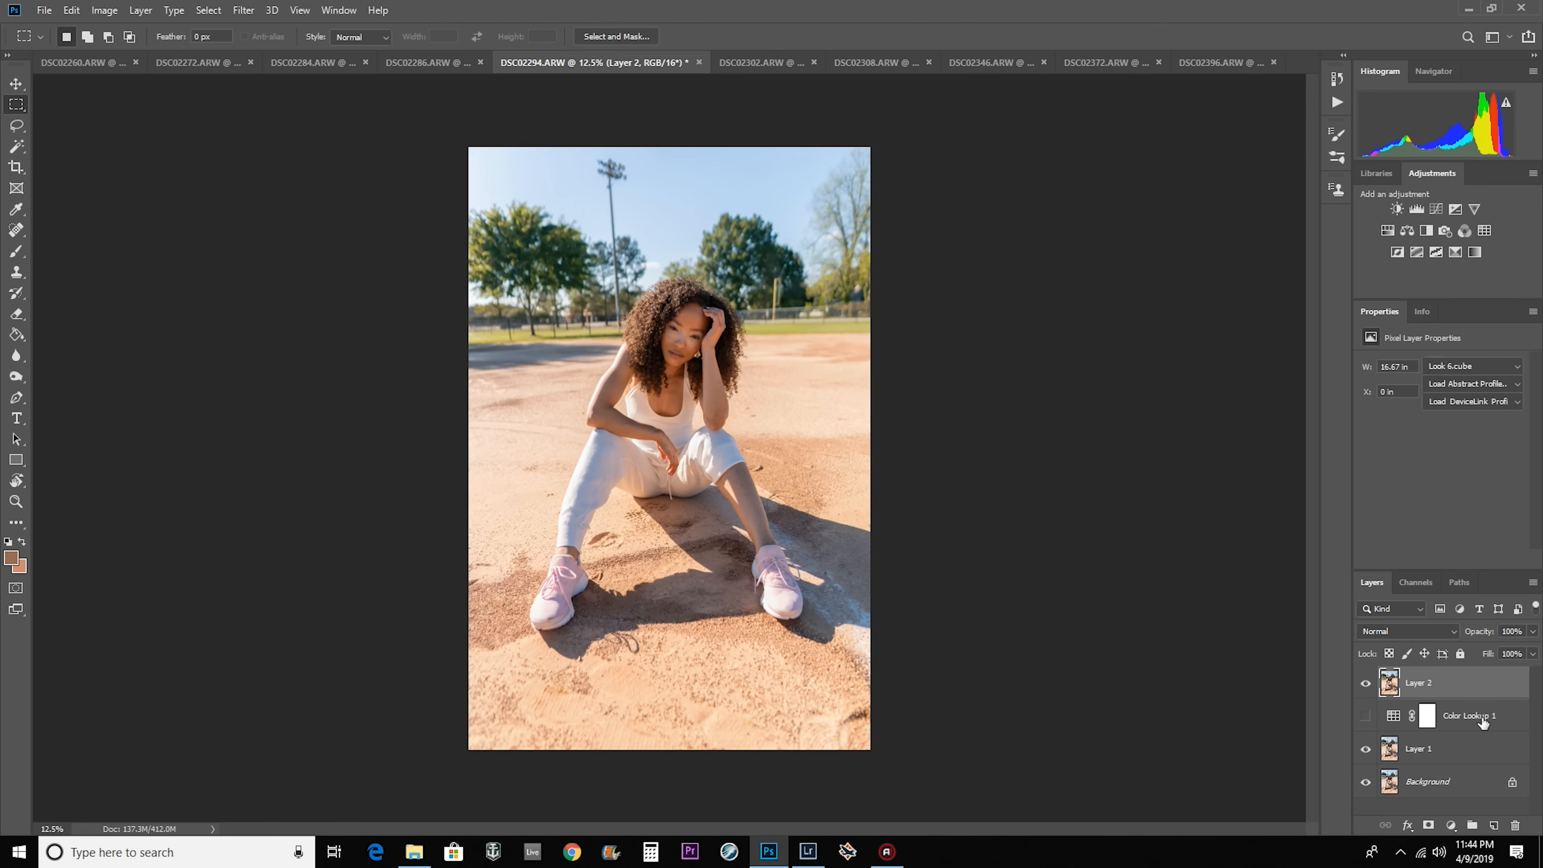
{"action": "left_click", "coordinate": [1366, 749]}
{"action": "left_click", "coordinate": [1366, 783]}
{"action": "left_click", "coordinate": [1373, 684]}
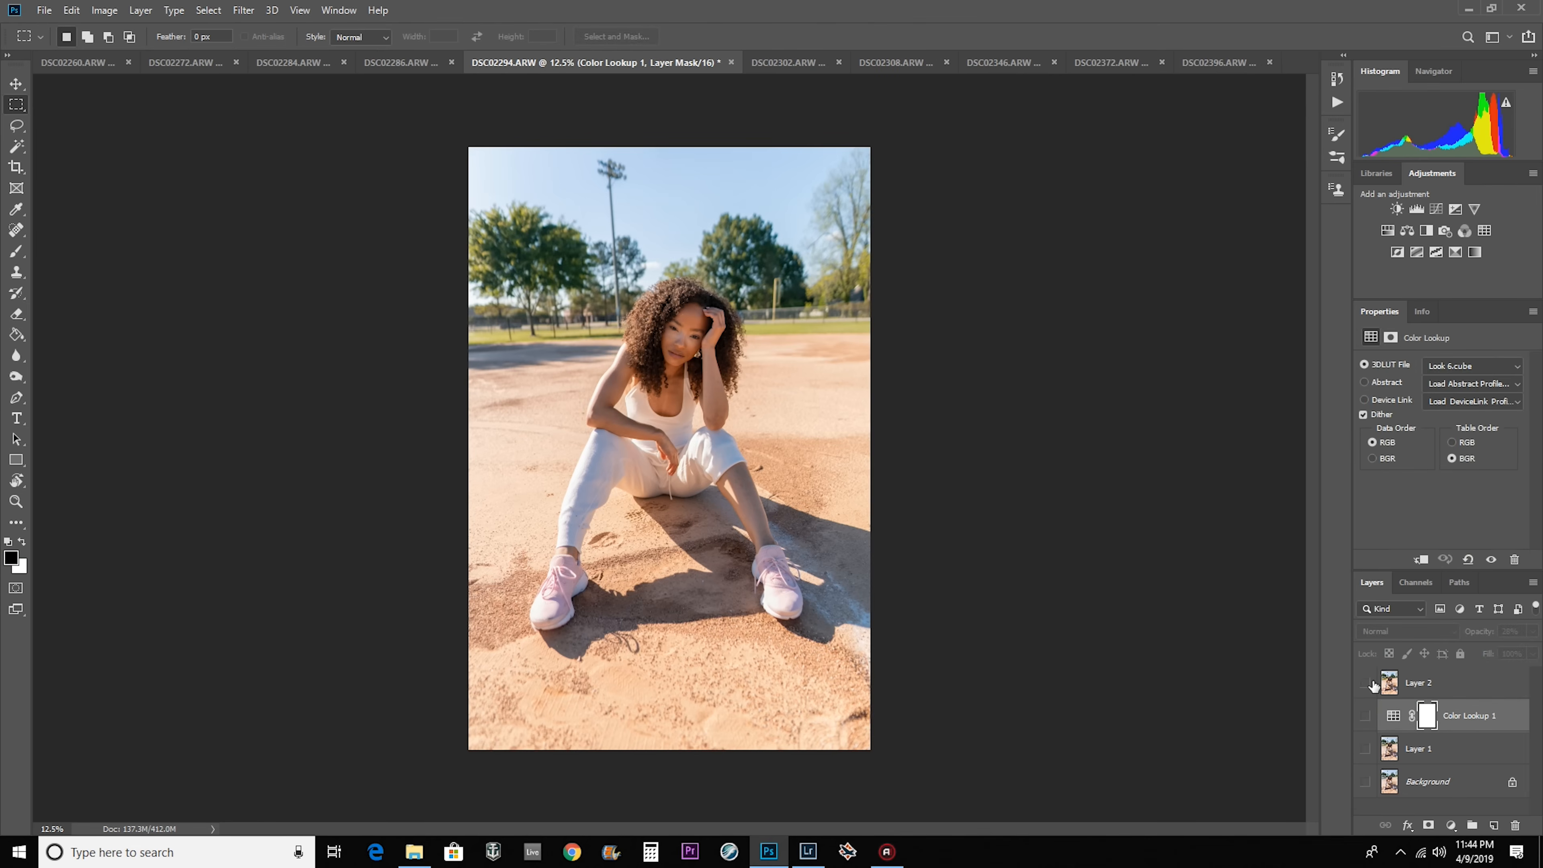
{"action": "left_click", "coordinate": [1374, 685]}
{"action": "left_click", "coordinate": [1372, 685]}
{"action": "left_click", "coordinate": [1372, 685]}
{"action": "left_click", "coordinate": [1449, 689]}
{"action": "left_click", "coordinate": [1366, 750]}
{"action": "left_click", "coordinate": [1364, 717]}
{"action": "left_click", "coordinate": [1365, 782]}
{"action": "left_click", "coordinate": [1459, 726]}
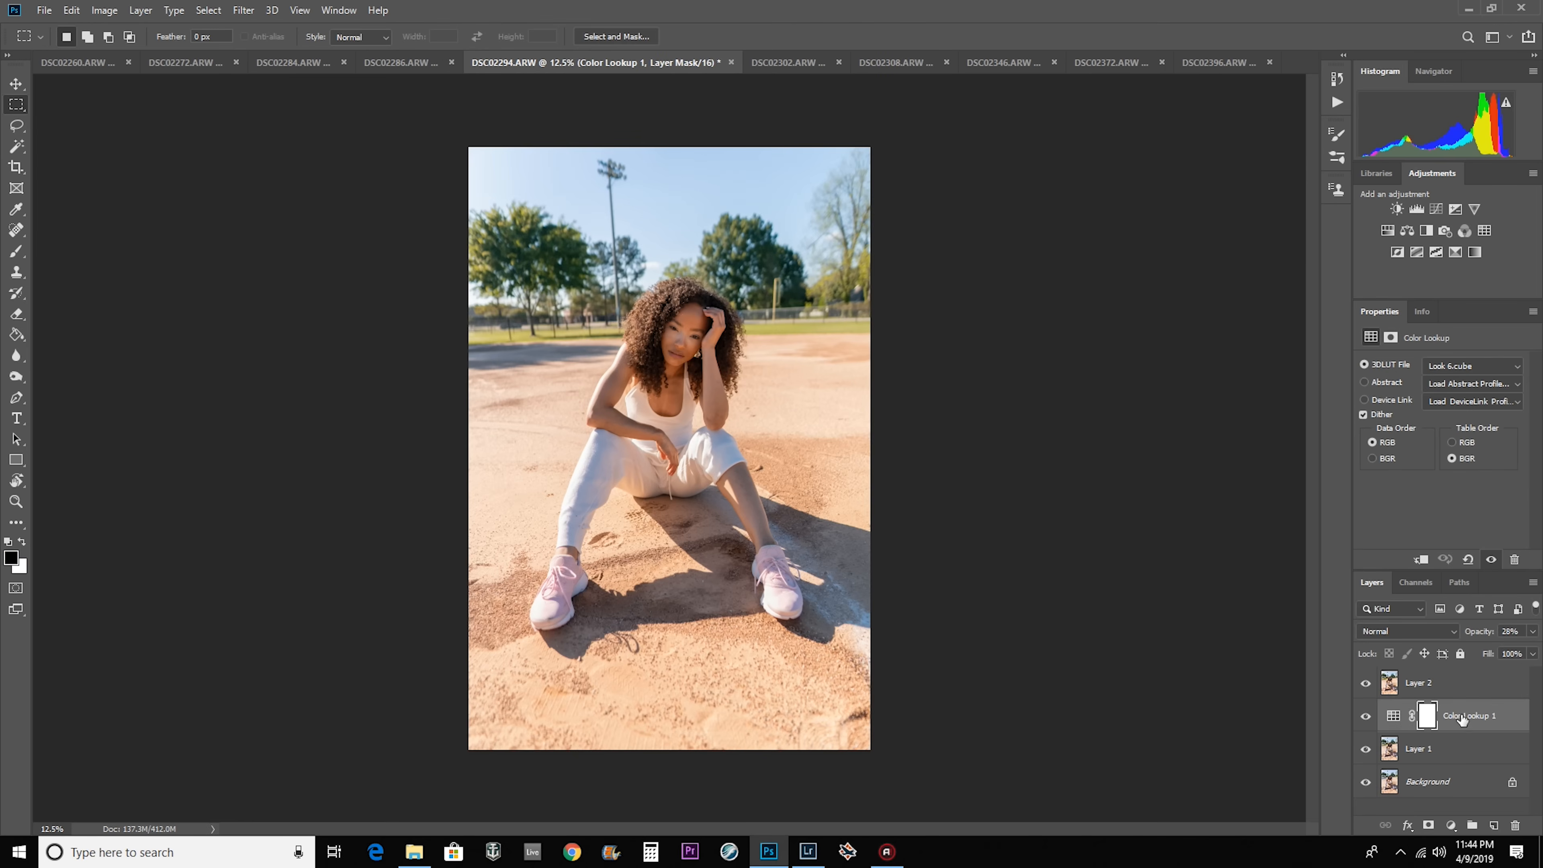
{"action": "left_click", "coordinate": [1436, 689]}
{"action": "left_click", "coordinate": [1365, 683]}
{"action": "left_click", "coordinate": [1444, 721]}
{"action": "left_click", "coordinate": [1365, 682]}
{"action": "left_click", "coordinate": [1467, 692]}
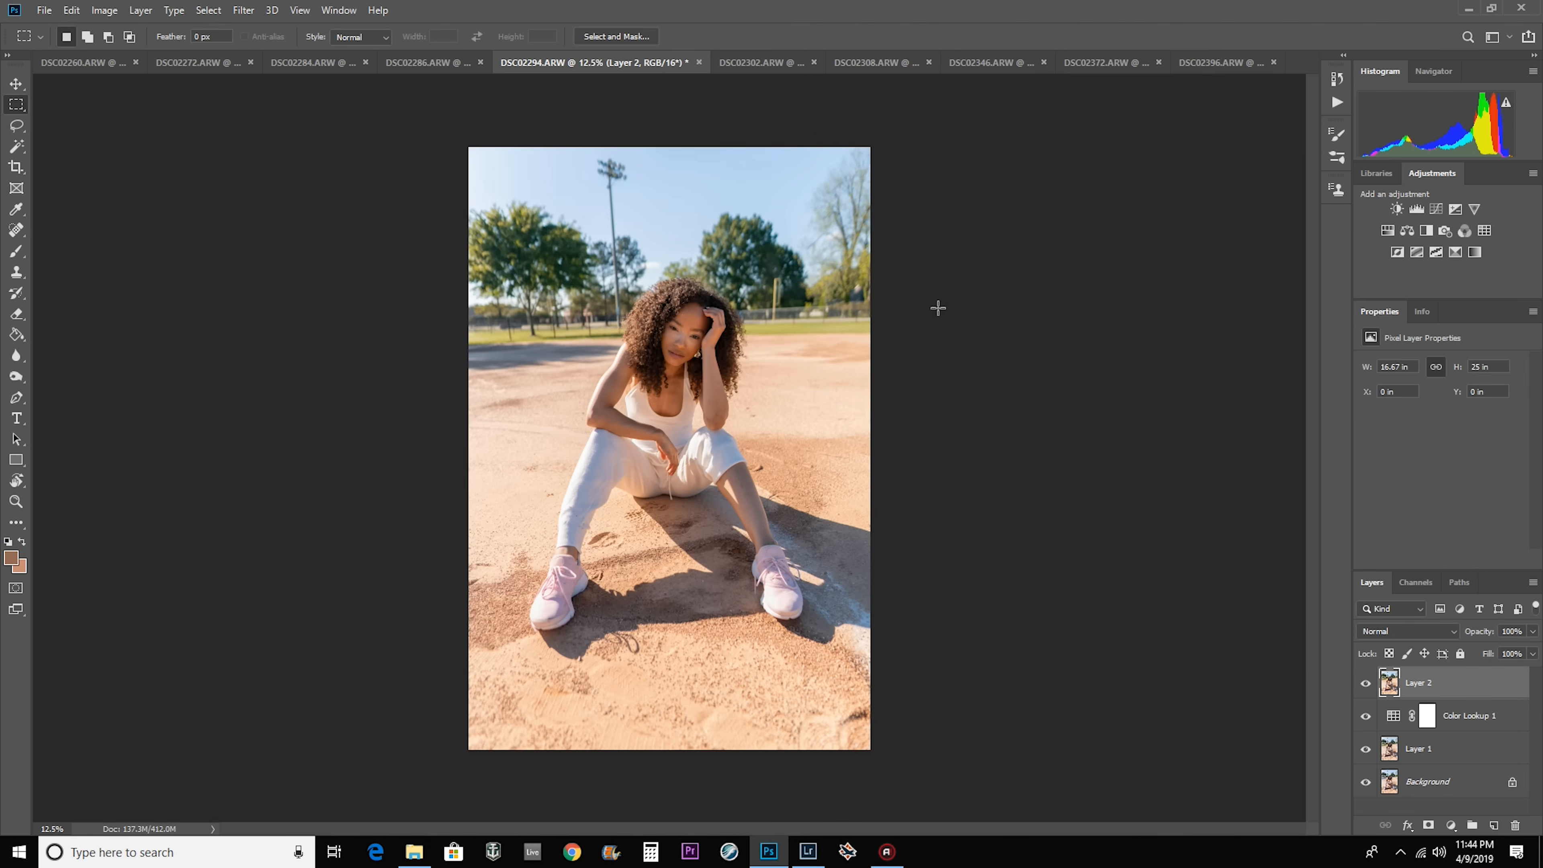
Stamp the visible layers into a new top layer in each of the other open photos, from DSC02260 through DSC02396.
{"action": "left_click", "coordinate": [82, 62]}
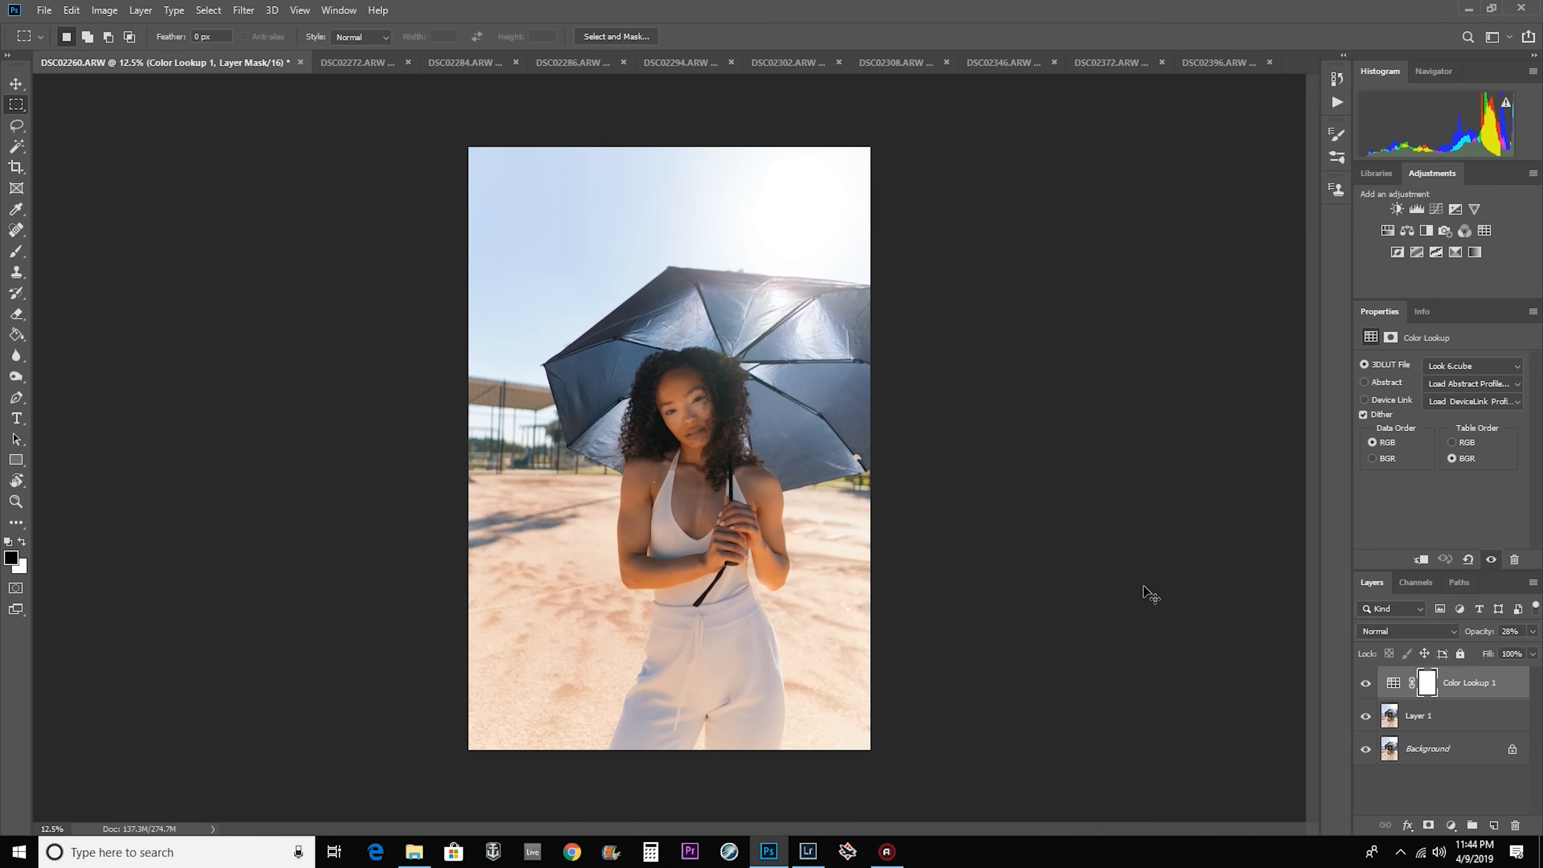
{"action": "key", "text": "ctrl+shift+alt+e"}
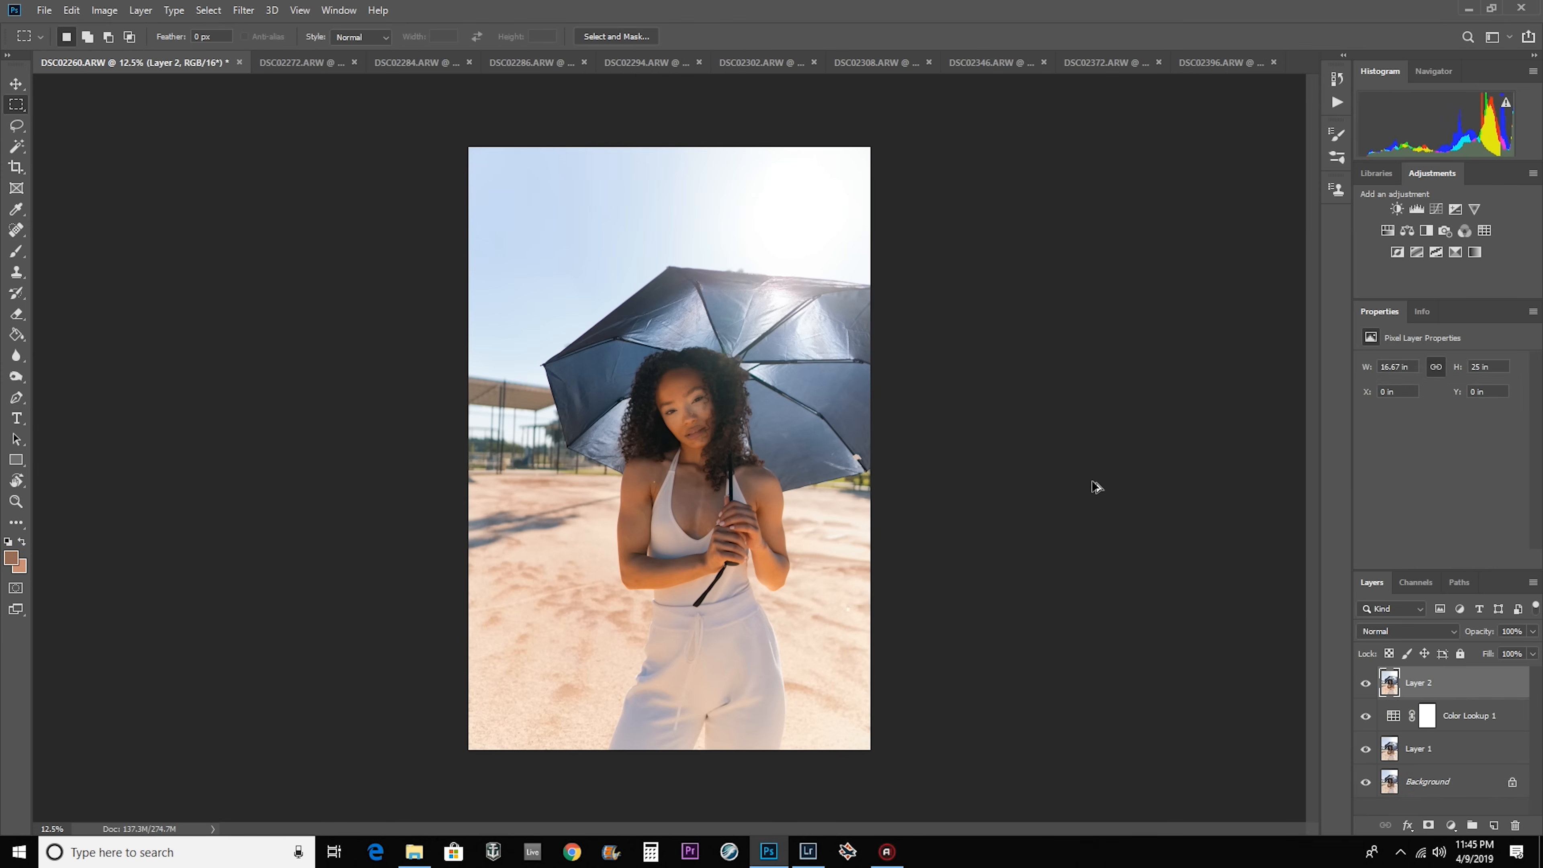
{"action": "left_click", "coordinate": [298, 63]}
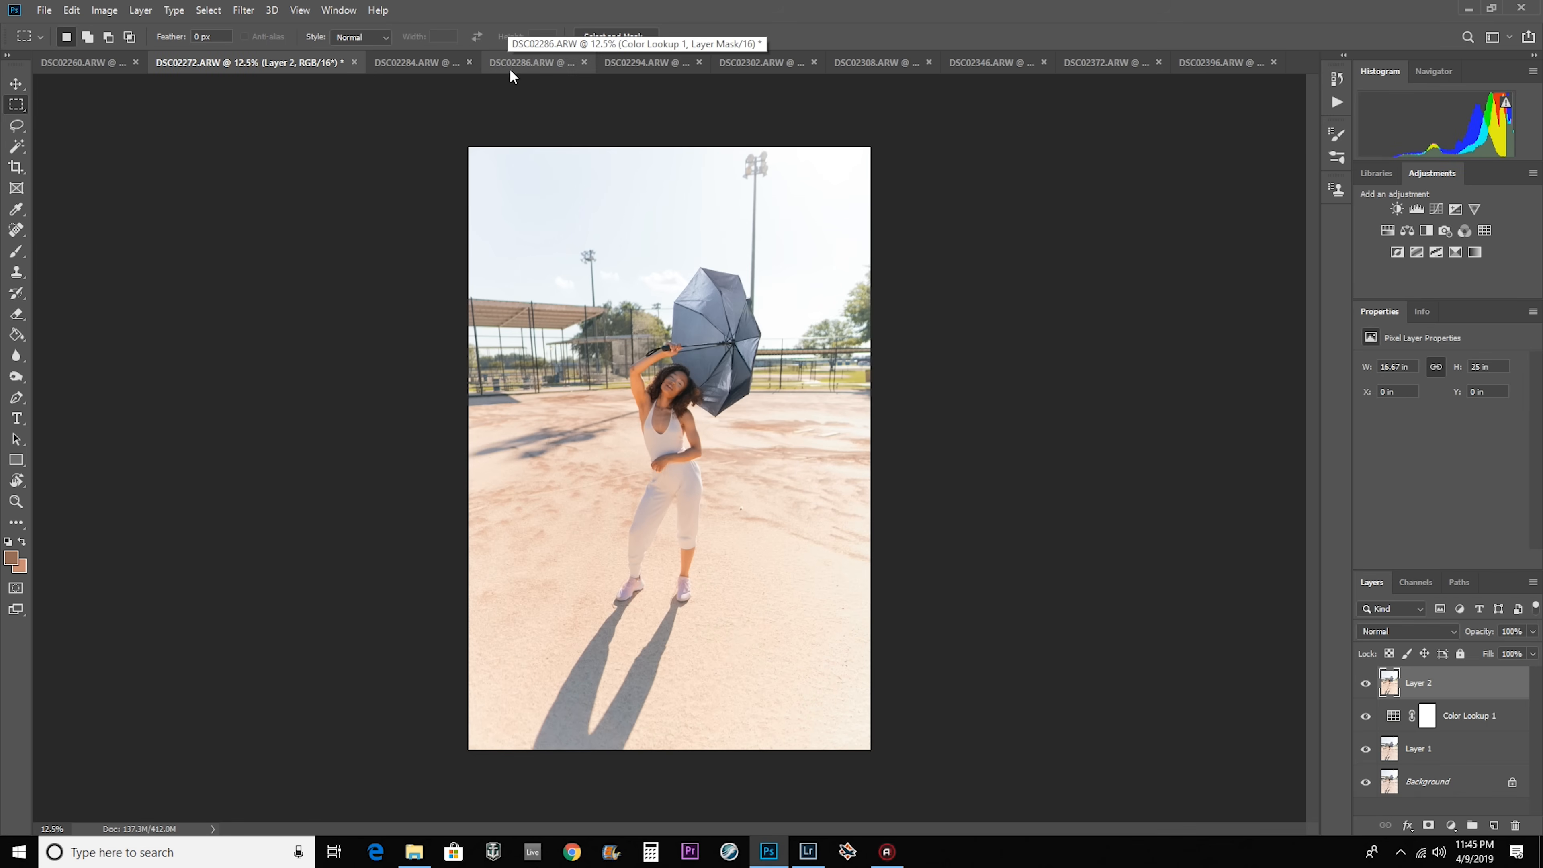
{"action": "left_click", "coordinate": [506, 58]}
{"action": "left_click", "coordinate": [666, 63]}
{"action": "left_click", "coordinate": [897, 63]}
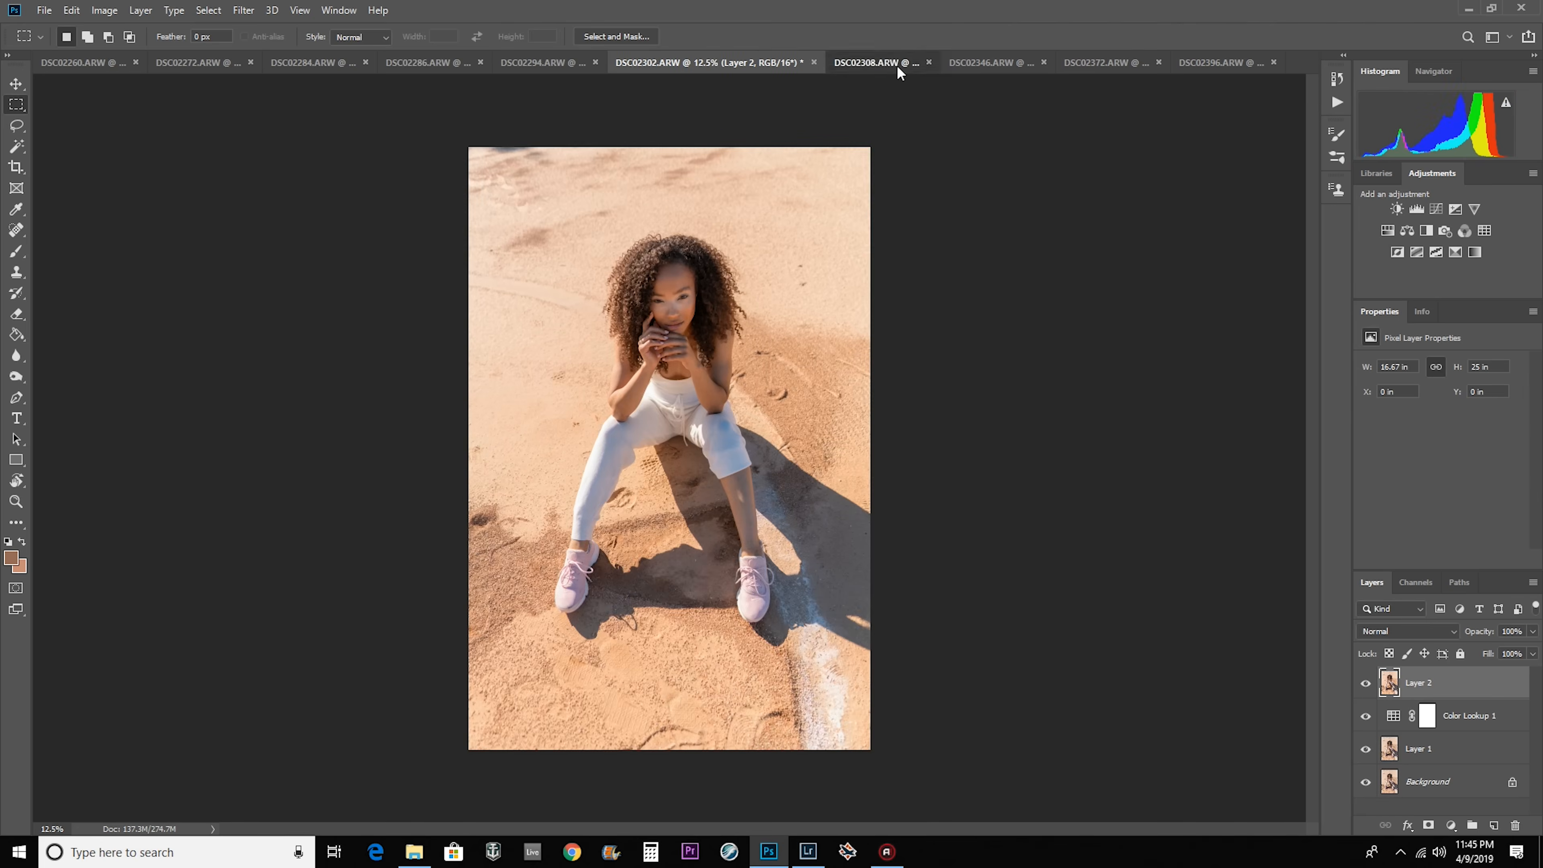
{"action": "left_click", "coordinate": [1067, 63]}
{"action": "left_click", "coordinate": [1145, 62]}
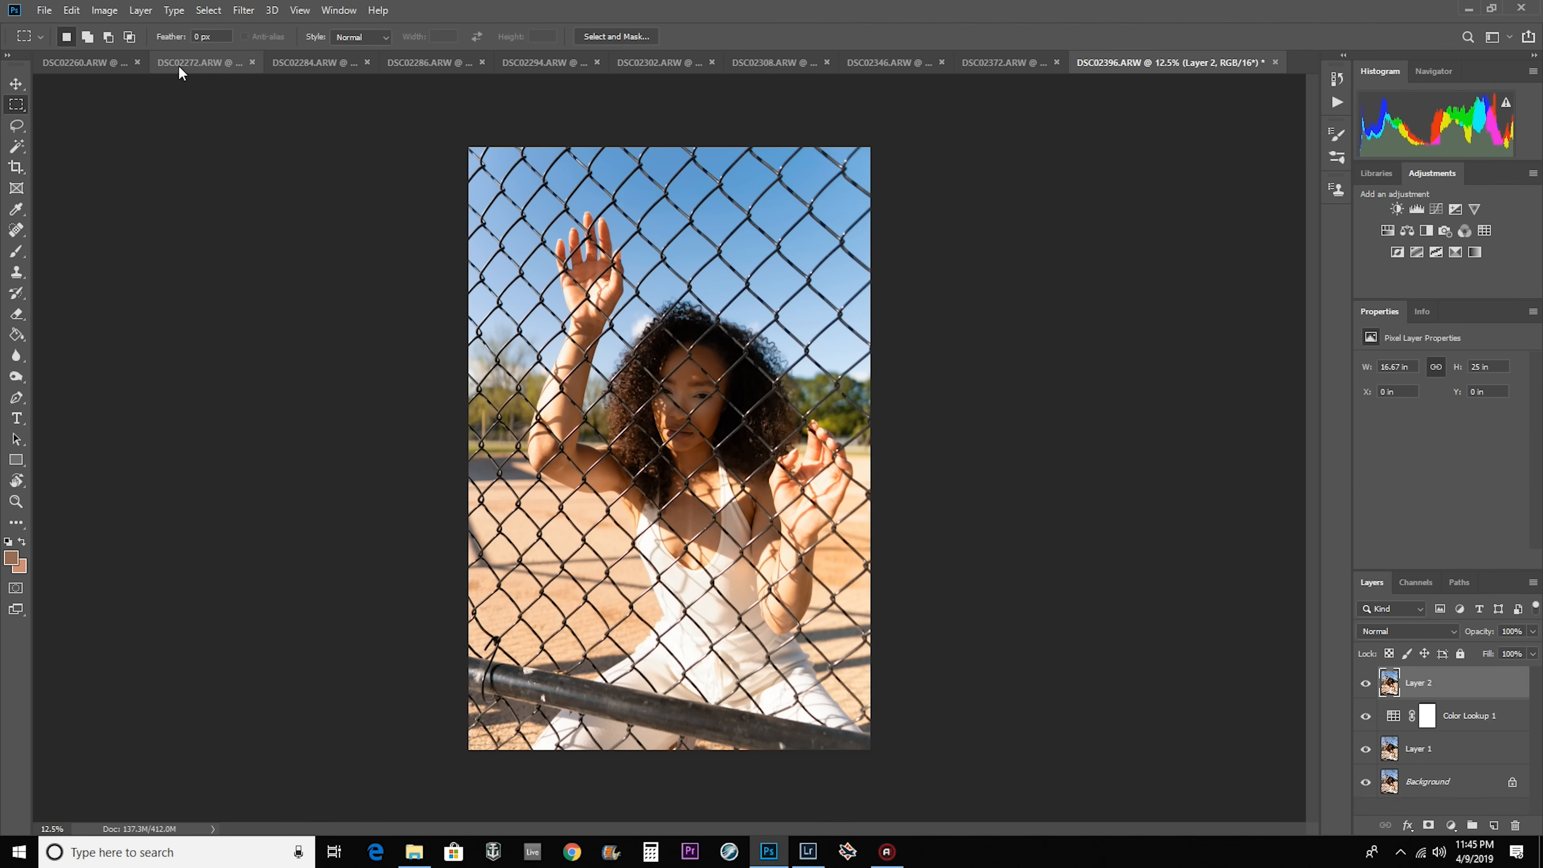
Open Layer 2 of DSC02294 in the Camera Raw Filter and apply the Kodak Film preset Portra 160.
{"action": "left_click", "coordinate": [108, 61]}
{"action": "left_click", "coordinate": [419, 60]}
{"action": "left_click", "coordinate": [517, 60]}
{"action": "left_click", "coordinate": [638, 62]}
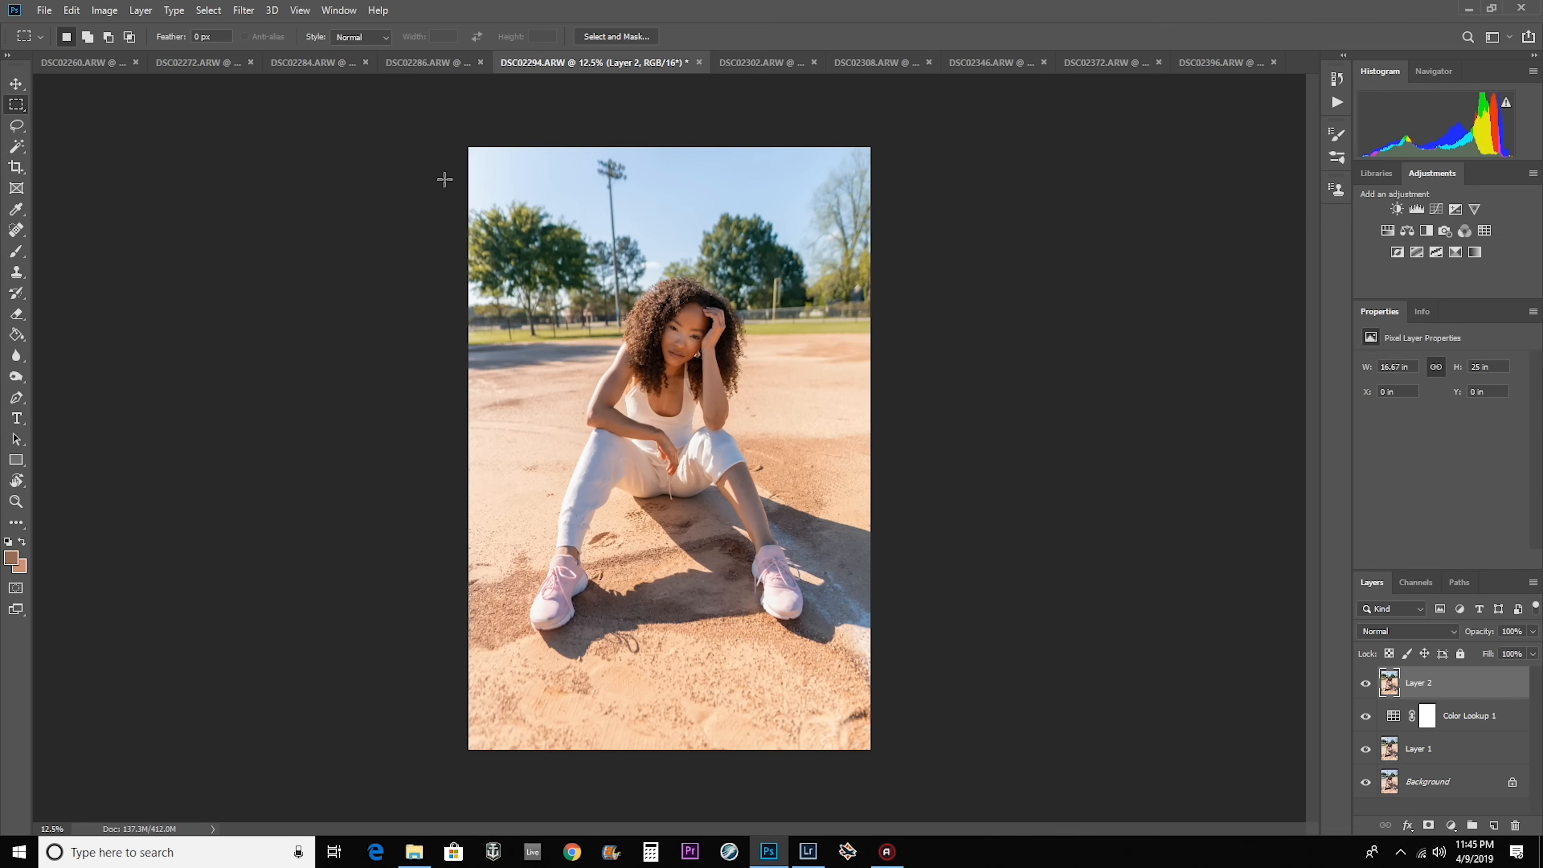
{"action": "left_click", "coordinate": [247, 11]}
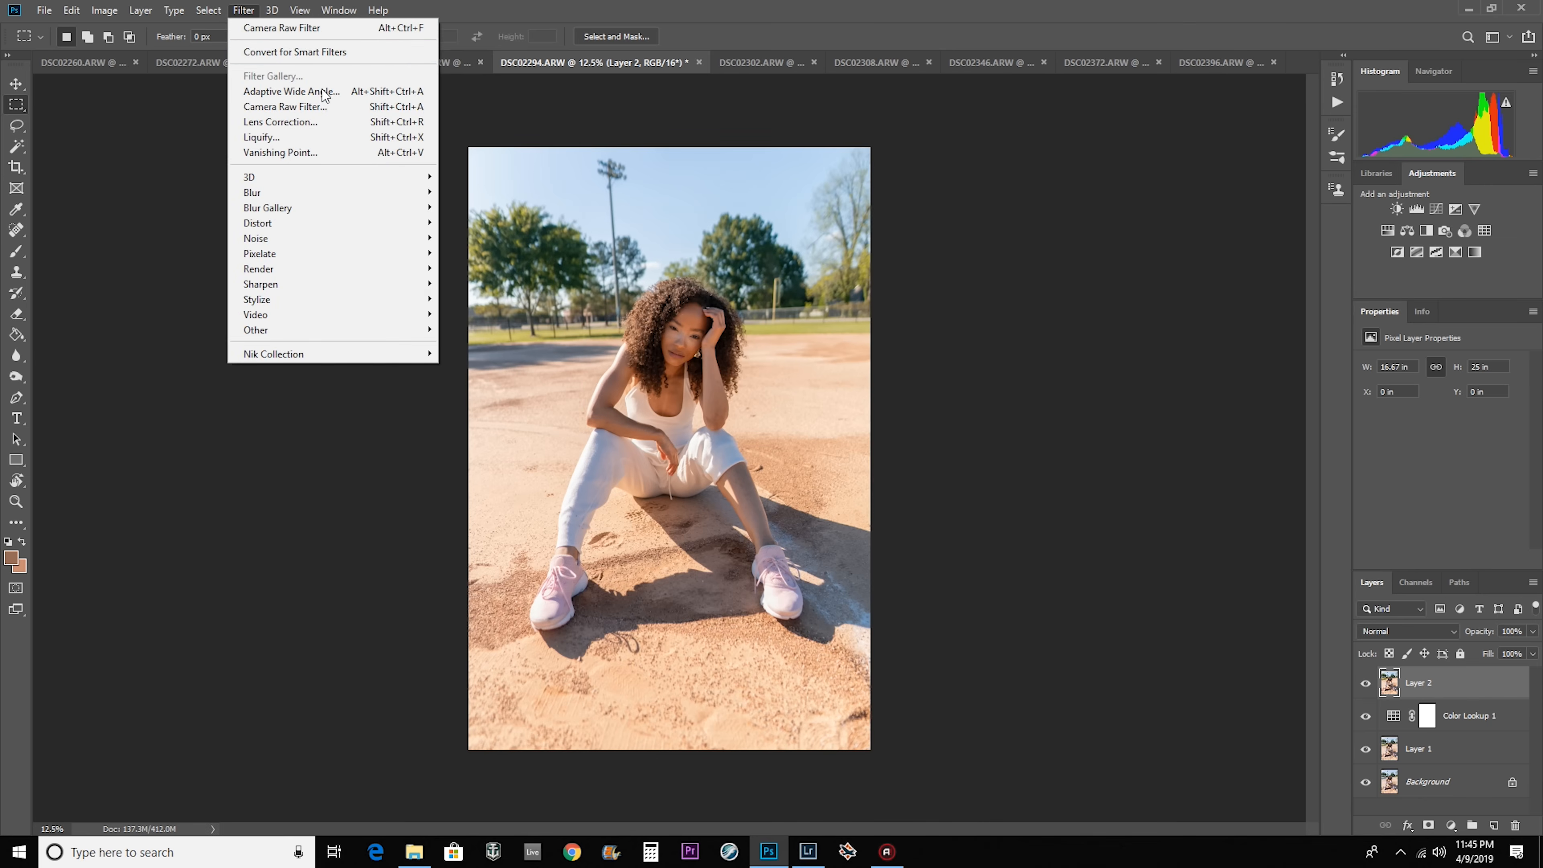
{"action": "left_click", "coordinate": [286, 106]}
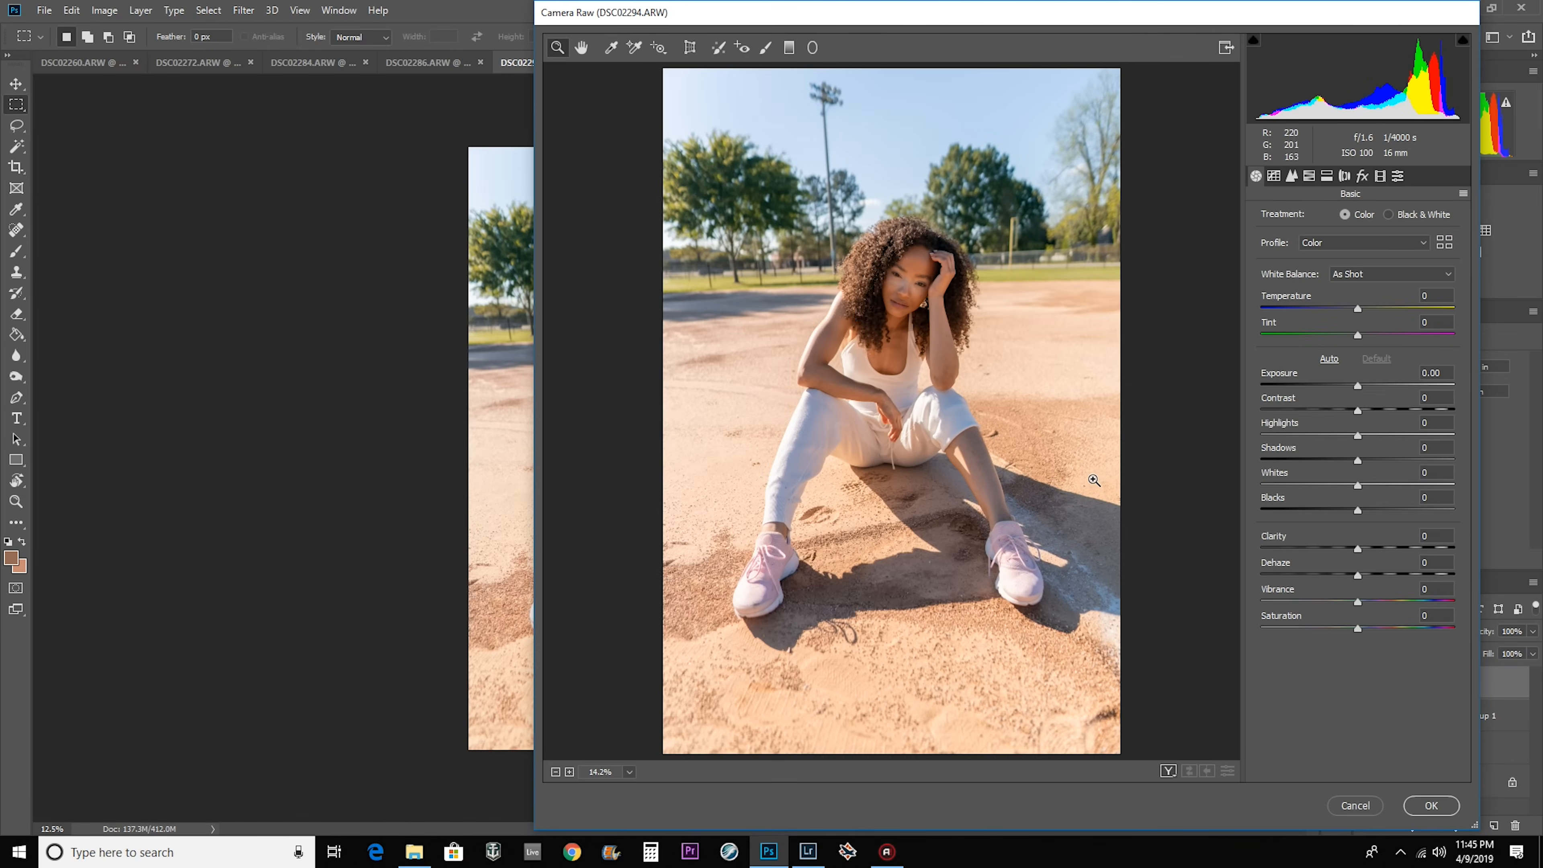
{"action": "left_click_drag", "start_coordinate": [1133, 27], "coordinate": [869, 35]}
{"action": "left_click", "coordinate": [1134, 192]}
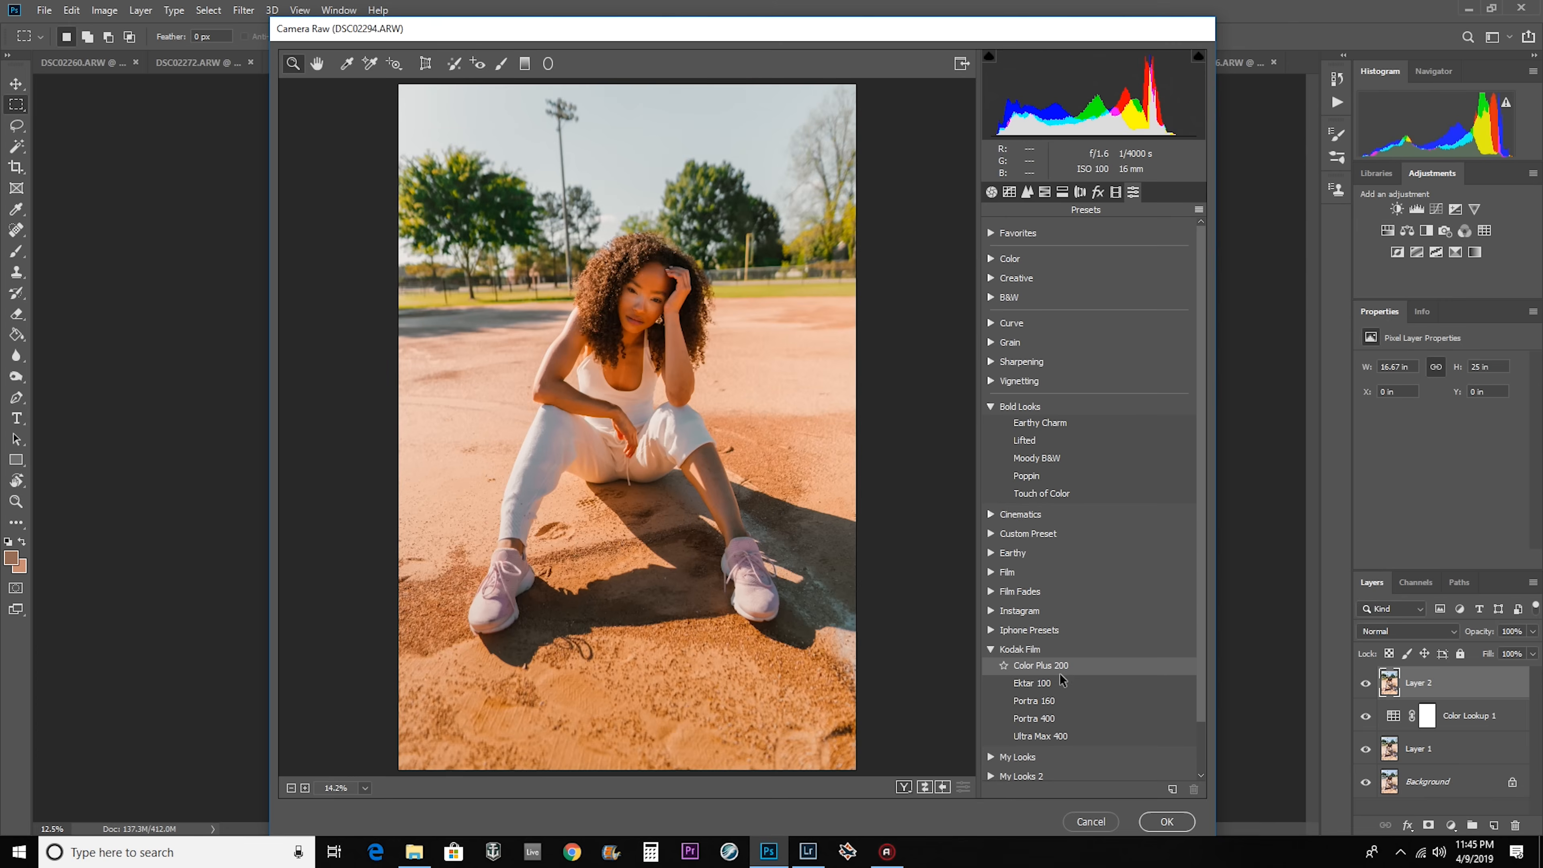
{"action": "left_click", "coordinate": [1069, 706]}
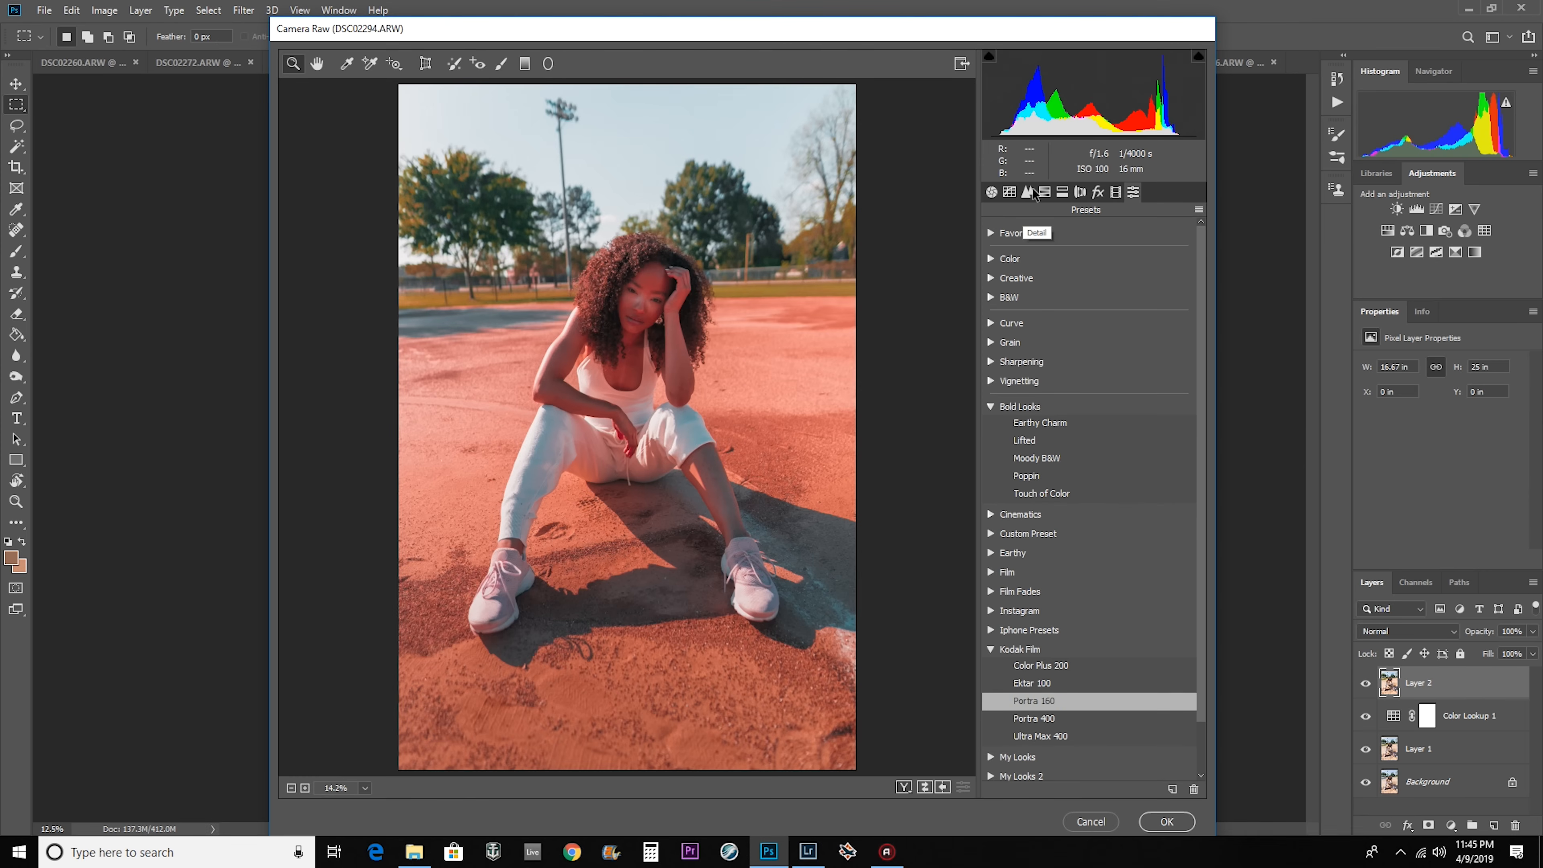
Set the Oranges hue to +26 in the HSL adjustments and fine-tune the midpoint of the red channel's point curve.
{"action": "left_click", "coordinate": [1044, 192]}
{"action": "left_click_drag", "start_coordinate": [1036, 320], "coordinate": [1116, 328]}
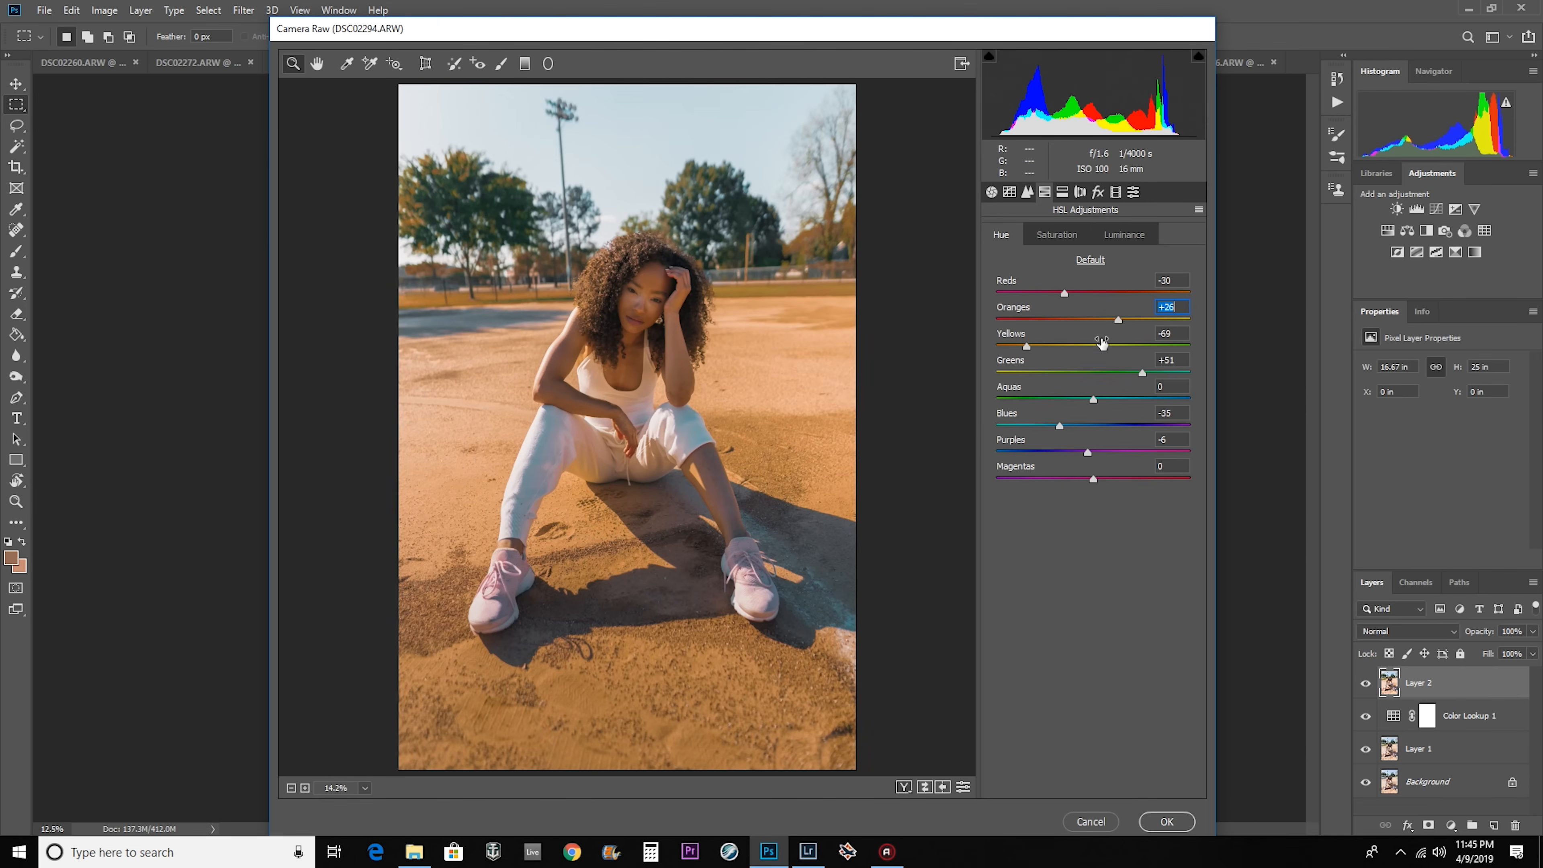
{"action": "left_click", "coordinate": [1009, 192]}
{"action": "left_click", "coordinate": [1078, 290]}
{"action": "left_click", "coordinate": [1071, 318]}
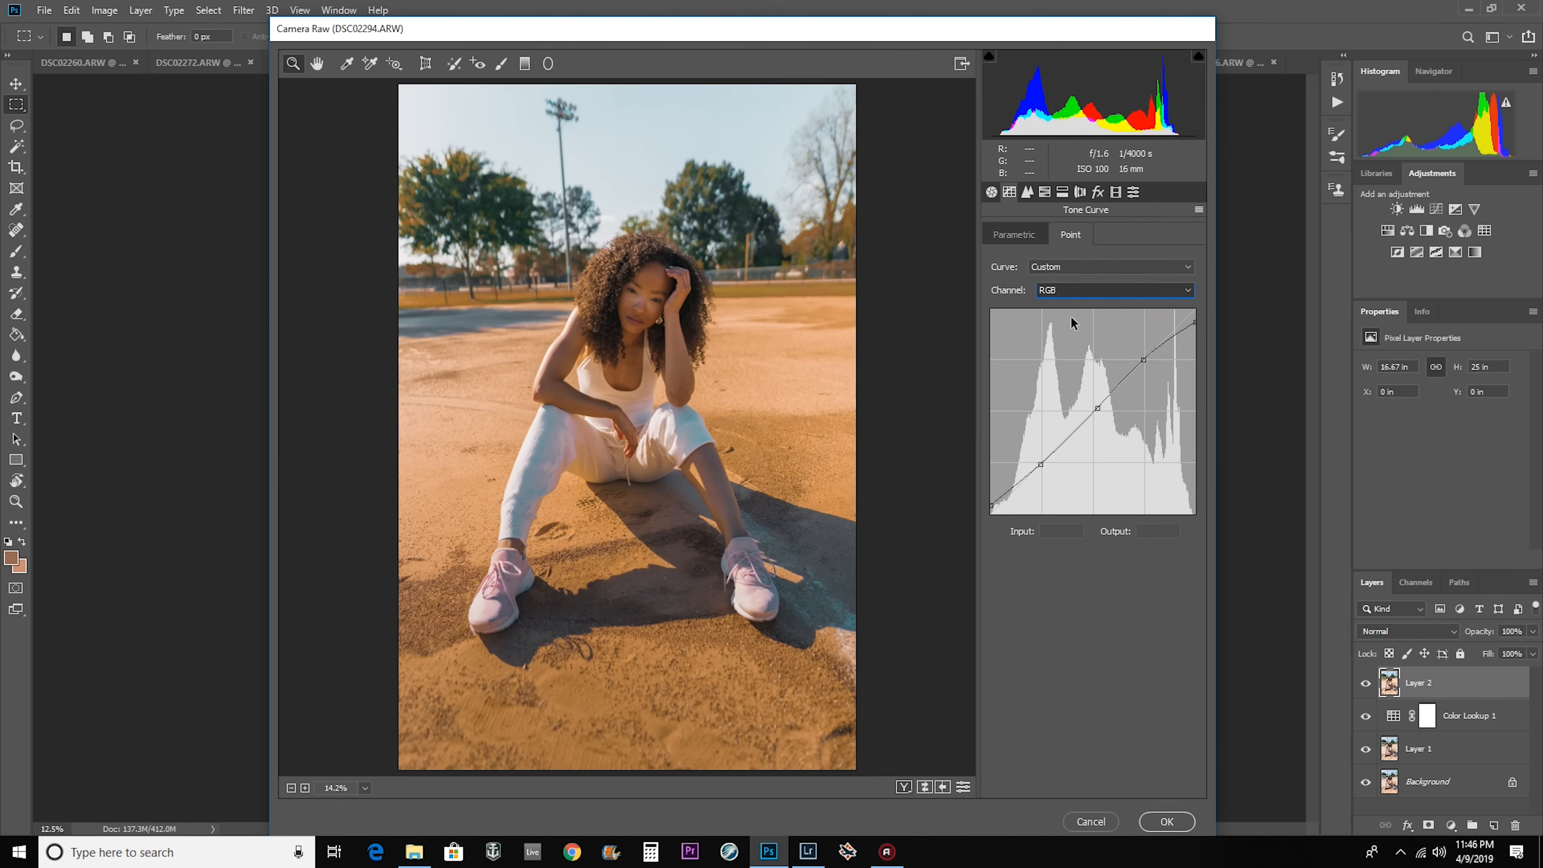
{"action": "left_click", "coordinate": [1092, 411]}
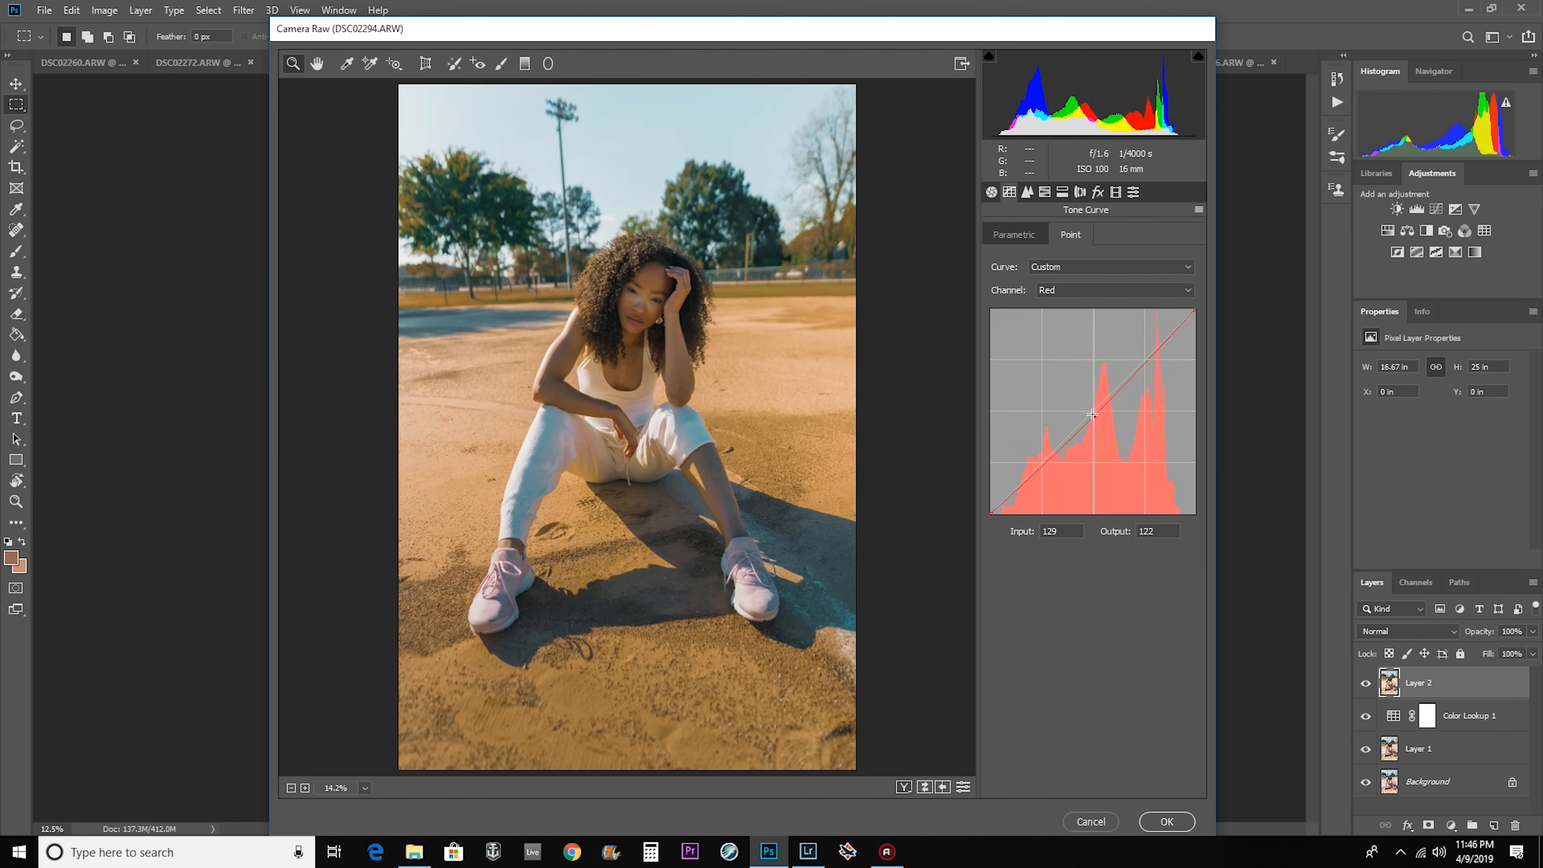
{"action": "left_click_drag", "start_coordinate": [1088, 411], "coordinate": [1088, 414]}
Set Tint to +13 and adjust the HSL saturation of the yellows, greens, aquas, blues and purples.
{"action": "left_click", "coordinate": [991, 192]}
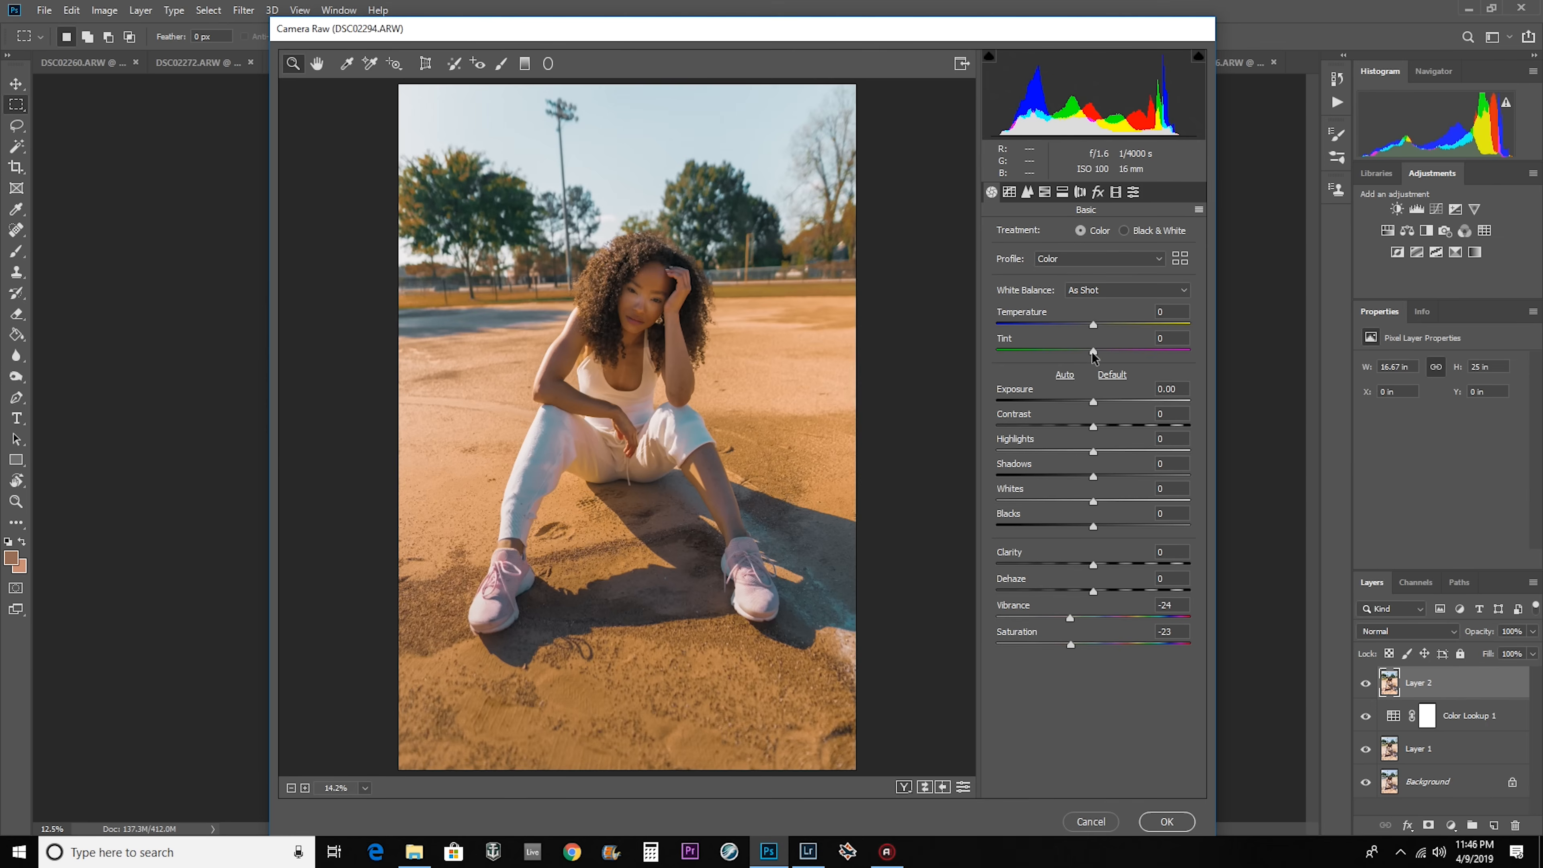
{"action": "left_click_drag", "start_coordinate": [1093, 356], "coordinate": [1105, 357]}
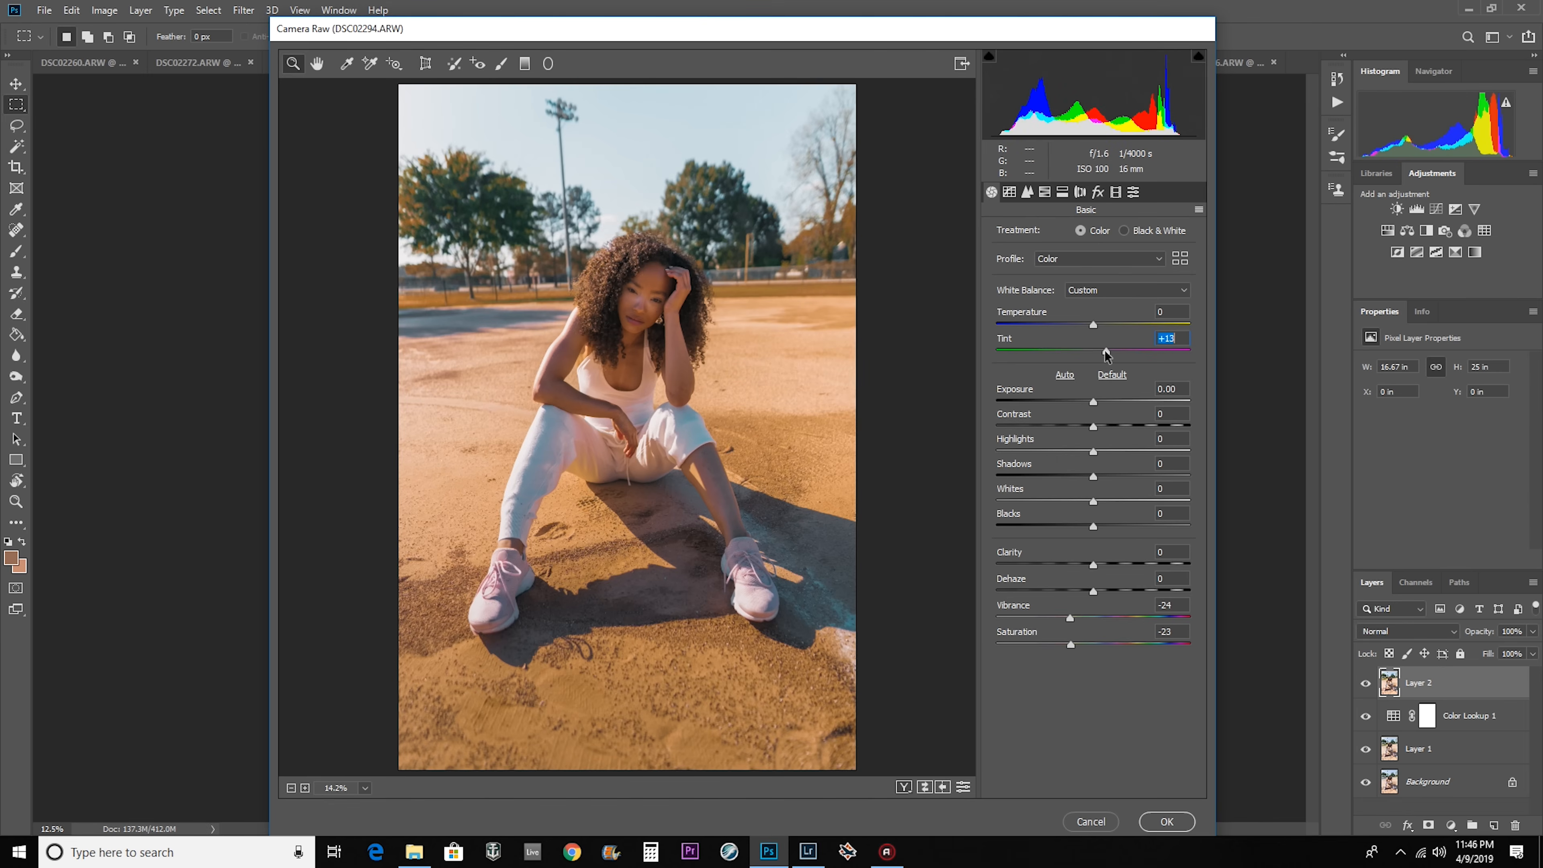
{"action": "left_click", "coordinate": [1044, 191]}
{"action": "left_click", "coordinate": [1057, 234]}
{"action": "mouse_move", "coordinate": [1168, 346]}
{"action": "left_mouse_down"}
{"action": "mouse_move", "coordinate": [1203, 345]}
{"action": "mouse_move", "coordinate": [1153, 346]}
{"action": "left_mouse_up"}
{"action": "left_click_drag", "start_coordinate": [1138, 374], "coordinate": [1140, 373]}
{"action": "left_click_drag", "start_coordinate": [1043, 400], "coordinate": [1030, 400]}
{"action": "left_click_drag", "start_coordinate": [1116, 426], "coordinate": [1087, 426]}
{"action": "mouse_move", "coordinate": [1108, 452]}
{"action": "left_mouse_down"}
{"action": "mouse_move", "coordinate": [1006, 452]}
{"action": "mouse_move", "coordinate": [1080, 453]}
{"action": "mouse_move", "coordinate": [1095, 478]}
{"action": "left_mouse_up"}
Set Exposure +0.15, Contrast -13, Shadows +3, Clarity +8 and Dehaze +6, and apply the Camera Raw filter to Layer 2.
{"action": "left_click", "coordinate": [1132, 192]}
{"action": "left_click", "coordinate": [991, 192]}
{"action": "left_click_drag", "start_coordinate": [1093, 401], "coordinate": [1097, 406]}
{"action": "left_click_drag", "start_coordinate": [1092, 476], "coordinate": [1096, 478]}
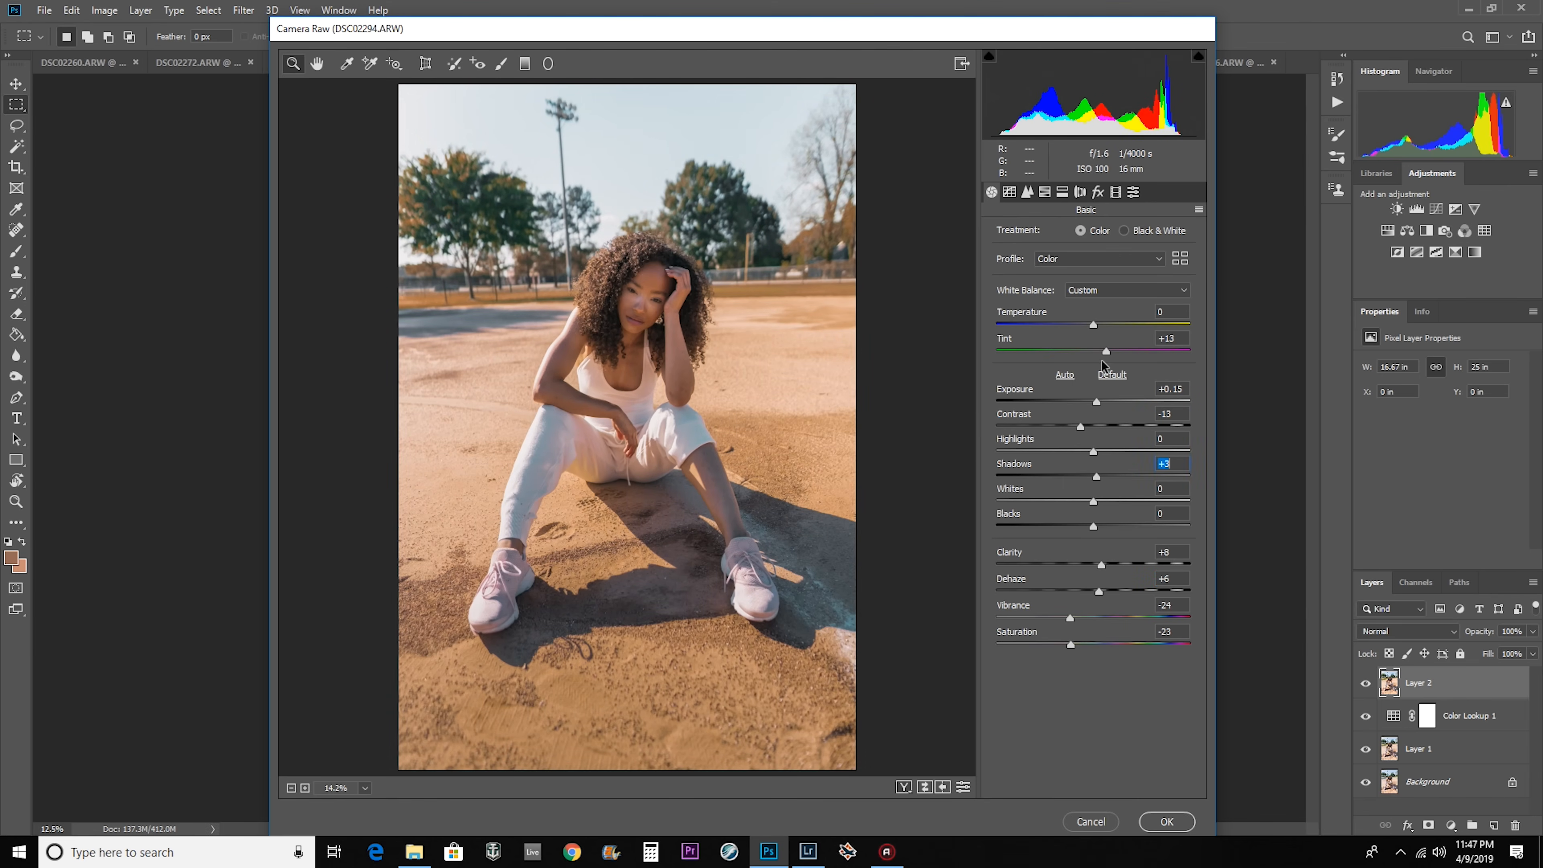
{"action": "left_click", "coordinate": [1165, 822]}
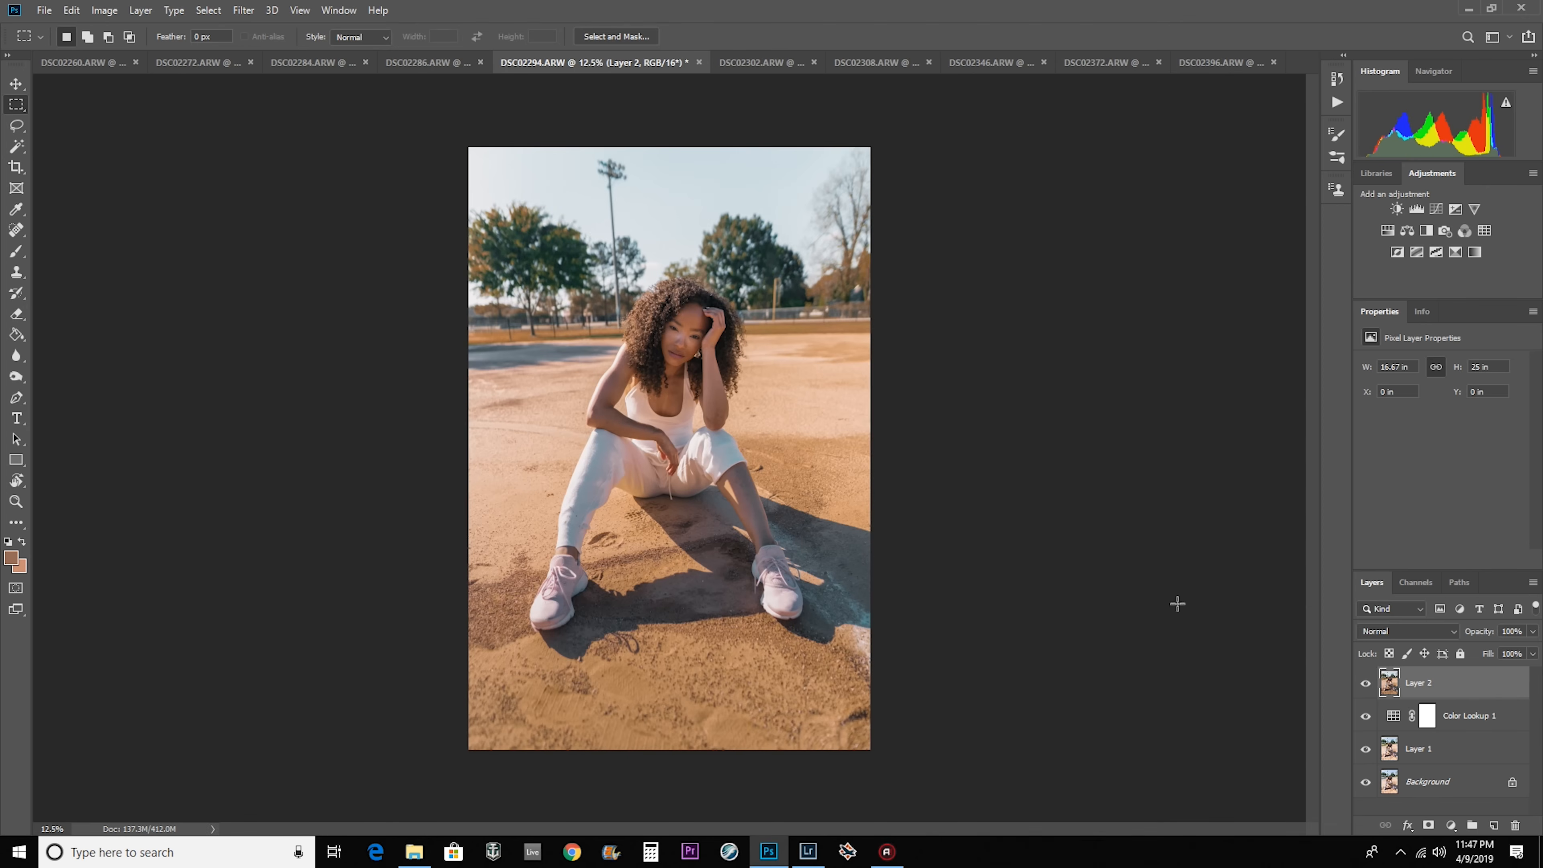
Reapply the last Camera Raw filter to the merged Layer 2 in the other open photos, starting with DSC02260.
{"action": "left_click", "coordinate": [102, 65]}
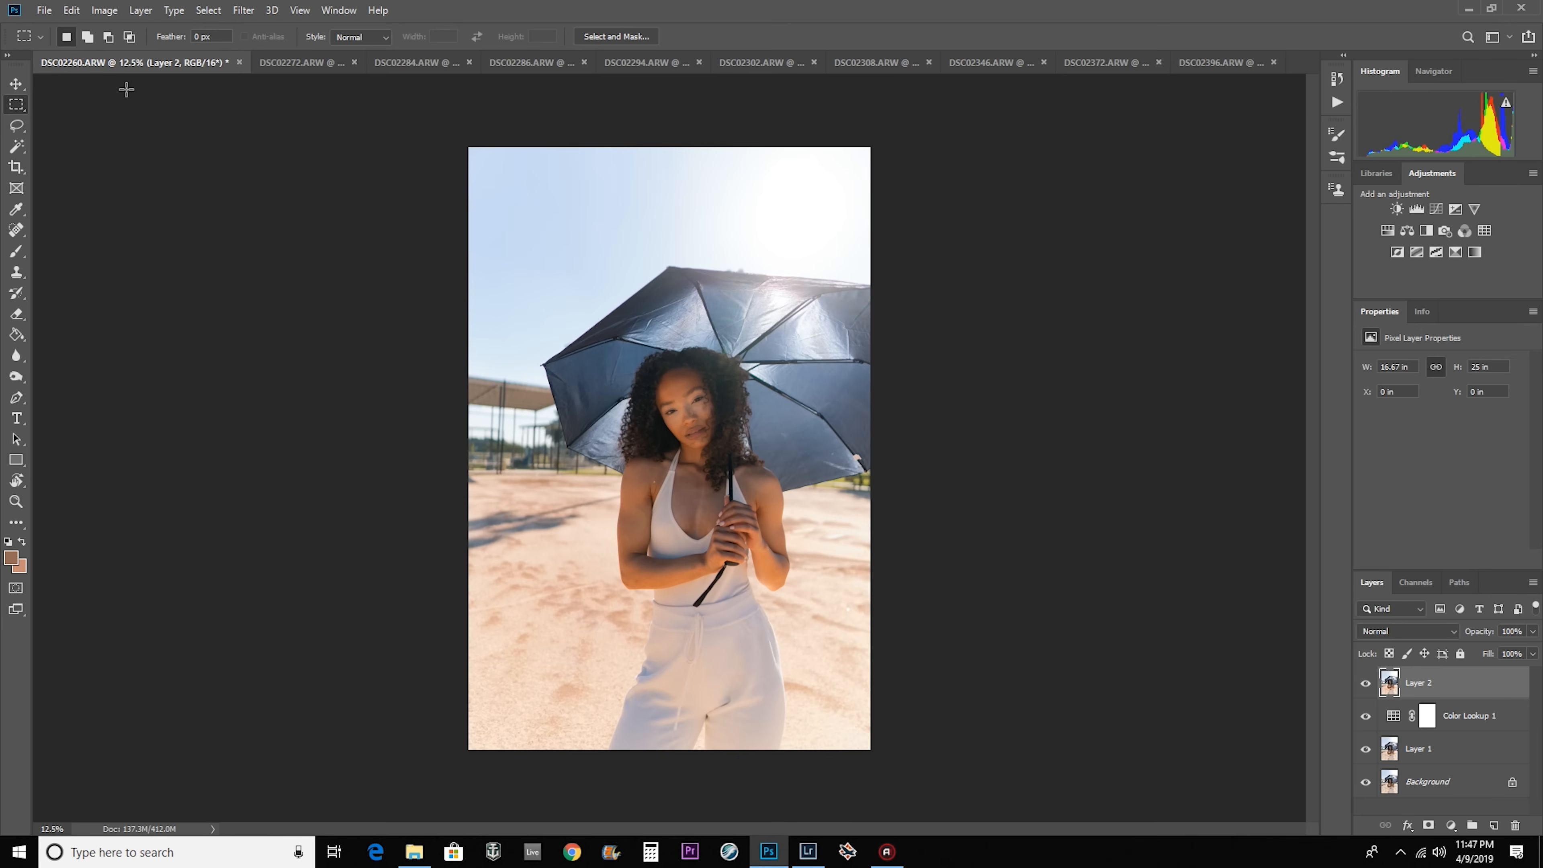
{"action": "left_click", "coordinate": [243, 11]}
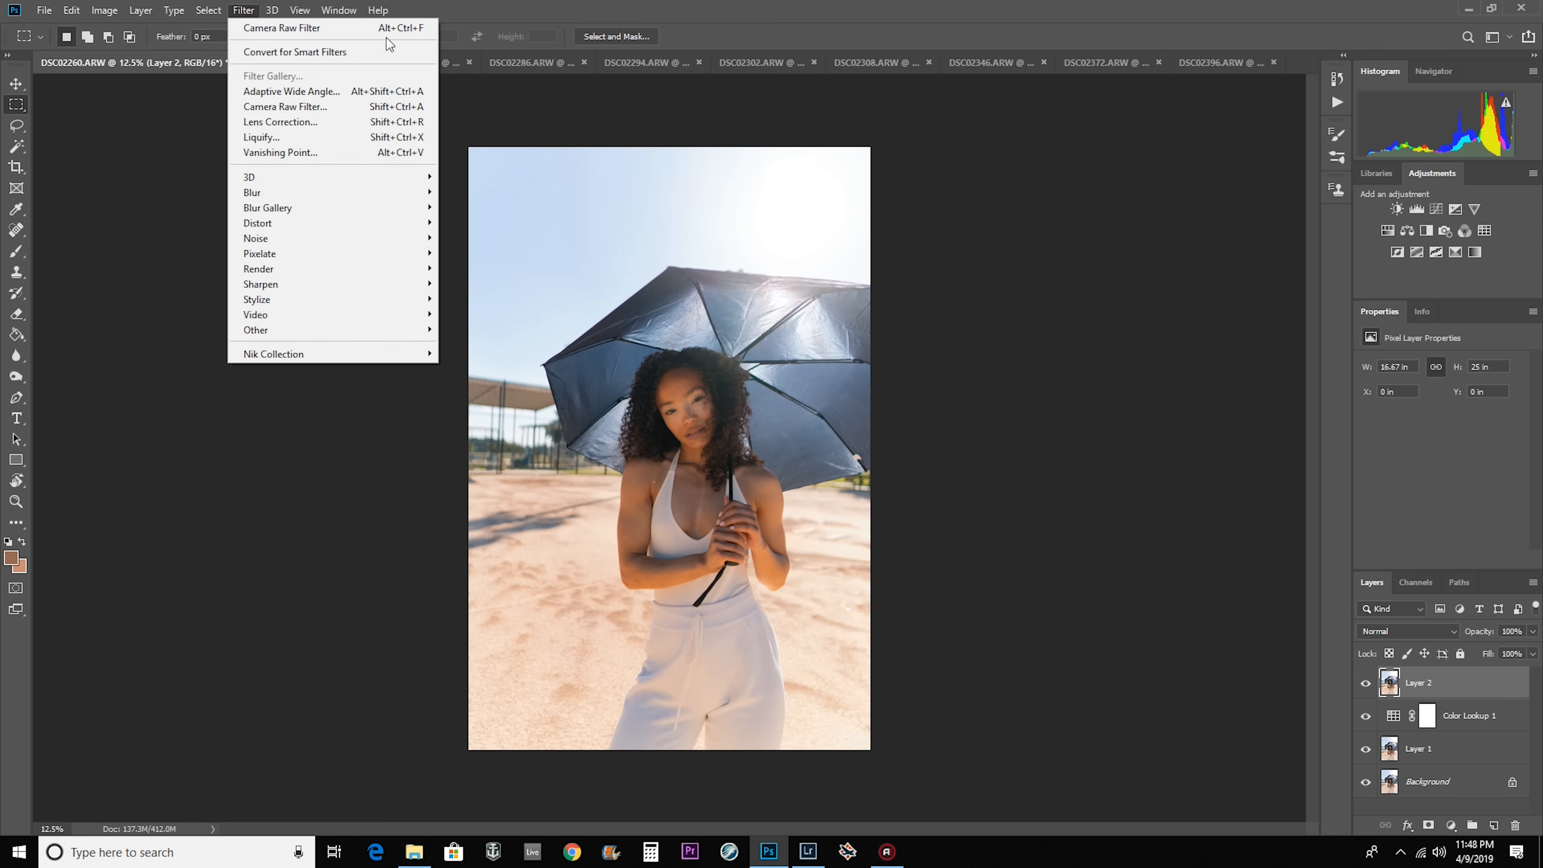
{"action": "left_click", "coordinate": [469, 4]}
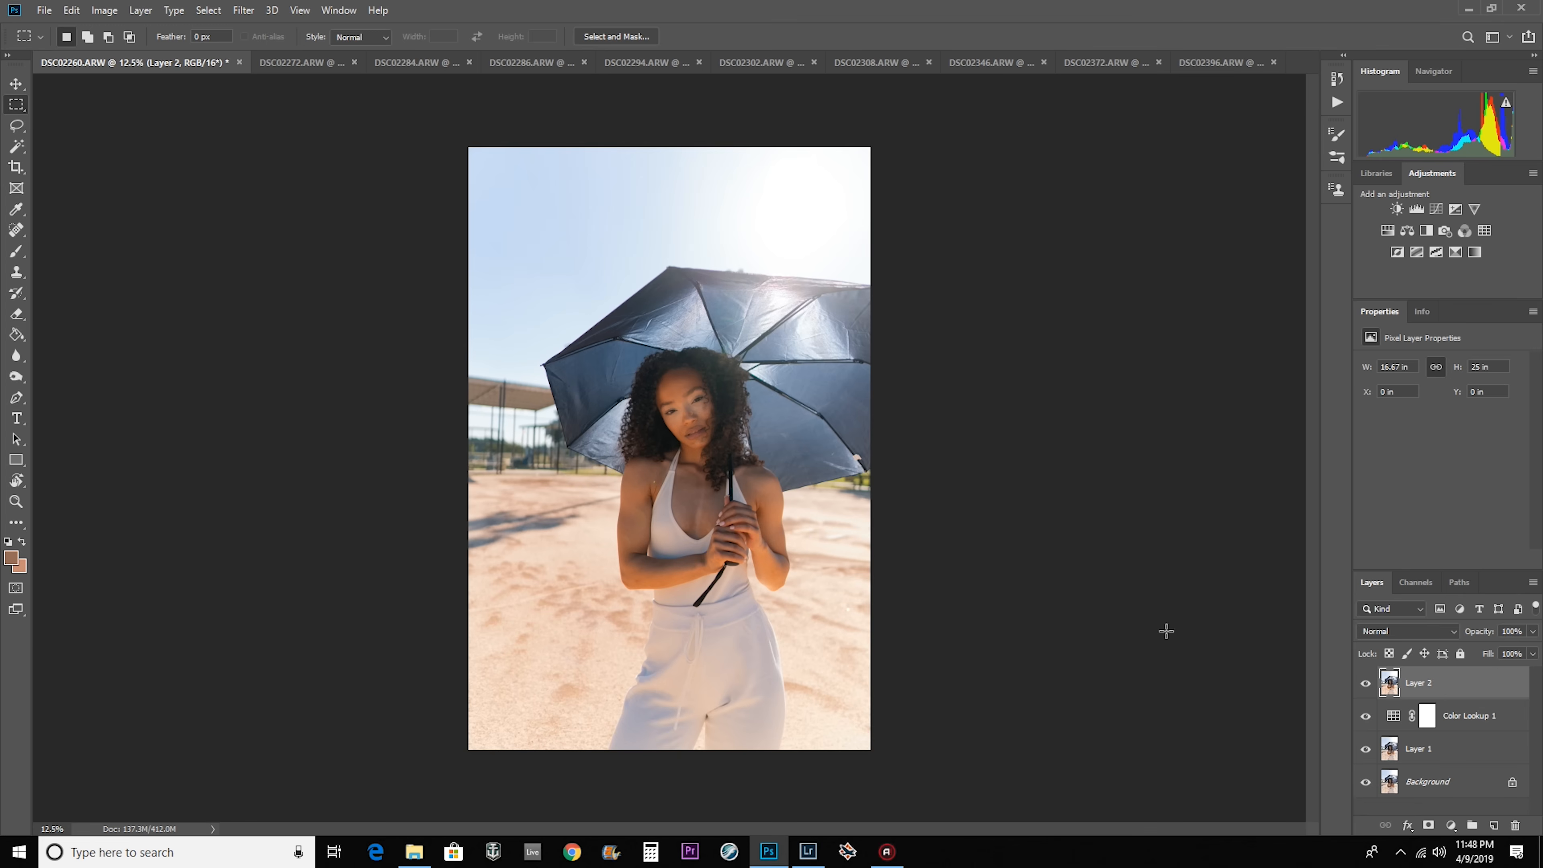
{"action": "key", "text": "ctrl+Tab"}
{"action": "key", "text": "ctrl+Tab"}
{"action": "key", "text": "ctrl+Tab"}
{"action": "key", "text": "ctrl+Tab"}
{"action": "key", "text": "ctrl+Tab"}
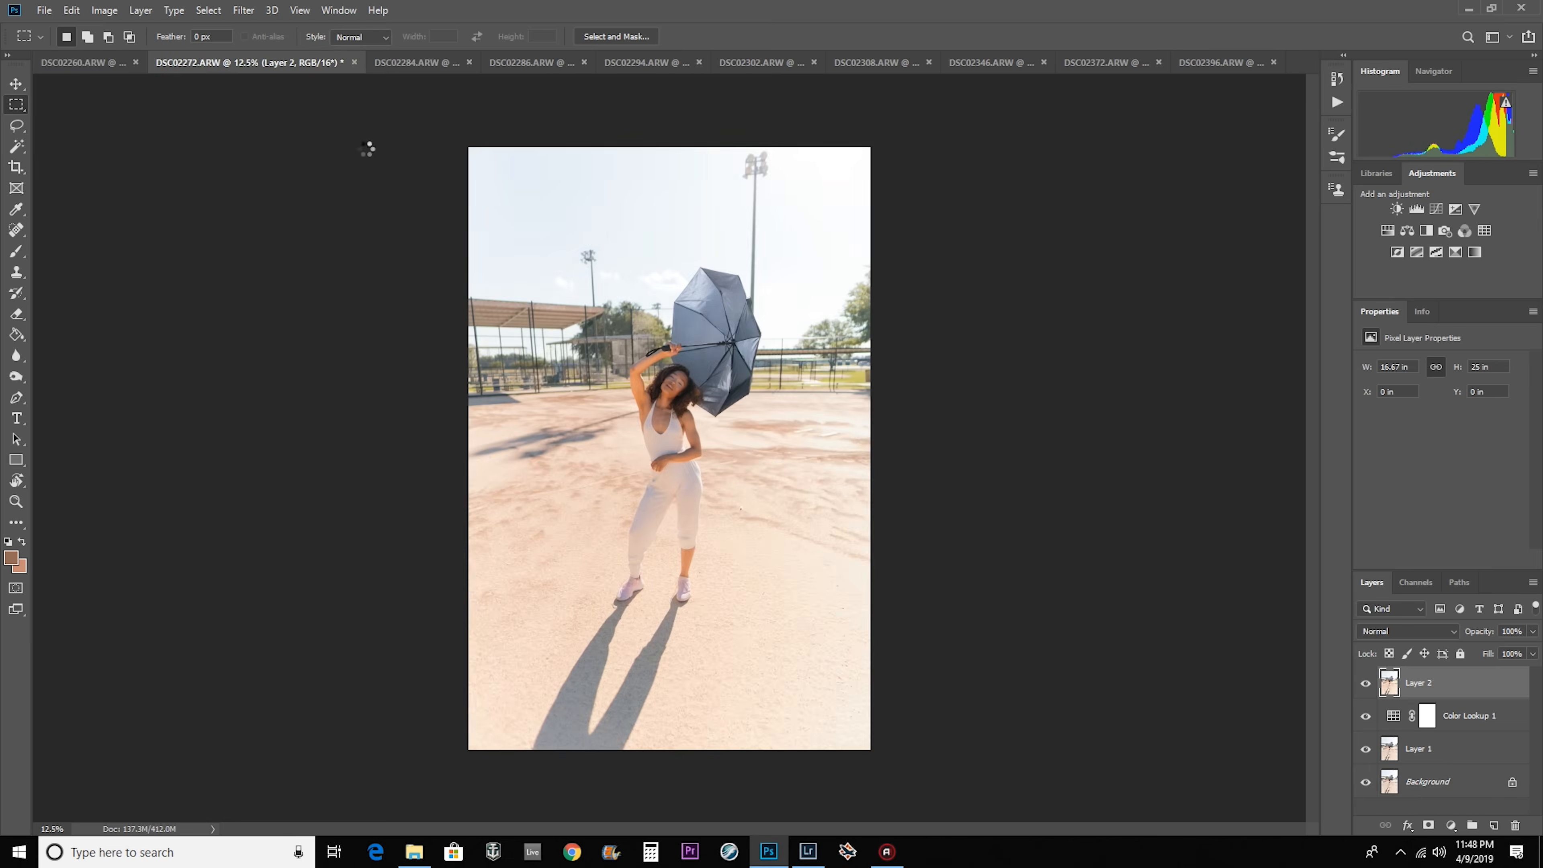
{"action": "key", "text": "ctrl+Tab"}
{"action": "key", "text": "ctrl+Tab"}
{"action": "key", "text": "ctrl+Tab"}
{"action": "key", "text": "ctrl+Tab"}
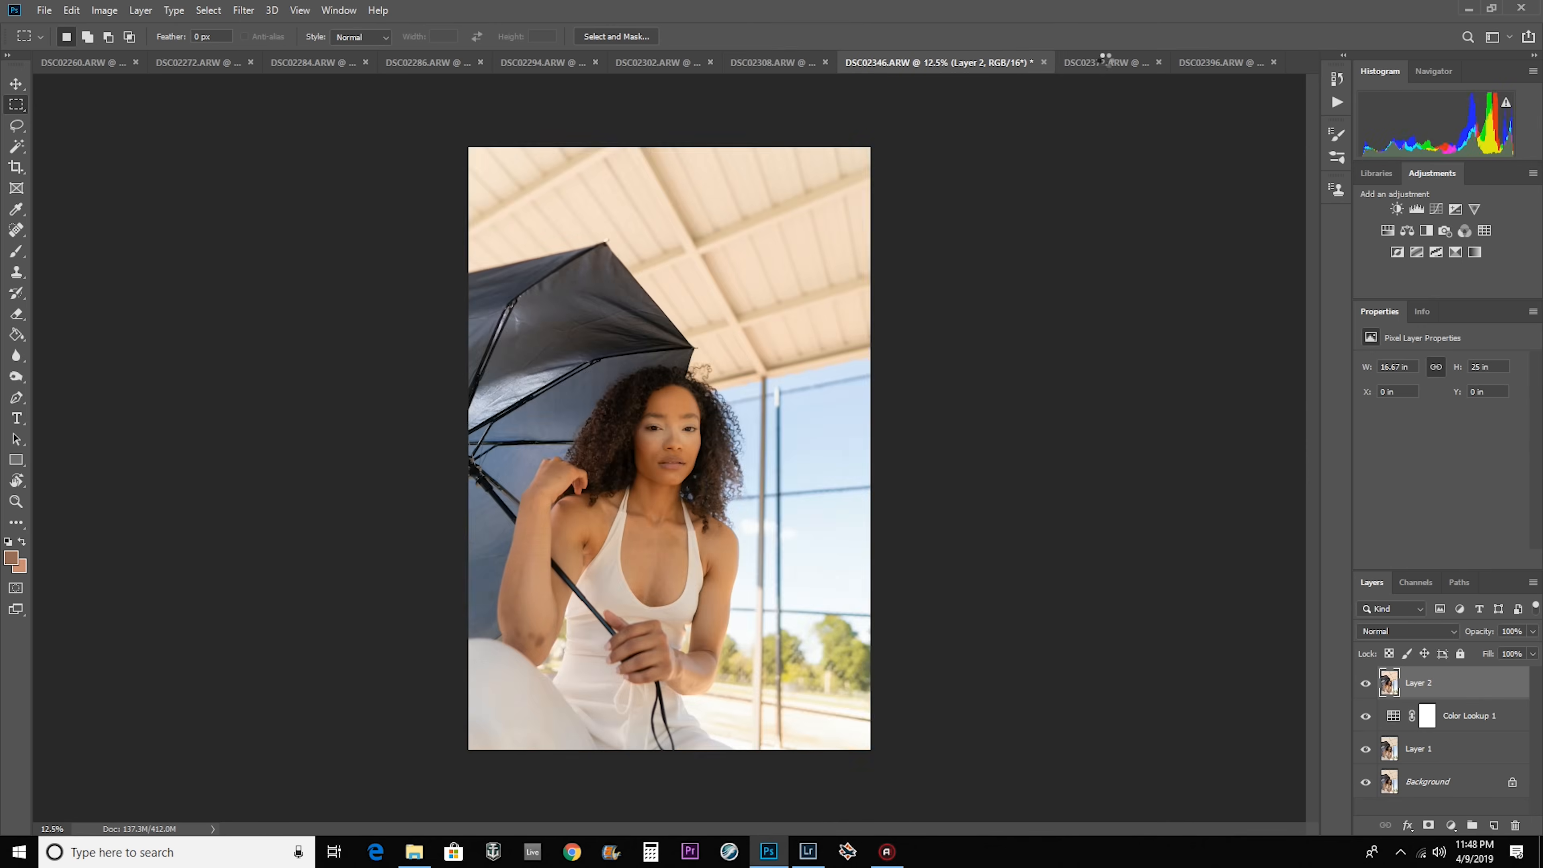
Return to DSC02294 and reduce the opacity of the filtered Layer 2 to 63%.
{"action": "left_click", "coordinate": [536, 65]}
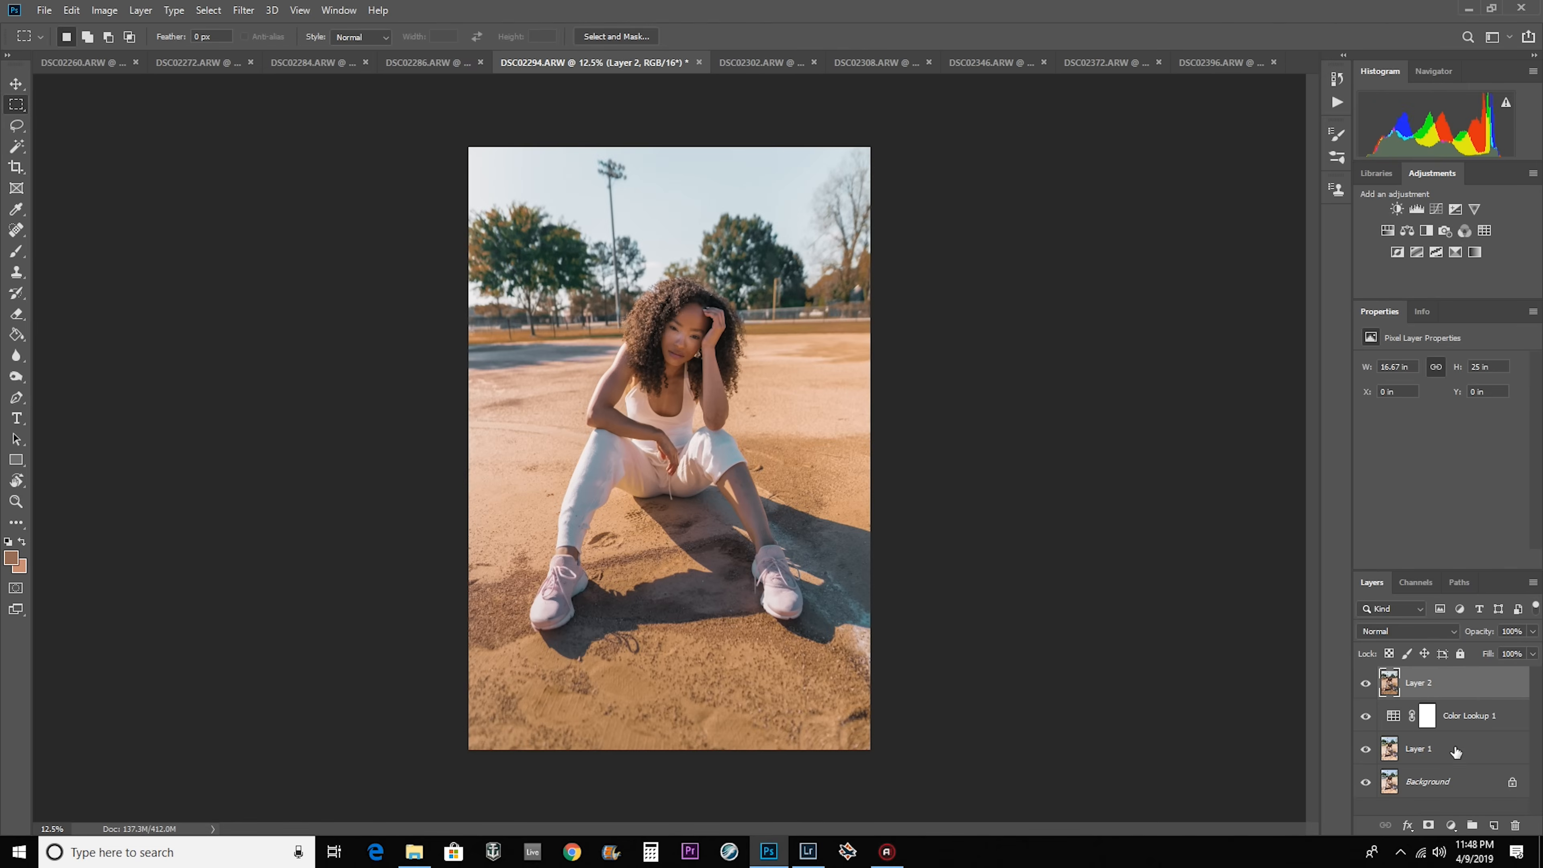
{"action": "left_click", "coordinate": [1485, 720]}
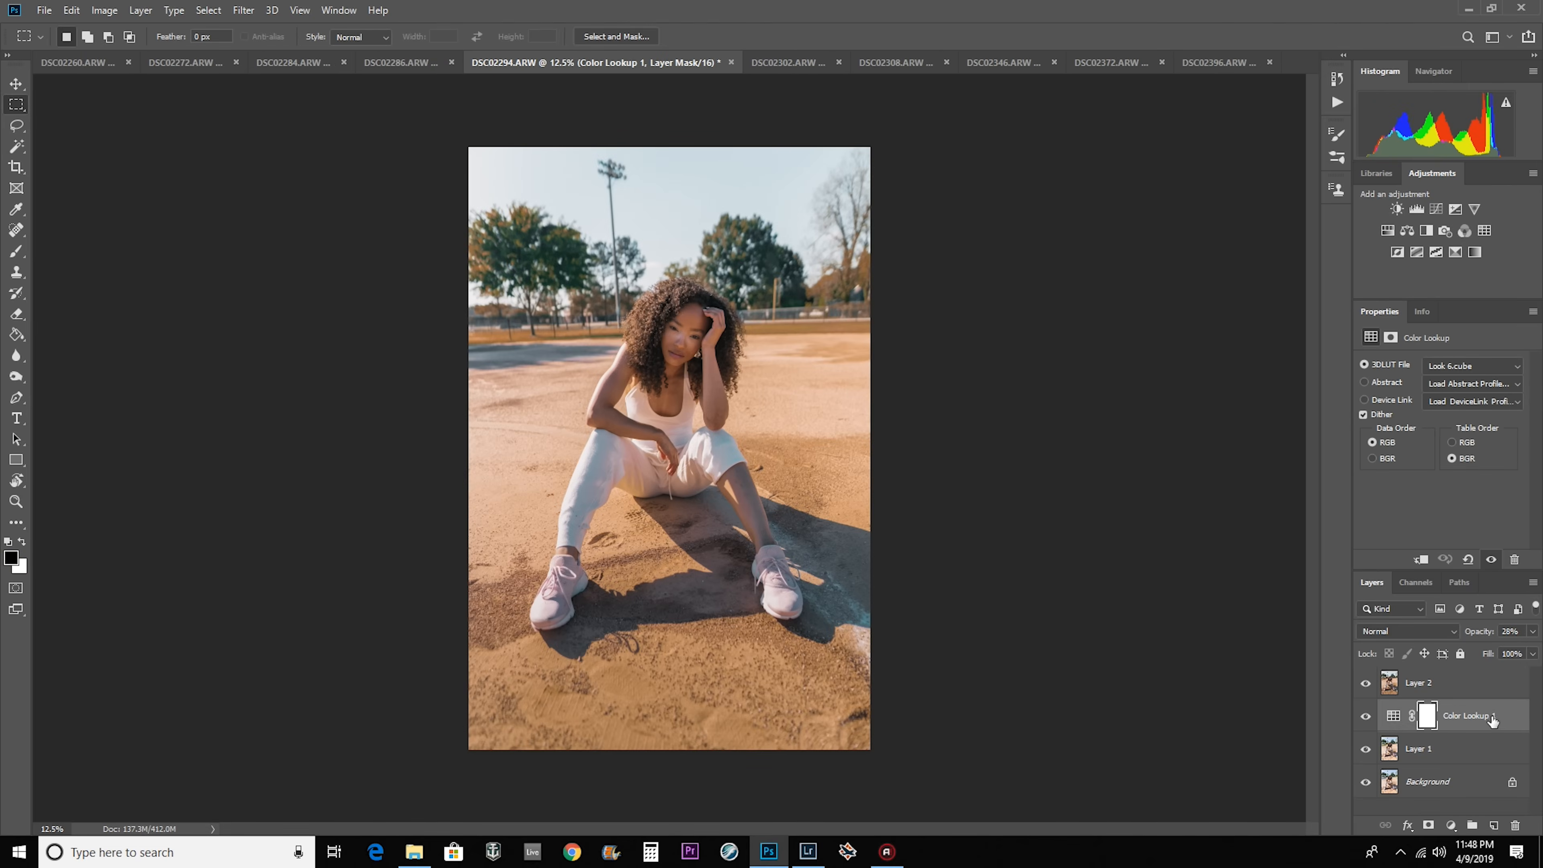
{"action": "key", "text": "alt+bracketright"}
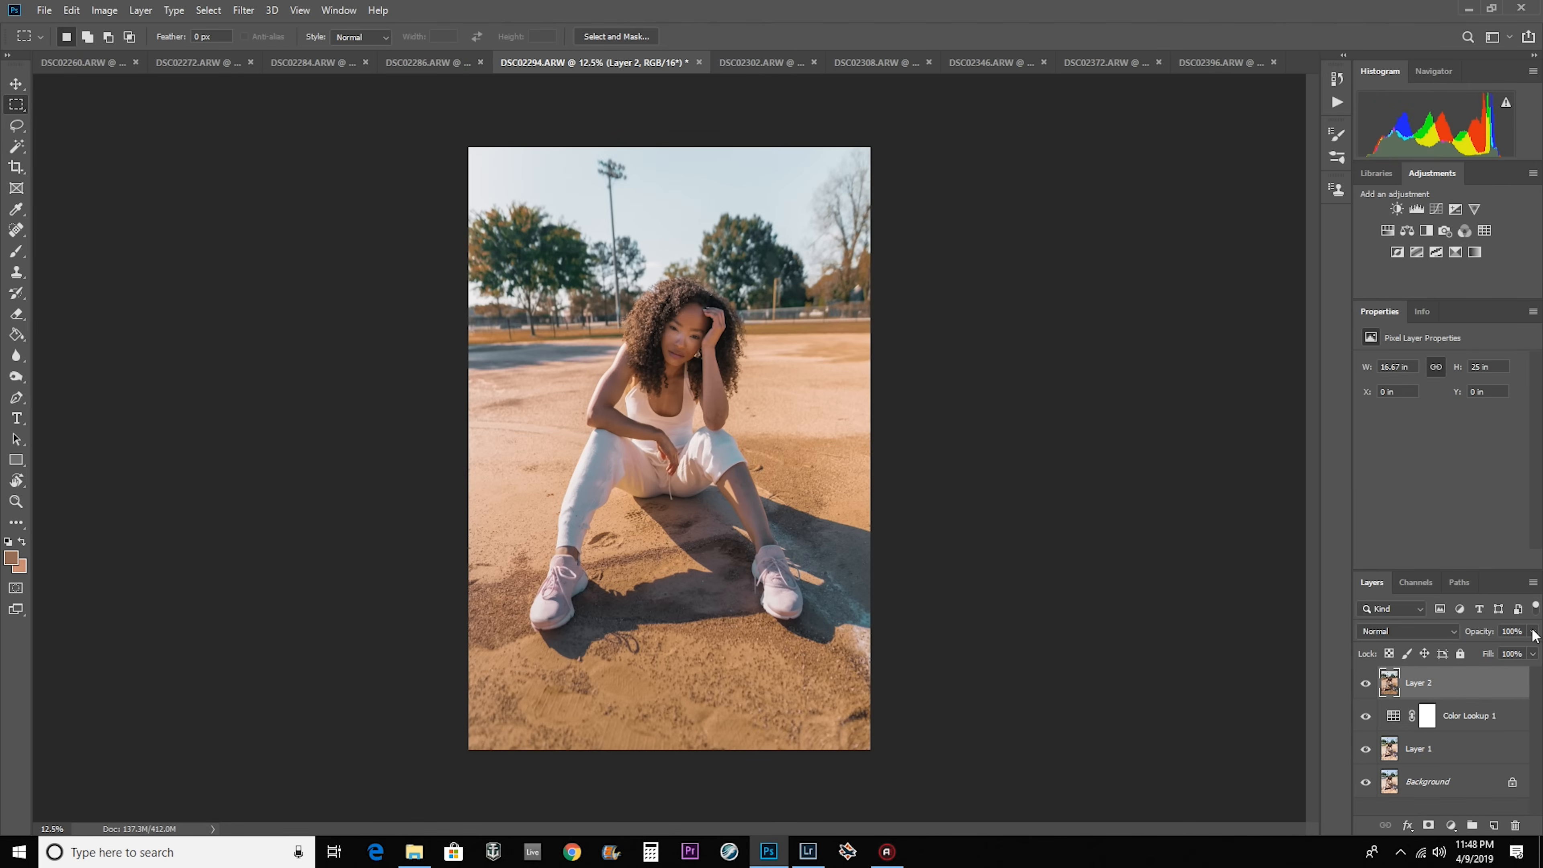
{"action": "left_click", "coordinate": [1532, 632]}
{"action": "left_click_drag", "start_coordinate": [1459, 655], "coordinate": [1405, 656]}
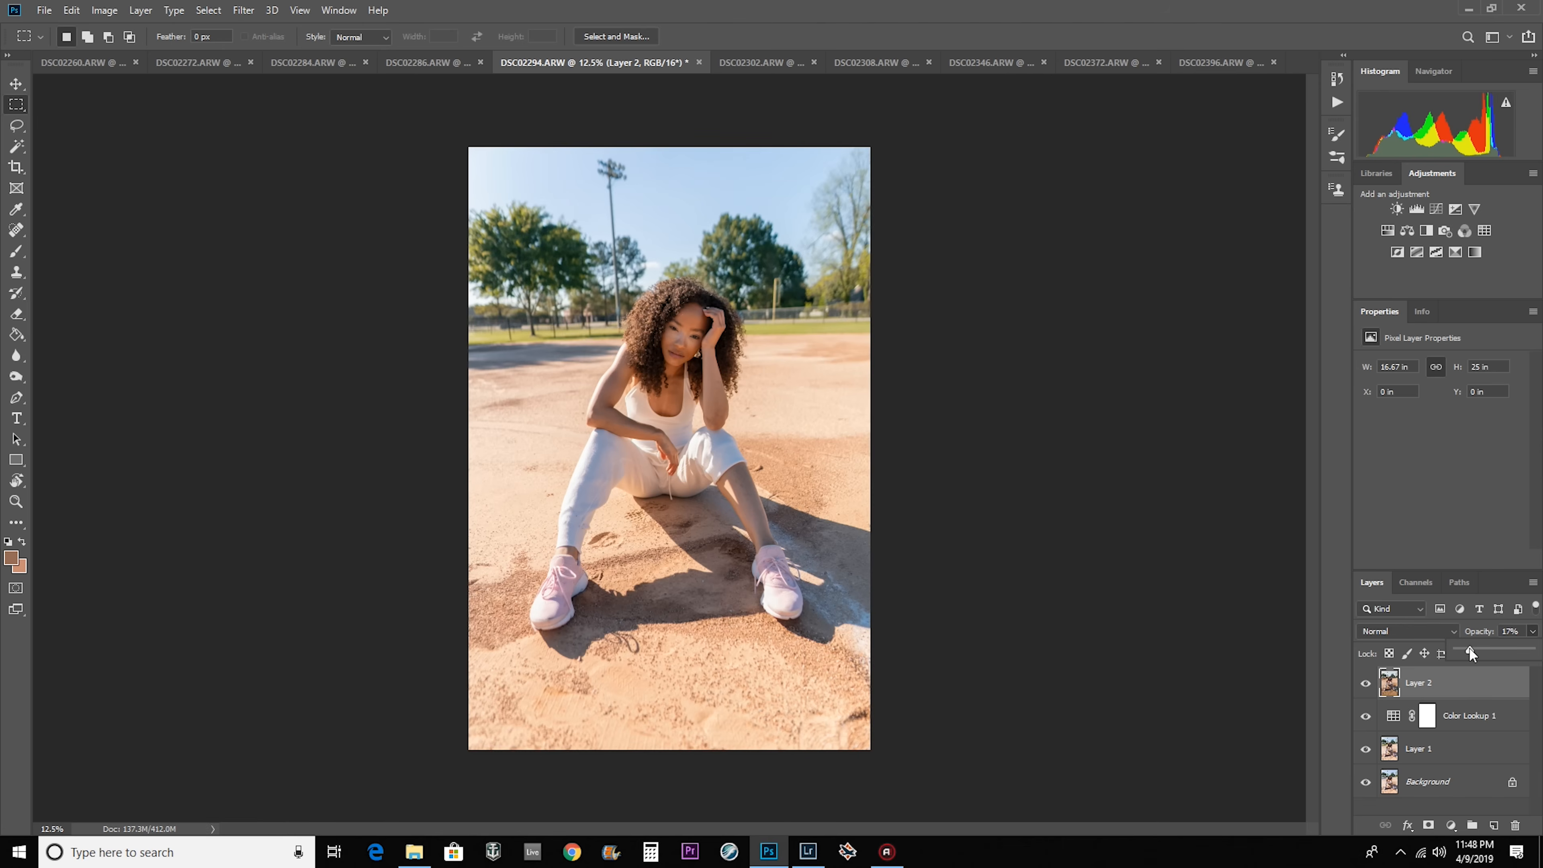
{"action": "left_click_drag", "start_coordinate": [1488, 654], "coordinate": [1498, 654]}
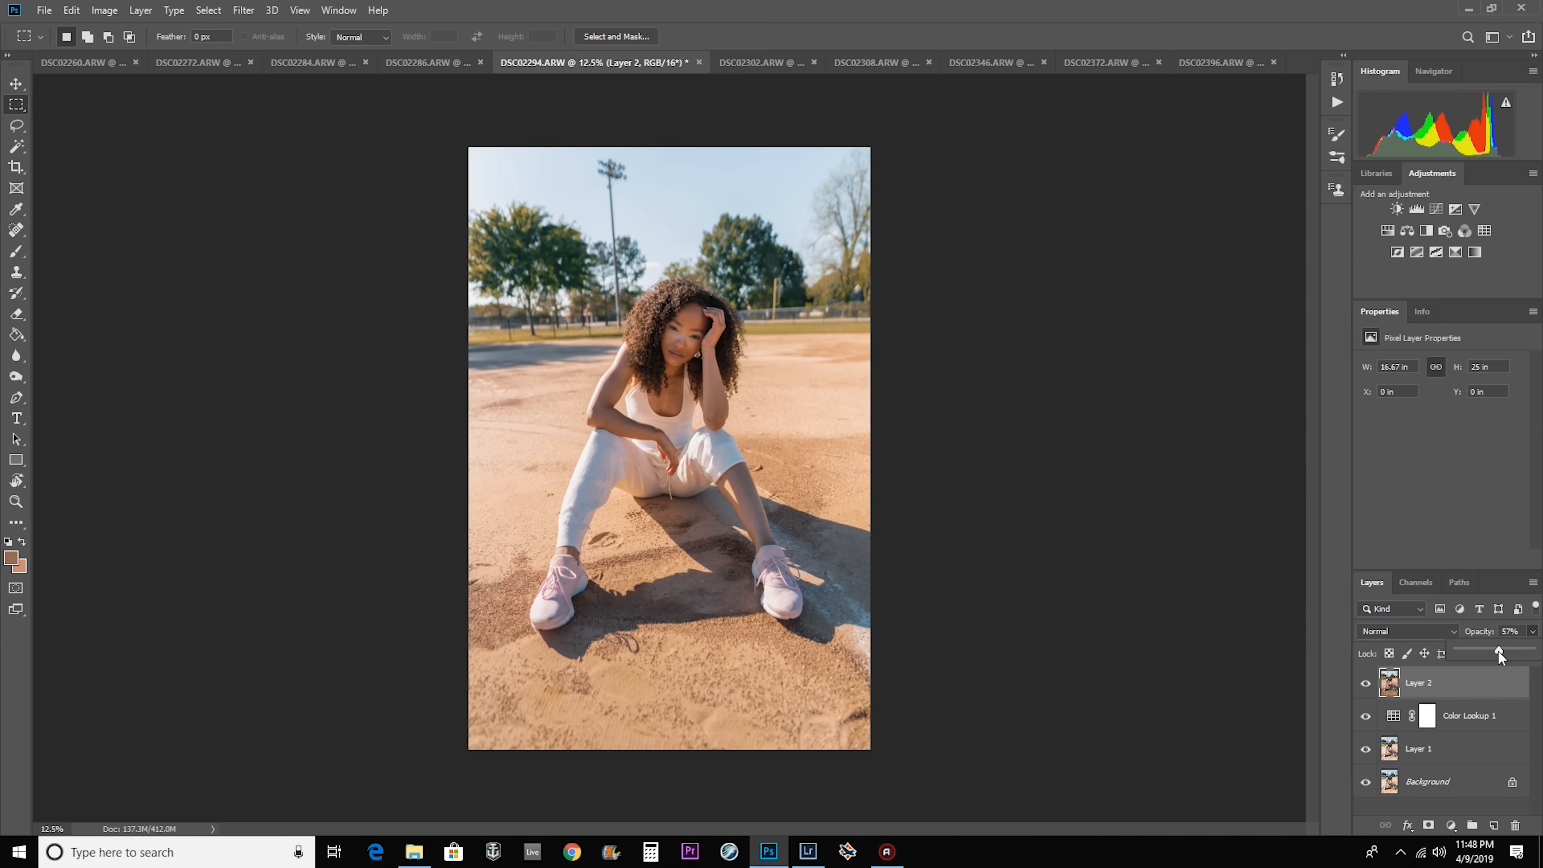
{"action": "mouse_move", "coordinate": [1508, 652]}
{"action": "left_mouse_down"}
{"action": "mouse_move", "coordinate": [1541, 654]}
{"action": "mouse_move", "coordinate": [1494, 650]}
{"action": "left_mouse_up"}
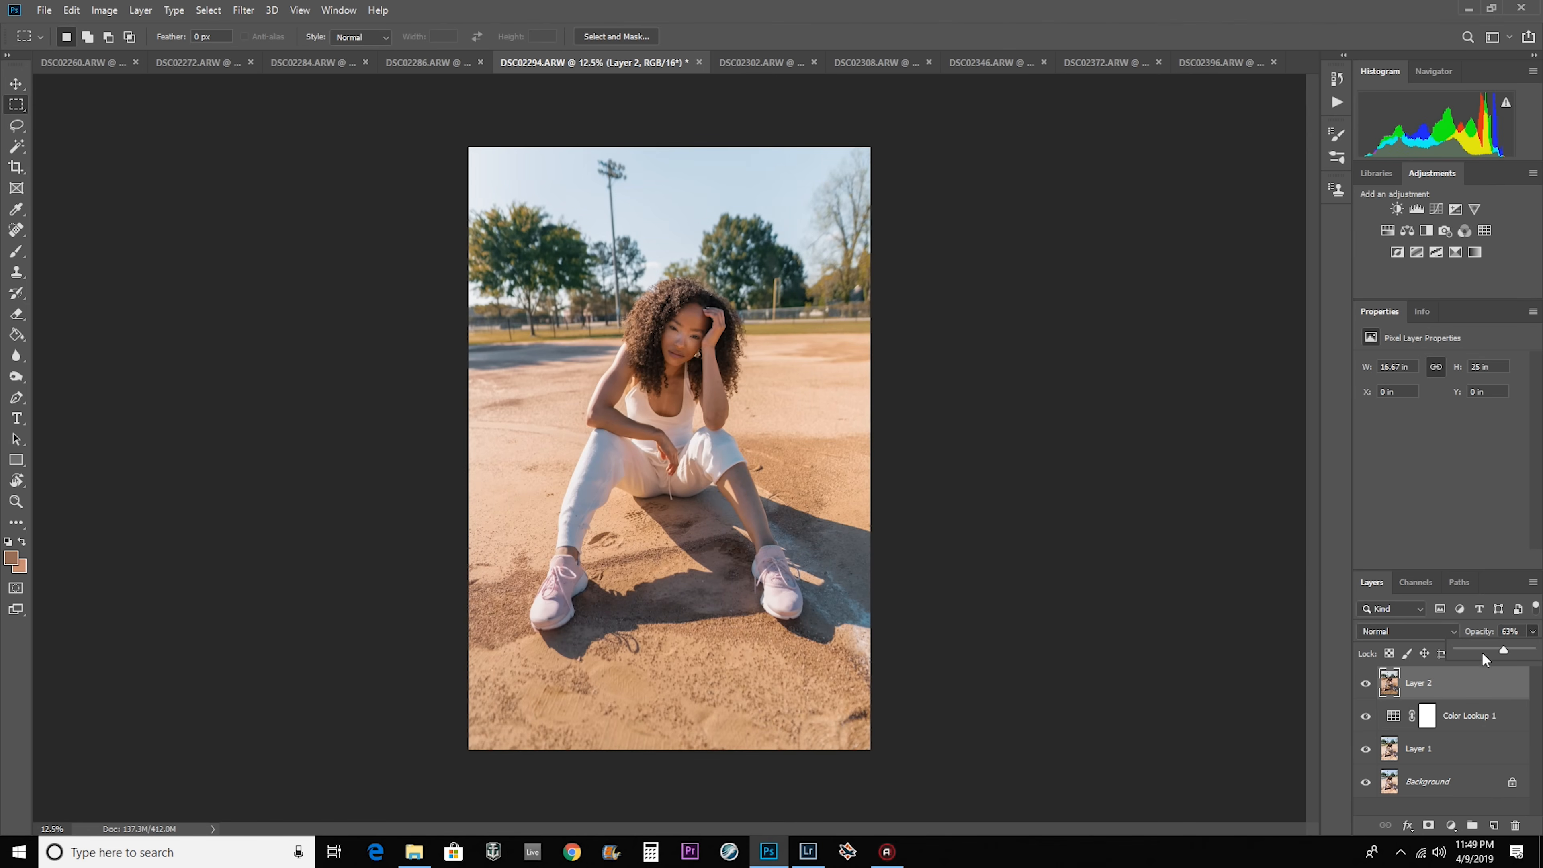
Set the opacity of Layer 2 to 63% in the other open photos, starting with DSC02260, and return to DSC02294.
{"action": "left_click", "coordinate": [89, 62]}
{"action": "left_click", "coordinate": [89, 64]}
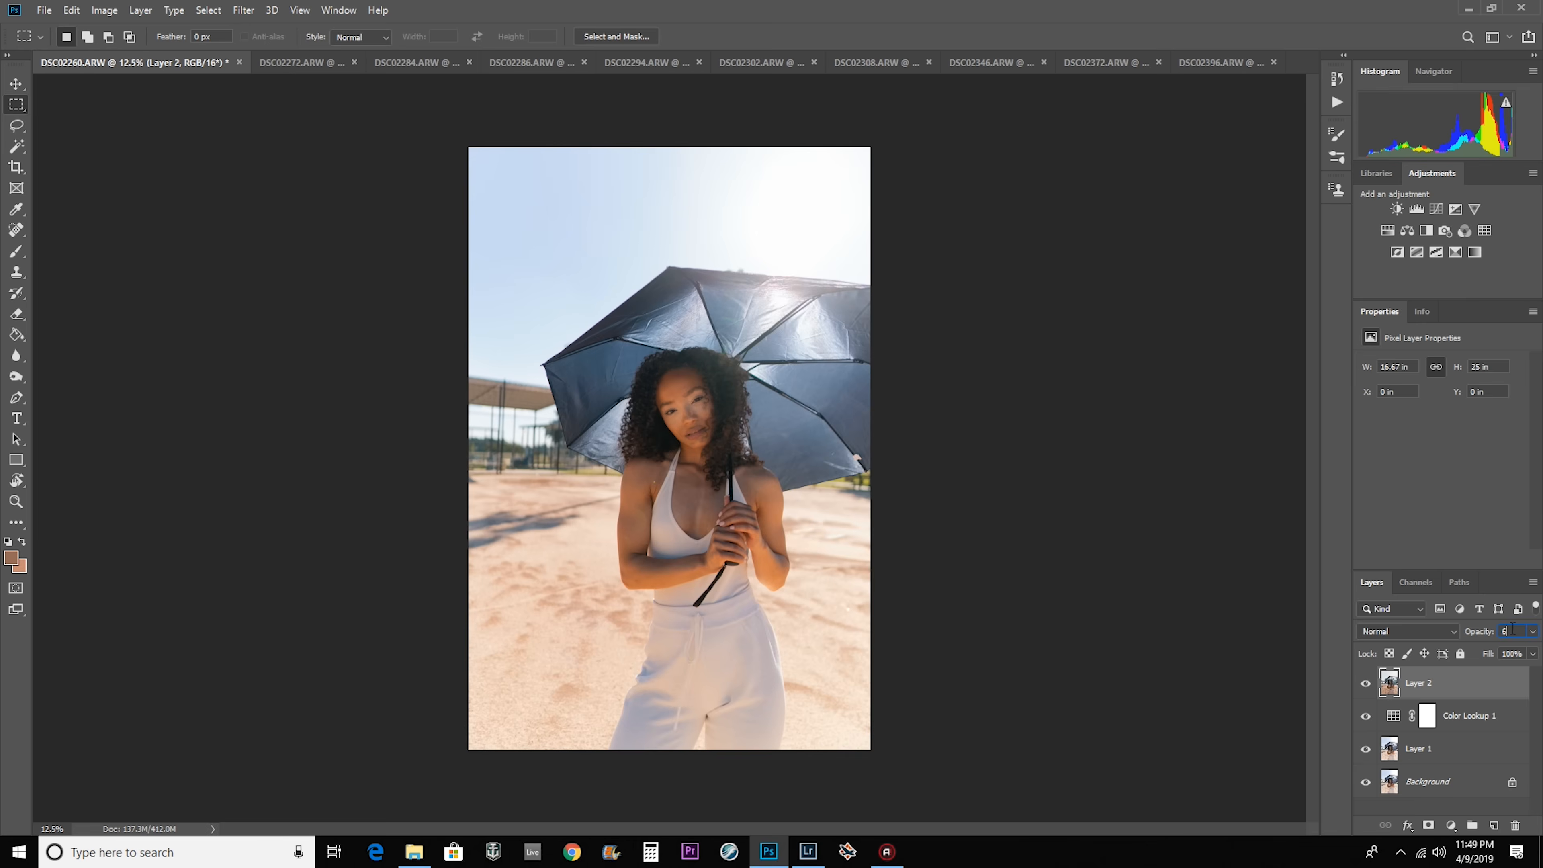
{"action": "left_click", "coordinate": [302, 62]}
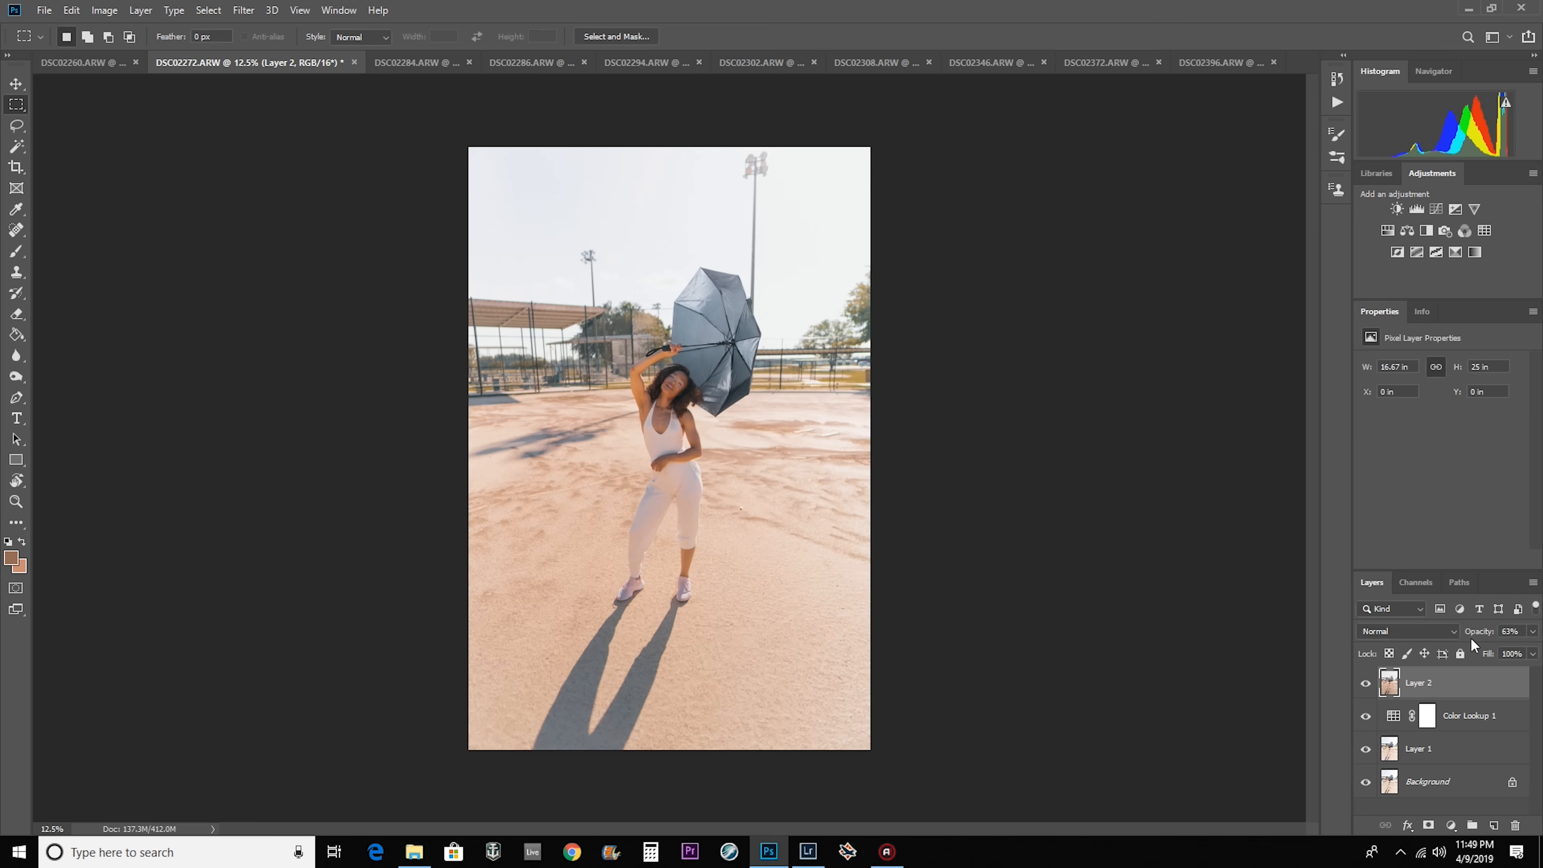
{"action": "key", "text": "ctrl+Tab"}
{"action": "key", "text": "ctrl+Tab"}
{"action": "key", "text": "ctrl+Tab"}
{"action": "key", "text": "ctrl+Tab"}
{"action": "key", "text": "ctrl+Tab"}
{"action": "key", "text": "ctrl+Tab"}
{"action": "key", "text": "ctrl+Tab"}
{"action": "key", "text": "ctrl+Tab"}
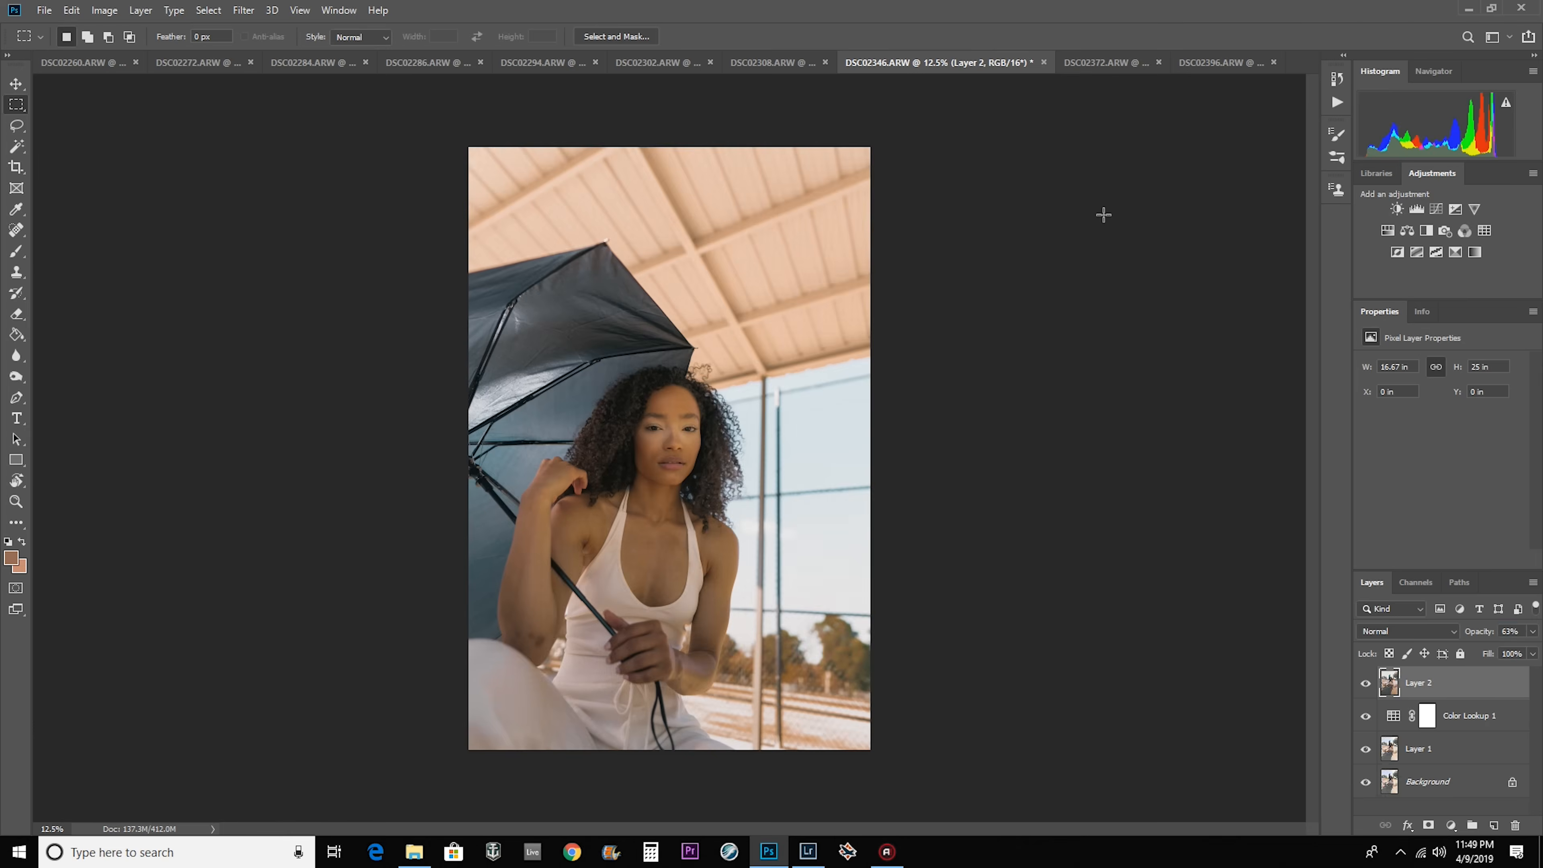
{"action": "left_click", "coordinate": [545, 62]}
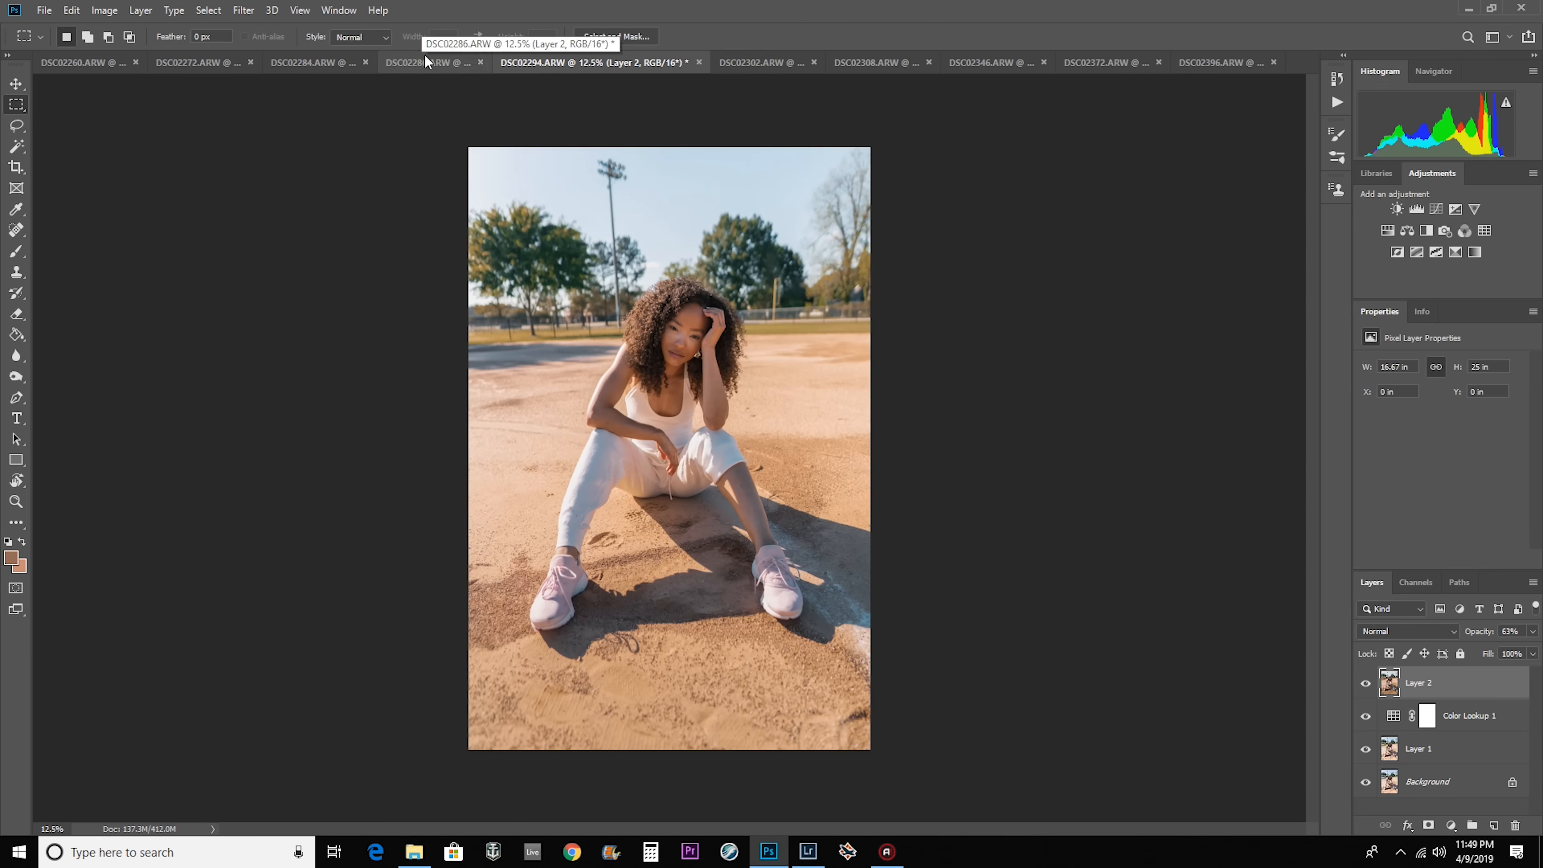
Merge Layer 1, Color Lookup 1 and Layer 2 into one layer in every open photo, starting with DSC02260.
{"action": "left_click", "coordinate": [80, 58]}
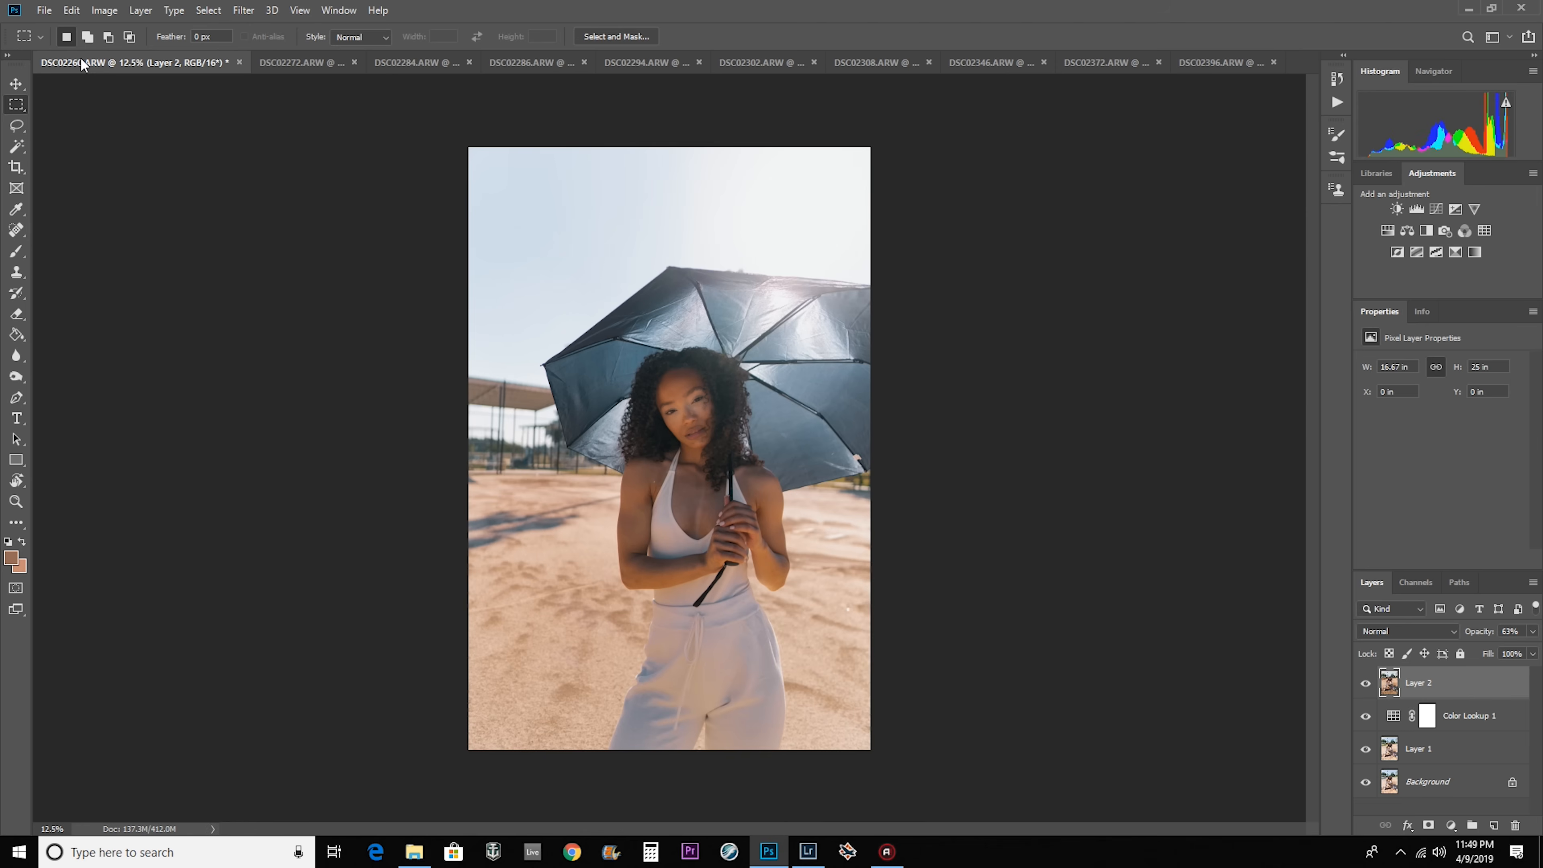
{"action": "right_click", "coordinate": [1449, 756]}
{"action": "left_click", "coordinate": [1410, 550]}
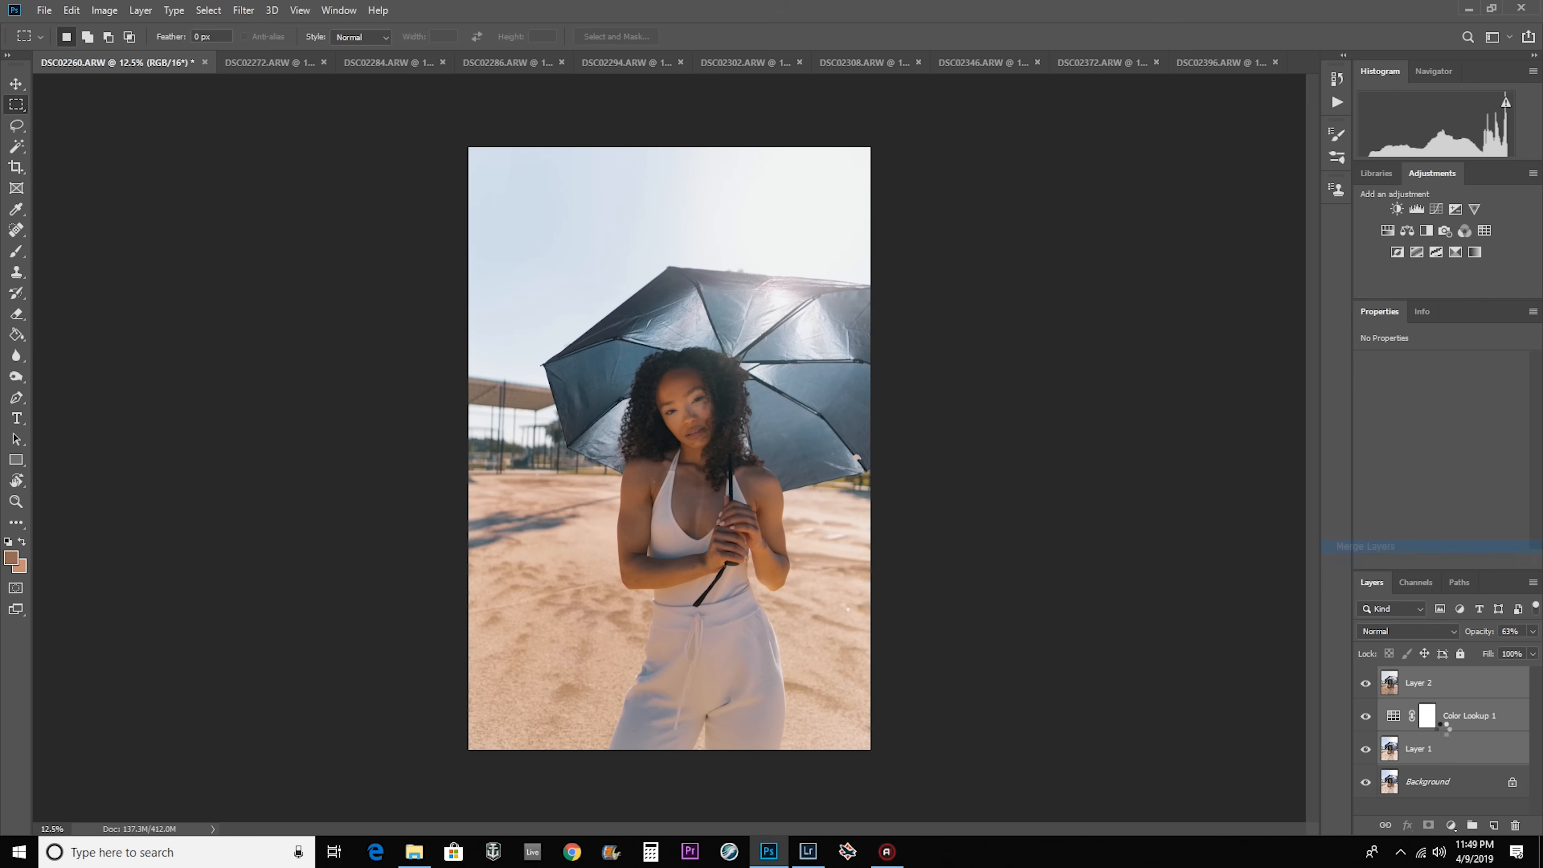
{"action": "left_click", "coordinate": [1366, 683]}
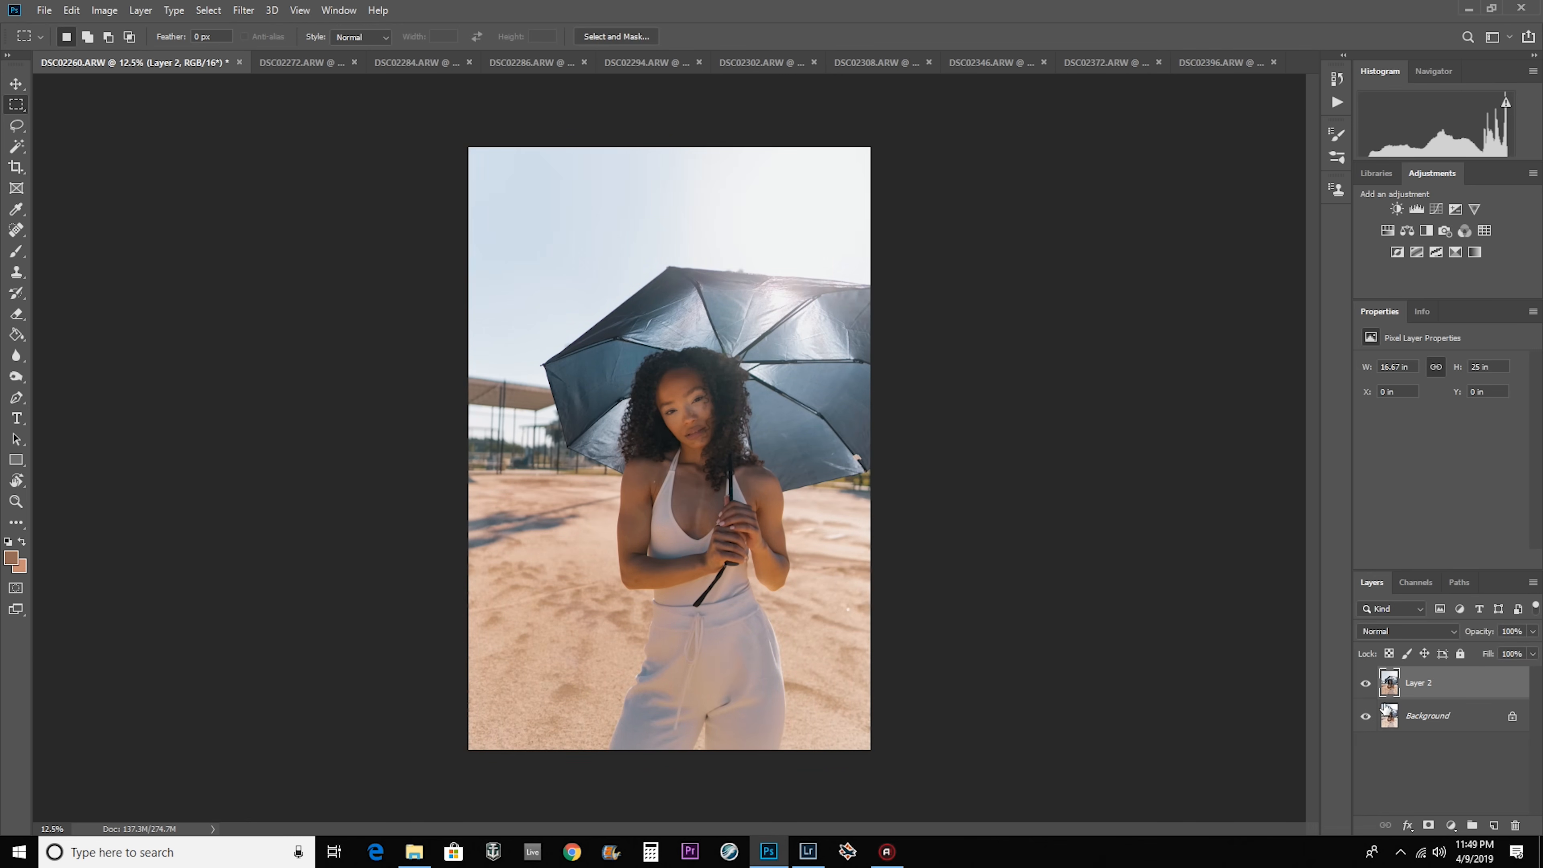
{"action": "key", "text": "ctrl+Tab"}
{"action": "key", "text": "ctrl+Tab"}
{"action": "key", "text": "ctrl+Tab"}
{"action": "key", "text": "ctrl+Tab"}
{"action": "key", "text": "ctrl+Tab"}
{"action": "key", "text": "ctrl+Tab"}
{"action": "key", "text": "ctrl+Tab"}
{"action": "key", "text": "ctrl+Tab"}
{"action": "key", "text": "ctrl+Tab"}
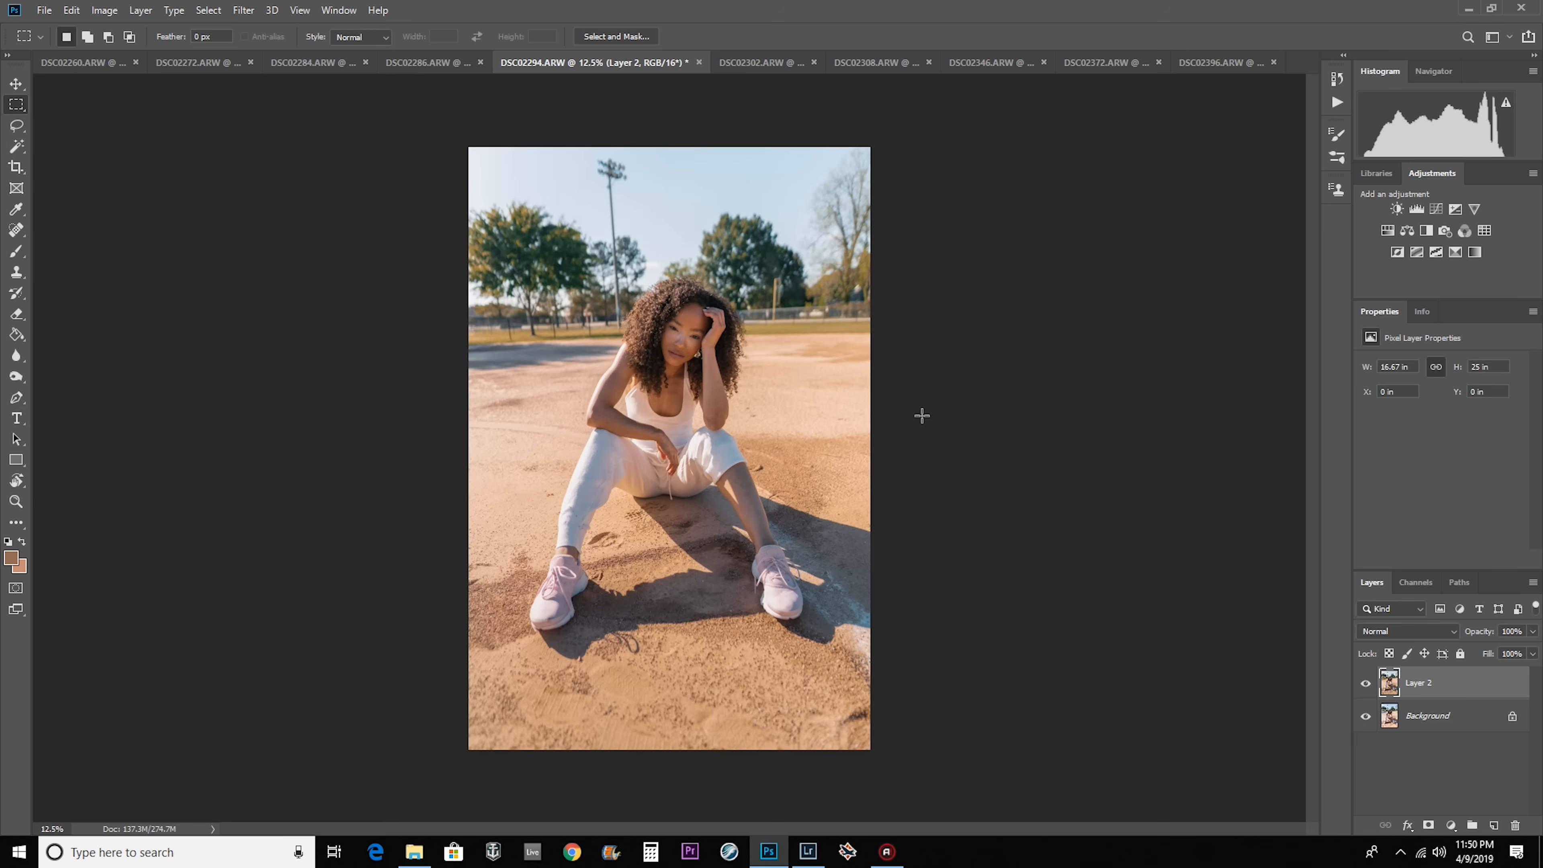
Duplicate the merged Layer 2 in each open photo, from DSC02260 through DSC02396.
{"action": "left_click", "coordinate": [63, 65]}
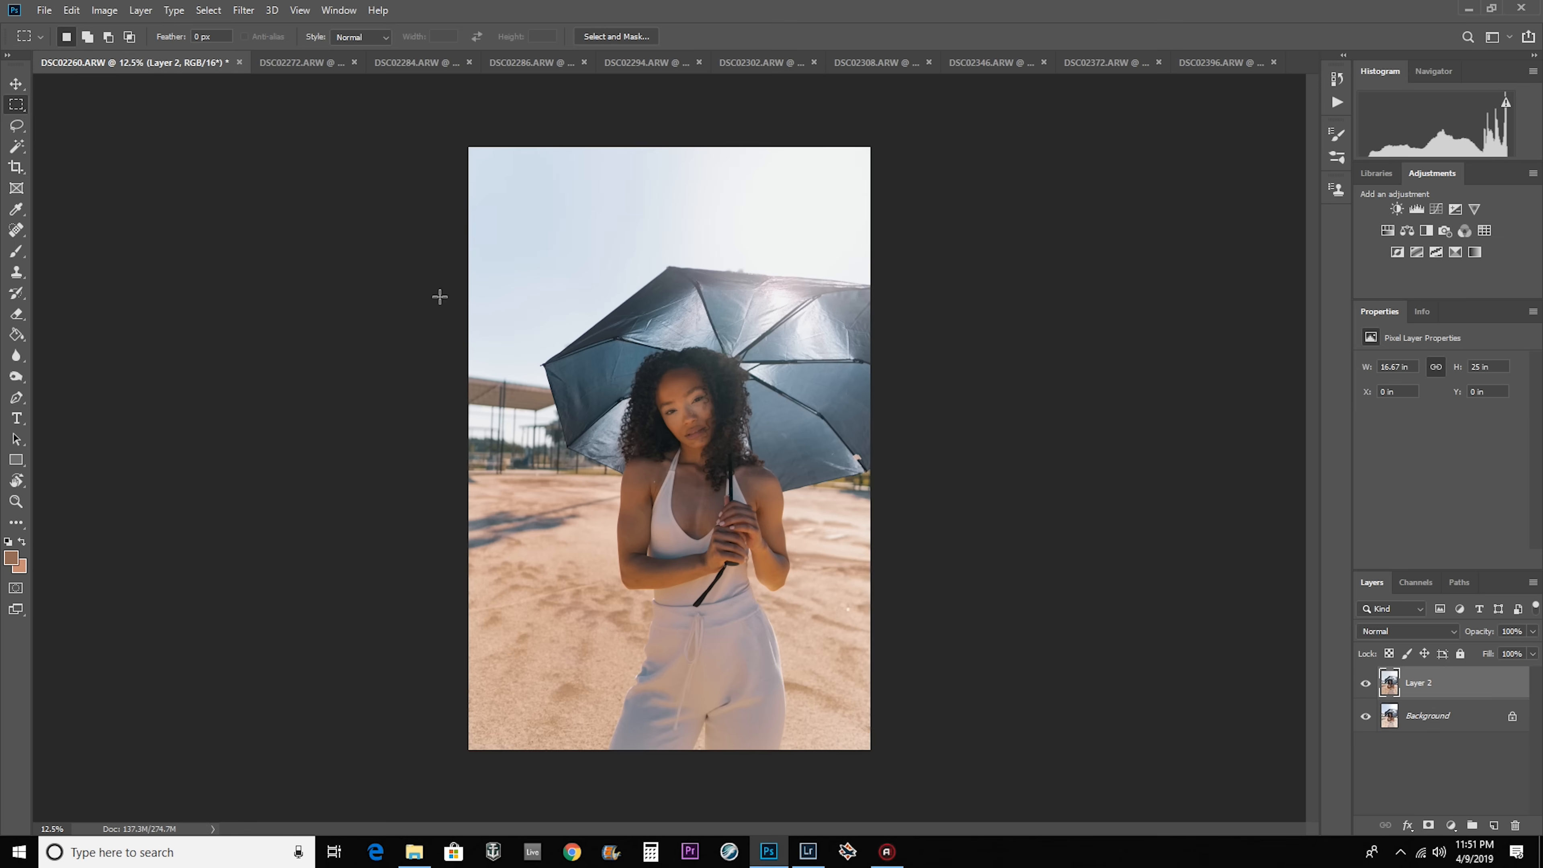
{"action": "key", "text": "ctrl+j"}
{"action": "left_click", "coordinate": [320, 64]}
{"action": "key", "text": "ctrl+j"}
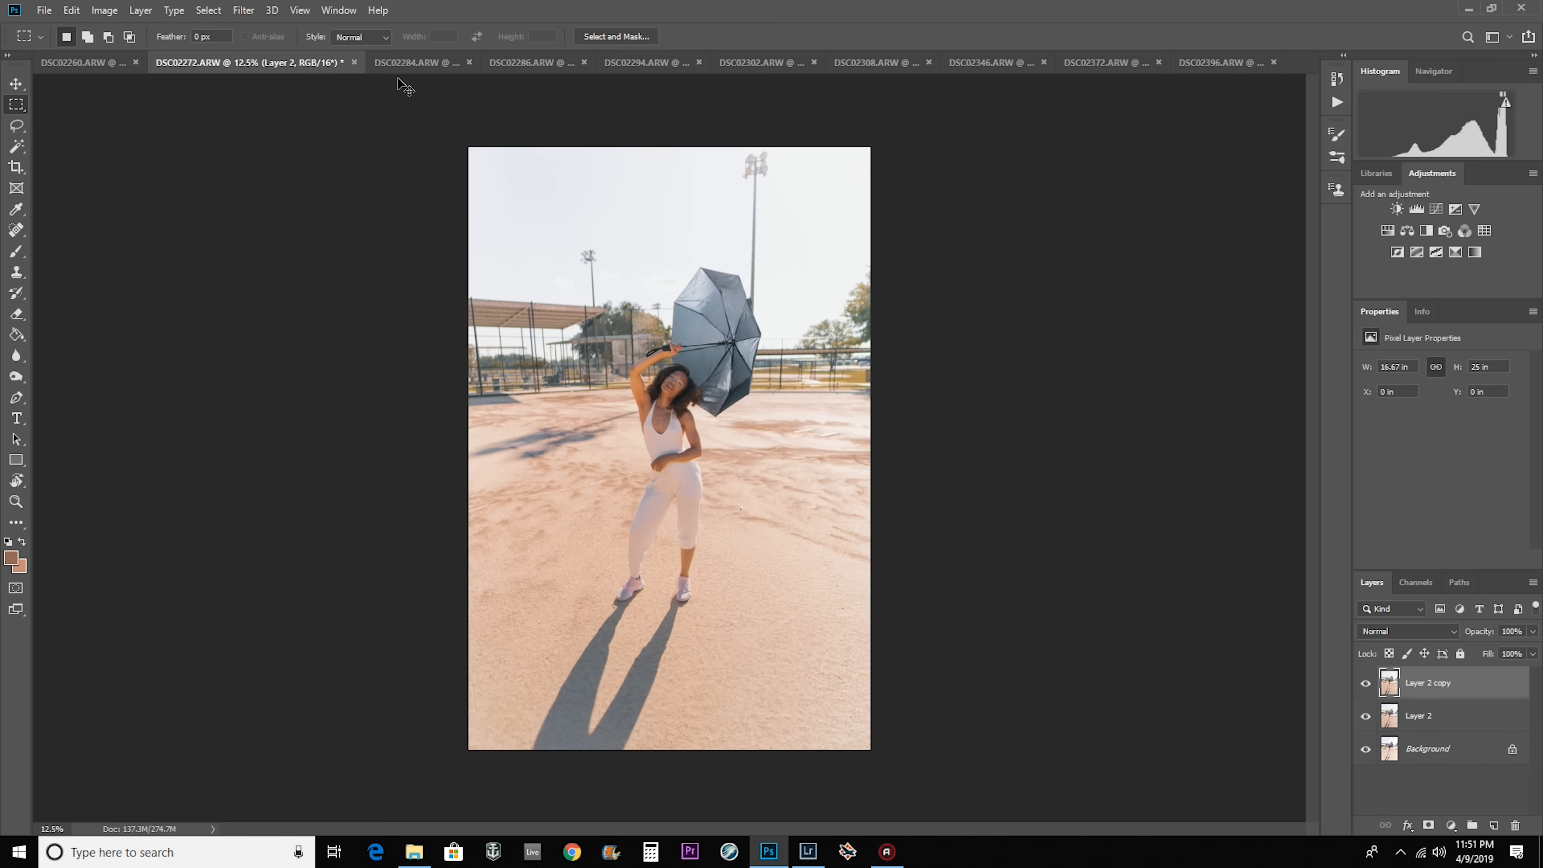
{"action": "left_click", "coordinate": [425, 64]}
{"action": "key", "text": "ctrl+j"}
{"action": "left_click", "coordinate": [544, 64]}
{"action": "key", "text": "ctrl+j"}
{"action": "left_click", "coordinate": [896, 64]}
{"action": "key", "text": "ctrl+j"}
{"action": "left_click", "coordinate": [1005, 64]}
{"action": "key", "text": "ctrl+j"}
{"action": "left_click", "coordinate": [1111, 64]}
{"action": "key", "text": "ctrl+j"}
{"action": "left_click", "coordinate": [1219, 65]}
{"action": "key", "text": "ctrl+j"}
Open the Camera Raw filter on DSC02294's Layer 2 copy and fine-tune the HSL hues from the reds through the magentas.
{"action": "left_click", "coordinate": [537, 64]}
{"action": "key", "text": "ctrl+shift+a"}
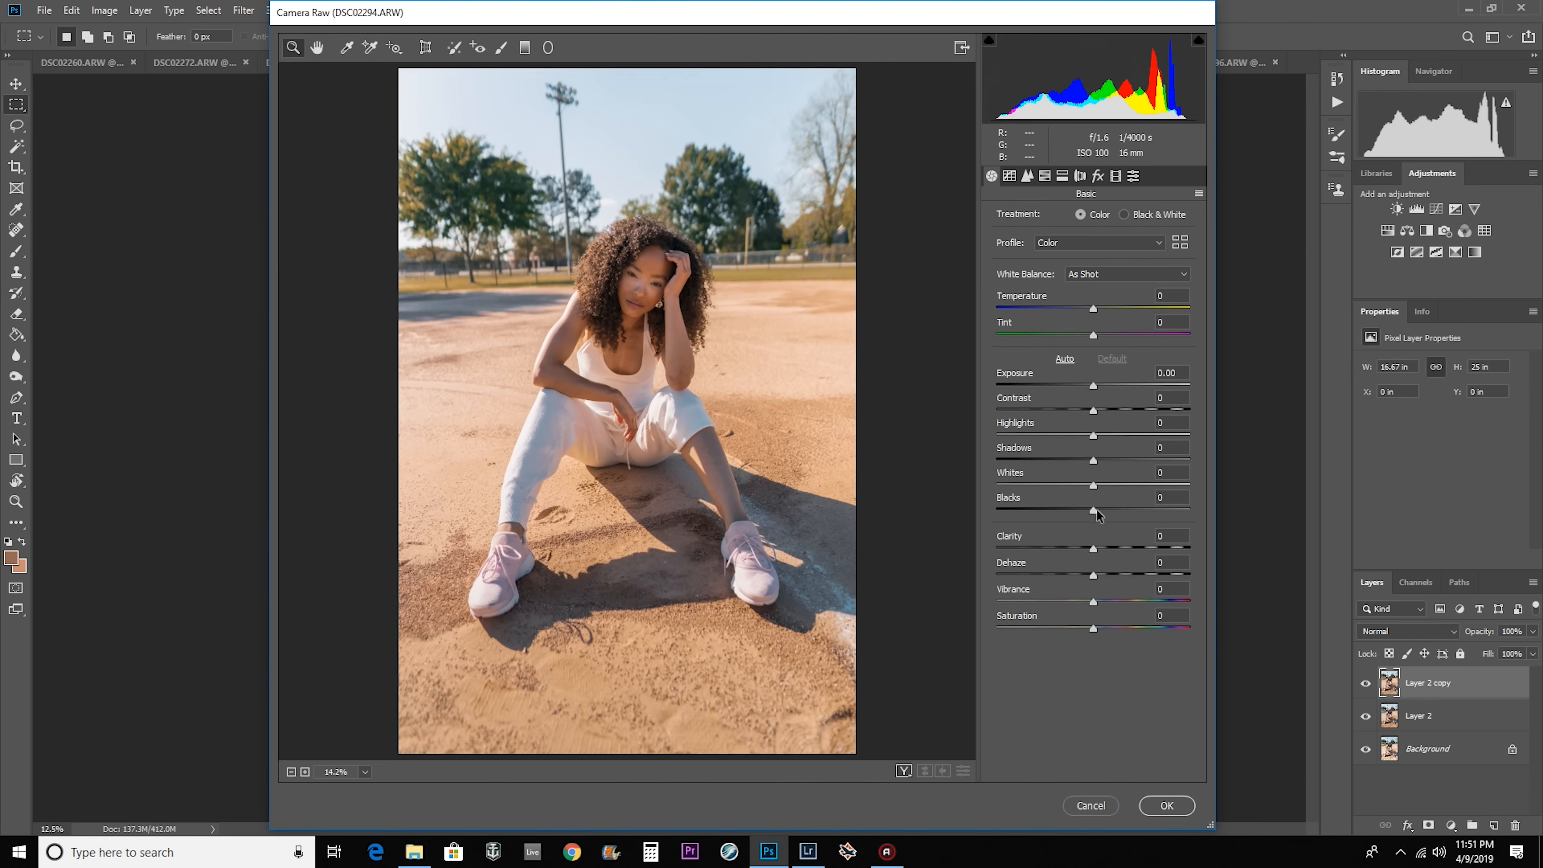
{"action": "left_click", "coordinate": [1044, 175]}
{"action": "left_click", "coordinate": [1000, 218]}
{"action": "mouse_move", "coordinate": [1093, 280]}
{"action": "left_mouse_down"}
{"action": "mouse_move", "coordinate": [1125, 279]}
{"action": "mouse_move", "coordinate": [1093, 275]}
{"action": "left_mouse_up"}
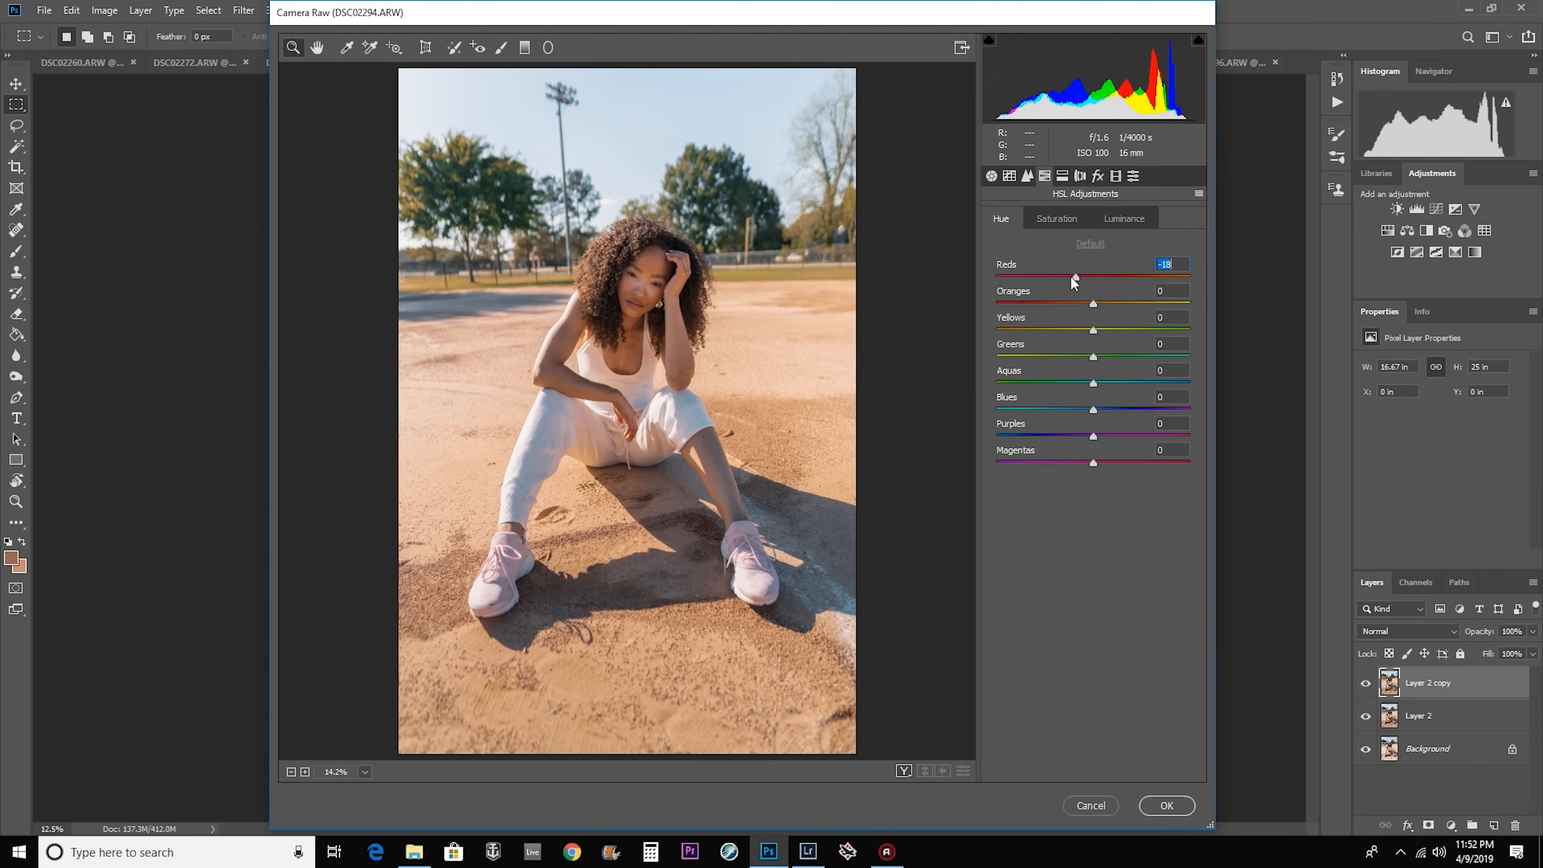
{"action": "left_click_drag", "start_coordinate": [1087, 279], "coordinate": [1089, 277]}
{"action": "left_click_drag", "start_coordinate": [1092, 303], "coordinate": [1079, 358]}
{"action": "mouse_move", "coordinate": [1093, 384]}
{"action": "left_mouse_down"}
{"action": "mouse_move", "coordinate": [1205, 398]}
{"action": "mouse_move", "coordinate": [1110, 391]}
{"action": "left_mouse_up"}
{"action": "left_click_drag", "start_coordinate": [1092, 410], "coordinate": [1082, 420]}
{"action": "left_click", "coordinate": [1093, 463]}
Adjust the HSL saturation of the individual colours, including the reds, aquas, purples and magentas.
{"action": "left_click", "coordinate": [1057, 218]}
{"action": "left_click_drag", "start_coordinate": [1093, 277], "coordinate": [1109, 315]}
{"action": "left_click", "coordinate": [1092, 383]}
{"action": "left_click_drag", "start_coordinate": [1001, 380], "coordinate": [1057, 416]}
{"action": "left_click_drag", "start_coordinate": [1092, 436], "coordinate": [1061, 439]}
{"action": "left_click", "coordinate": [1093, 463]}
Adjust the HSL luminance of the colours, including the reds, aquas, blues, purples and magentas, and apply the Camera Raw filter.
{"action": "left_click", "coordinate": [1123, 225]}
{"action": "left_click_drag", "start_coordinate": [1093, 277], "coordinate": [1107, 357]}
{"action": "mouse_move", "coordinate": [1093, 383]}
{"action": "left_mouse_down"}
{"action": "mouse_move", "coordinate": [1130, 383]}
{"action": "mouse_move", "coordinate": [1093, 384]}
{"action": "left_mouse_up"}
{"action": "mouse_move", "coordinate": [1093, 411]}
{"action": "left_mouse_down"}
{"action": "mouse_move", "coordinate": [1236, 406]}
{"action": "mouse_move", "coordinate": [1105, 409]}
{"action": "left_mouse_up"}
{"action": "mouse_move", "coordinate": [1093, 436]}
{"action": "left_mouse_down"}
{"action": "mouse_move", "coordinate": [1043, 437]}
{"action": "mouse_move", "coordinate": [1112, 438]}
{"action": "left_mouse_up"}
{"action": "left_click_drag", "start_coordinate": [1093, 463], "coordinate": [1112, 463]}
{"action": "left_click", "coordinate": [1000, 219]}
{"action": "left_click", "coordinate": [991, 177]}
{"action": "left_click", "coordinate": [1166, 805]}
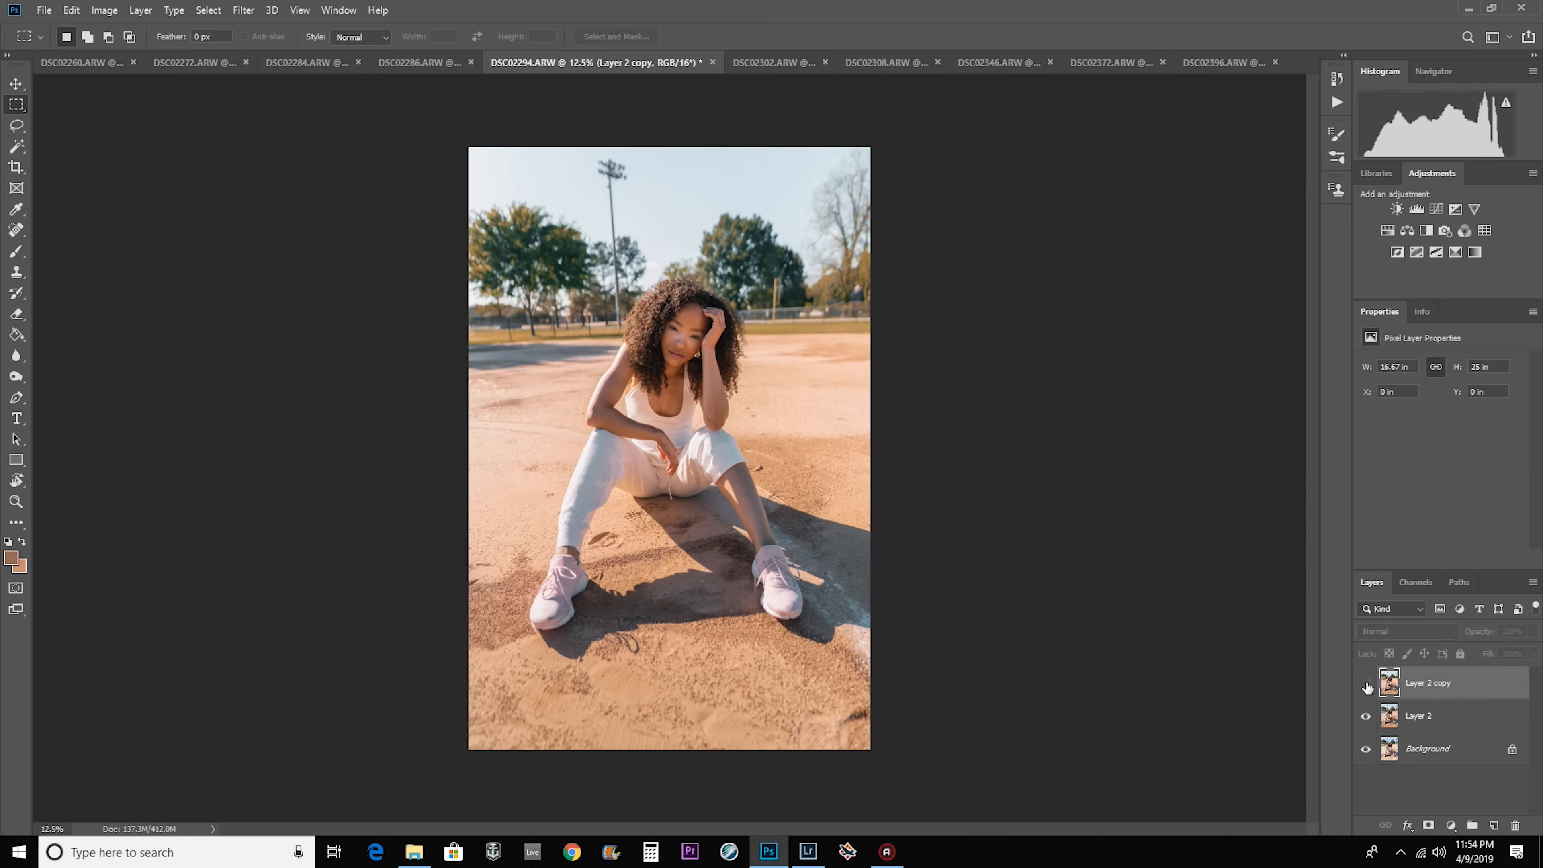
Compare DSC02294 before and after the HSL adjustments by toggling the visibility of Layer 2 copy.
{"action": "left_click", "coordinate": [1366, 683]}
{"action": "left_click", "coordinate": [1366, 683]}
{"action": "left_click", "coordinate": [1365, 683]}
{"action": "left_click", "coordinate": [1365, 683]}
{"action": "left_click", "coordinate": [1365, 683]}
{"action": "left_click", "coordinate": [1365, 683]}
{"action": "left_click", "coordinate": [1365, 683]}
{"action": "left_click", "coordinate": [1365, 683]}
{"action": "left_click", "coordinate": [1366, 683]}
{"action": "left_click", "coordinate": [1365, 683]}
{"action": "left_click", "coordinate": [1366, 683]}
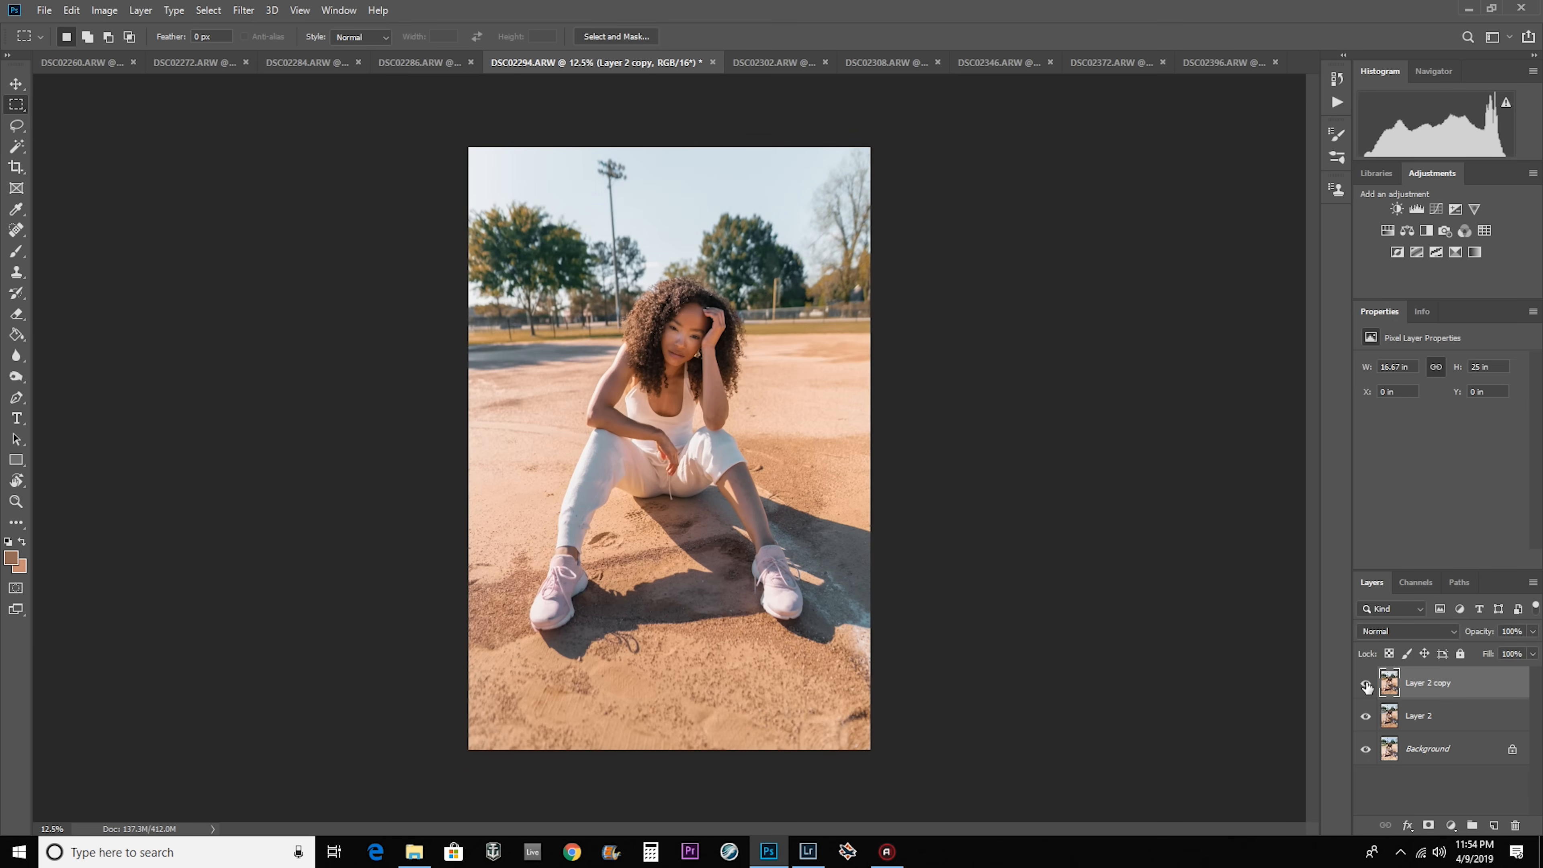
Reapply the last Camera Raw filter to Layer 2 copy in the other open photos, starting with DSC02260.
{"action": "left_click", "coordinate": [85, 62]}
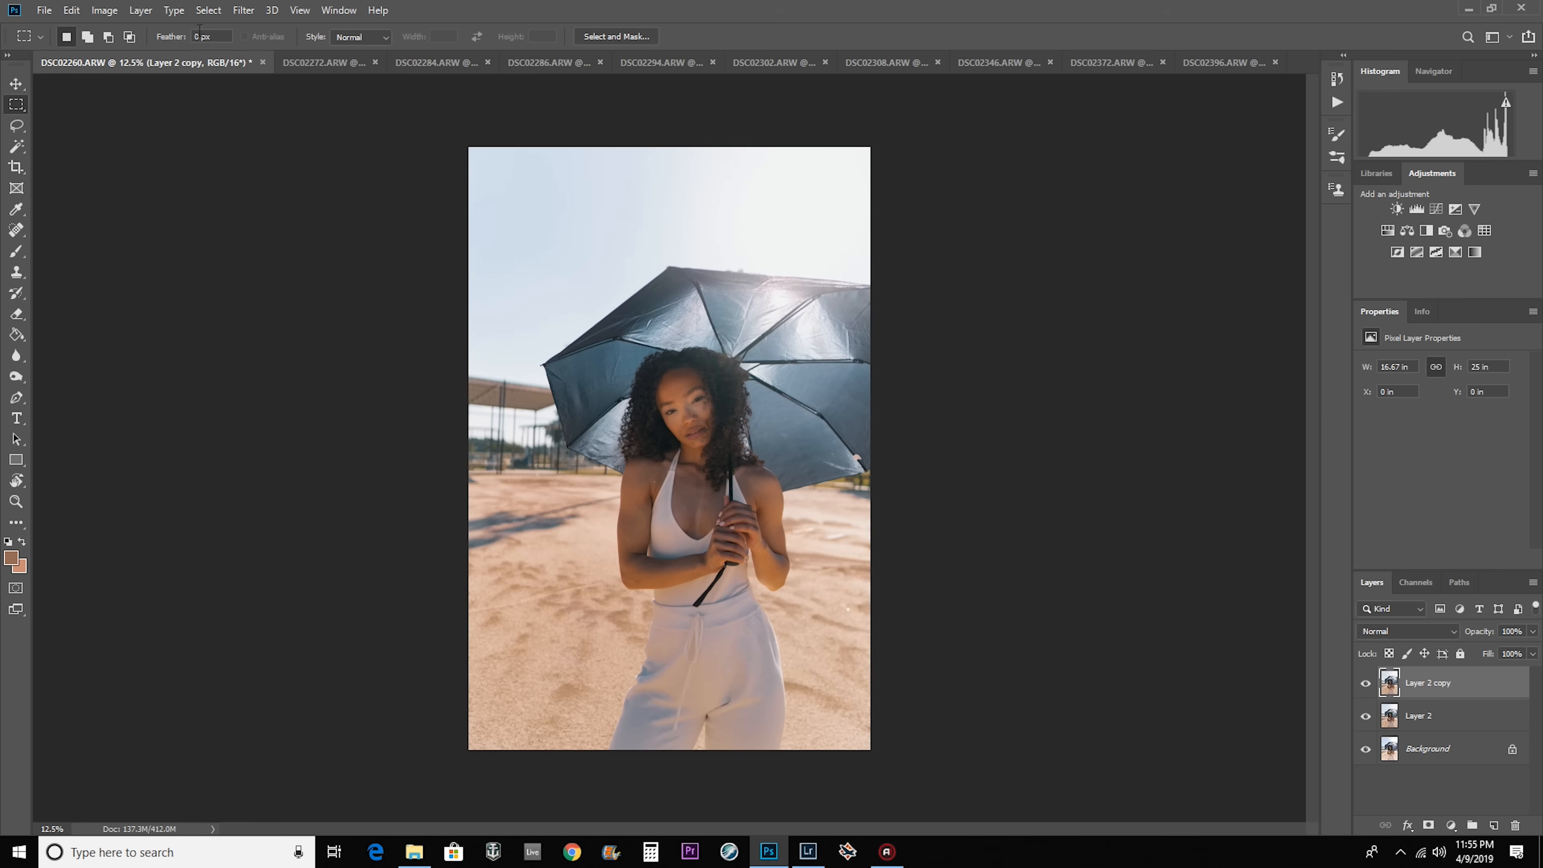
{"action": "left_click", "coordinate": [243, 10]}
{"action": "left_click", "coordinate": [478, 8]}
{"action": "left_click", "coordinate": [334, 64]}
{"action": "left_click", "coordinate": [447, 65]}
{"action": "left_click", "coordinate": [558, 65]}
{"action": "left_click", "coordinate": [670, 65]}
{"action": "left_click", "coordinate": [788, 65]}
{"action": "left_click", "coordinate": [897, 67]}
{"action": "left_click", "coordinate": [1011, 68]}
{"action": "left_click", "coordinate": [1123, 68]}
{"action": "left_click", "coordinate": [1223, 68]}
Merge Layer 2 copy with Layer 2 in DSC02260.
{"action": "left_click", "coordinate": [97, 65]}
{"action": "left_click", "coordinate": [360, 69]}
{"action": "left_click", "coordinate": [113, 69]}
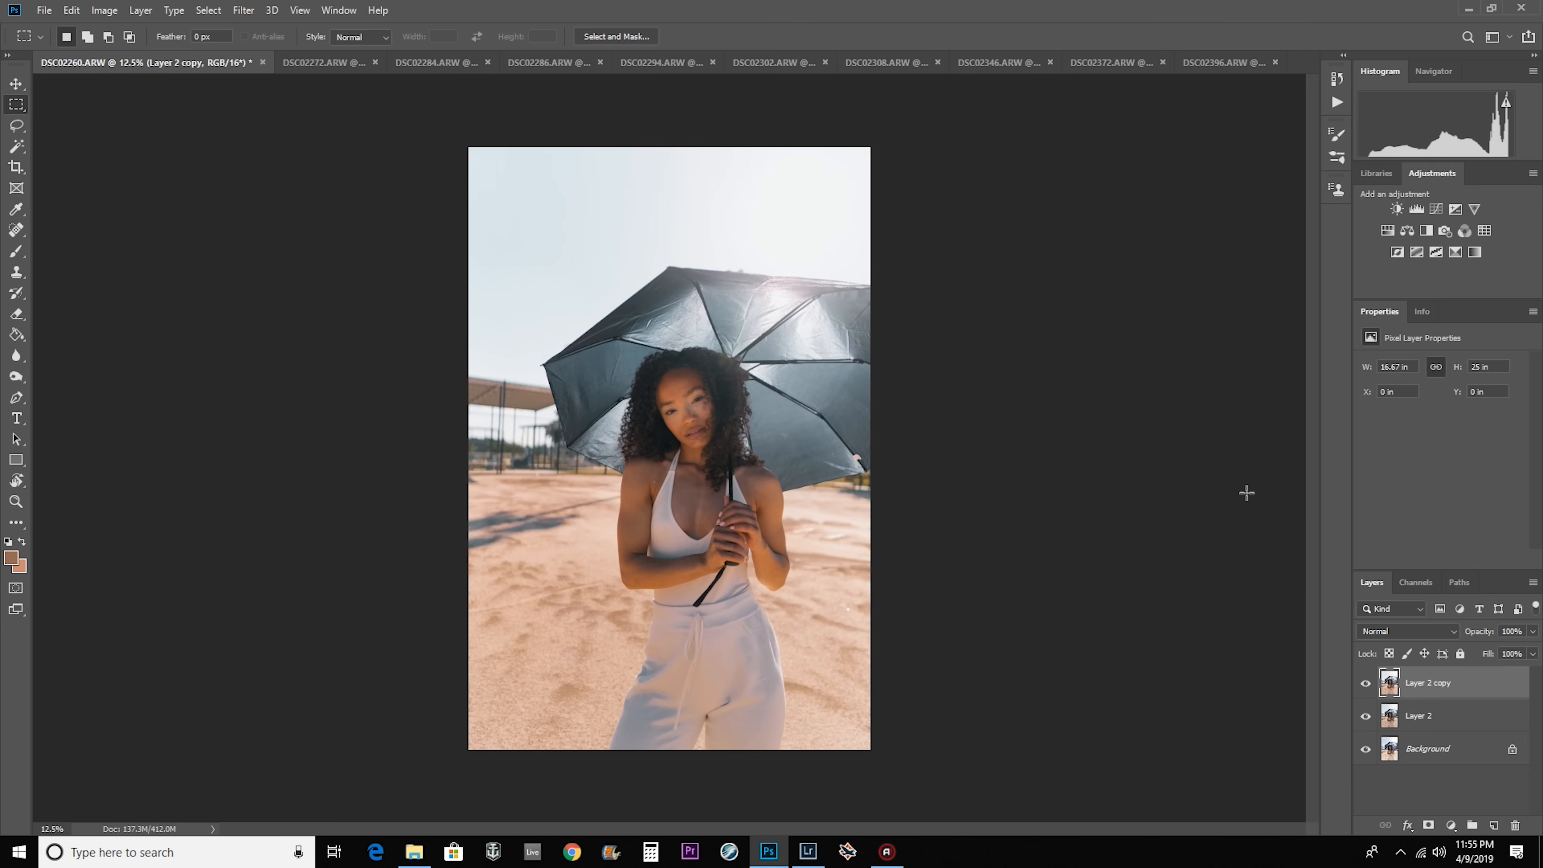
{"action": "left_click", "coordinate": [1451, 716], "text": "shift"}
{"action": "right_click", "coordinate": [1451, 715]}
{"action": "left_click", "coordinate": [1400, 509]}
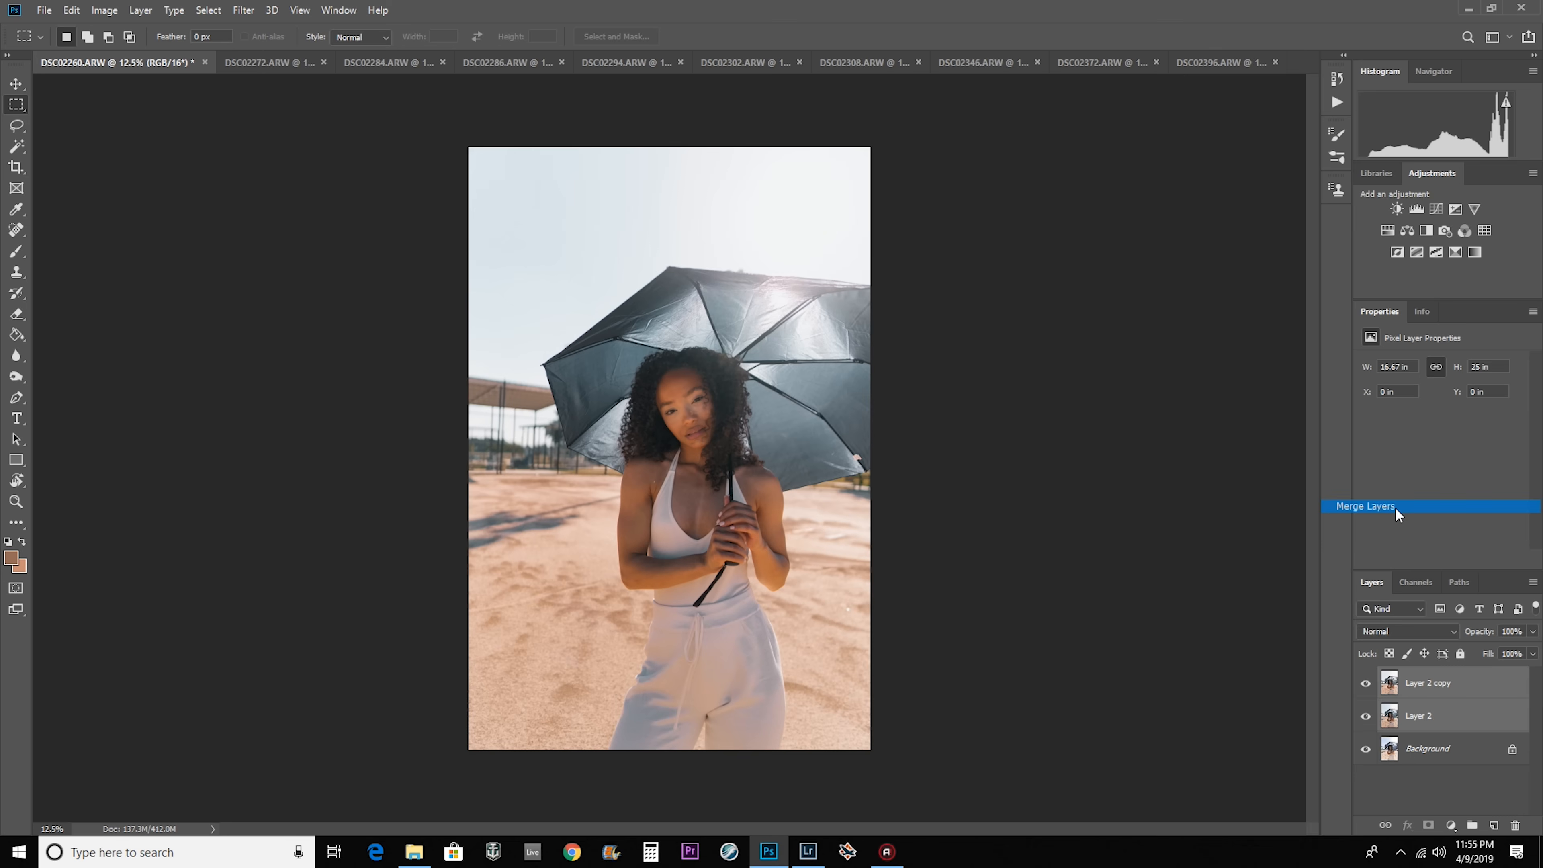
Merge Layer 2 copy with Layer 2 in the remaining open photos, from DSC02272 through DSC02396.
{"action": "left_click", "coordinate": [328, 62]}
{"action": "left_click", "coordinate": [425, 63]}
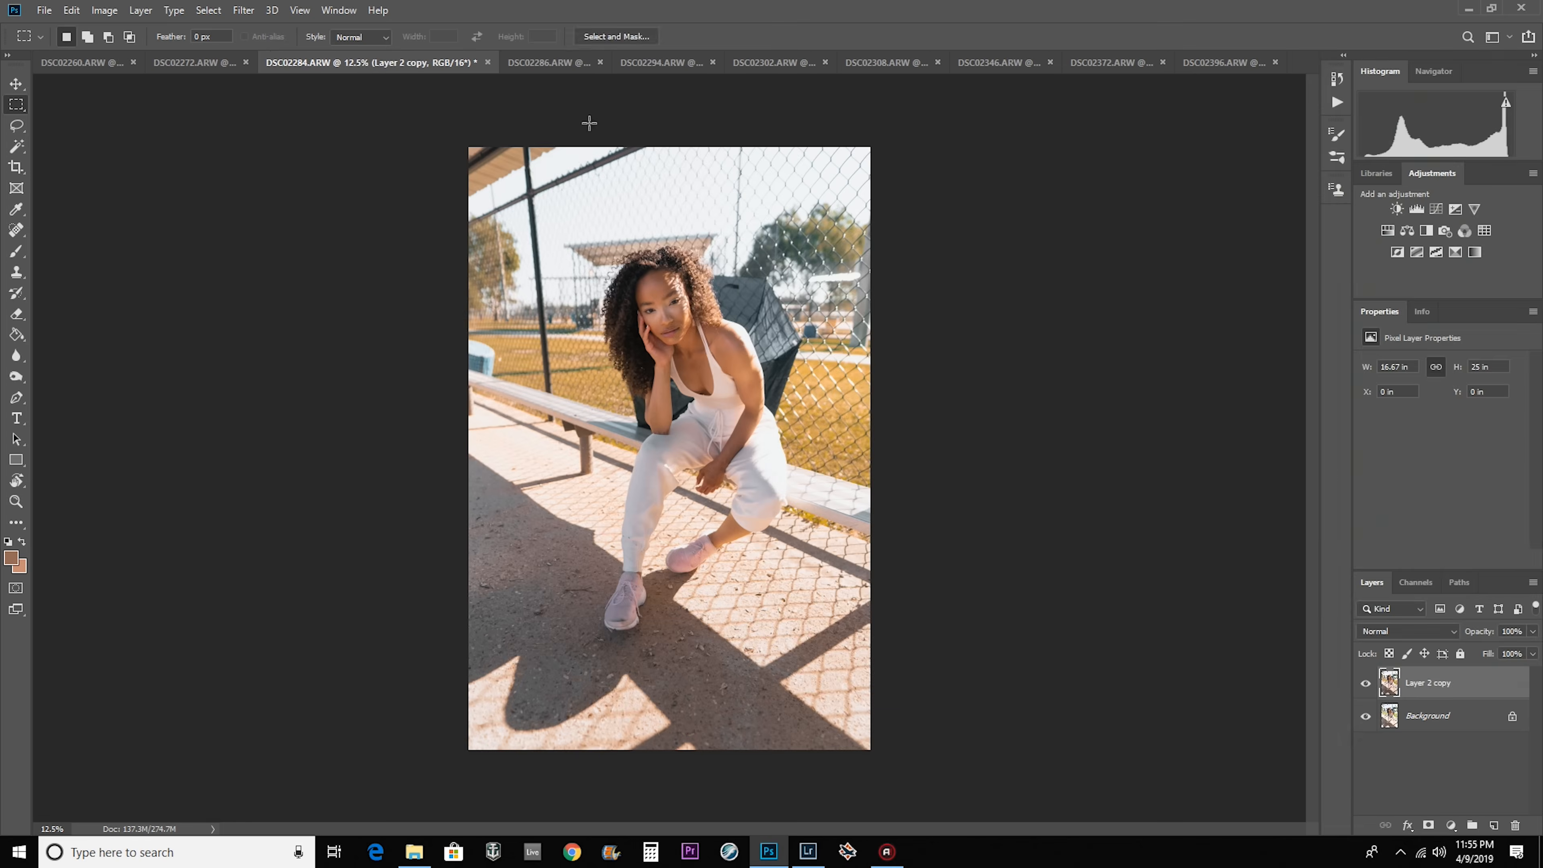
{"action": "left_click", "coordinate": [658, 65]}
{"action": "left_click", "coordinate": [761, 66]}
{"action": "left_click", "coordinate": [884, 66]}
{"action": "left_click", "coordinate": [1114, 66]}
{"action": "left_click", "coordinate": [1223, 65]}
{"action": "left_click", "coordinate": [1449, 716], "text": "shift"}
{"action": "right_click", "coordinate": [1449, 716]}
{"action": "left_click", "coordinate": [1416, 517]}
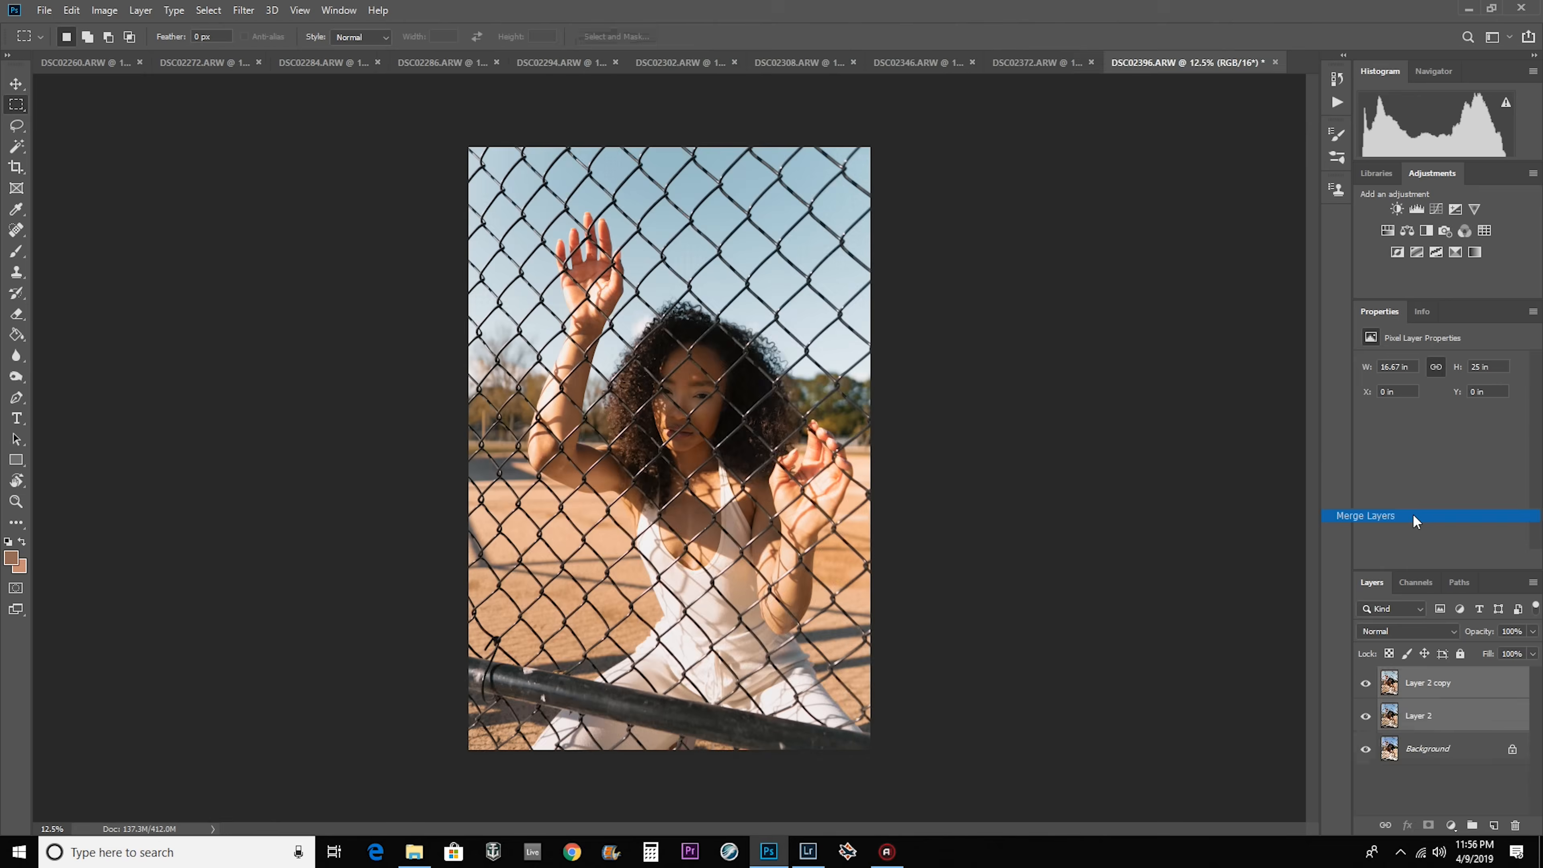
Apply a Camera Raw filter to DSC02260 with slightly raised exposure, strongly reduced highlights, lower whites and lifted shadows.
{"action": "left_click", "coordinate": [314, 63]}
{"action": "left_click", "coordinate": [201, 63]}
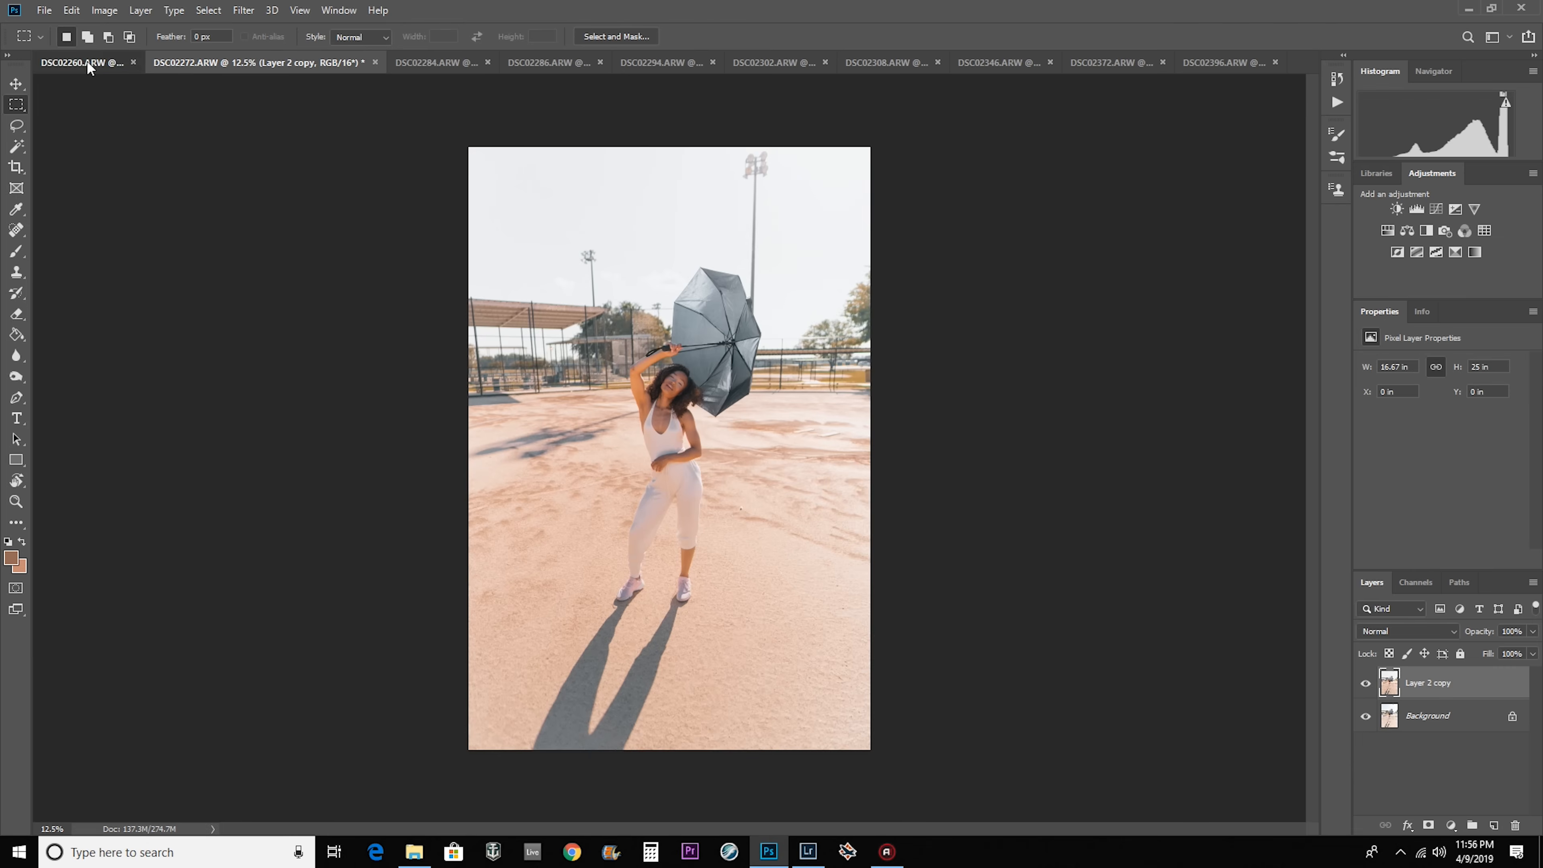
{"action": "left_click", "coordinate": [89, 66]}
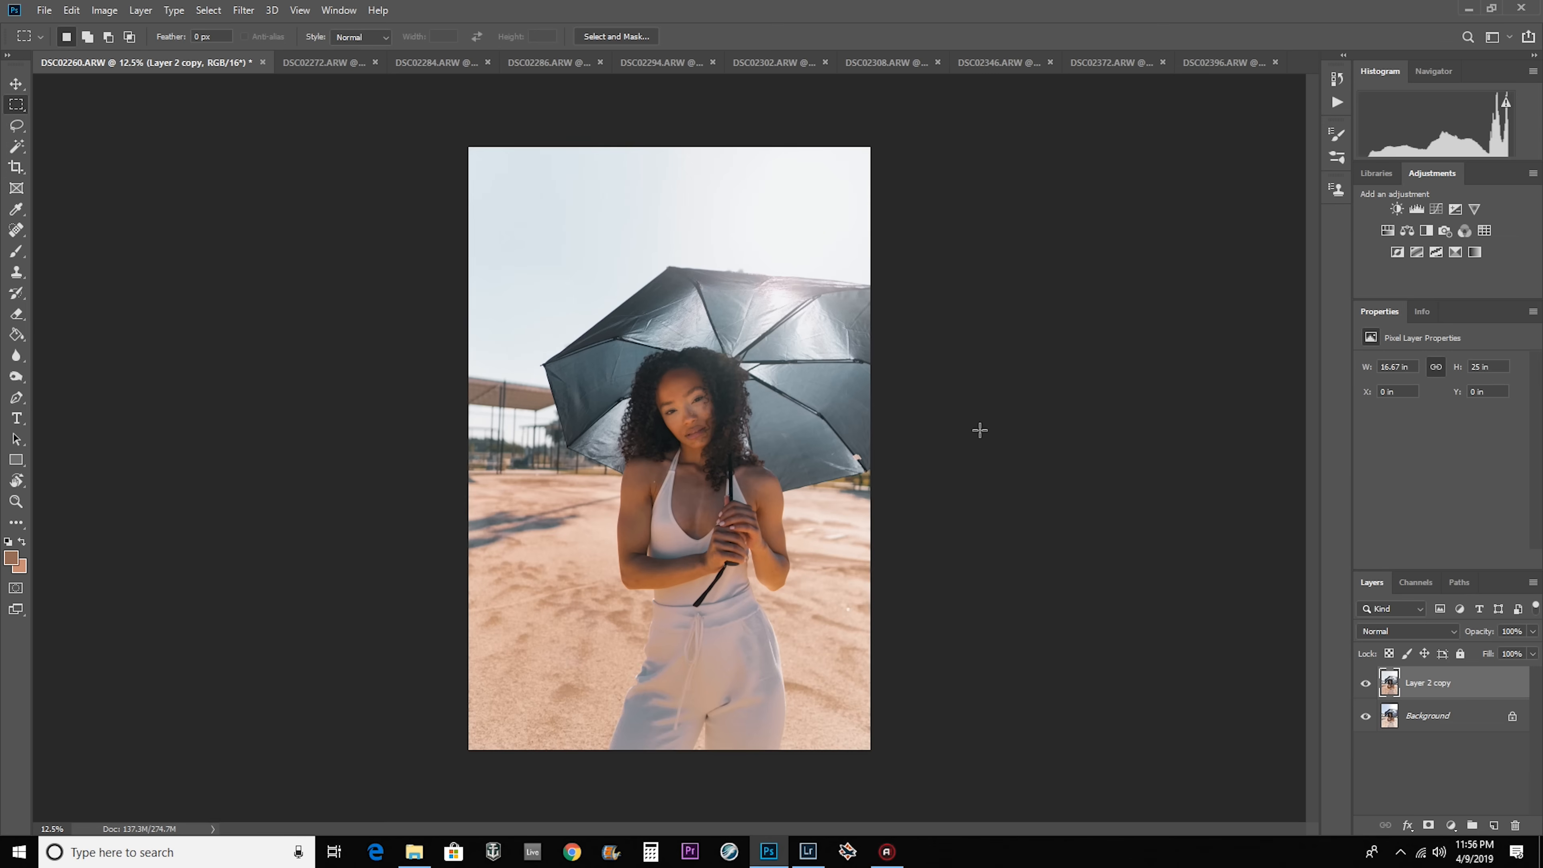
{"action": "left_click", "coordinate": [243, 10]}
{"action": "left_click", "coordinate": [273, 102]}
{"action": "left_click_drag", "start_coordinate": [1093, 386], "coordinate": [1097, 386]}
{"action": "left_click_drag", "start_coordinate": [1093, 436], "coordinate": [998, 436]}
{"action": "left_click_drag", "start_coordinate": [1093, 486], "coordinate": [1051, 486]}
{"action": "left_click_drag", "start_coordinate": [1093, 461], "coordinate": [1122, 461]}
{"action": "left_click", "coordinate": [1167, 806]}
Apply a Camera Raw filter to DSC02272 with increased contrast and slightly reduced blacks and vibrance.
{"action": "left_click", "coordinate": [316, 63]}
{"action": "left_click", "coordinate": [243, 11]}
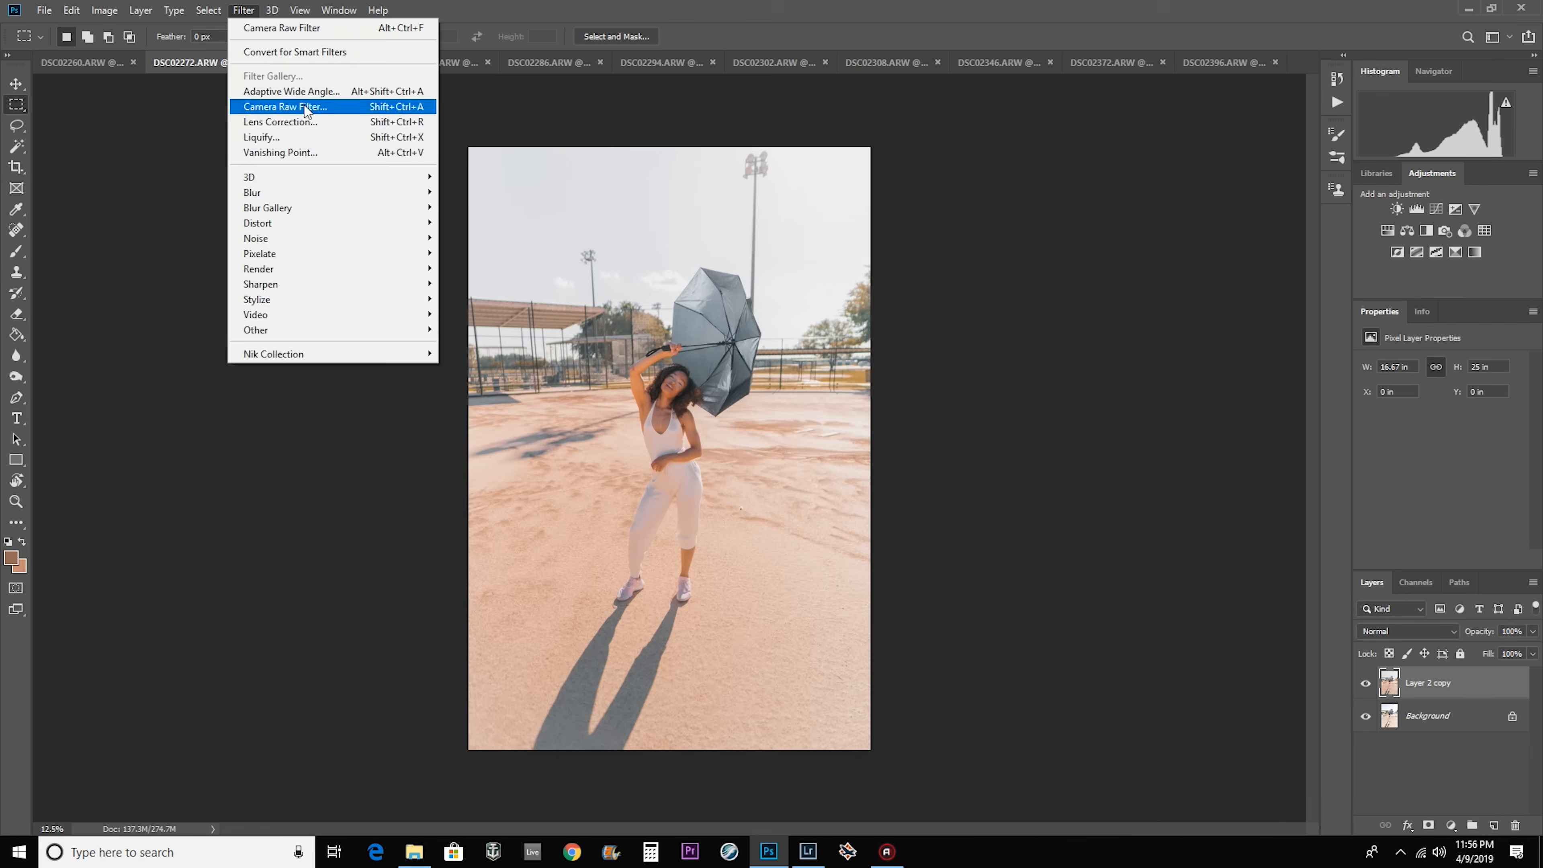
{"action": "left_click", "coordinate": [273, 105]}
{"action": "left_click_drag", "start_coordinate": [1093, 410], "coordinate": [1117, 410]}
{"action": "mouse_move", "coordinate": [1093, 509]}
{"action": "left_mouse_down"}
{"action": "mouse_move", "coordinate": [1051, 510]}
{"action": "mouse_move", "coordinate": [1088, 509]}
{"action": "left_mouse_up"}
{"action": "left_click_drag", "start_coordinate": [1093, 602], "coordinate": [1081, 601]}
{"action": "mouse_move", "coordinate": [1117, 411]}
{"action": "left_mouse_down"}
{"action": "mouse_move", "coordinate": [1185, 415]}
{"action": "mouse_move", "coordinate": [1113, 411]}
{"action": "left_mouse_up"}
{"action": "left_click", "coordinate": [1170, 807]}
Review the grade across the remaining photos, from DSC02284 through DSC02396, and return to DSC02294.
{"action": "left_click", "coordinate": [446, 63]}
{"action": "left_click", "coordinate": [538, 63]}
{"action": "left_click", "coordinate": [659, 63]}
{"action": "left_click", "coordinate": [756, 63]}
{"action": "left_click", "coordinate": [995, 63]}
{"action": "left_click", "coordinate": [1105, 63]}
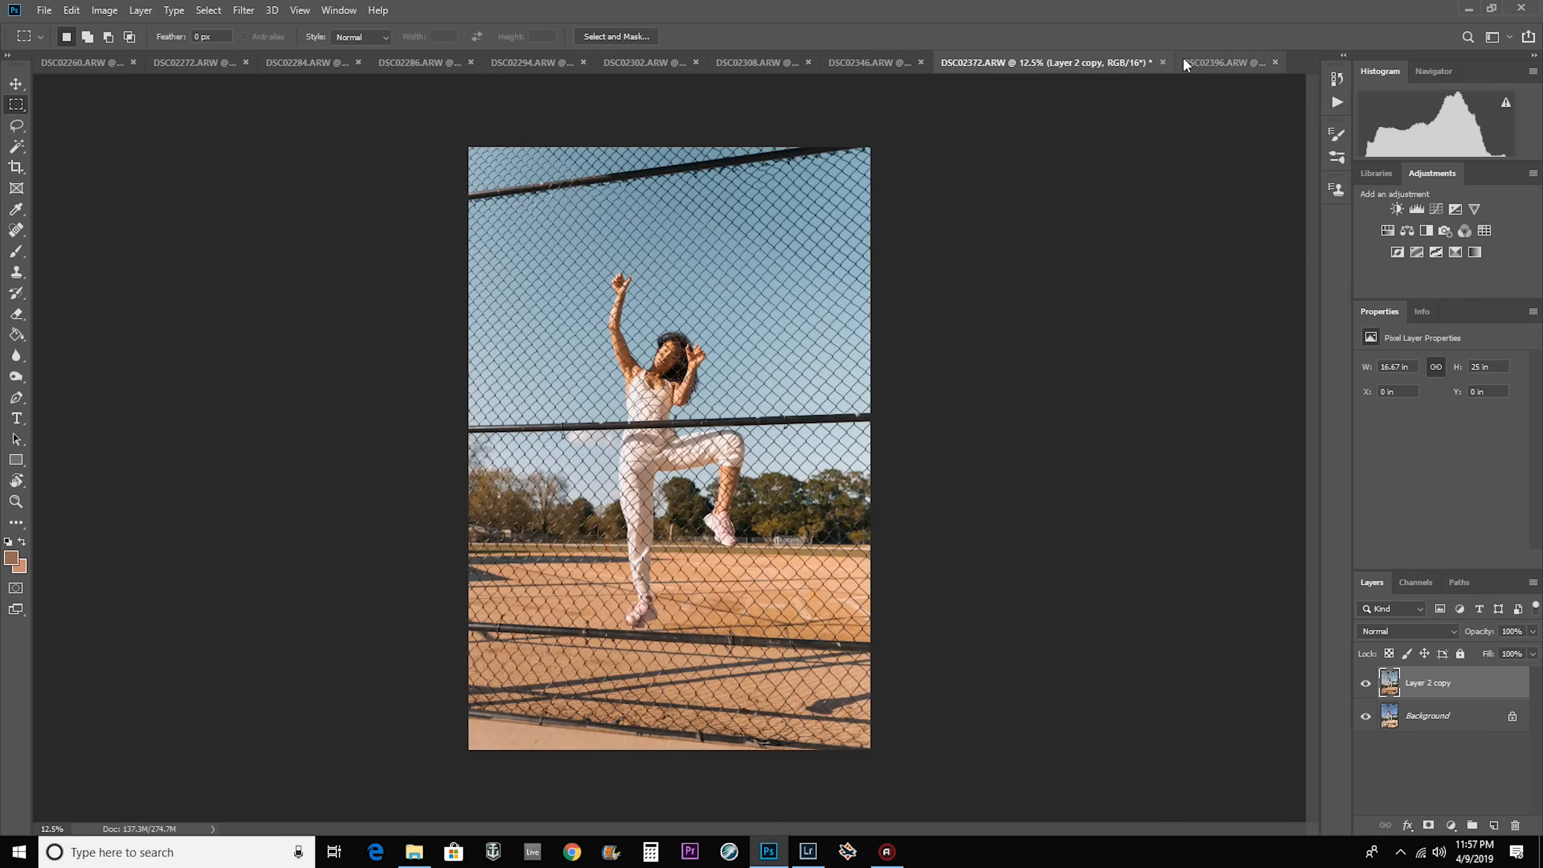
{"action": "left_click", "coordinate": [1202, 62]}
{"action": "left_click", "coordinate": [619, 62]}
{"action": "left_click", "coordinate": [544, 62]}
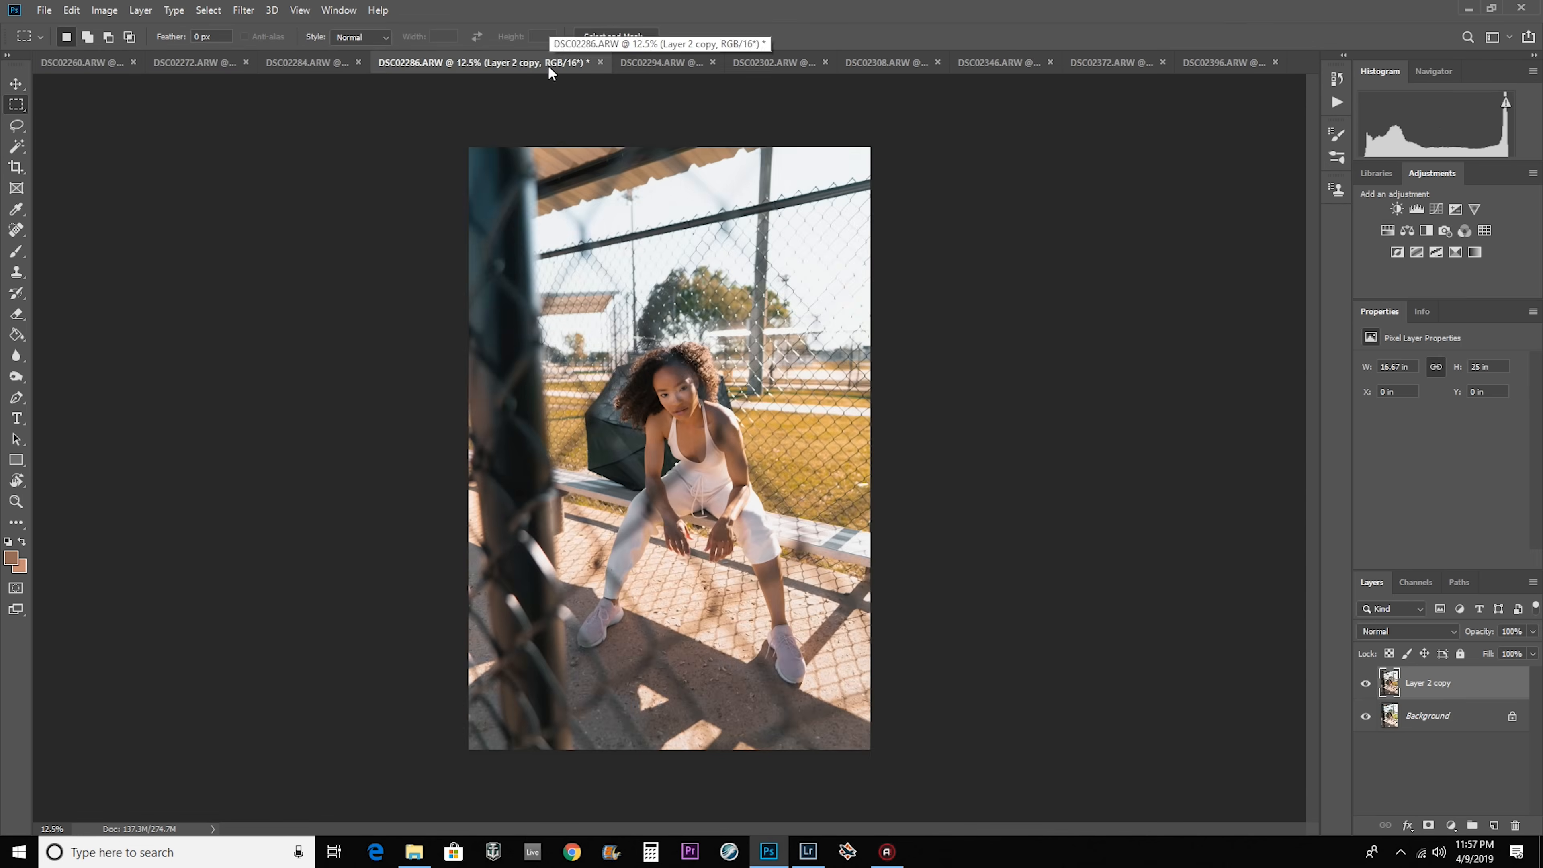
{"action": "left_click", "coordinate": [649, 63]}
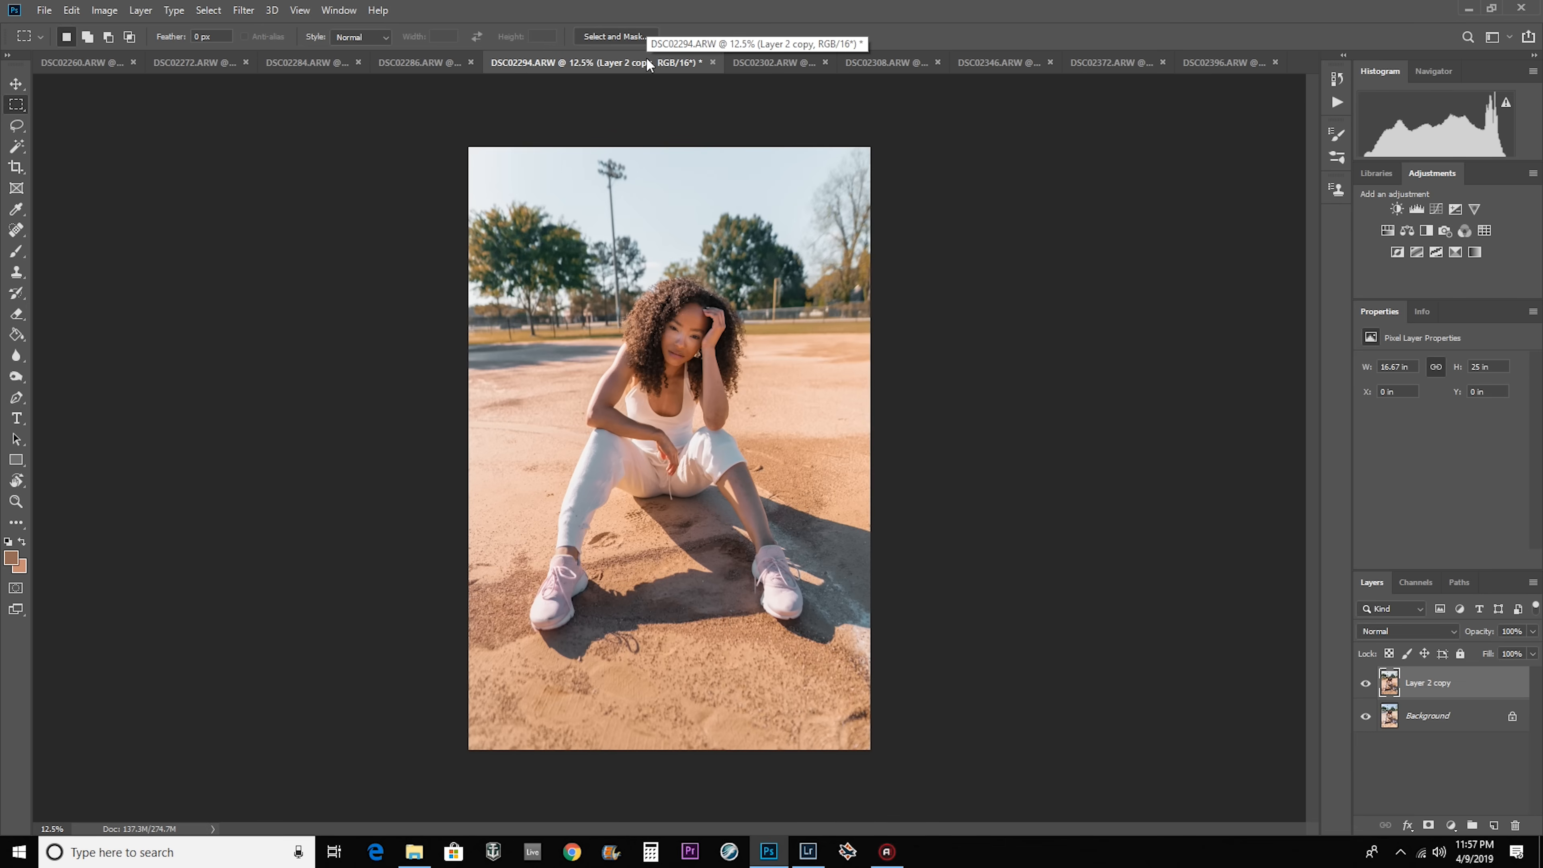
{"action": "left_click", "coordinate": [1346, 104]}
{"action": "left_click", "coordinate": [1345, 104]}
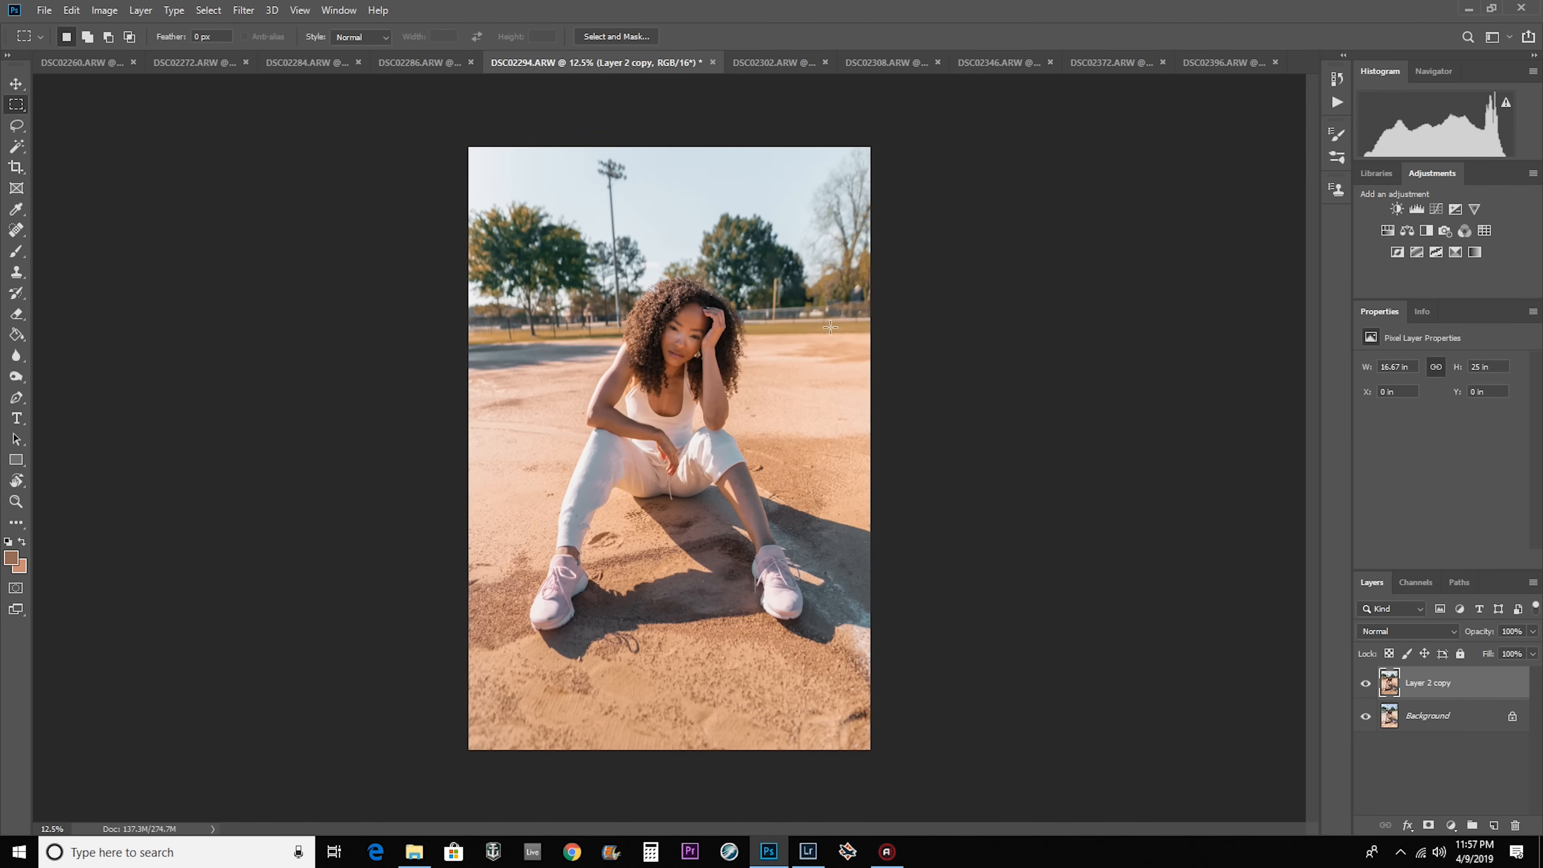
Add a Curves adjustment layer with darkened midtones to DSC02294 and invert its mask to black.
{"action": "left_click", "coordinate": [1450, 826]}
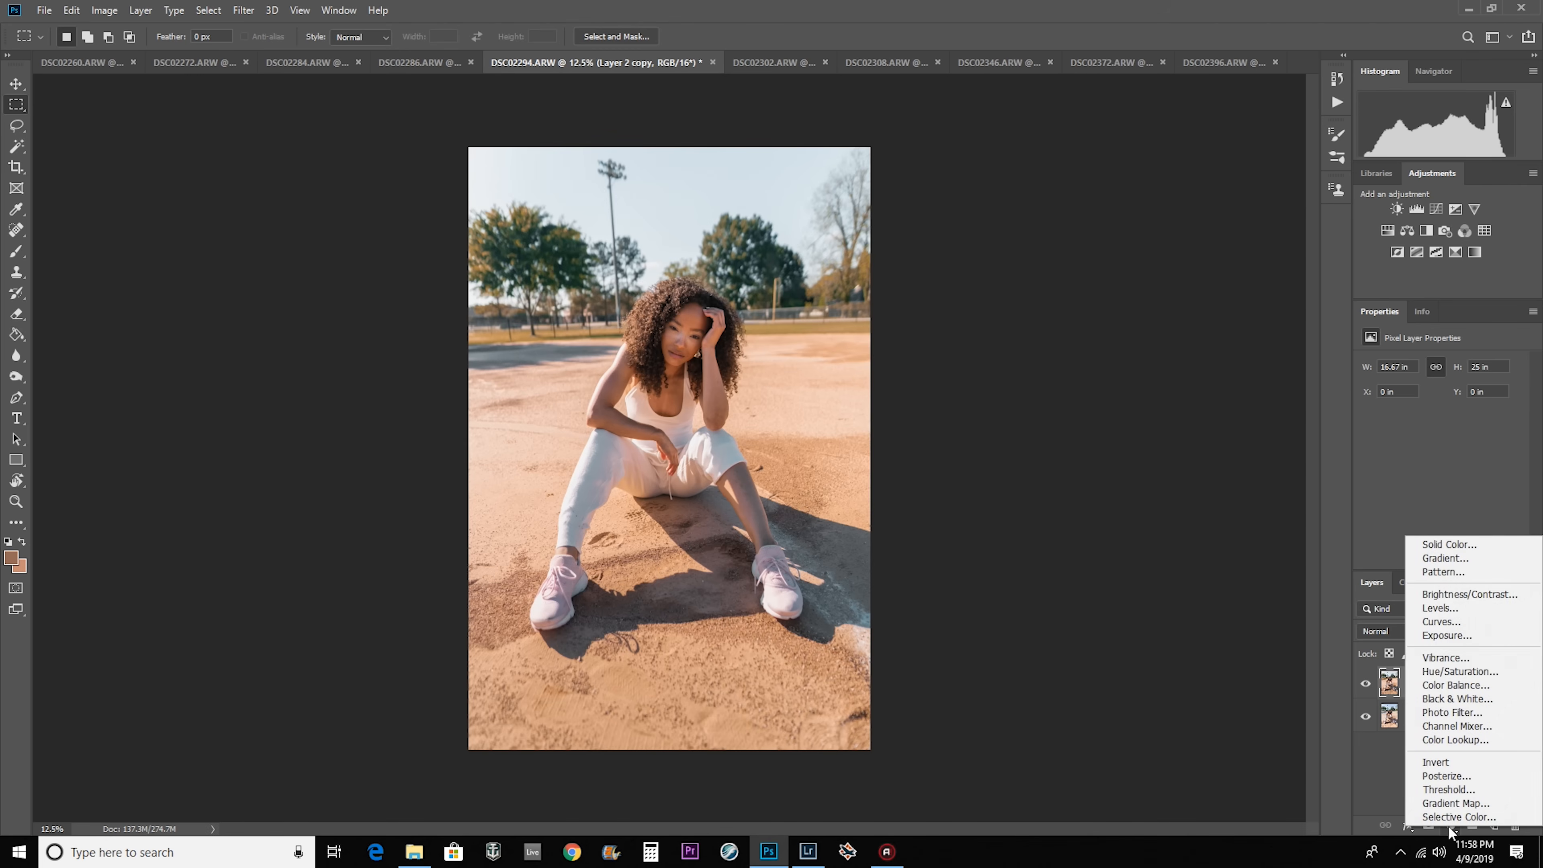
{"action": "left_click", "coordinate": [1450, 621]}
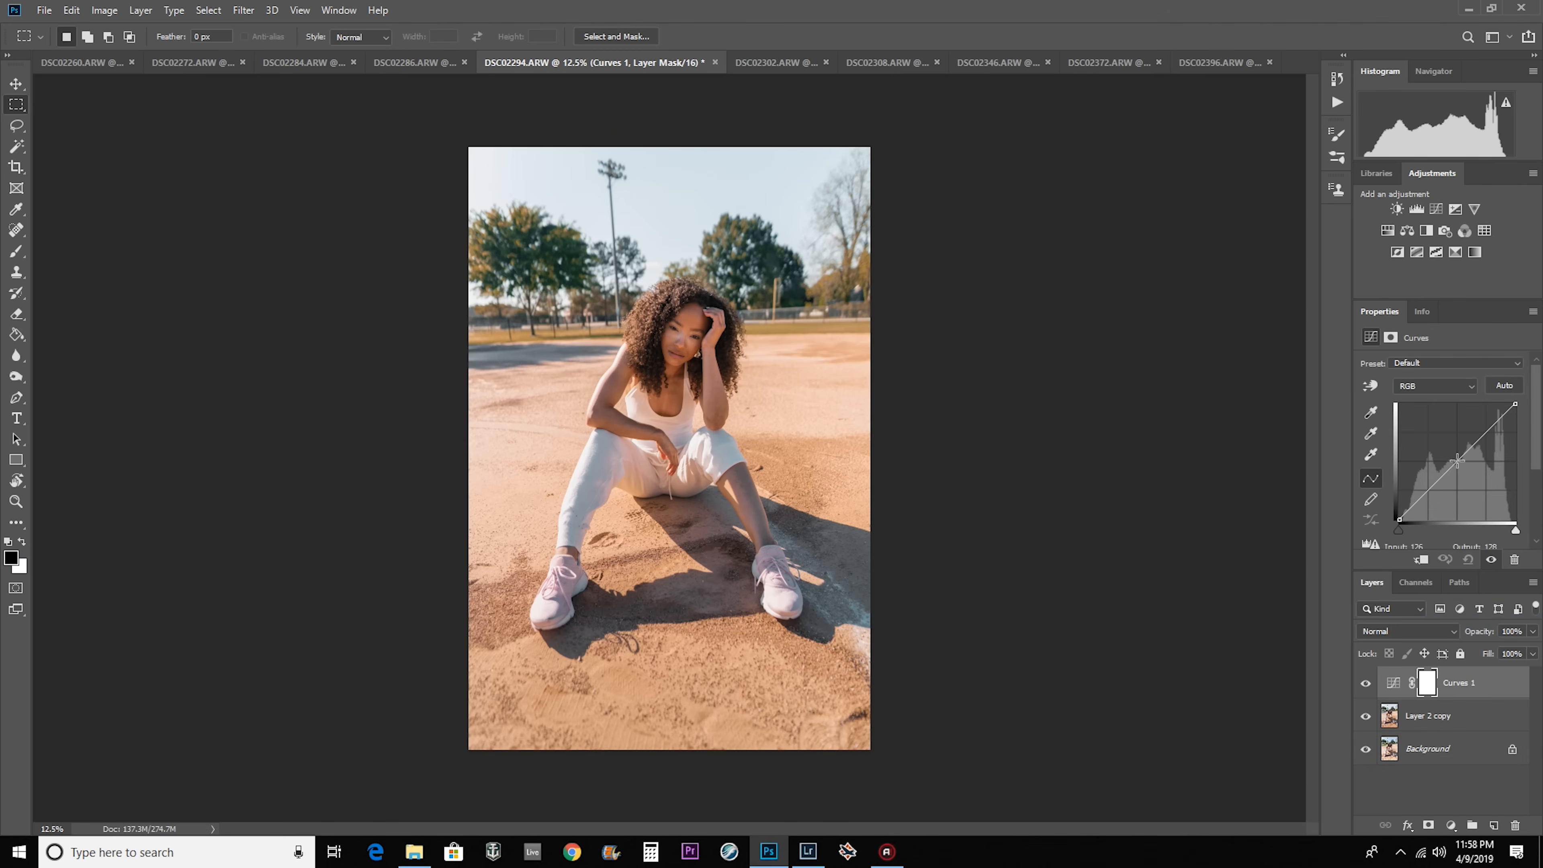
{"action": "left_click_drag", "start_coordinate": [1458, 469], "coordinate": [1459, 474]}
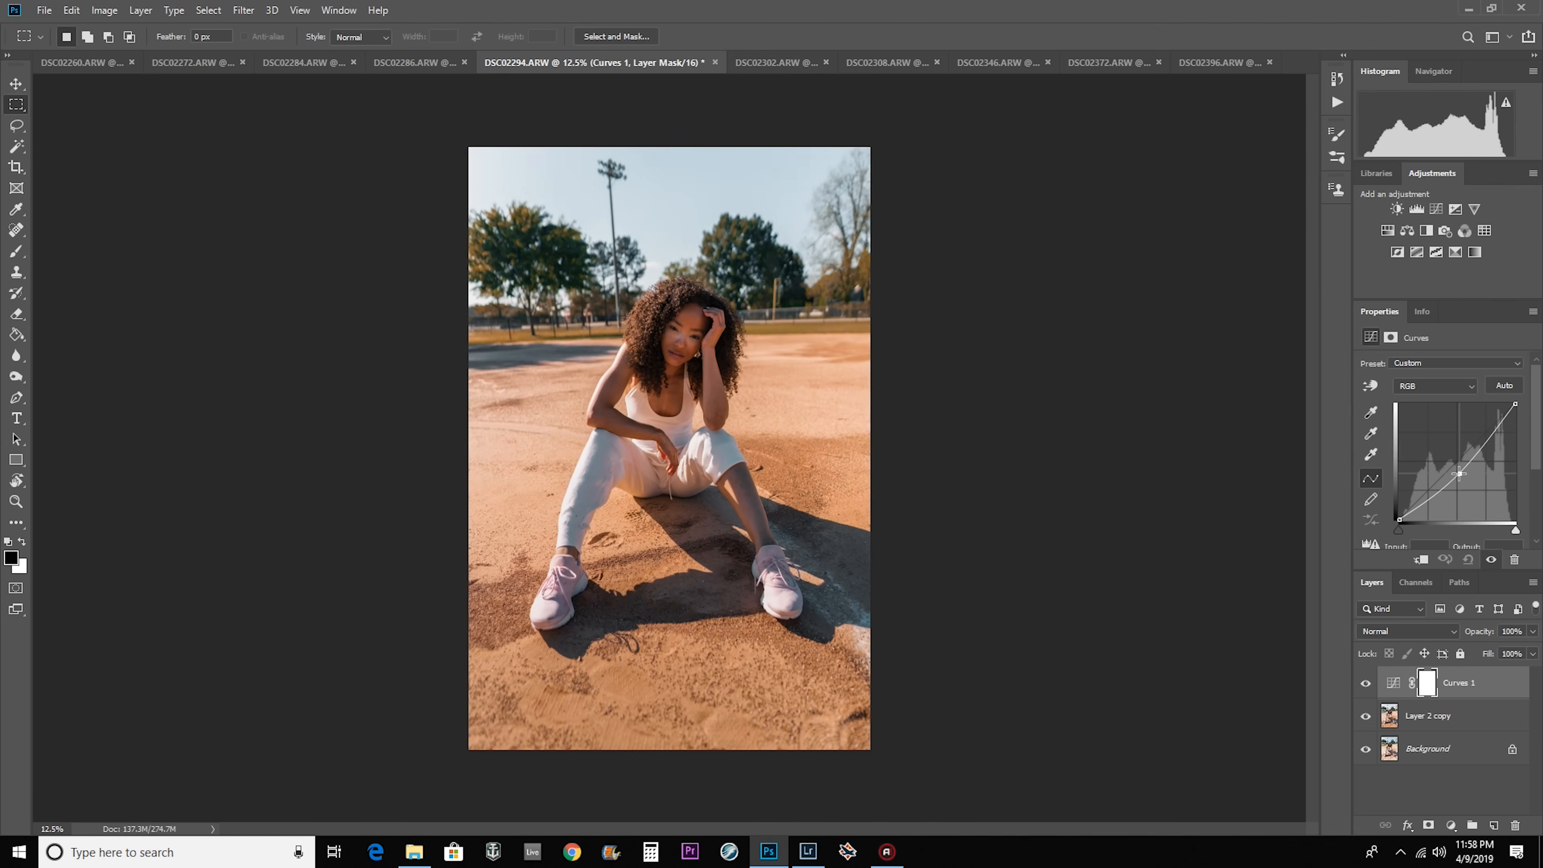
{"action": "left_click", "coordinate": [1426, 687]}
{"action": "scroll", "coordinate": [1538, 468], "scroll_direction": "down", "scroll_amount": 1}
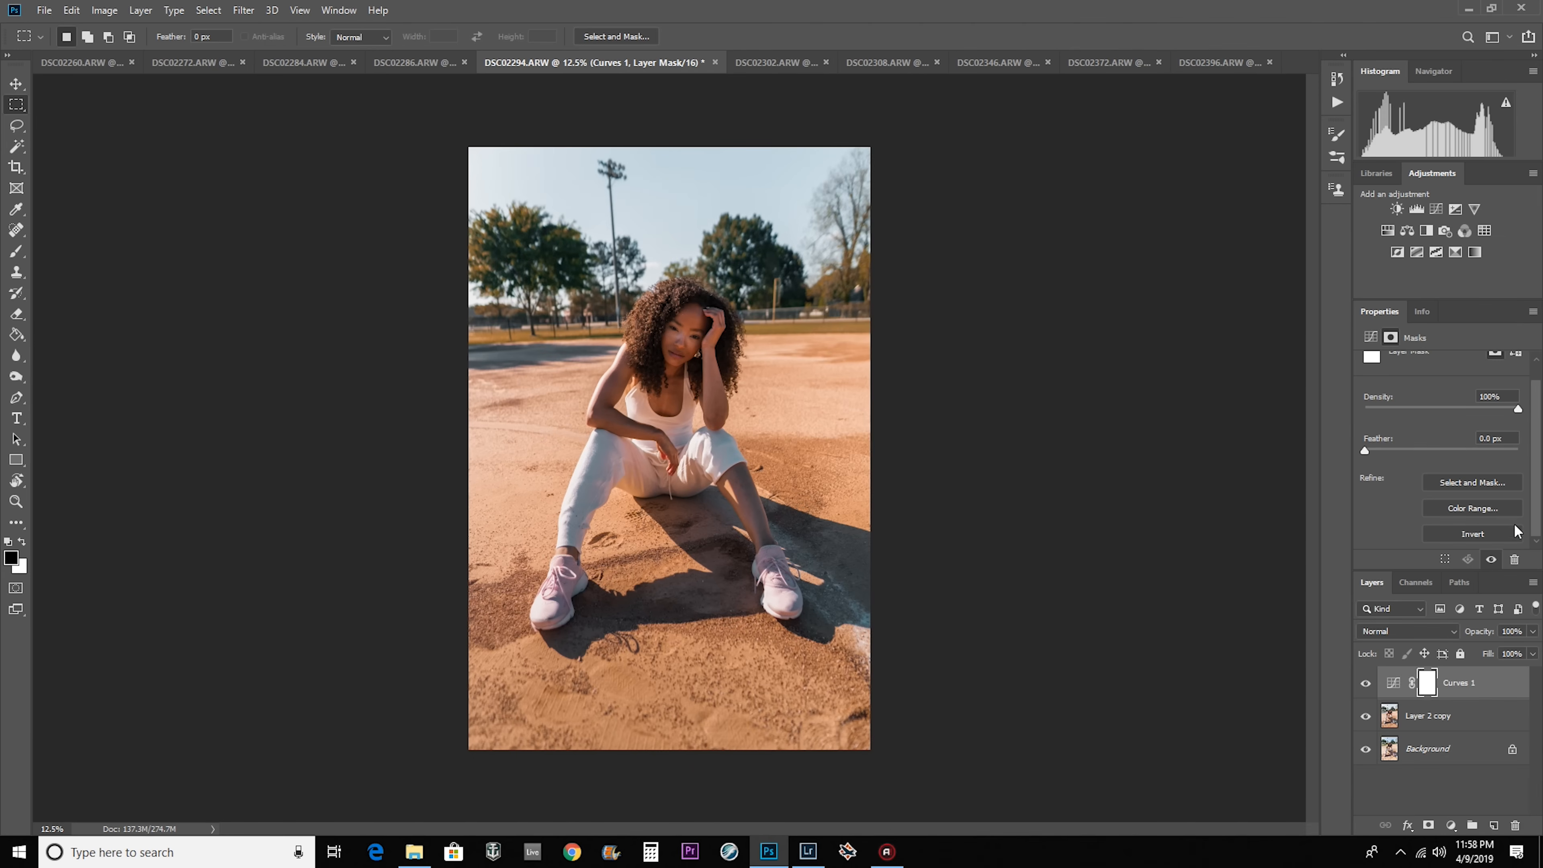
{"action": "left_click", "coordinate": [1476, 537]}
Try darkening the face's shadow areas by painting white on the Curves mask at 5% flow, and delete the Curves layer.
{"action": "left_click", "coordinate": [17, 251]}
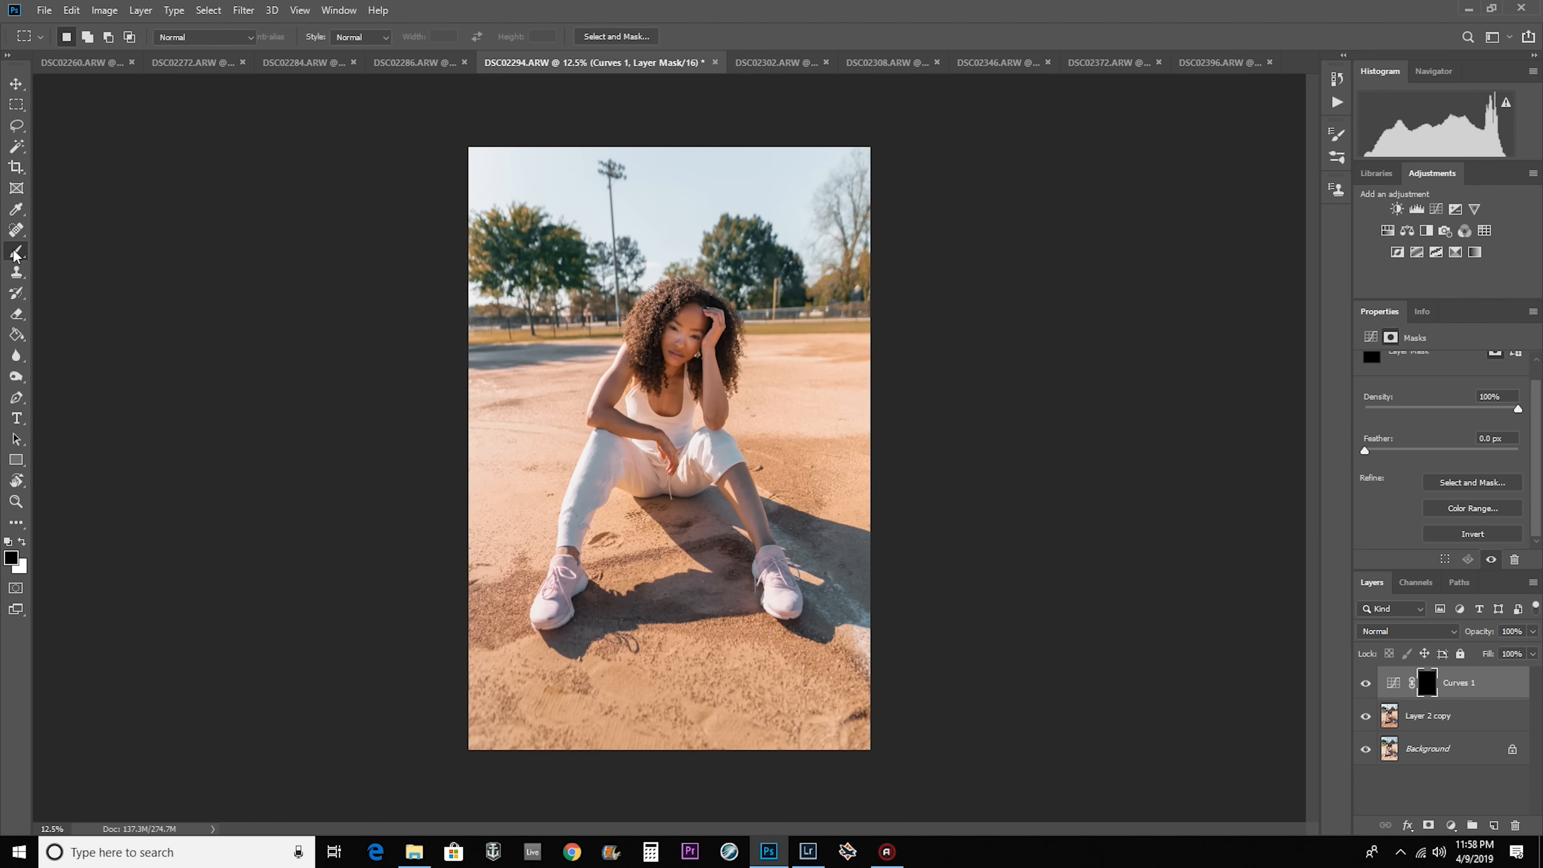
{"action": "scroll", "coordinate": [666, 339], "scroll_direction": "up", "scroll_amount": 10}
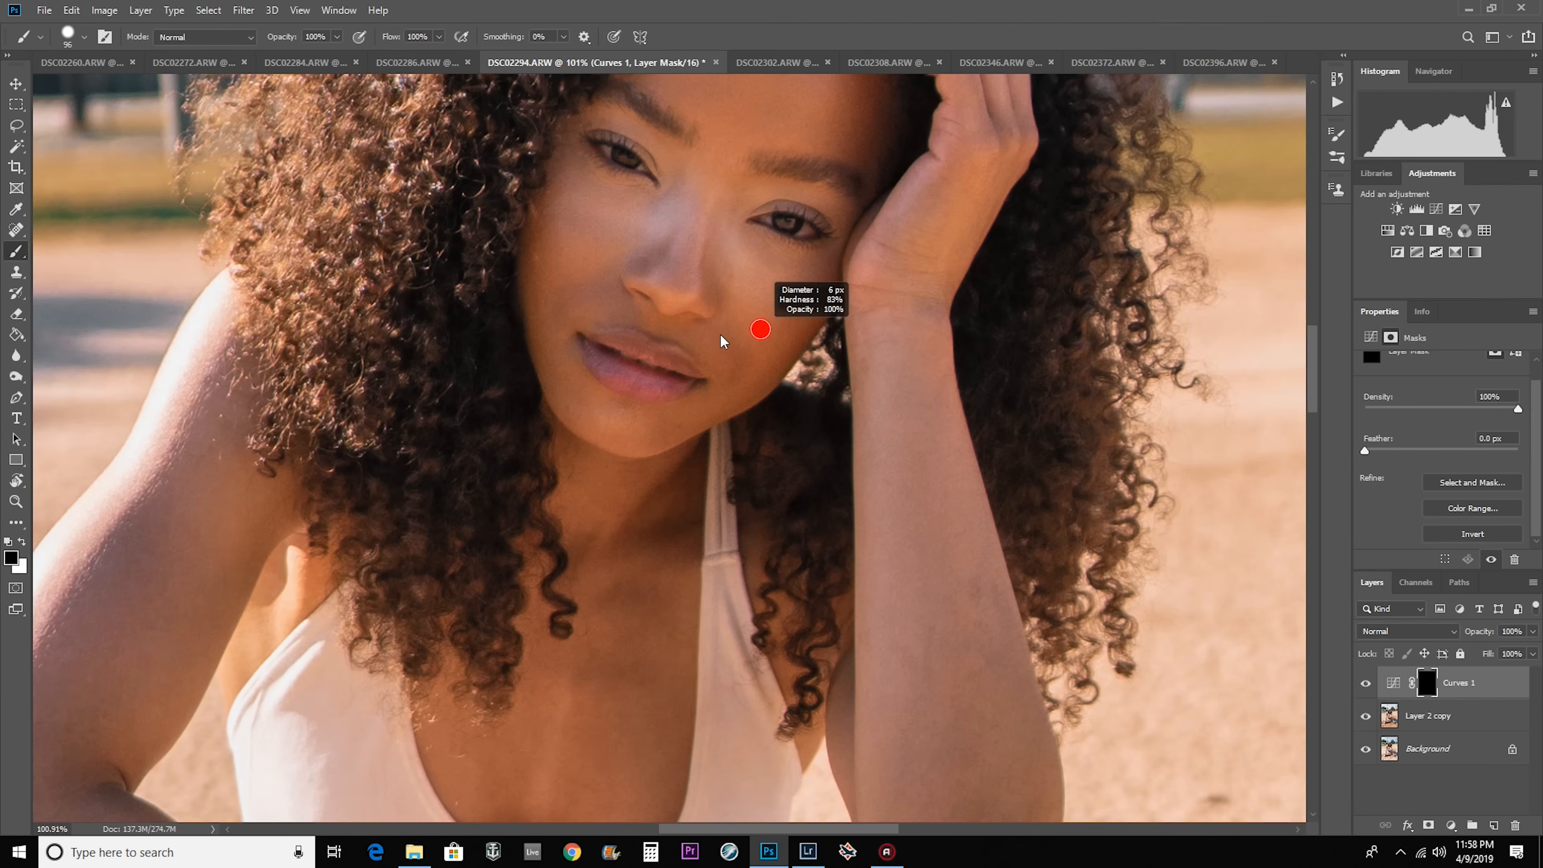
{"action": "left_click_drag", "start_coordinate": [721, 336], "coordinate": [758, 339]}
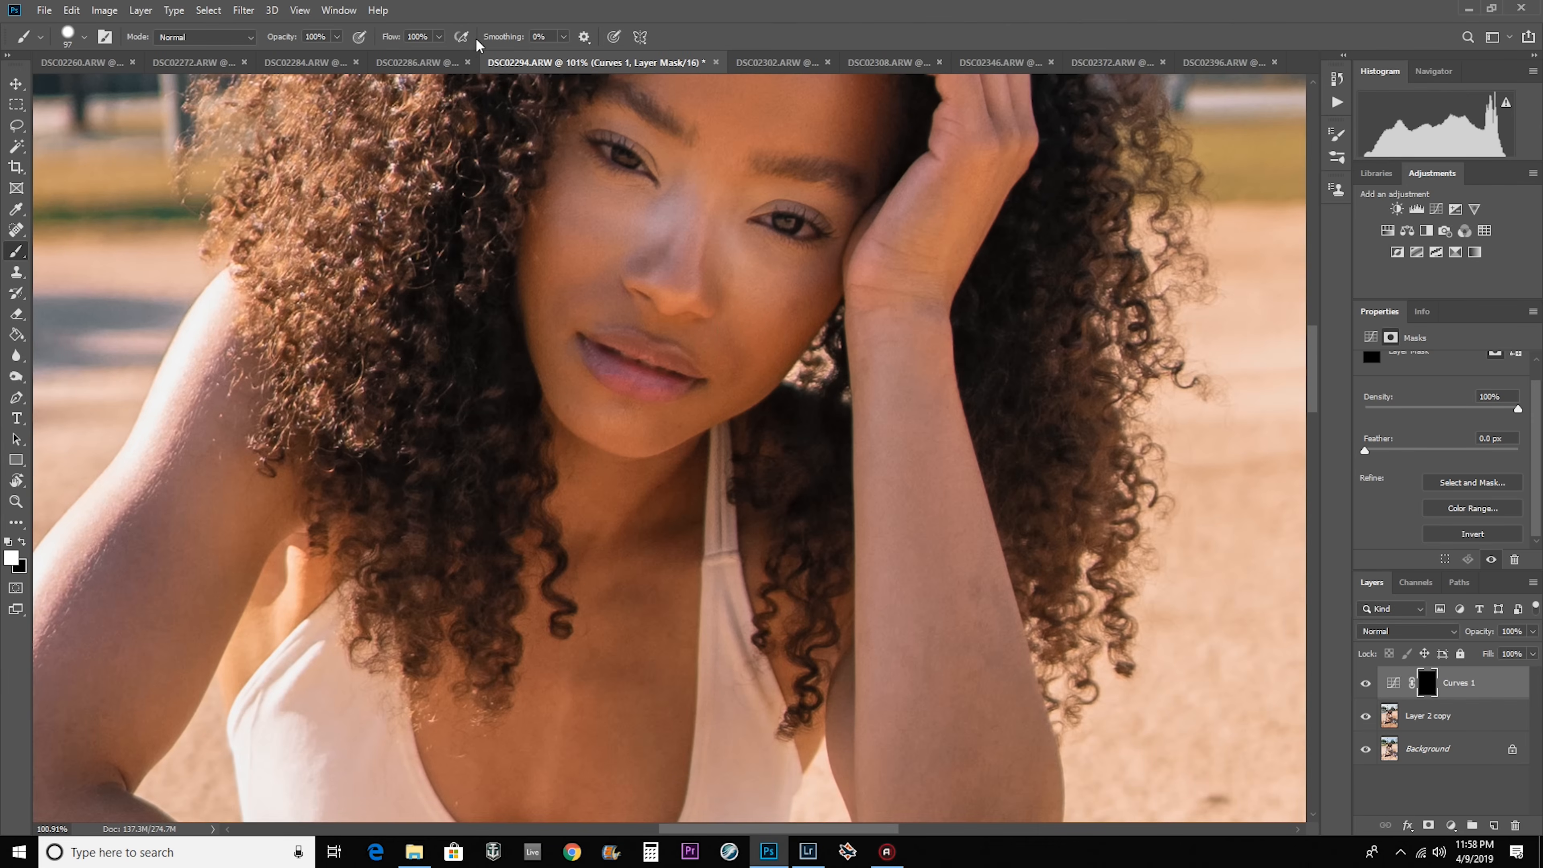
{"action": "left_click", "coordinate": [439, 36]}
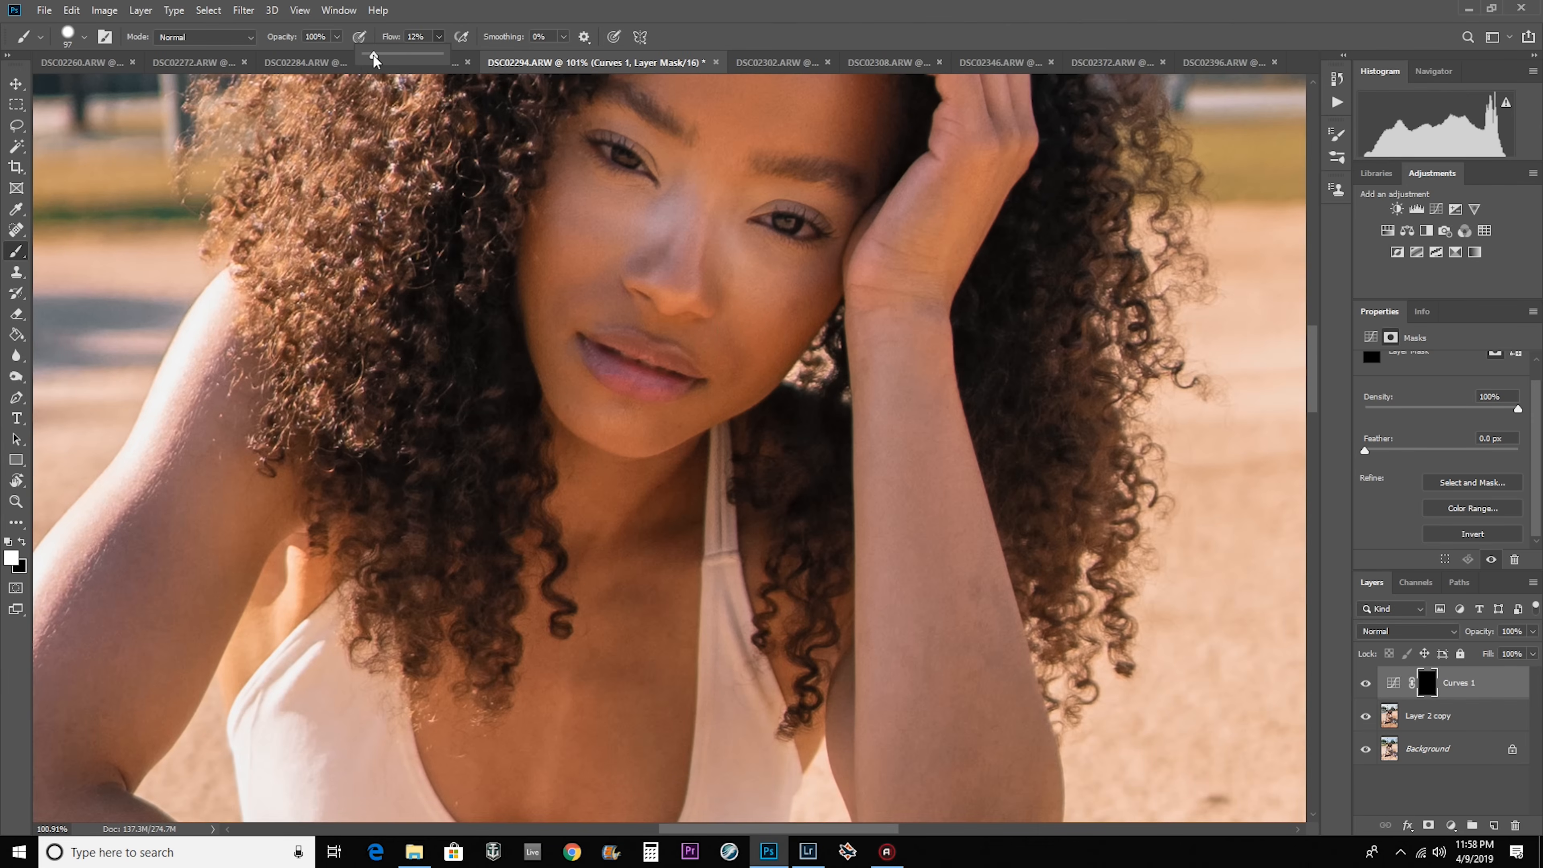
{"action": "mouse_move", "coordinate": [555, 247]}
{"action": "left_mouse_down"}
{"action": "mouse_move", "coordinate": [548, 347]}
{"action": "mouse_move", "coordinate": [554, 193]}
{"action": "mouse_move", "coordinate": [579, 493]}
{"action": "mouse_move", "coordinate": [554, 219]}
{"action": "mouse_move", "coordinate": [576, 89]}
{"action": "mouse_move", "coordinate": [560, 207]}
{"action": "mouse_move", "coordinate": [566, 510]}
{"action": "mouse_move", "coordinate": [616, 547]}
{"action": "left_mouse_up"}
{"action": "left_click", "coordinate": [1366, 683]}
{"action": "left_click", "coordinate": [1365, 682]}
{"action": "left_click", "coordinate": [1366, 682]}
{"action": "left_click", "coordinate": [1365, 682]}
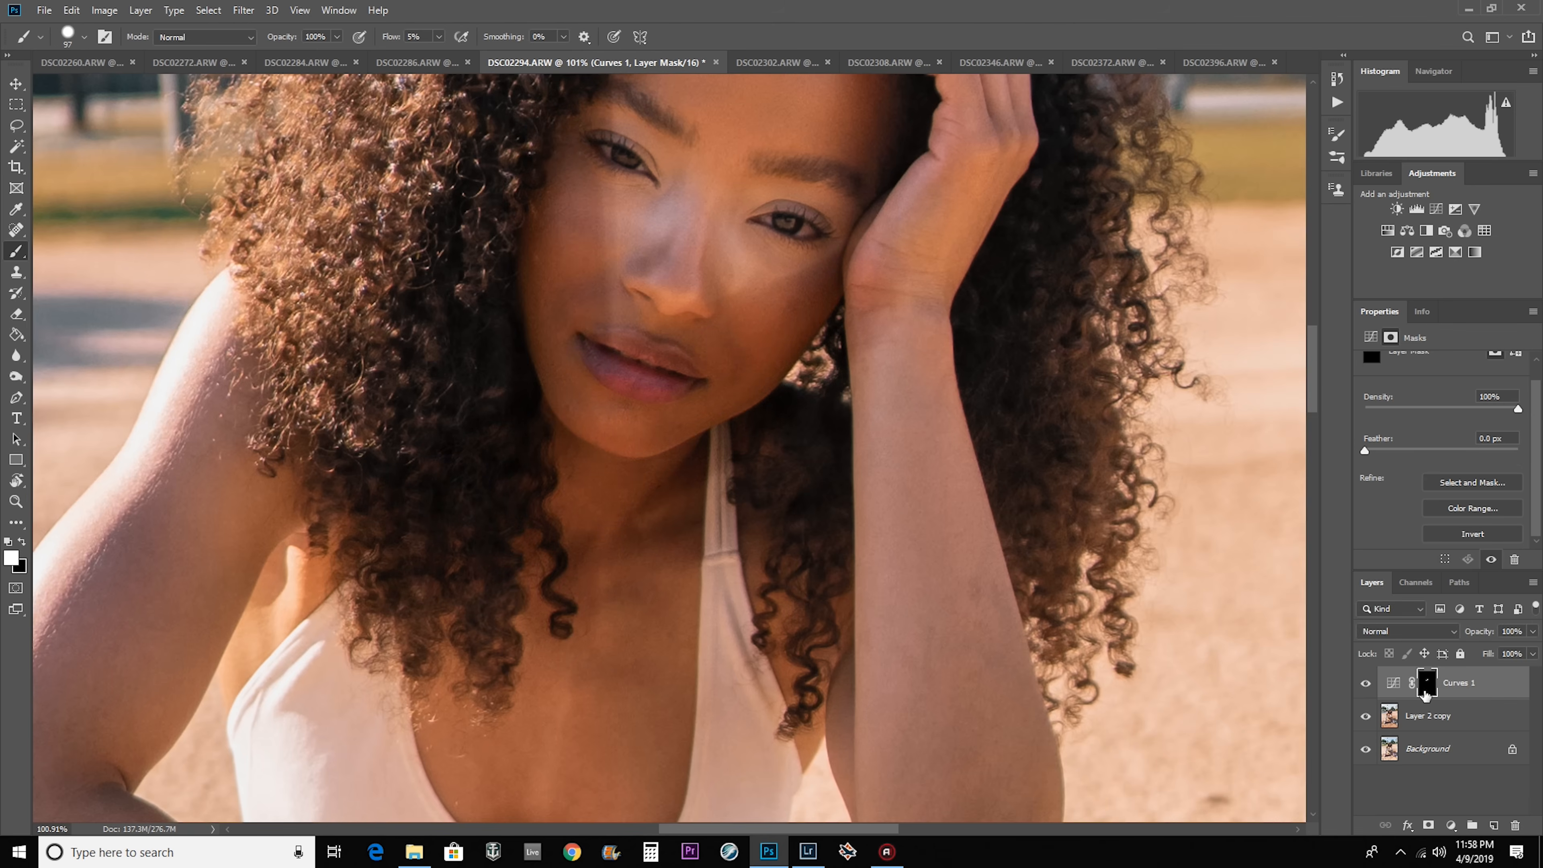
{"action": "left_click", "coordinate": [1460, 693]}
{"action": "key", "text": "Delete"}
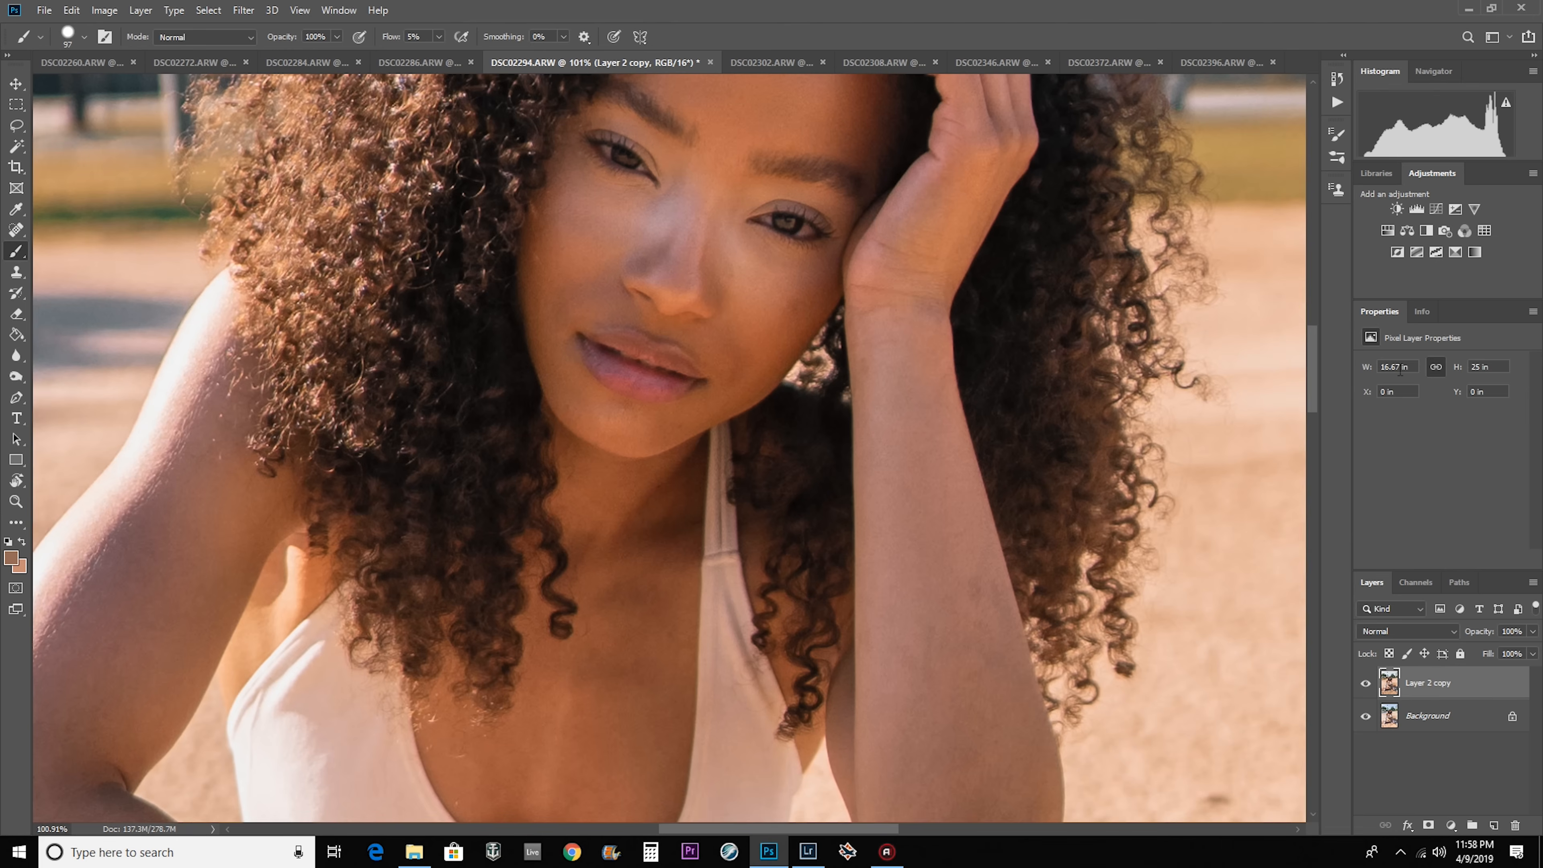
Run the Burn action on DSC02294 to add a darkening Curves layer with a black mask, accepting its default settings.
{"action": "left_click", "coordinate": [1336, 101]}
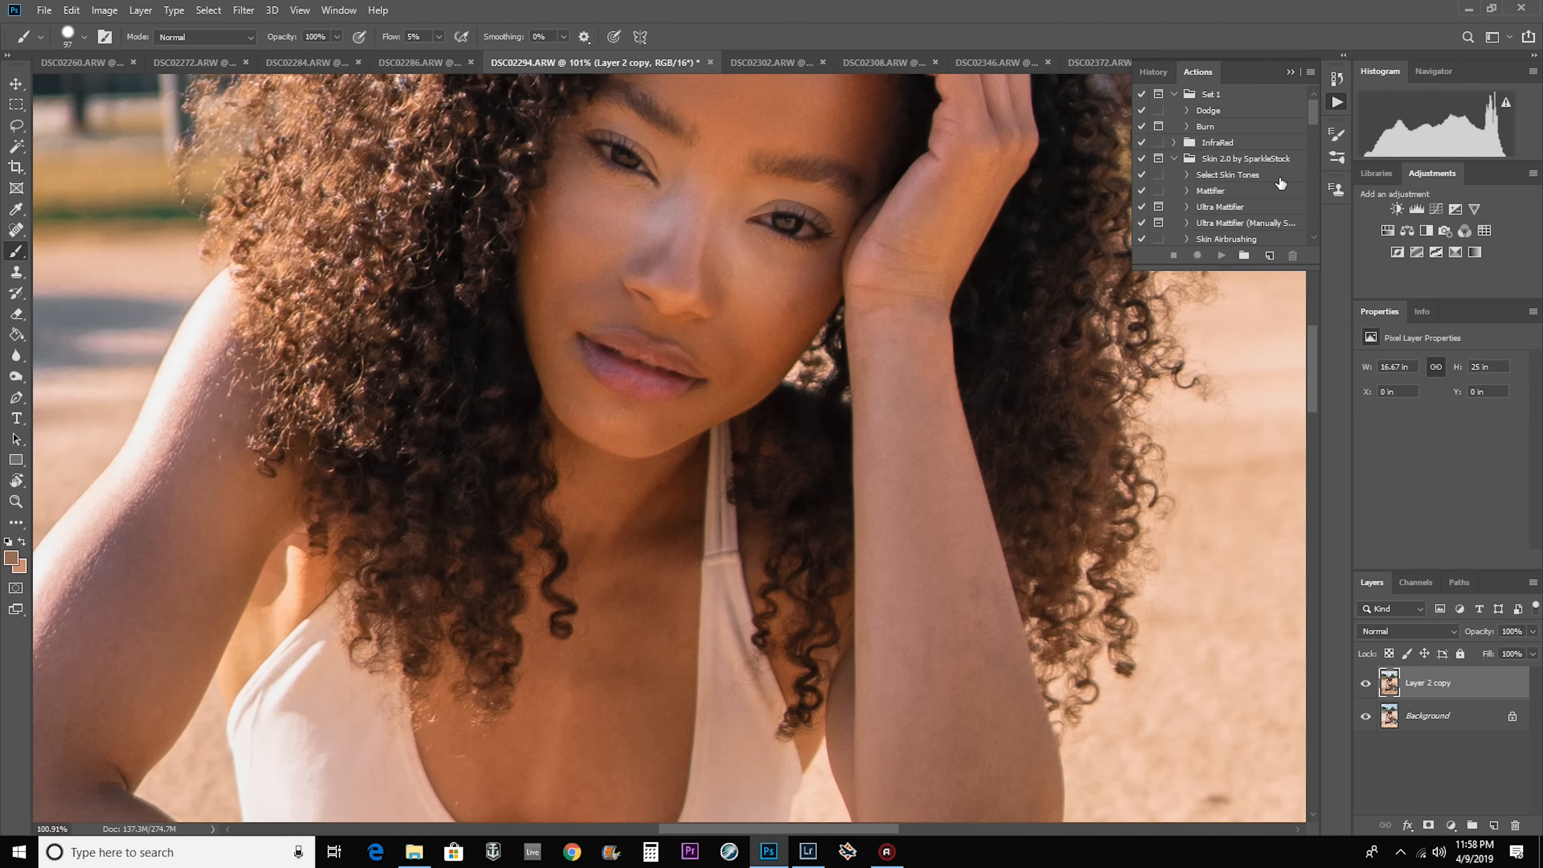
{"action": "left_click", "coordinate": [1212, 129]}
{"action": "left_click", "coordinate": [1222, 257]}
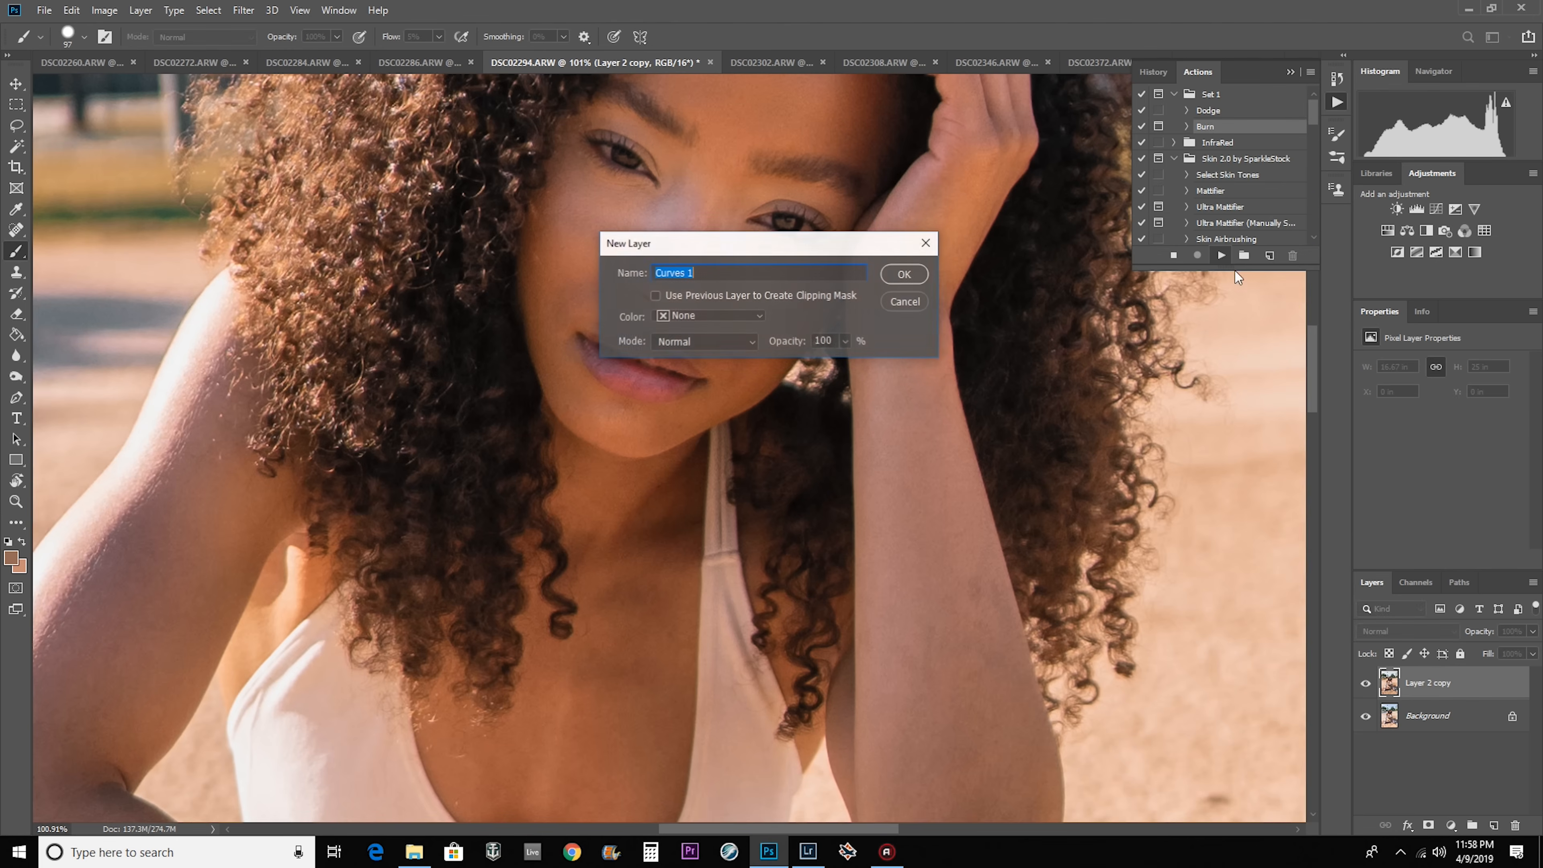
{"action": "left_click", "coordinate": [945, 263]}
{"action": "key", "text": "Return"}
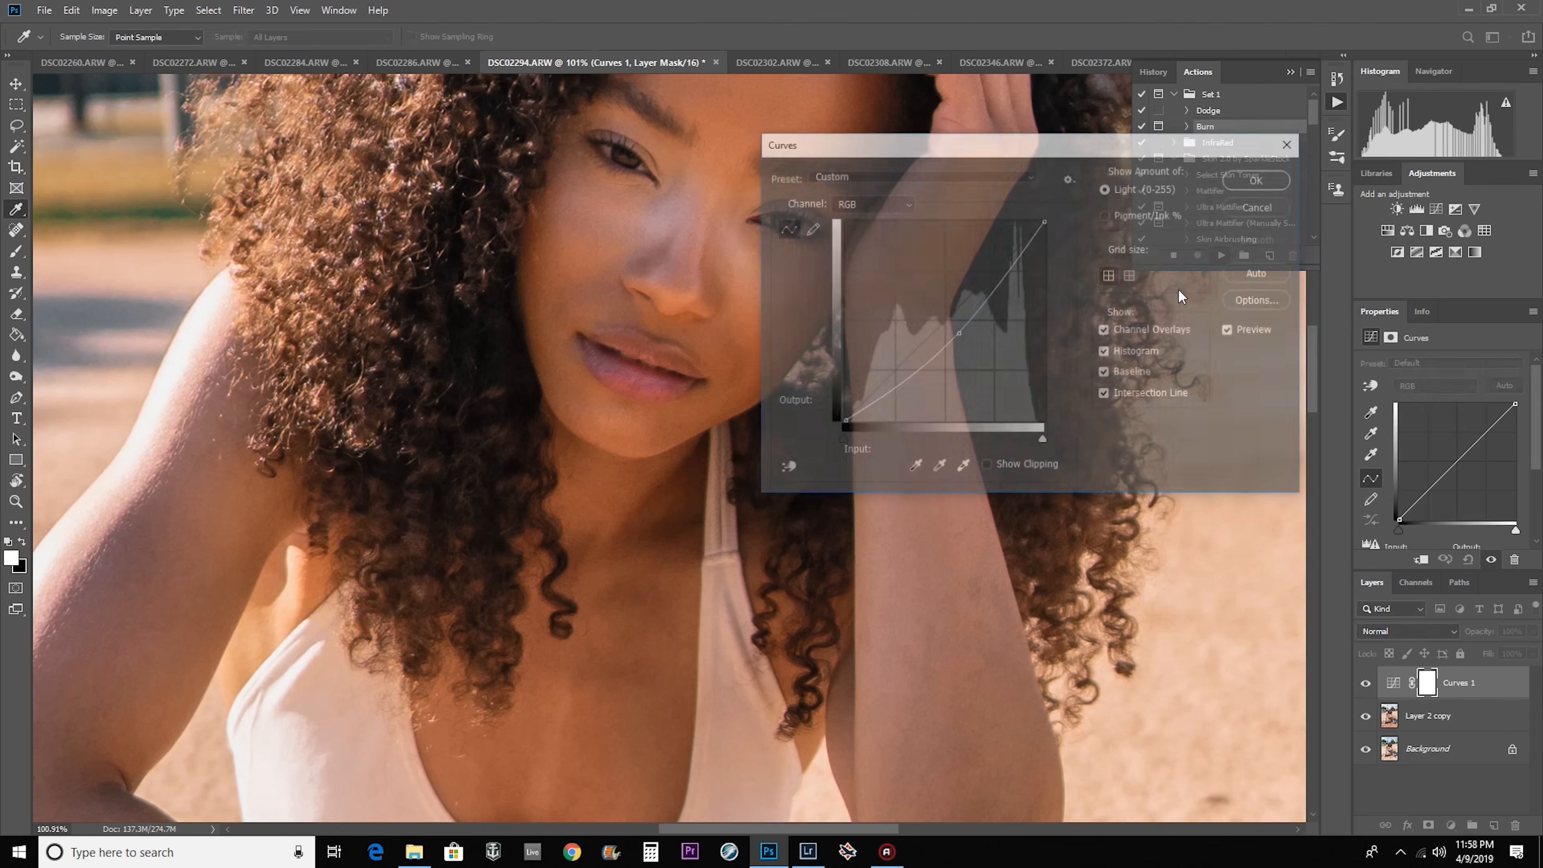
{"action": "key", "text": "Return"}
{"action": "left_click", "coordinate": [1292, 70]}
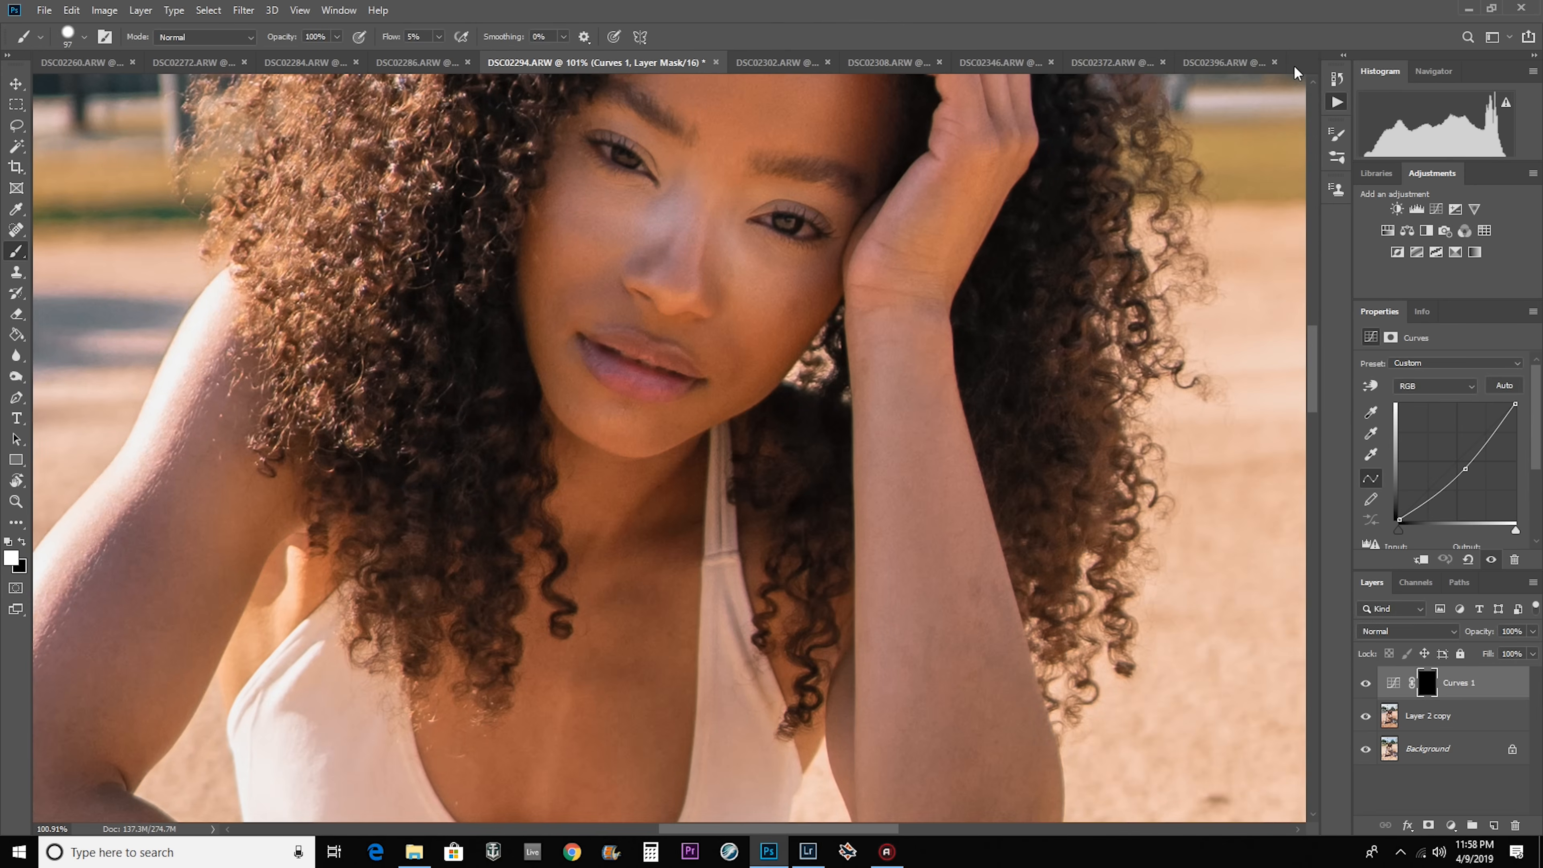
Copy the Curves burn layer from DSC02294 into the other open photos and return to DSC02294.
{"action": "left_click_drag", "start_coordinate": [1476, 686], "coordinate": [568, 155]}
{"action": "left_click_drag", "start_coordinate": [1470, 685], "coordinate": [705, 182]}
{"action": "left_click_drag", "start_coordinate": [1470, 686], "coordinate": [765, 152]}
{"action": "key", "text": "ctrl+z"}
{"action": "left_click_drag", "start_coordinate": [1470, 687], "coordinate": [674, 392]}
{"action": "mouse_move", "coordinate": [1488, 688]}
{"action": "left_mouse_down"}
{"action": "mouse_move", "coordinate": [1229, 71]}
{"action": "mouse_move", "coordinate": [647, 379]}
{"action": "left_mouse_up"}
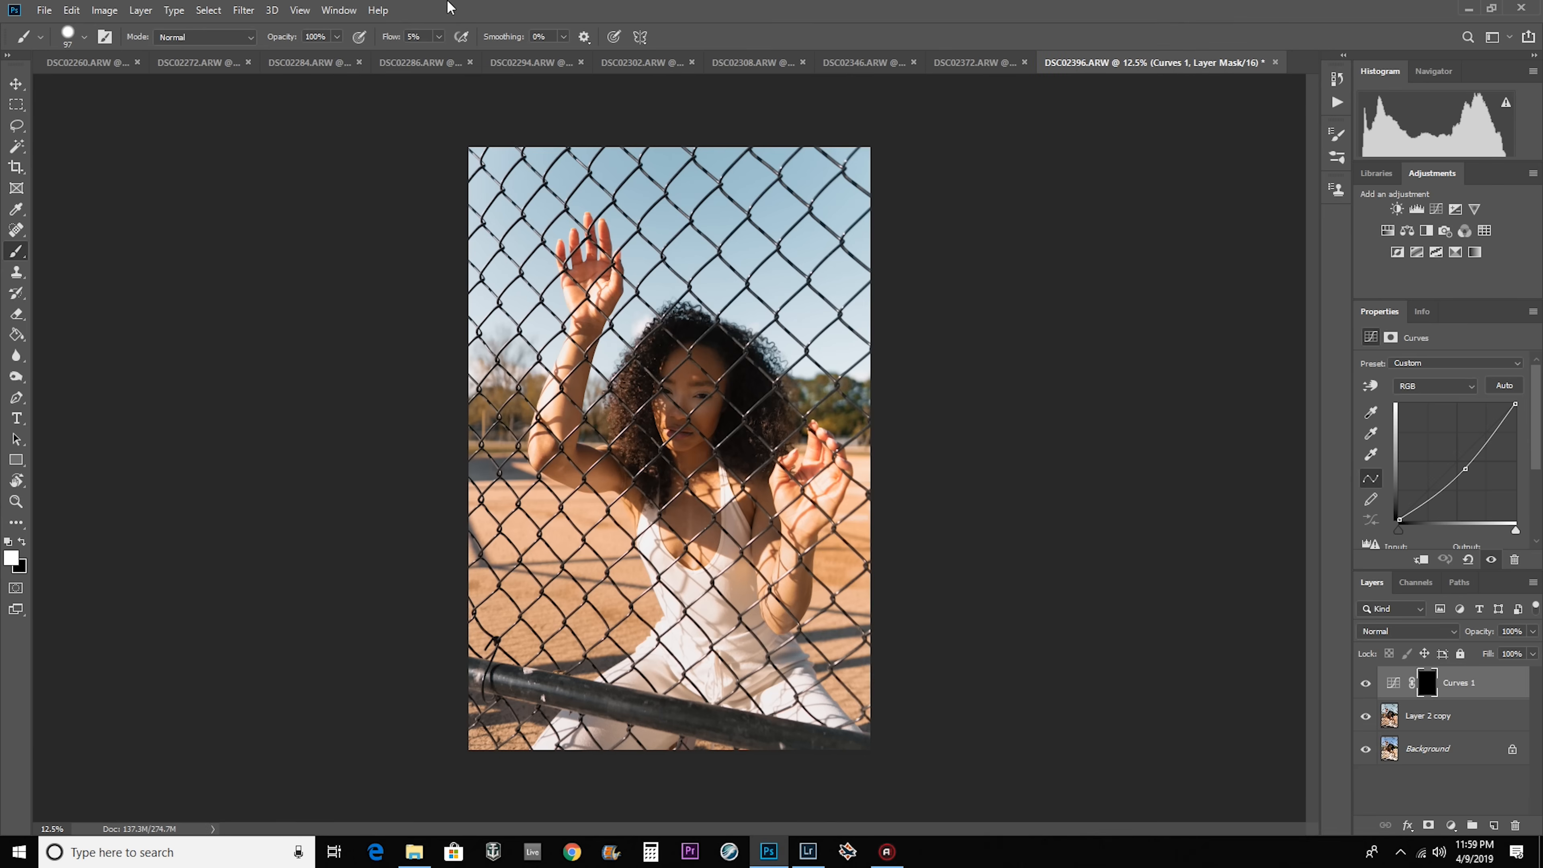
{"action": "left_click", "coordinate": [547, 62]}
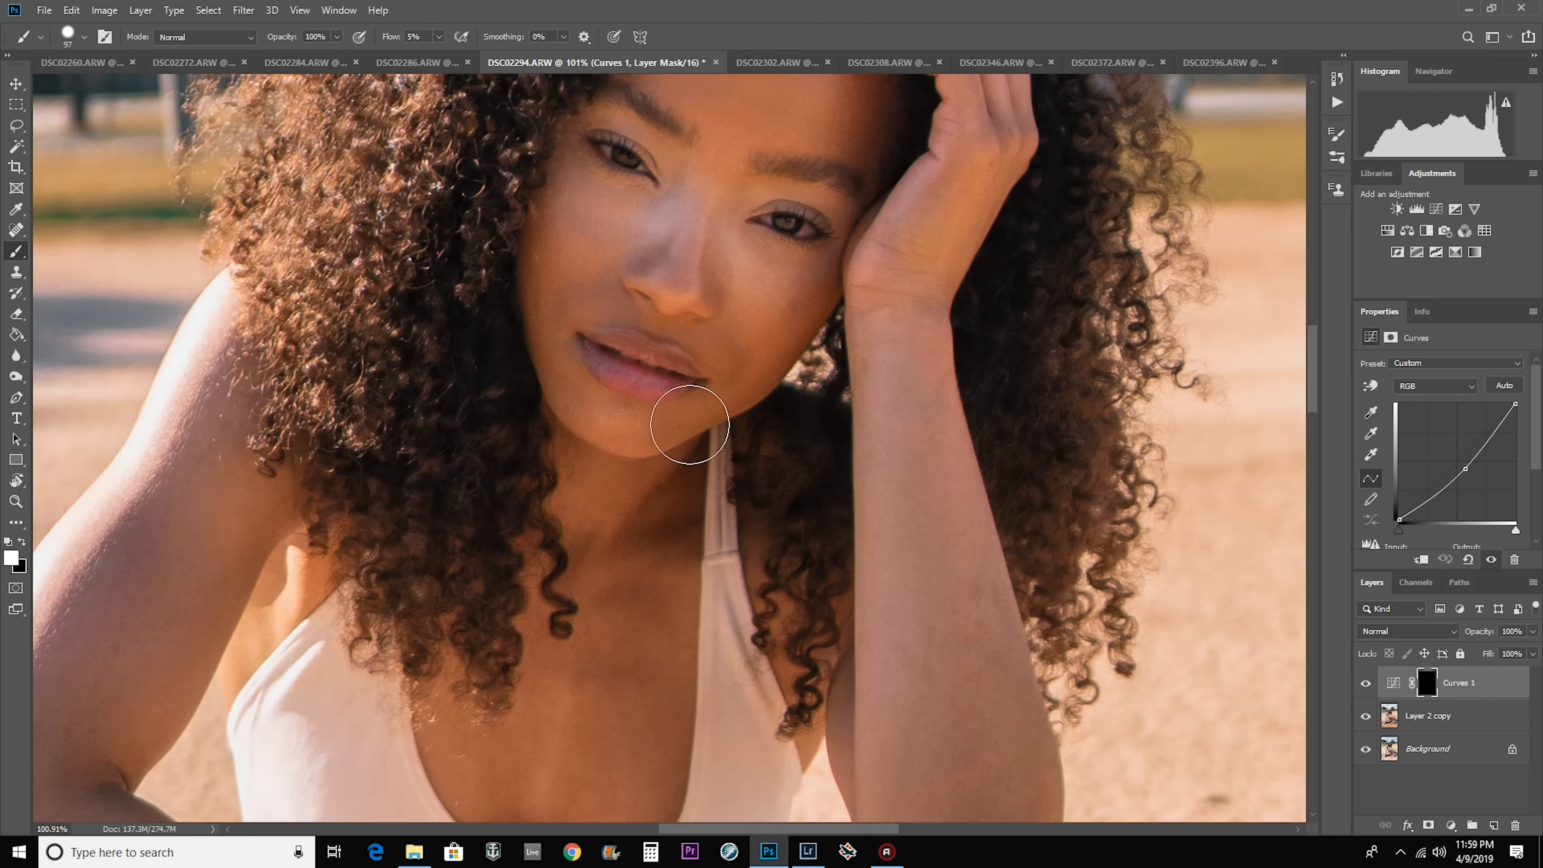
Start burning the face on the Curves mask with a soft white brush of about 114 px, and set the brush flow to 3%.
{"action": "scroll", "coordinate": [704, 413], "scroll_direction": "down", "scroll_amount": 4}
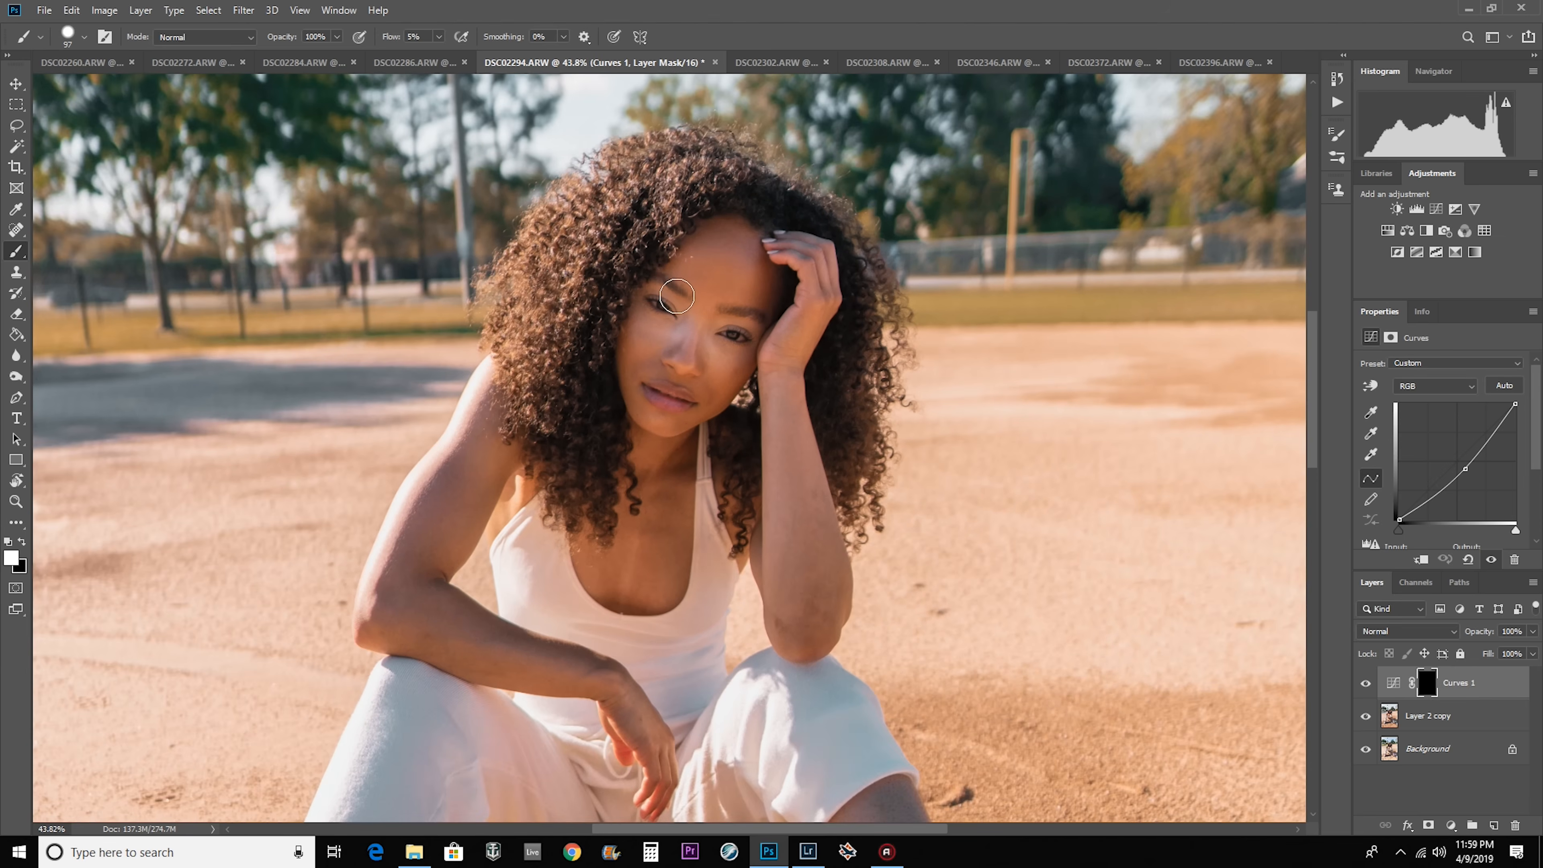
{"action": "scroll", "coordinate": [676, 298], "scroll_direction": "down", "scroll_amount": 3}
{"action": "scroll", "coordinate": [676, 298], "scroll_direction": "up", "scroll_amount": 5}
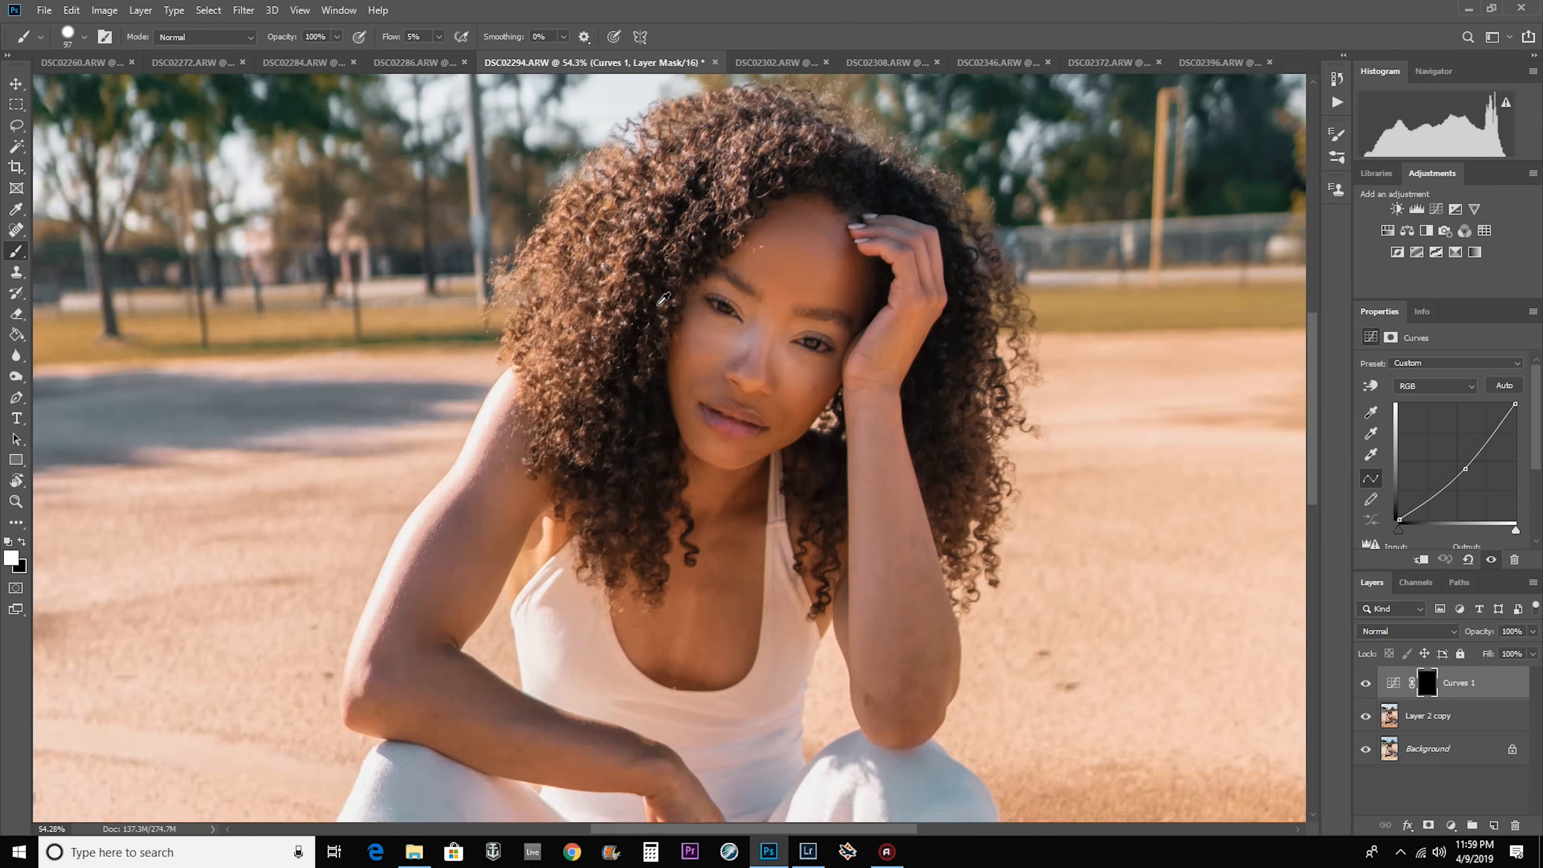
{"action": "scroll", "coordinate": [827, 309], "scroll_direction": "up", "scroll_amount": 1}
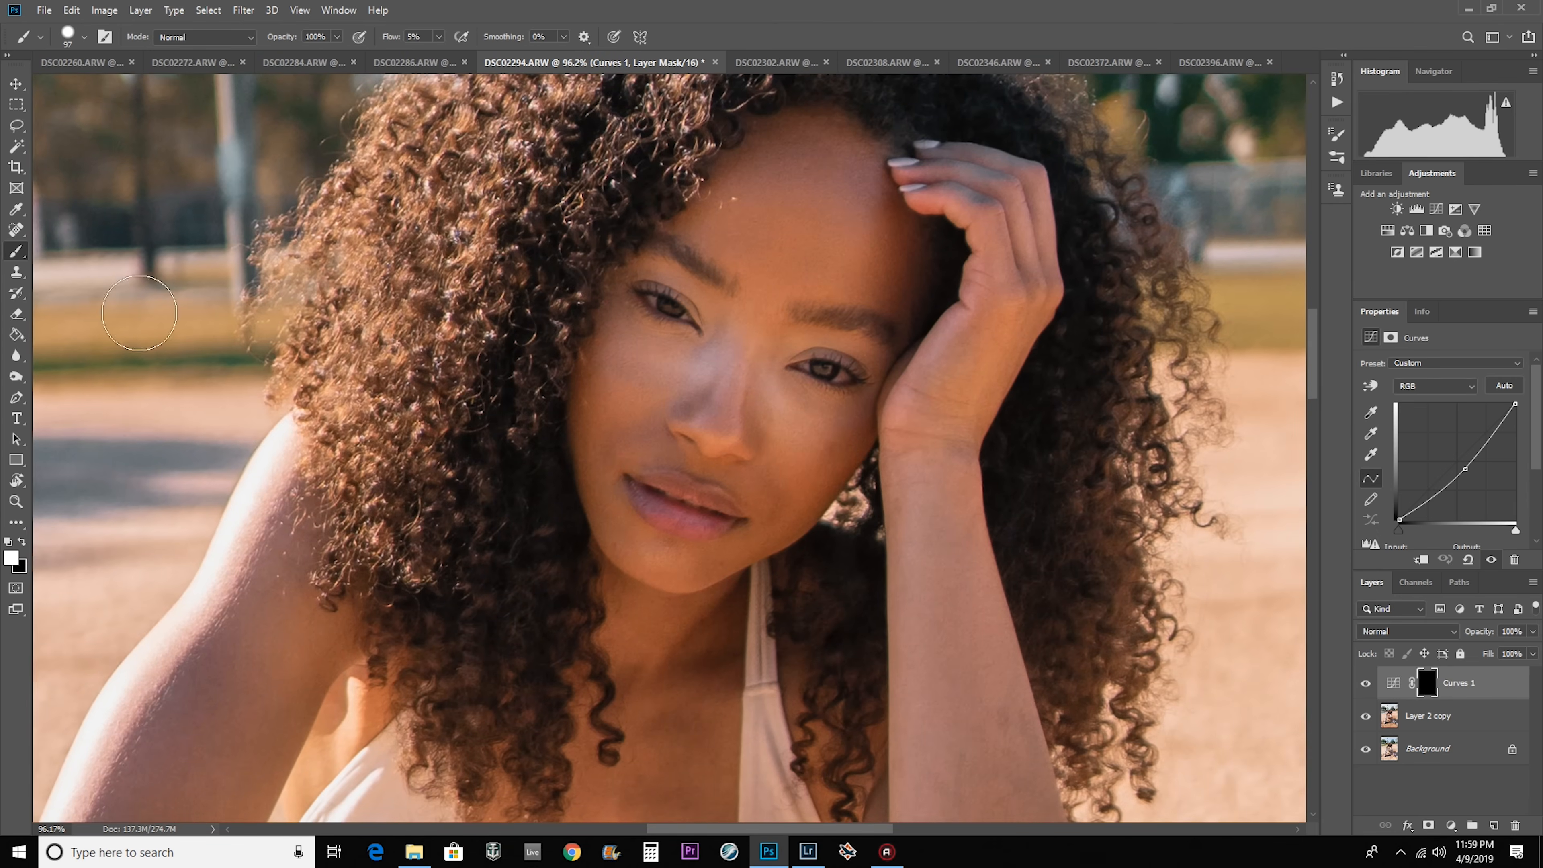
{"action": "right_click", "coordinate": [866, 564], "text": "alt"}
{"action": "right_click", "coordinate": [619, 576], "text": "alt"}
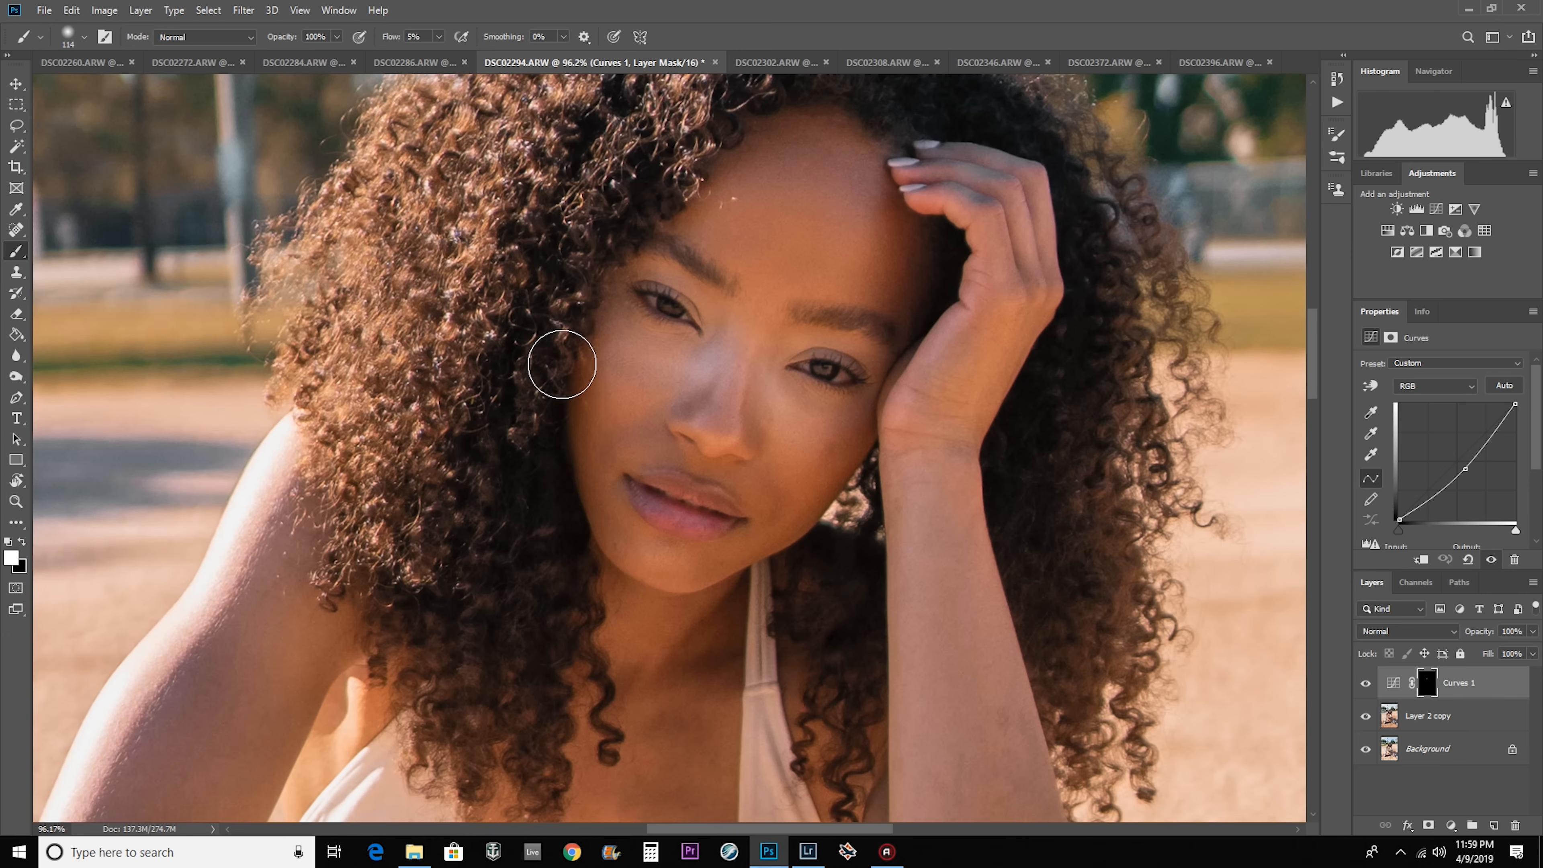
{"action": "left_click", "coordinate": [438, 37]}
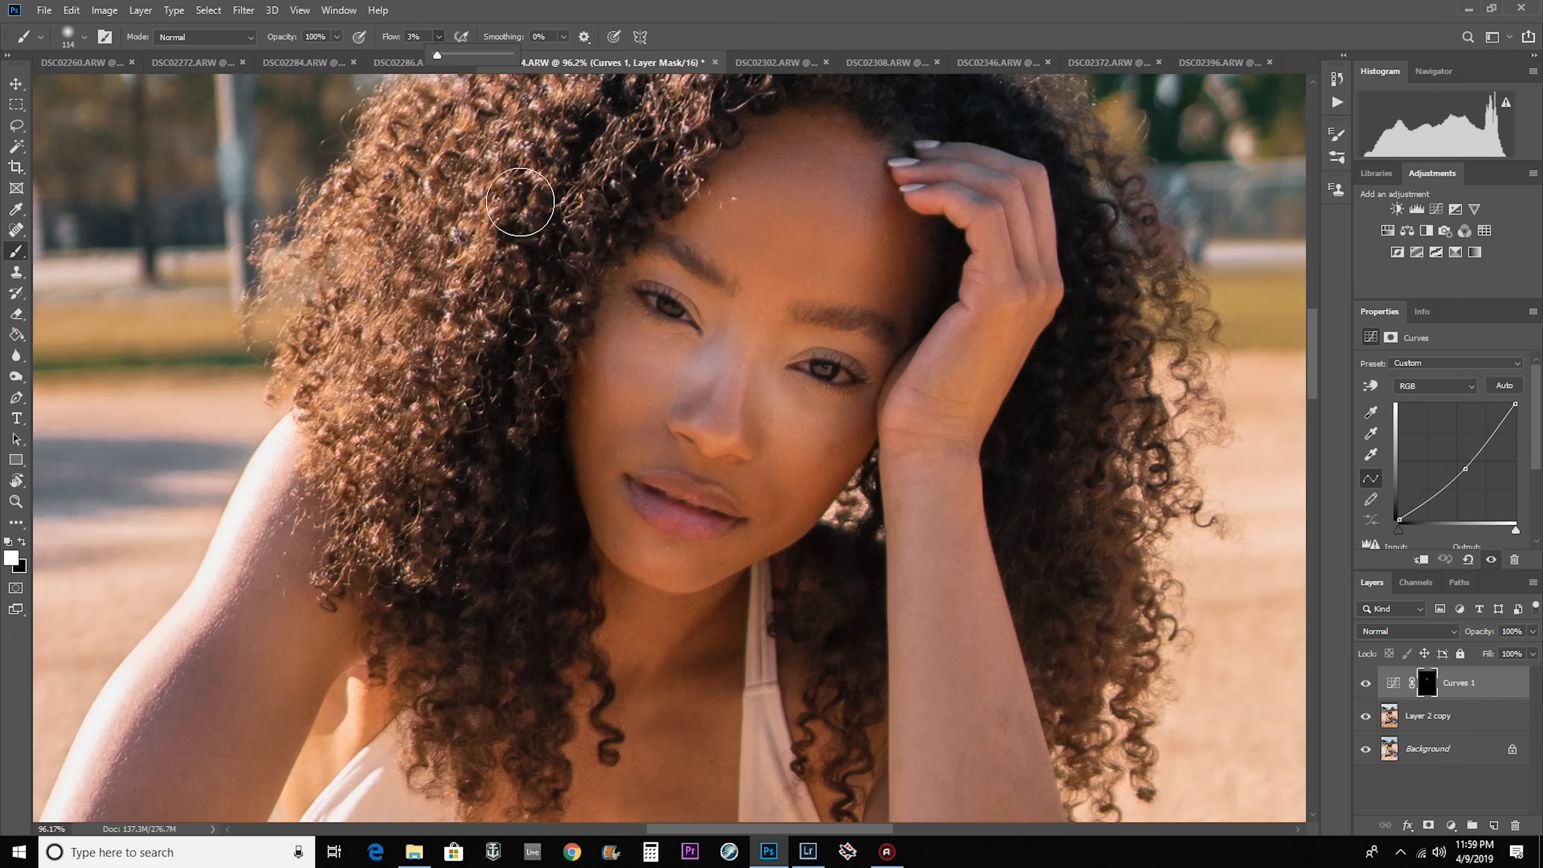
Burn the forehead, nose and cheek contours on the Curves mask with soft white strokes at 3% flow, adjusting the brush size.
{"action": "scroll", "coordinate": [623, 240], "scroll_direction": "down", "scroll_amount": 2}
{"action": "right_click", "coordinate": [669, 201], "text": "alt"}
{"action": "mouse_move", "coordinate": [682, 207]}
{"action": "left_mouse_down"}
{"action": "mouse_move", "coordinate": [844, 162]}
{"action": "mouse_move", "coordinate": [847, 214]}
{"action": "left_mouse_up"}
{"action": "mouse_move", "coordinate": [794, 456]}
{"action": "left_mouse_down"}
{"action": "mouse_move", "coordinate": [699, 511]}
{"action": "mouse_move", "coordinate": [706, 535]}
{"action": "mouse_move", "coordinate": [623, 603]}
{"action": "mouse_move", "coordinate": [592, 594]}
{"action": "mouse_move", "coordinate": [737, 609]}
{"action": "mouse_move", "coordinate": [567, 566]}
{"action": "mouse_move", "coordinate": [541, 525]}
{"action": "mouse_move", "coordinate": [735, 615]}
{"action": "mouse_move", "coordinate": [533, 511]}
{"action": "mouse_move", "coordinate": [495, 418]}
{"action": "mouse_move", "coordinate": [592, 578]}
{"action": "mouse_move", "coordinate": [536, 332]}
{"action": "mouse_move", "coordinate": [678, 609]}
{"action": "mouse_move", "coordinate": [631, 553]}
{"action": "mouse_move", "coordinate": [779, 528]}
{"action": "mouse_move", "coordinate": [758, 562]}
{"action": "mouse_move", "coordinate": [569, 639]}
{"action": "mouse_move", "coordinate": [548, 616]}
{"action": "mouse_move", "coordinate": [609, 621]}
{"action": "mouse_move", "coordinate": [575, 397]}
{"action": "mouse_move", "coordinate": [763, 495]}
{"action": "left_mouse_up"}
{"action": "left_click_drag", "start_coordinate": [730, 415], "coordinate": [716, 413]}
{"action": "scroll", "coordinate": [712, 395], "scroll_direction": "up", "scroll_amount": 5}
{"action": "left_click_drag", "start_coordinate": [738, 296], "coordinate": [711, 296]}
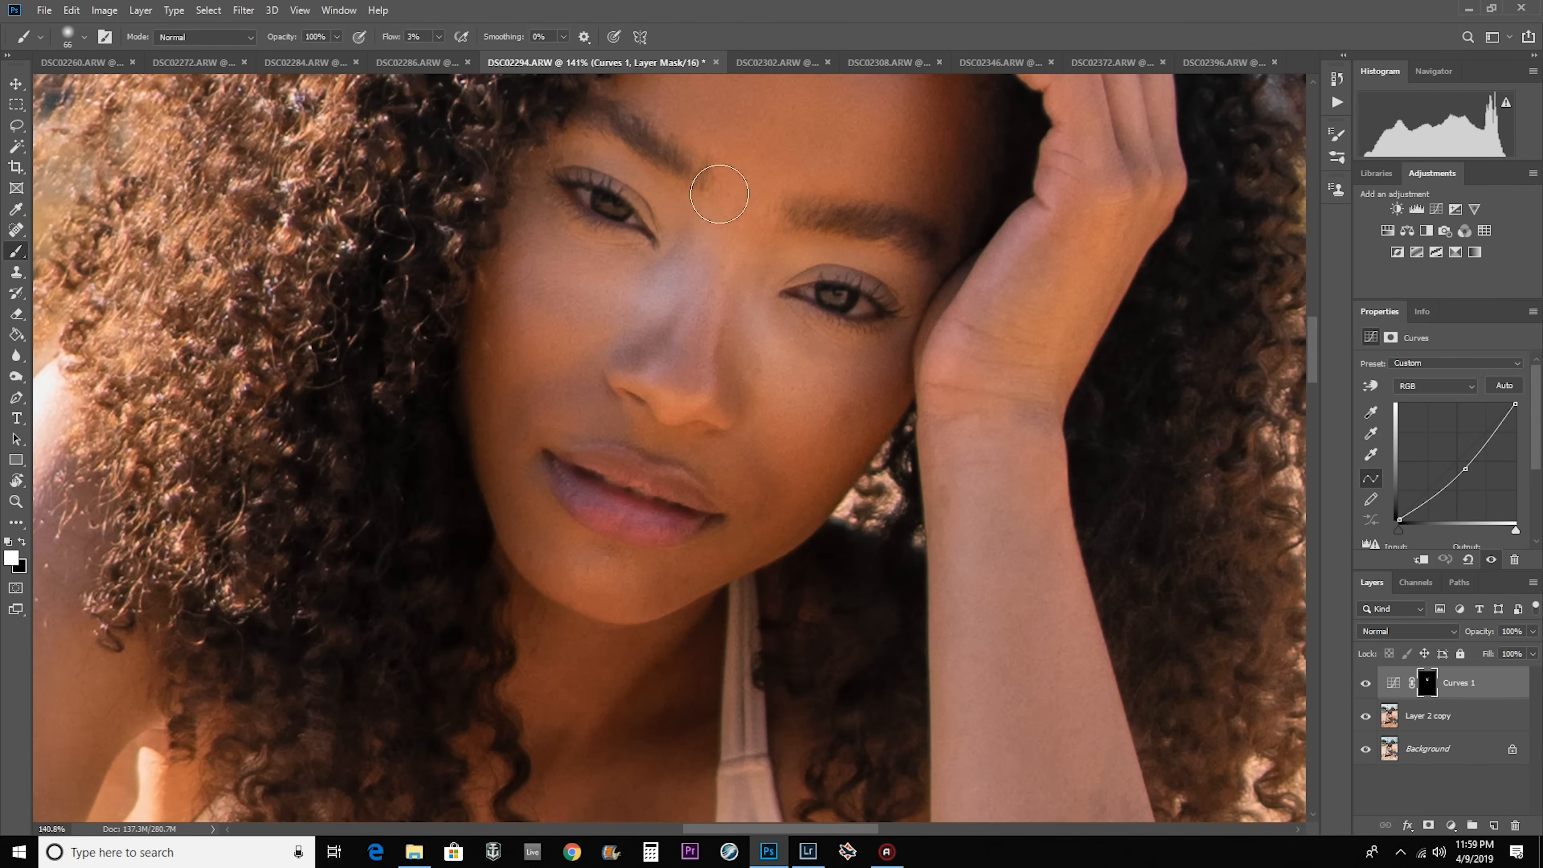
Burn the shadow areas of the arms, hand and neck on the Curves mask, using a larger brush and a finer one of about 43 px.
{"action": "scroll", "coordinate": [698, 480], "scroll_direction": "down", "scroll_amount": 7}
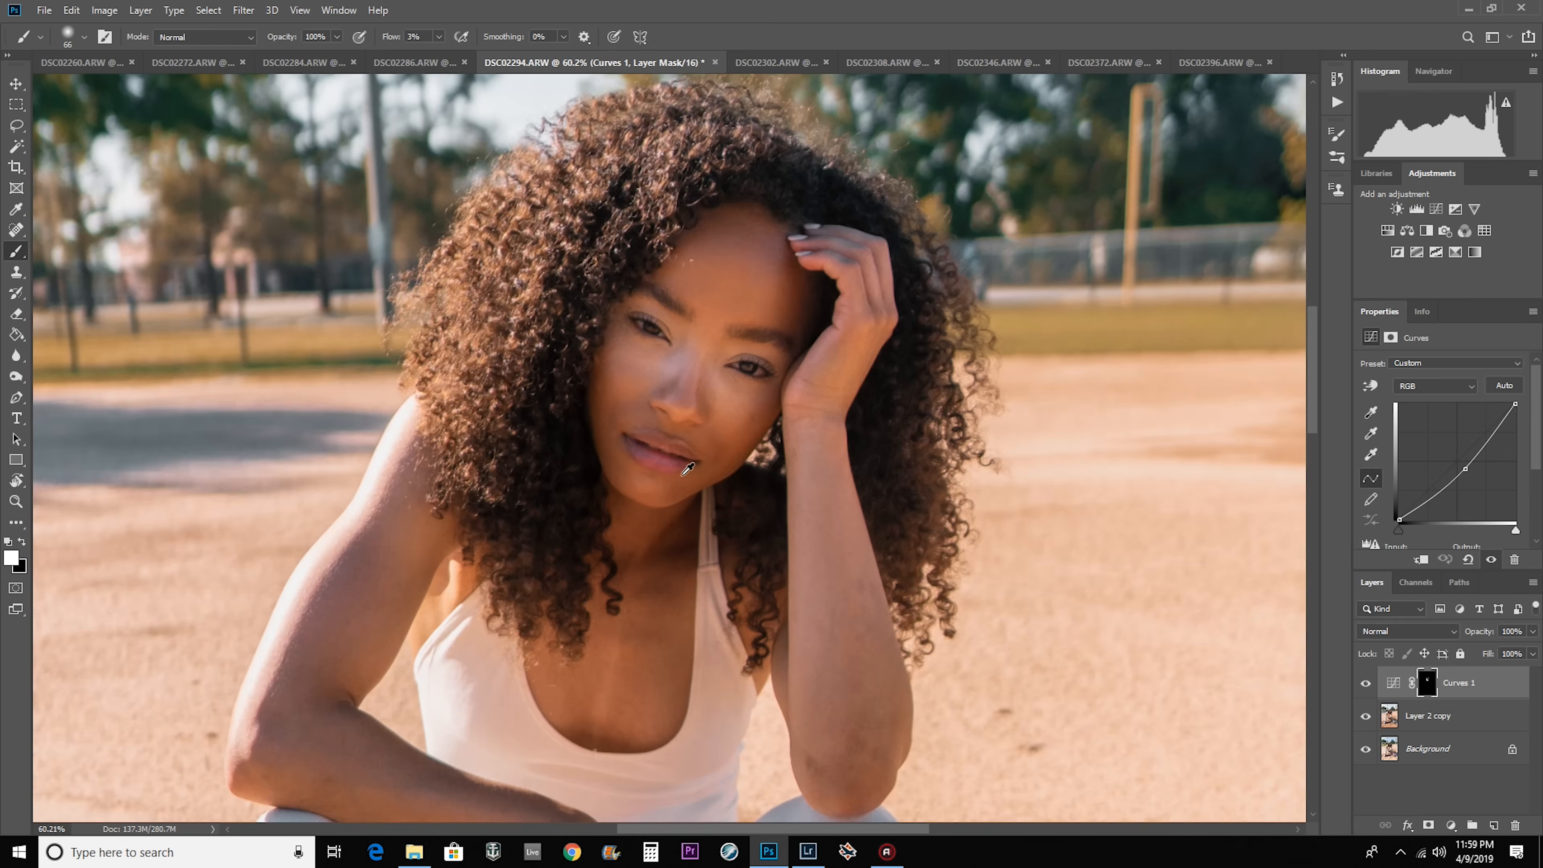
{"action": "scroll", "coordinate": [688, 468], "scroll_direction": "down", "scroll_amount": 2}
{"action": "left_click_drag", "start_coordinate": [613, 540], "coordinate": [672, 541]}
{"action": "mouse_move", "coordinate": [429, 615]}
{"action": "left_mouse_down"}
{"action": "mouse_move", "coordinate": [398, 683]}
{"action": "mouse_move", "coordinate": [645, 740]}
{"action": "left_mouse_up"}
{"action": "left_click_drag", "start_coordinate": [777, 613], "coordinate": [784, 411]}
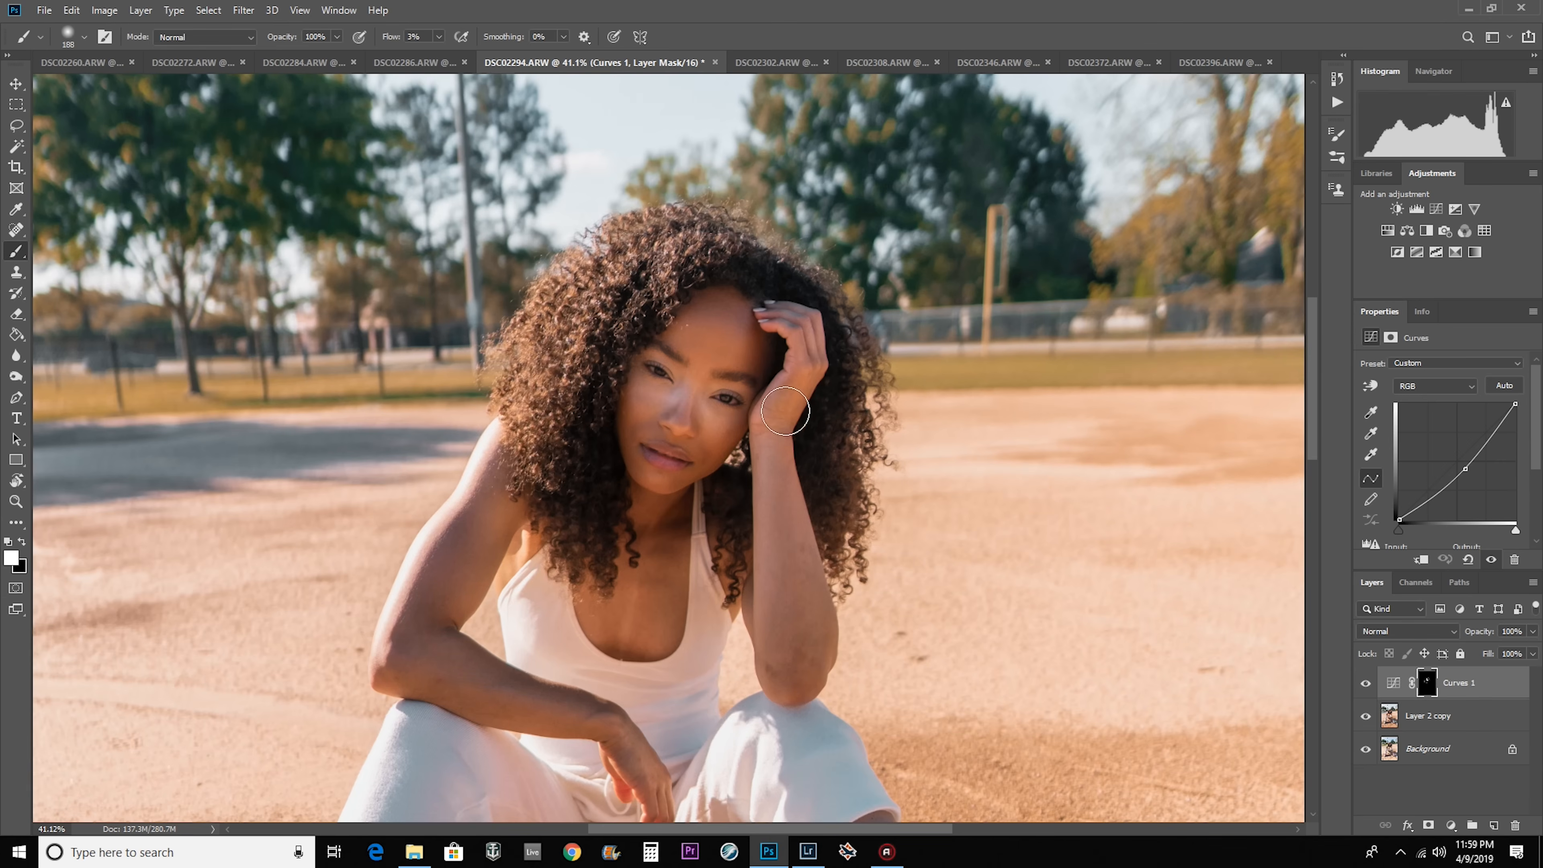
{"action": "left_click_drag", "start_coordinate": [809, 637], "coordinate": [781, 490]}
{"action": "left_click_drag", "start_coordinate": [822, 350], "coordinate": [832, 304]}
{"action": "scroll", "coordinate": [670, 505], "scroll_direction": "up", "scroll_amount": 8}
{"action": "left_click_drag", "start_coordinate": [690, 535], "coordinate": [589, 560]}
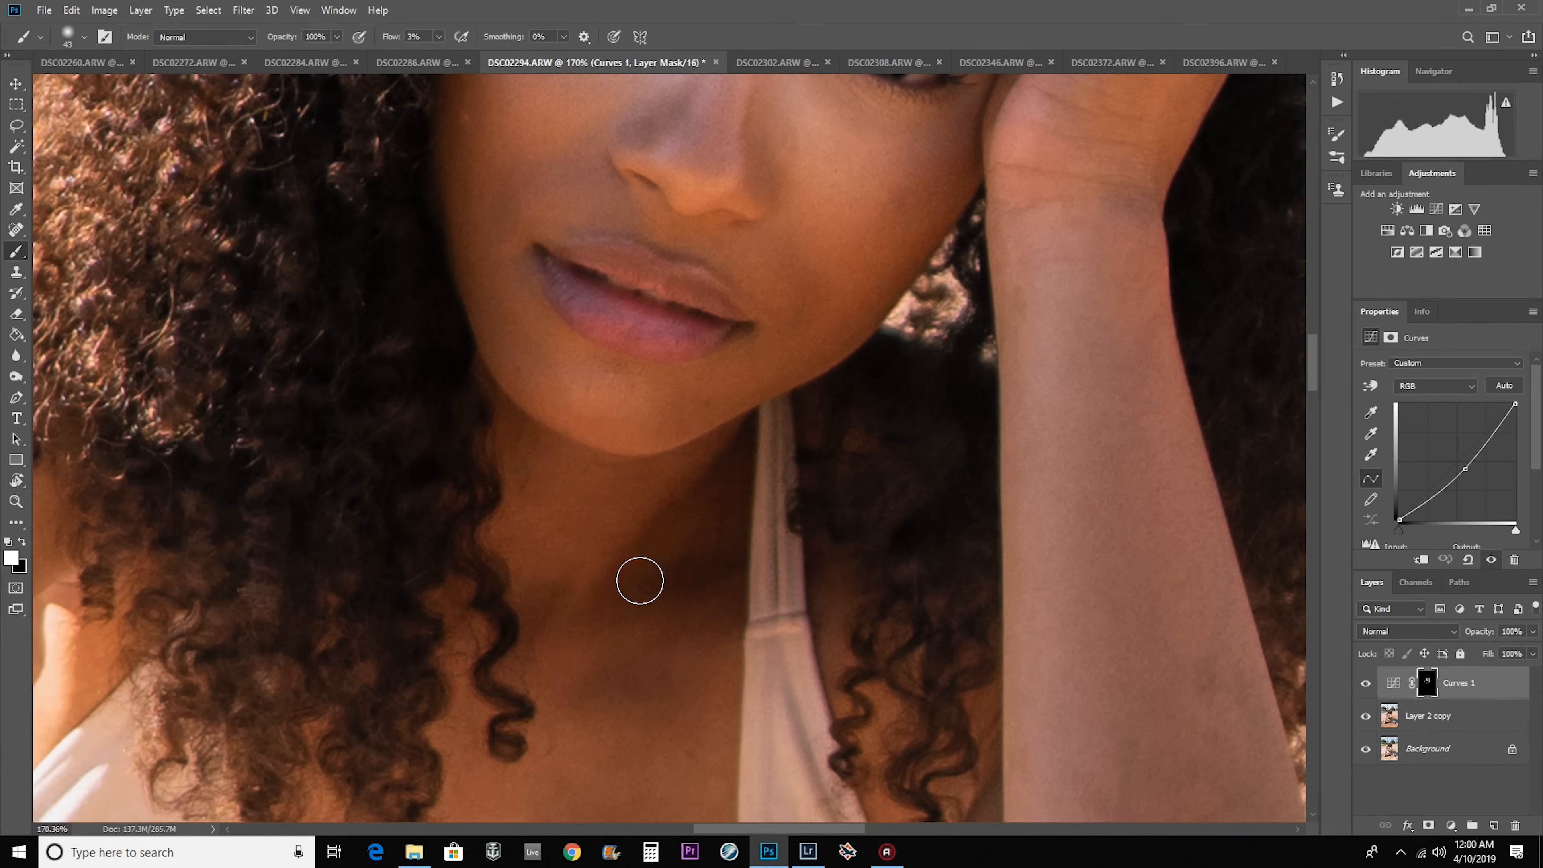
Refine the burn around the face and forehead on the mask with larger soft brushes of about 76 and 220 px.
{"action": "scroll", "coordinate": [672, 272], "scroll_direction": "down", "scroll_amount": 8}
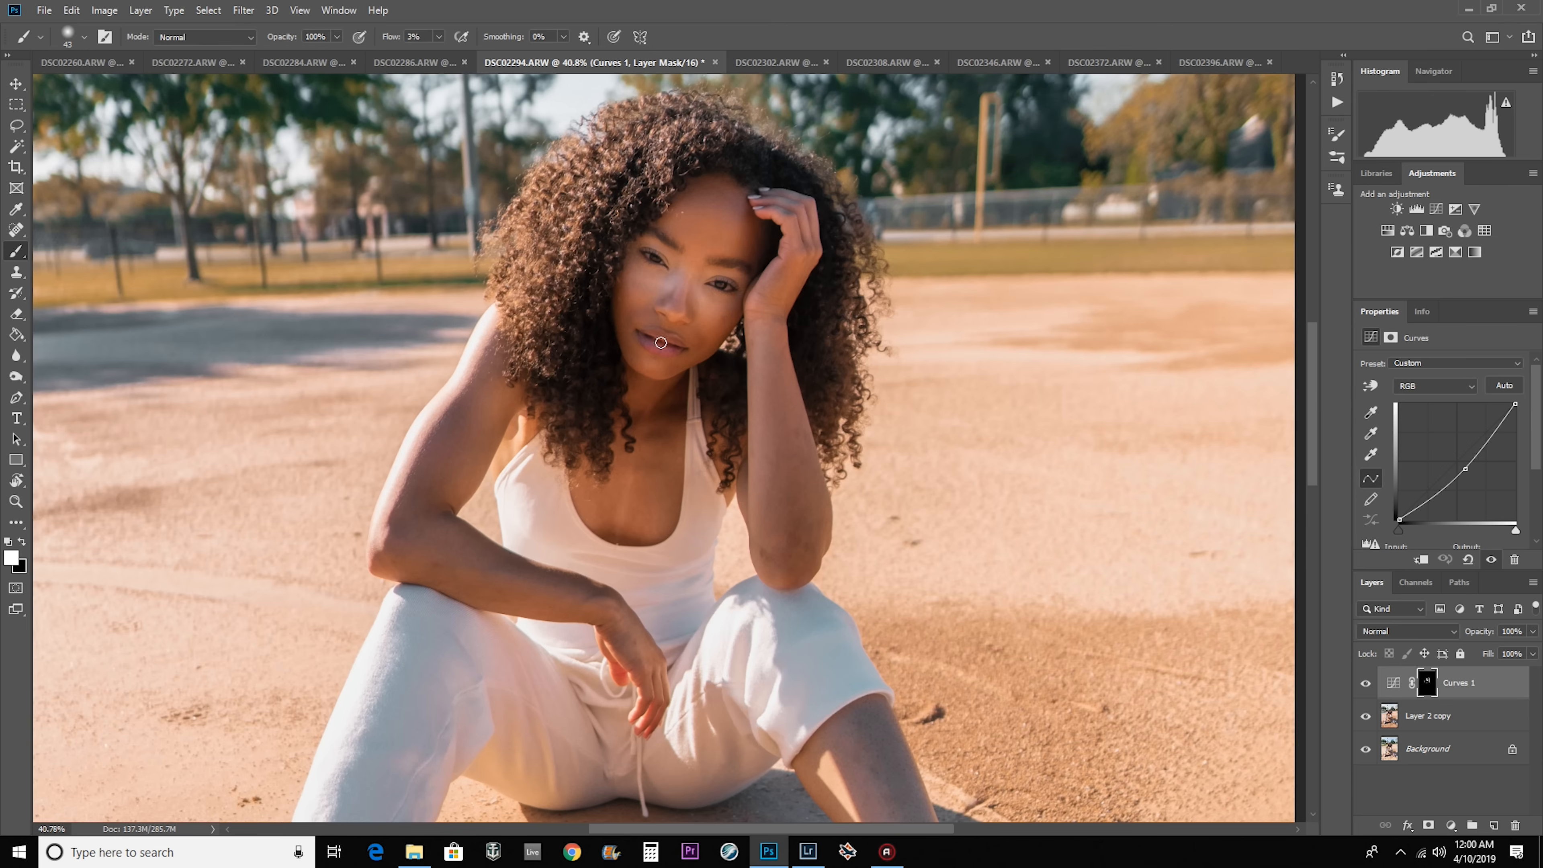
{"action": "scroll", "coordinate": [479, 352], "scroll_direction": "up", "scroll_amount": 10}
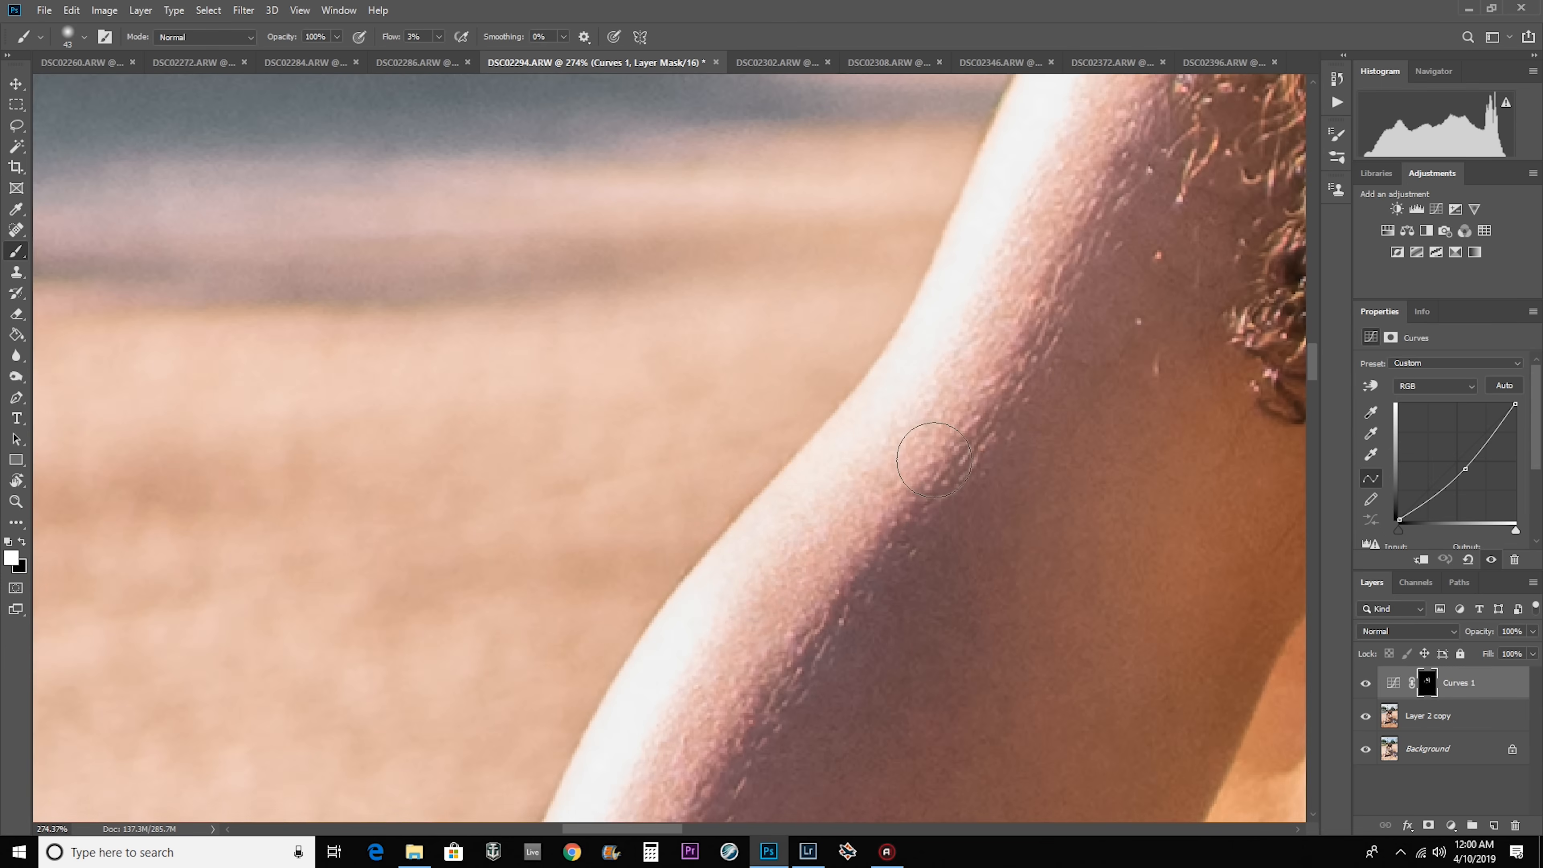
{"action": "scroll", "coordinate": [766, 500], "scroll_direction": "down", "scroll_amount": 15}
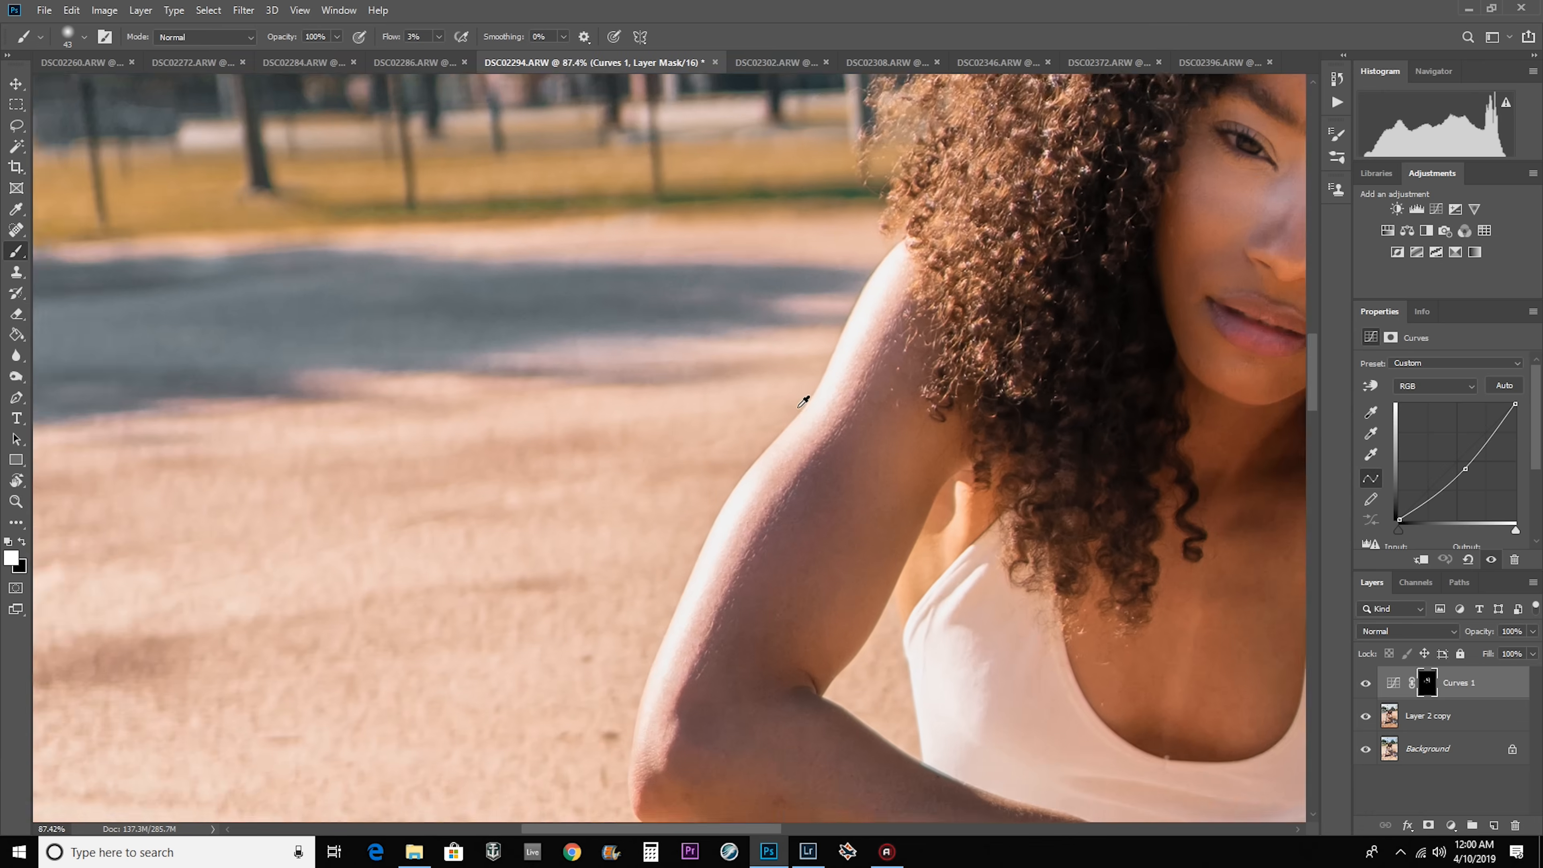
{"action": "scroll", "coordinate": [1053, 232], "scroll_direction": "up", "scroll_amount": 8}
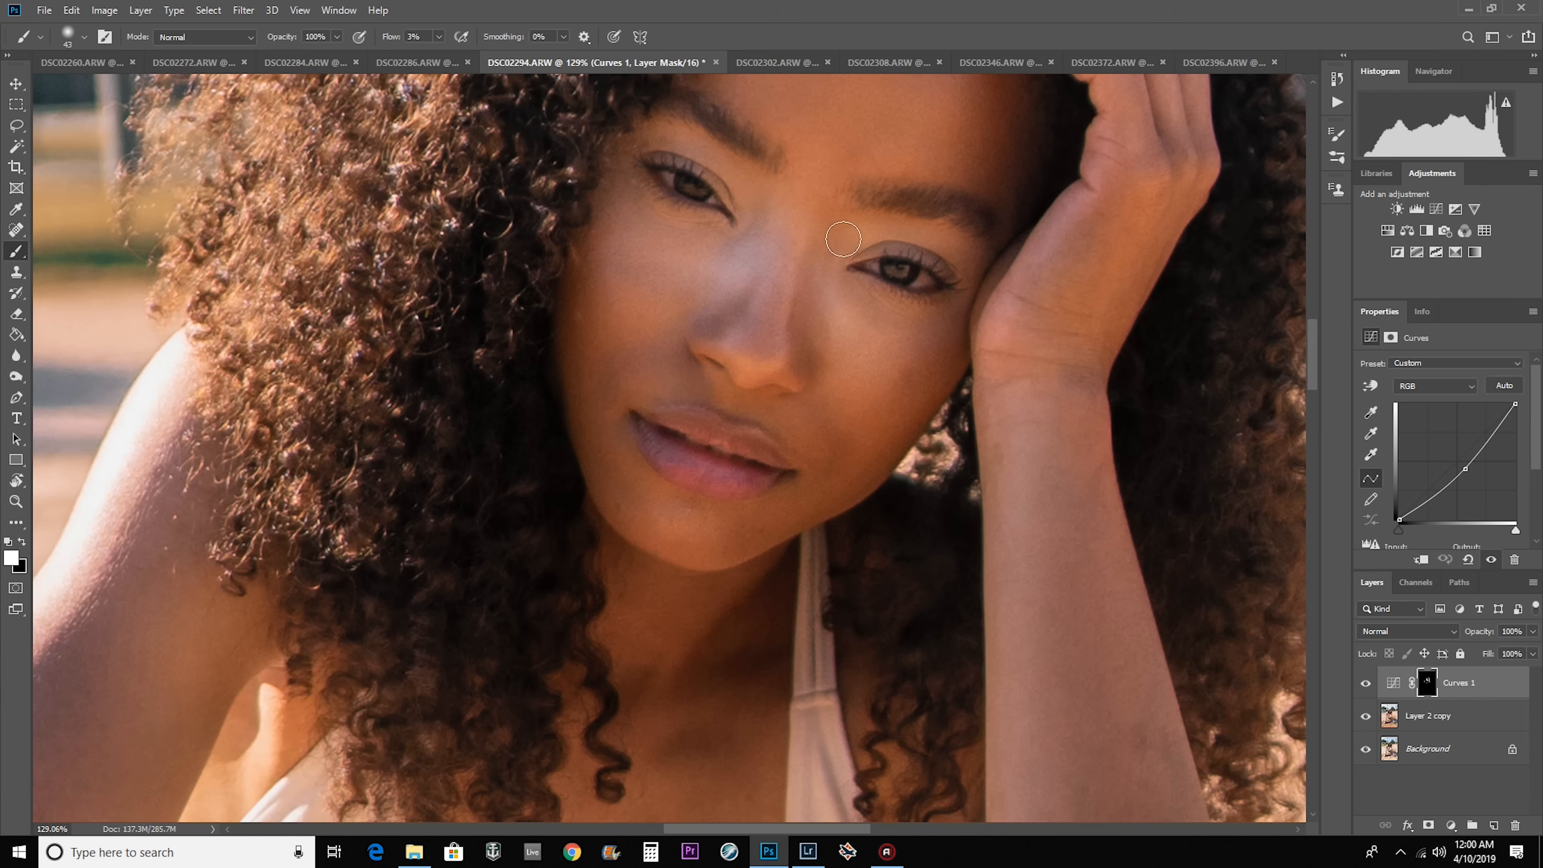
{"action": "scroll", "coordinate": [975, 145], "scroll_direction": "down", "scroll_amount": 5}
{"action": "left_click_drag", "start_coordinate": [955, 167], "coordinate": [875, 349]}
{"action": "scroll", "coordinate": [830, 442], "scroll_direction": "up", "scroll_amount": 4}
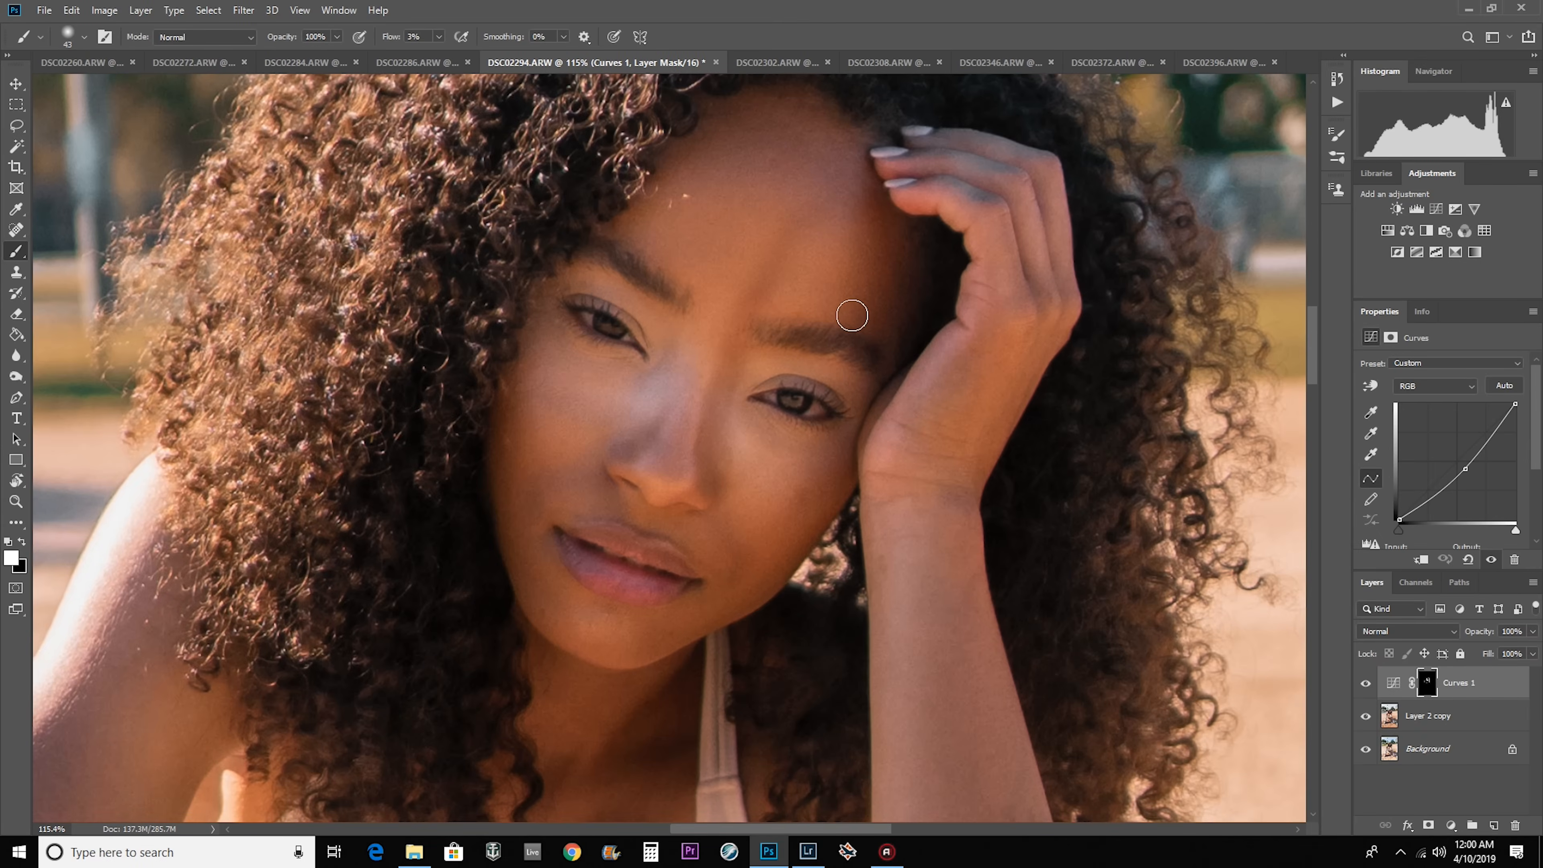
{"action": "key", "text": "x"}
{"action": "left_click_drag", "start_coordinate": [737, 287], "coordinate": [777, 294]}
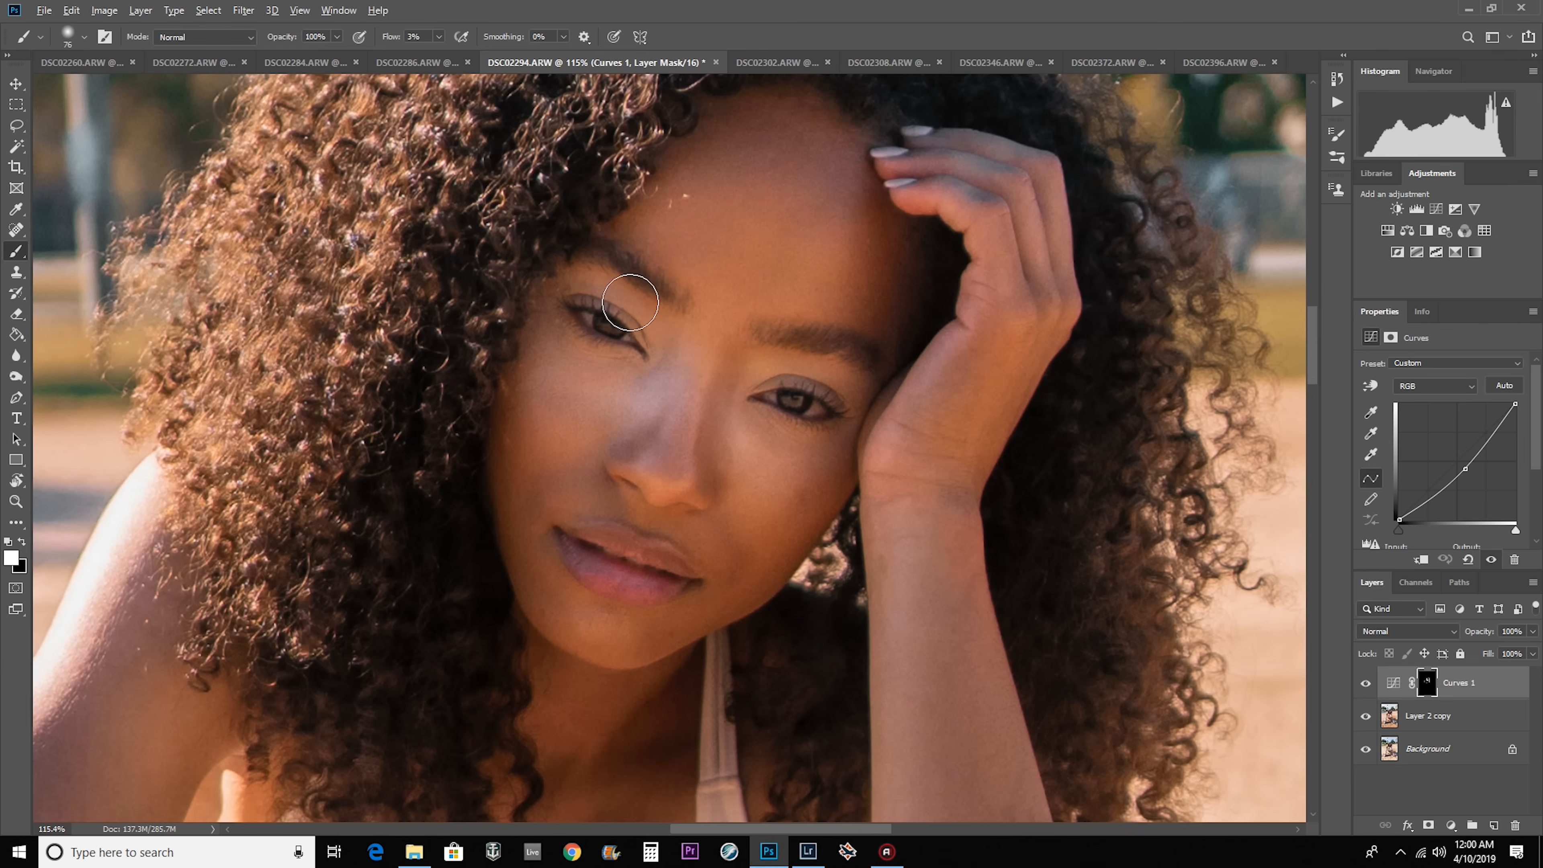
{"action": "scroll", "coordinate": [628, 301], "scroll_direction": "down", "scroll_amount": 7}
{"action": "left_click_drag", "start_coordinate": [517, 252], "coordinate": [565, 253]}
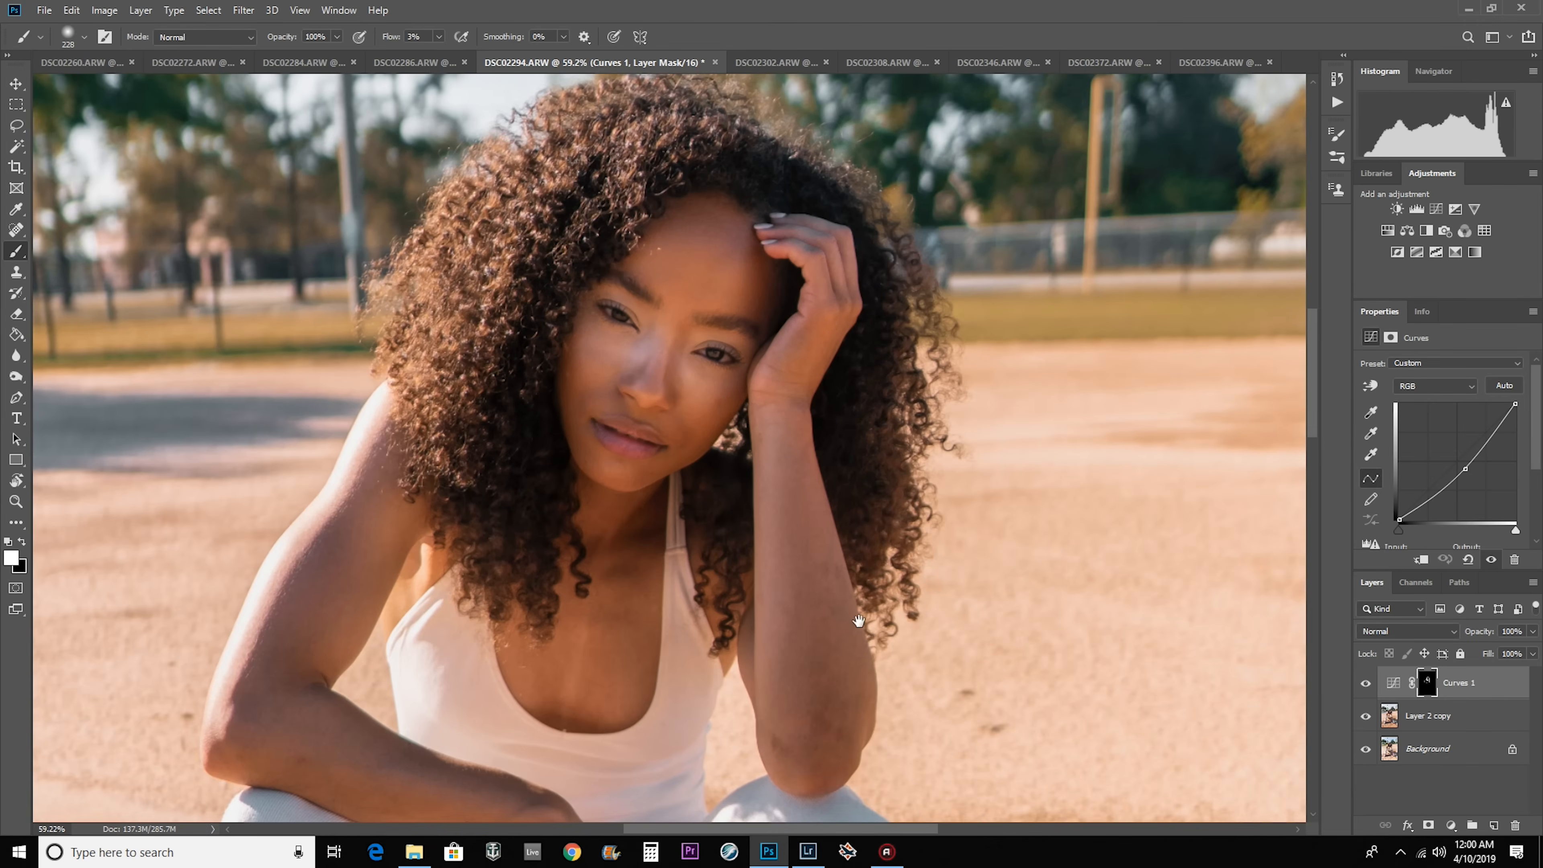
Compare DSC02294 with and without the Curves burn layer, and examine the whole photo.
{"action": "left_click_drag", "start_coordinate": [859, 620], "coordinate": [886, 344]}
{"action": "scroll", "coordinate": [886, 341], "scroll_direction": "down", "scroll_amount": 4}
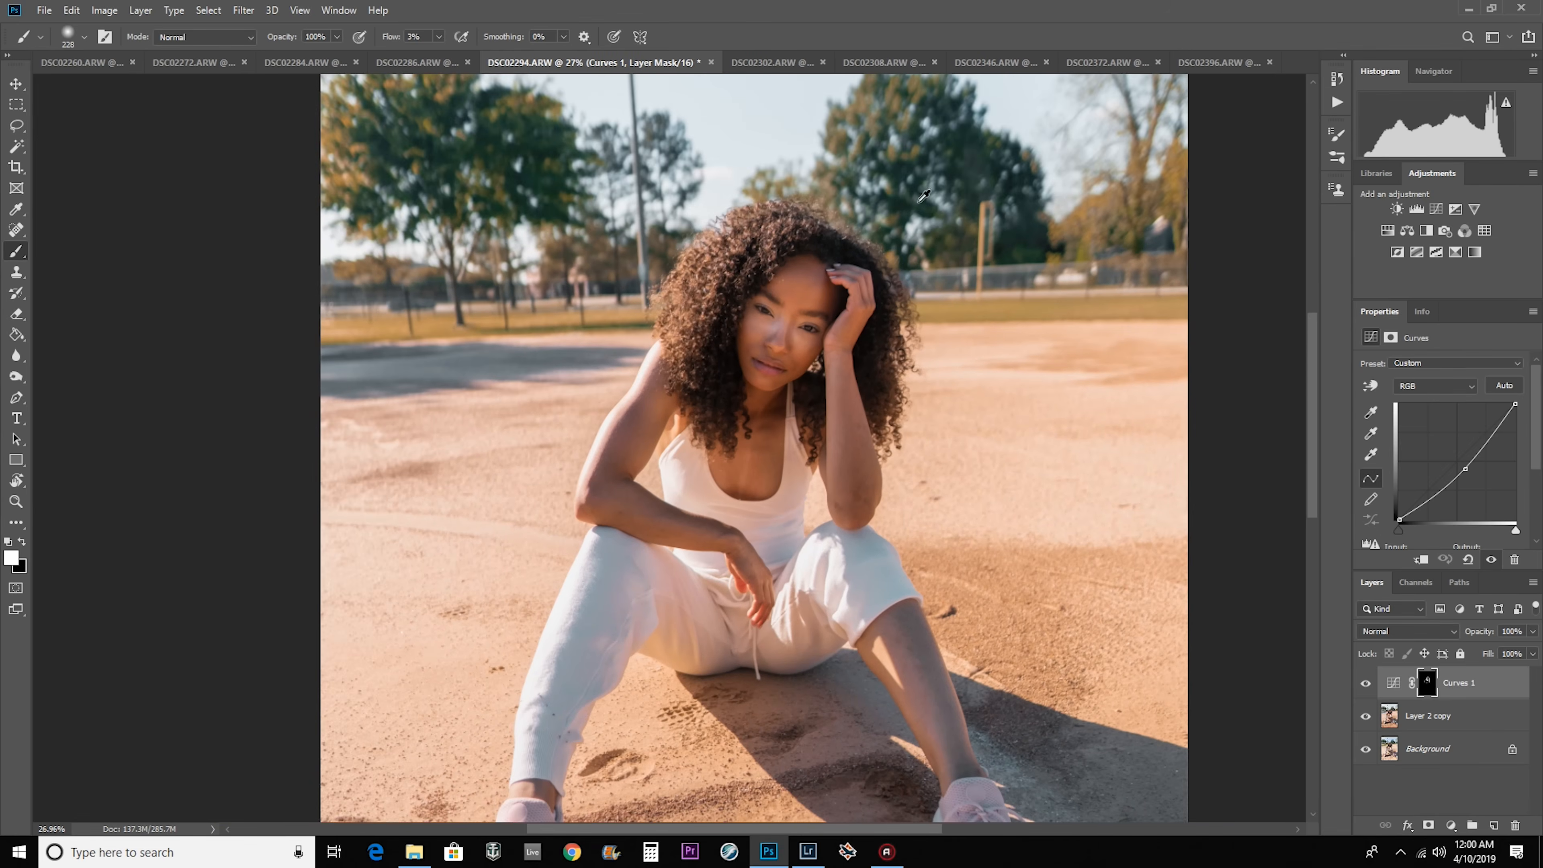
{"action": "scroll", "coordinate": [807, 292], "scroll_direction": "up", "scroll_amount": 3}
{"action": "left_click", "coordinate": [1364, 683]}
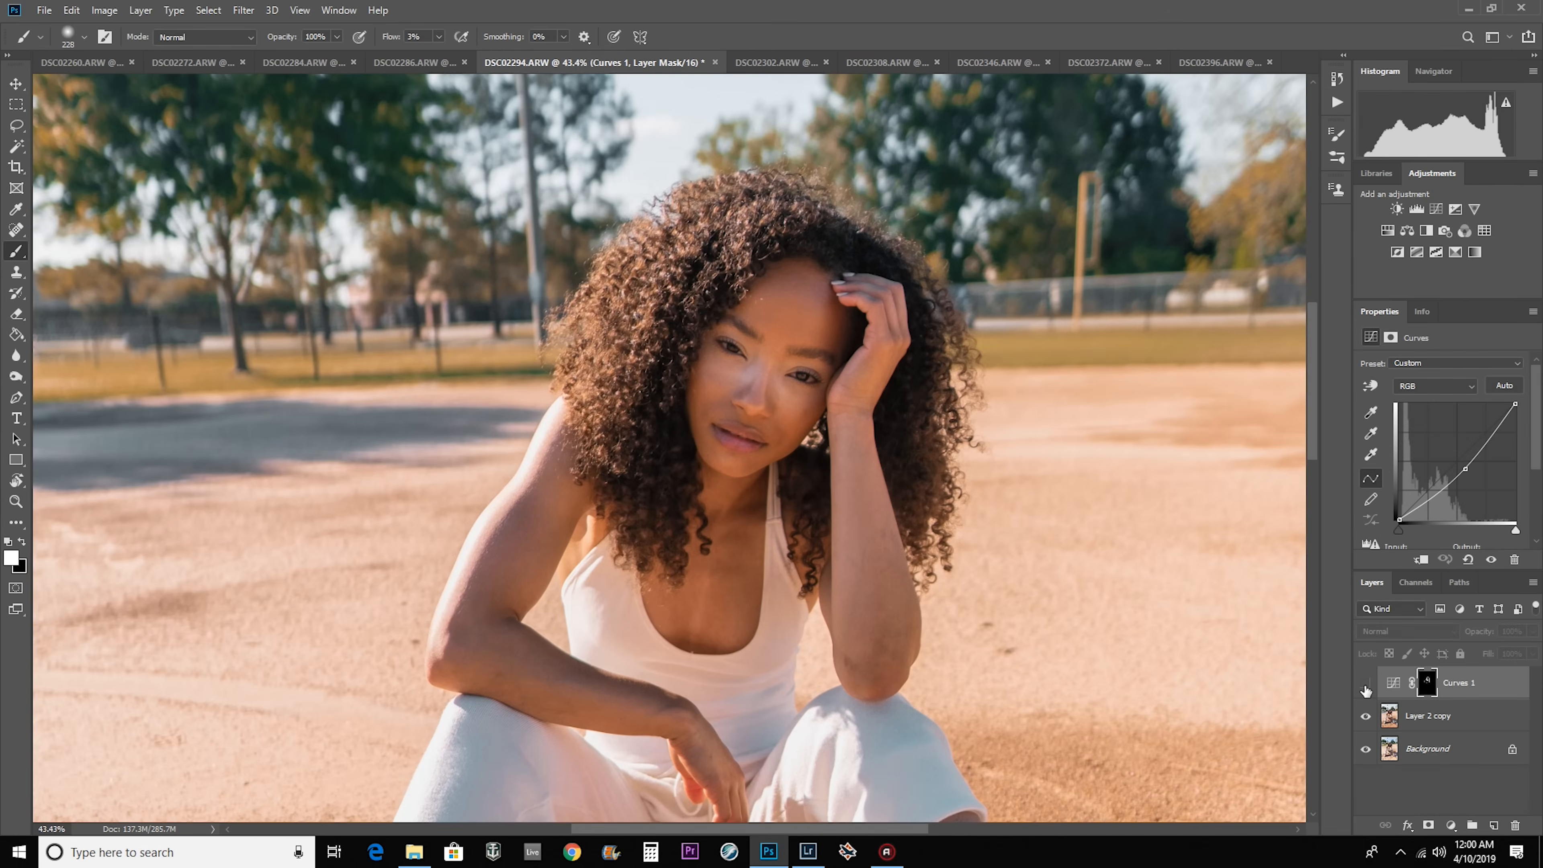
{"action": "left_click", "coordinate": [1365, 683]}
{"action": "left_click", "coordinate": [1365, 683]}
{"action": "left_click", "coordinate": [1365, 684]}
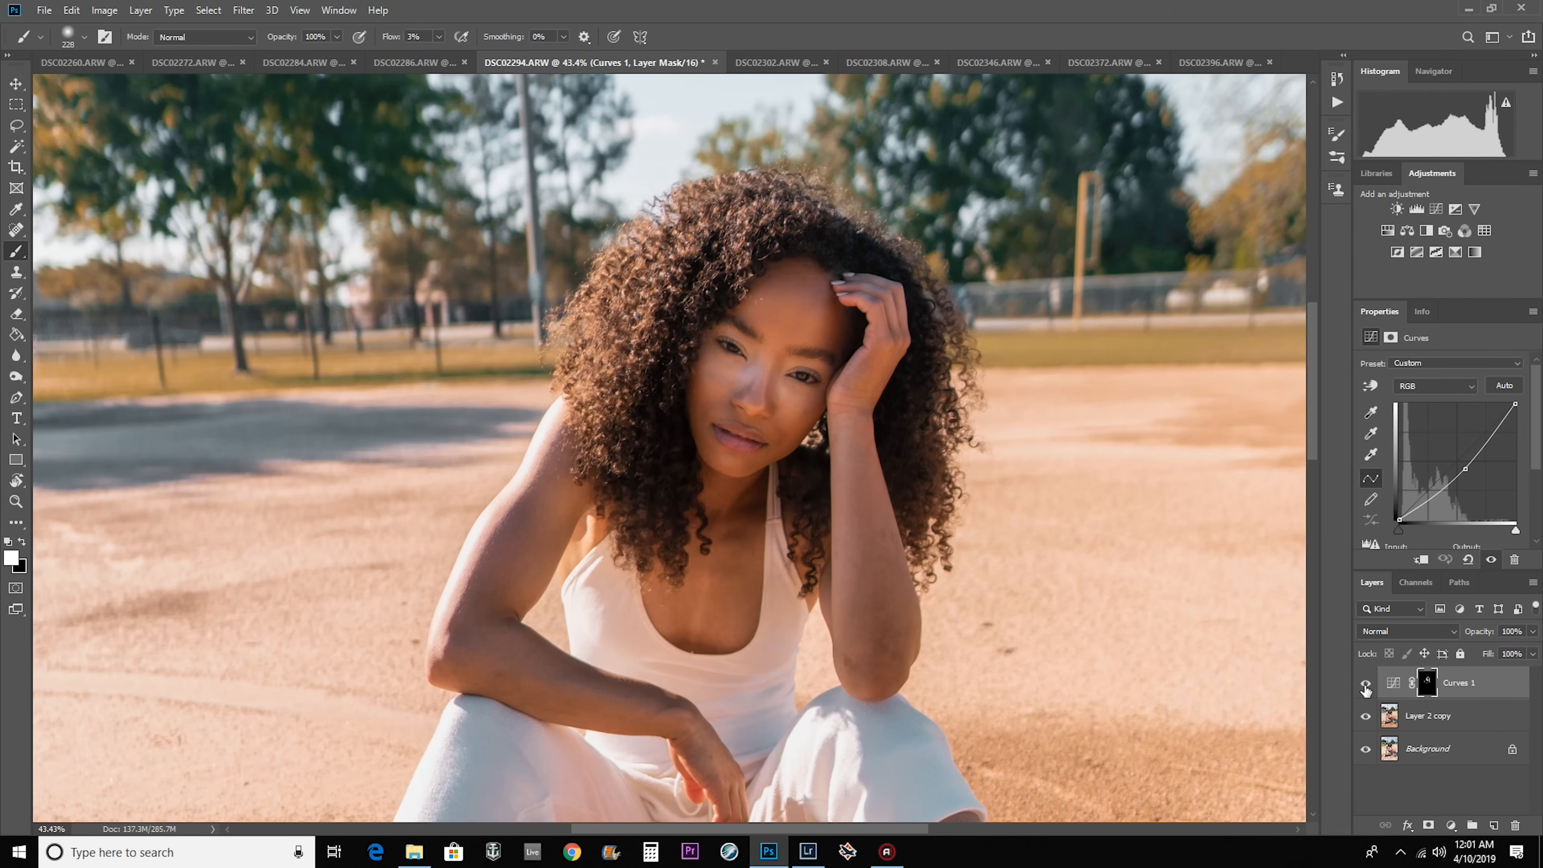
{"action": "left_click", "coordinate": [1365, 683]}
{"action": "left_click", "coordinate": [1365, 682]}
{"action": "scroll", "coordinate": [819, 363], "scroll_direction": "down", "scroll_amount": 5}
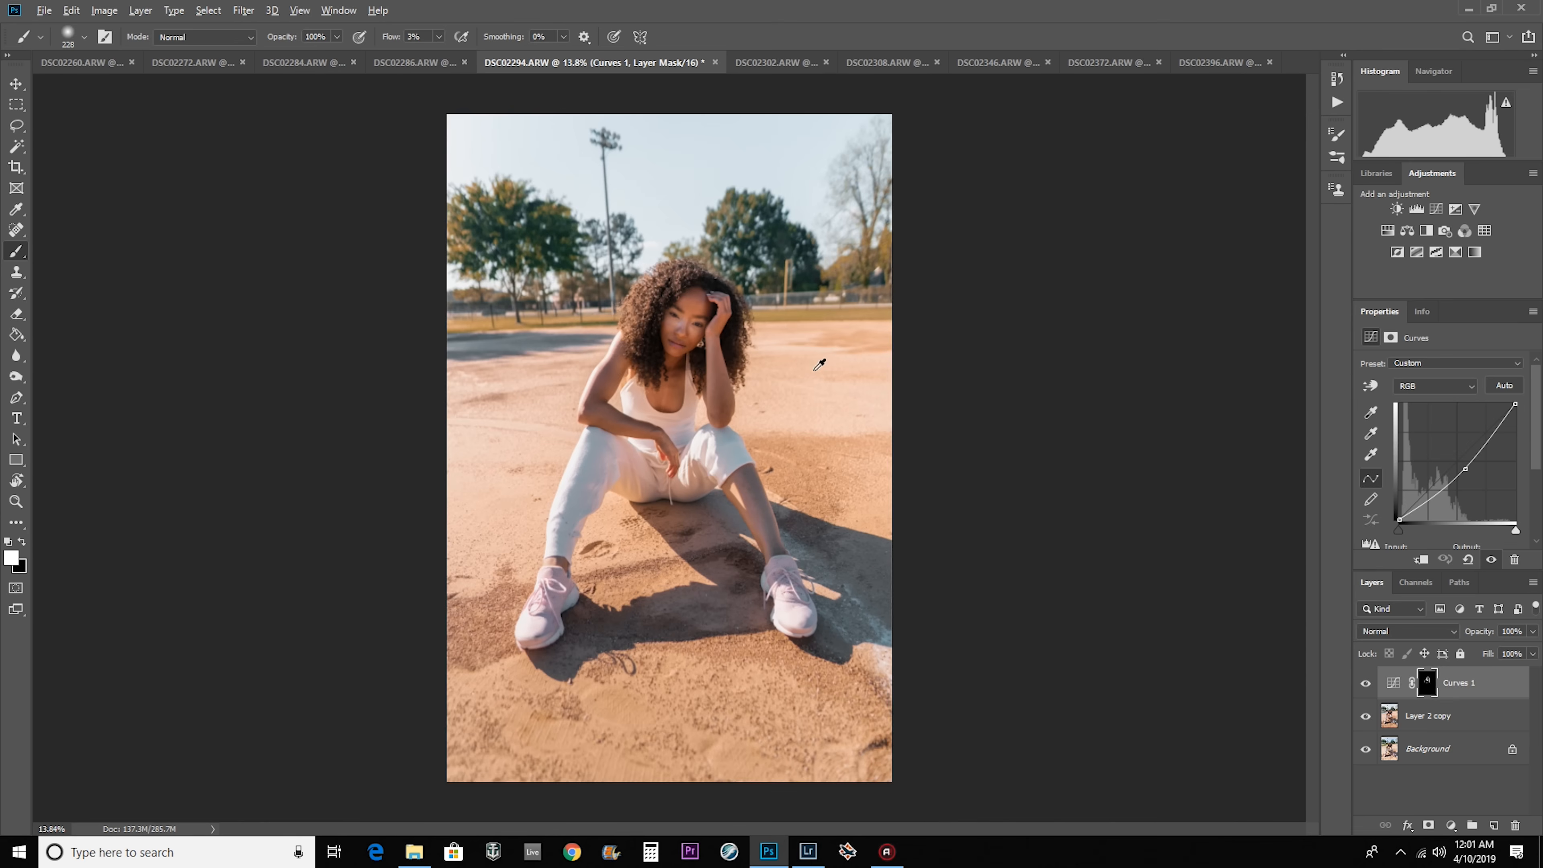
Burn the shadows of the face, shoulders, chest and arms in DSC02260 by painting white on its Curves mask at 3% flow.
{"action": "left_click", "coordinate": [71, 65]}
{"action": "scroll", "coordinate": [749, 394], "scroll_direction": "up", "scroll_amount": 5}
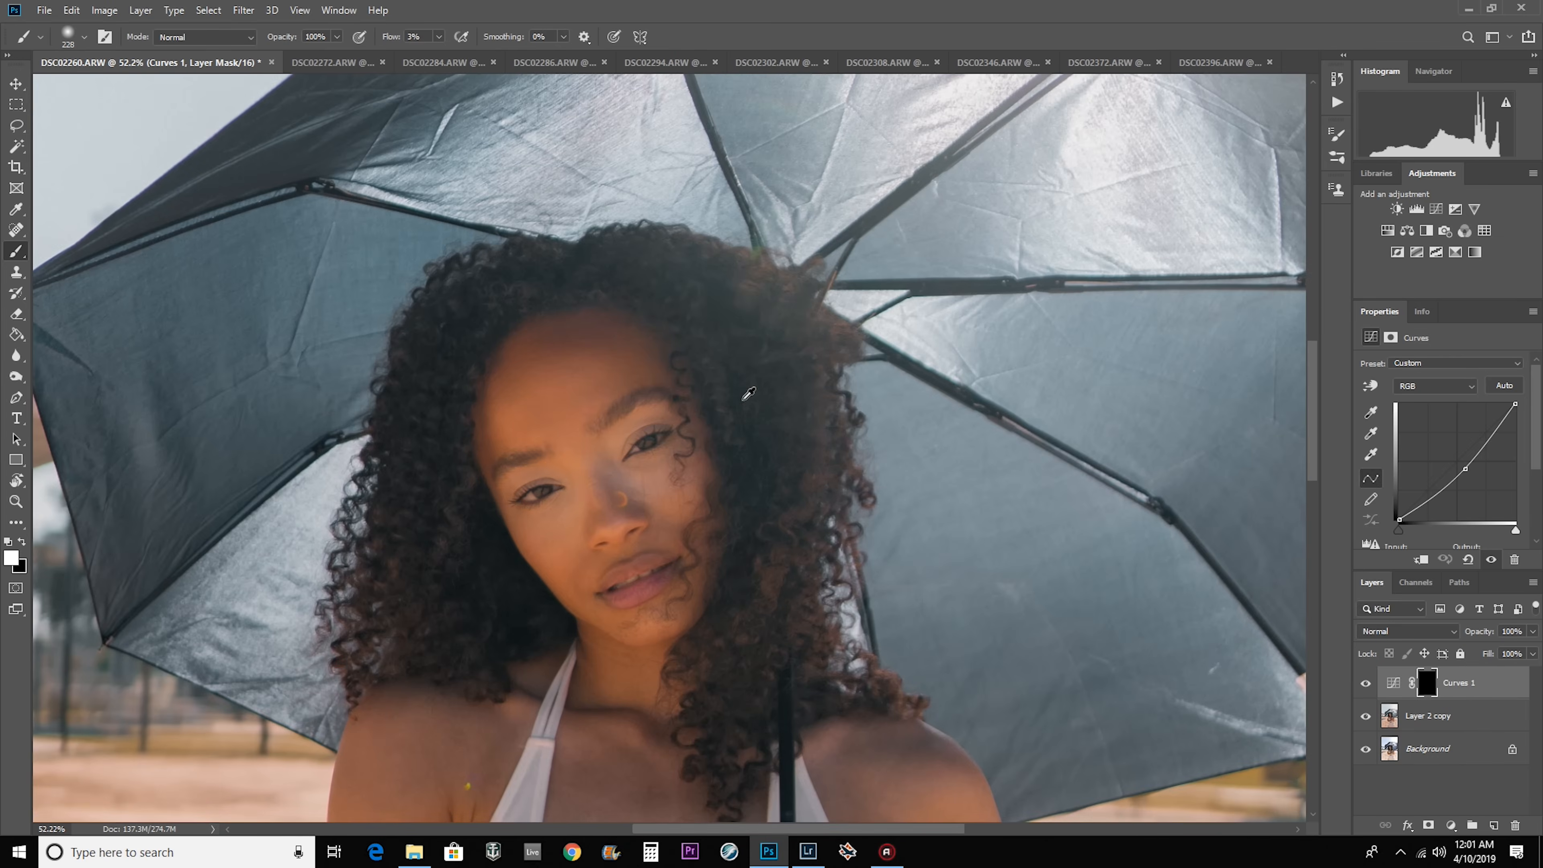
{"action": "mouse_move", "coordinate": [599, 687]}
{"action": "left_mouse_down"}
{"action": "mouse_move", "coordinate": [634, 672]}
{"action": "mouse_move", "coordinate": [637, 442]}
{"action": "left_mouse_up"}
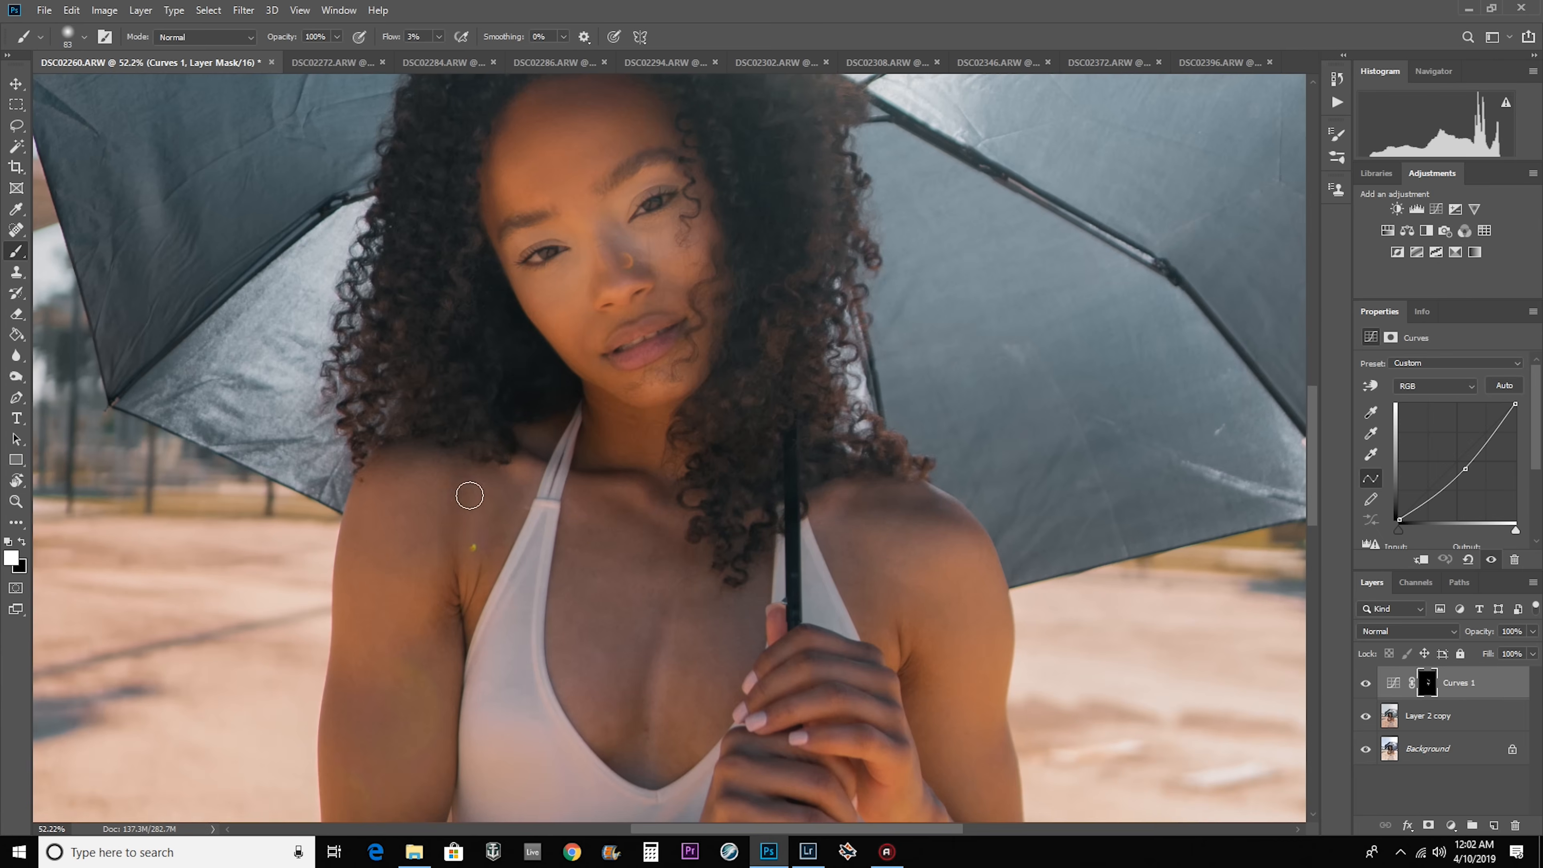
{"action": "left_click_drag", "start_coordinate": [486, 614], "coordinate": [516, 401]}
{"action": "left_click_drag", "start_coordinate": [947, 340], "coordinate": [1027, 583]}
{"action": "left_click_drag", "start_coordinate": [717, 243], "coordinate": [729, 486]}
{"action": "scroll", "coordinate": [728, 365], "scroll_direction": "up", "scroll_amount": 4}
{"action": "left_click_drag", "start_coordinate": [751, 304], "coordinate": [671, 293]}
{"action": "left_click_drag", "start_coordinate": [741, 639], "coordinate": [634, 748]}
{"action": "scroll", "coordinate": [879, 467], "scroll_direction": "down", "scroll_amount": 6}
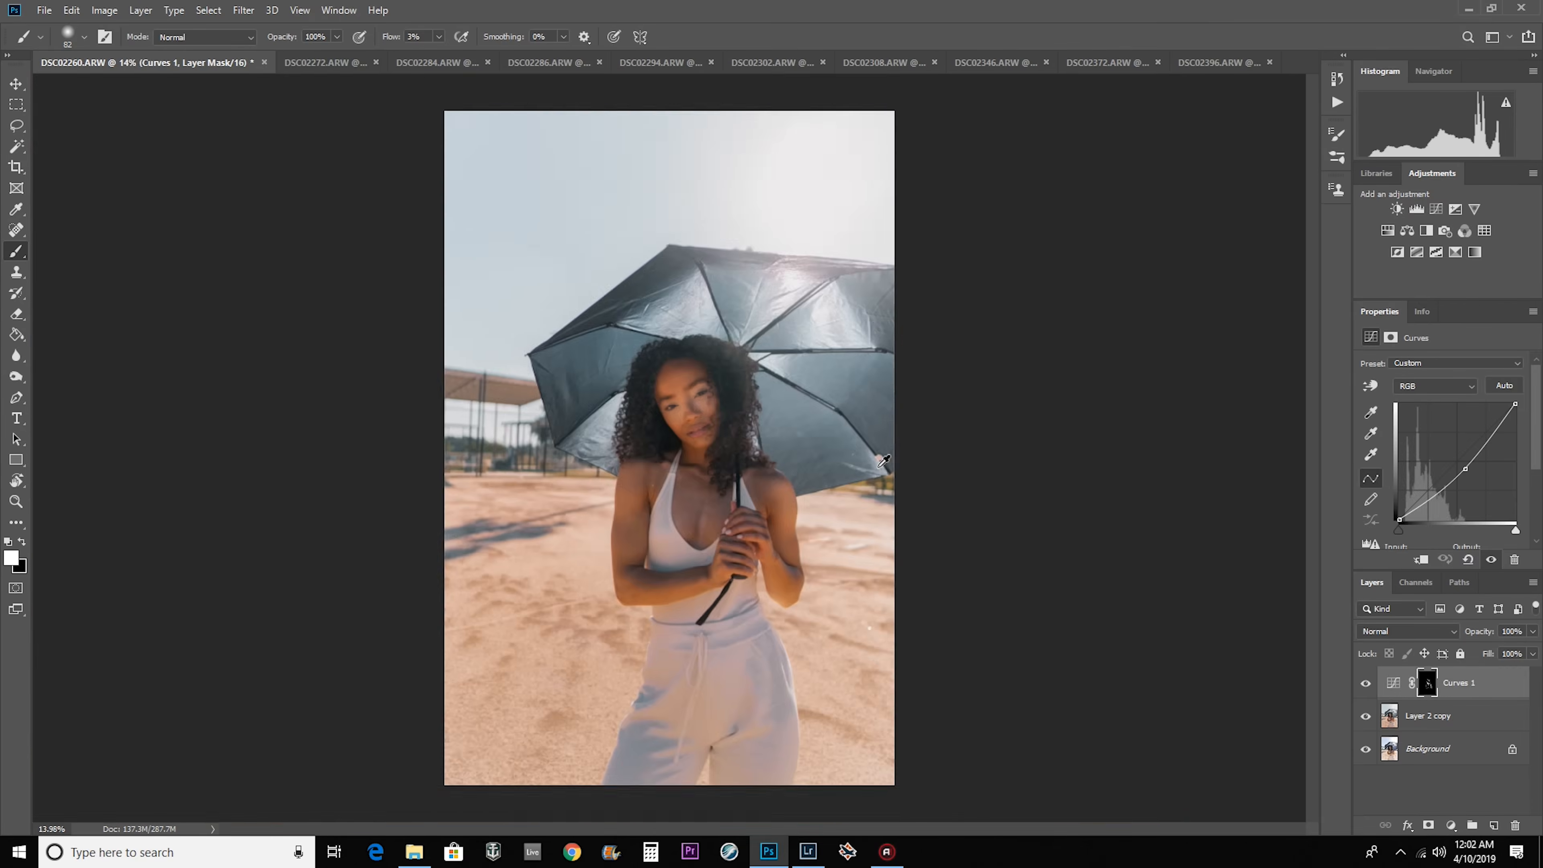
Burn the skin shadows in DSC02272 by painting on its Curves mask at 3% flow, varying the brush size.
{"action": "left_click", "coordinate": [325, 63]}
{"action": "scroll", "coordinate": [607, 449], "scroll_direction": "up", "scroll_amount": 6}
{"action": "left_click_drag", "start_coordinate": [557, 513], "coordinate": [571, 513]}
{"action": "scroll", "coordinate": [608, 480], "scroll_direction": "up", "scroll_amount": 3}
{"action": "left_click_drag", "start_coordinate": [629, 414], "coordinate": [644, 413]}
{"action": "scroll", "coordinate": [631, 486], "scroll_direction": "down", "scroll_amount": 4}
{"action": "left_click_drag", "start_coordinate": [638, 669], "coordinate": [638, 425]}
{"action": "scroll", "coordinate": [632, 637], "scroll_direction": "down", "scroll_amount": 3}
{"action": "scroll", "coordinate": [672, 294], "scroll_direction": "up", "scroll_amount": 8}
{"action": "left_click_drag", "start_coordinate": [596, 531], "coordinate": [555, 531]}
{"action": "scroll", "coordinate": [592, 445], "scroll_direction": "down", "scroll_amount": 5}
Burn the shadow side of the face and body in DSC02284 by painting white on its Curves mask at 3% flow.
{"action": "left_click", "coordinate": [444, 63]}
{"action": "scroll", "coordinate": [608, 365], "scroll_direction": "up", "scroll_amount": 6}
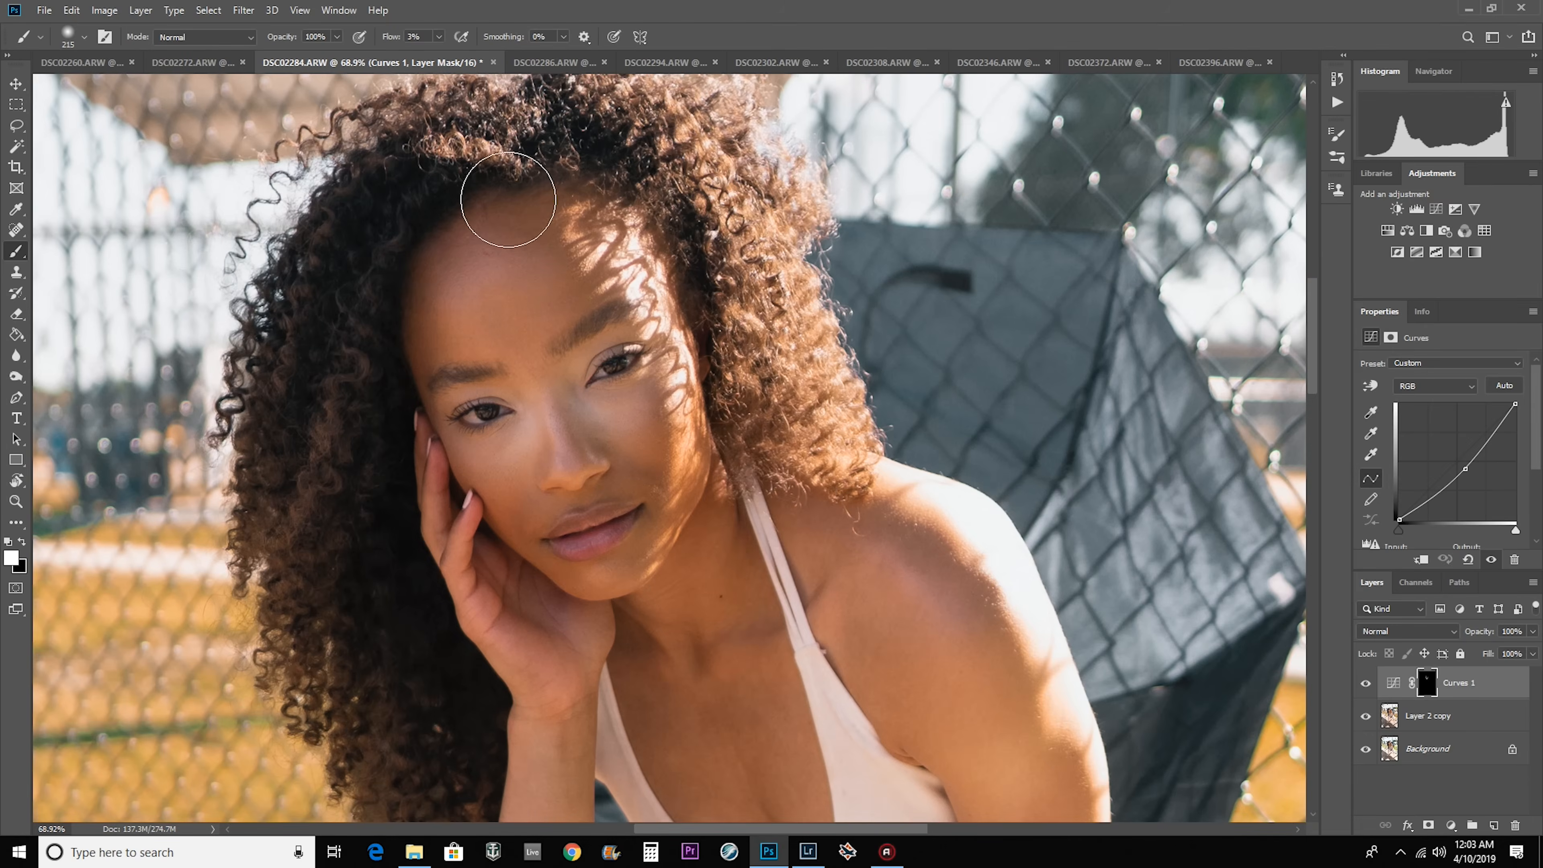
{"action": "left_click_drag", "start_coordinate": [425, 297], "coordinate": [516, 237]}
{"action": "left_click_drag", "start_coordinate": [728, 547], "coordinate": [677, 359]}
{"action": "left_click_drag", "start_coordinate": [1027, 546], "coordinate": [1036, 741]}
{"action": "left_click_drag", "start_coordinate": [607, 365], "coordinate": [714, 571]}
{"action": "left_click", "coordinate": [13, 557]}
{"action": "left_click", "coordinate": [1124, 286]}
{"action": "left_click", "coordinate": [1475, 278]}
{"action": "scroll", "coordinate": [786, 427], "scroll_direction": "up", "scroll_amount": 5}
{"action": "scroll", "coordinate": [703, 534], "scroll_direction": "down", "scroll_amount": 5}
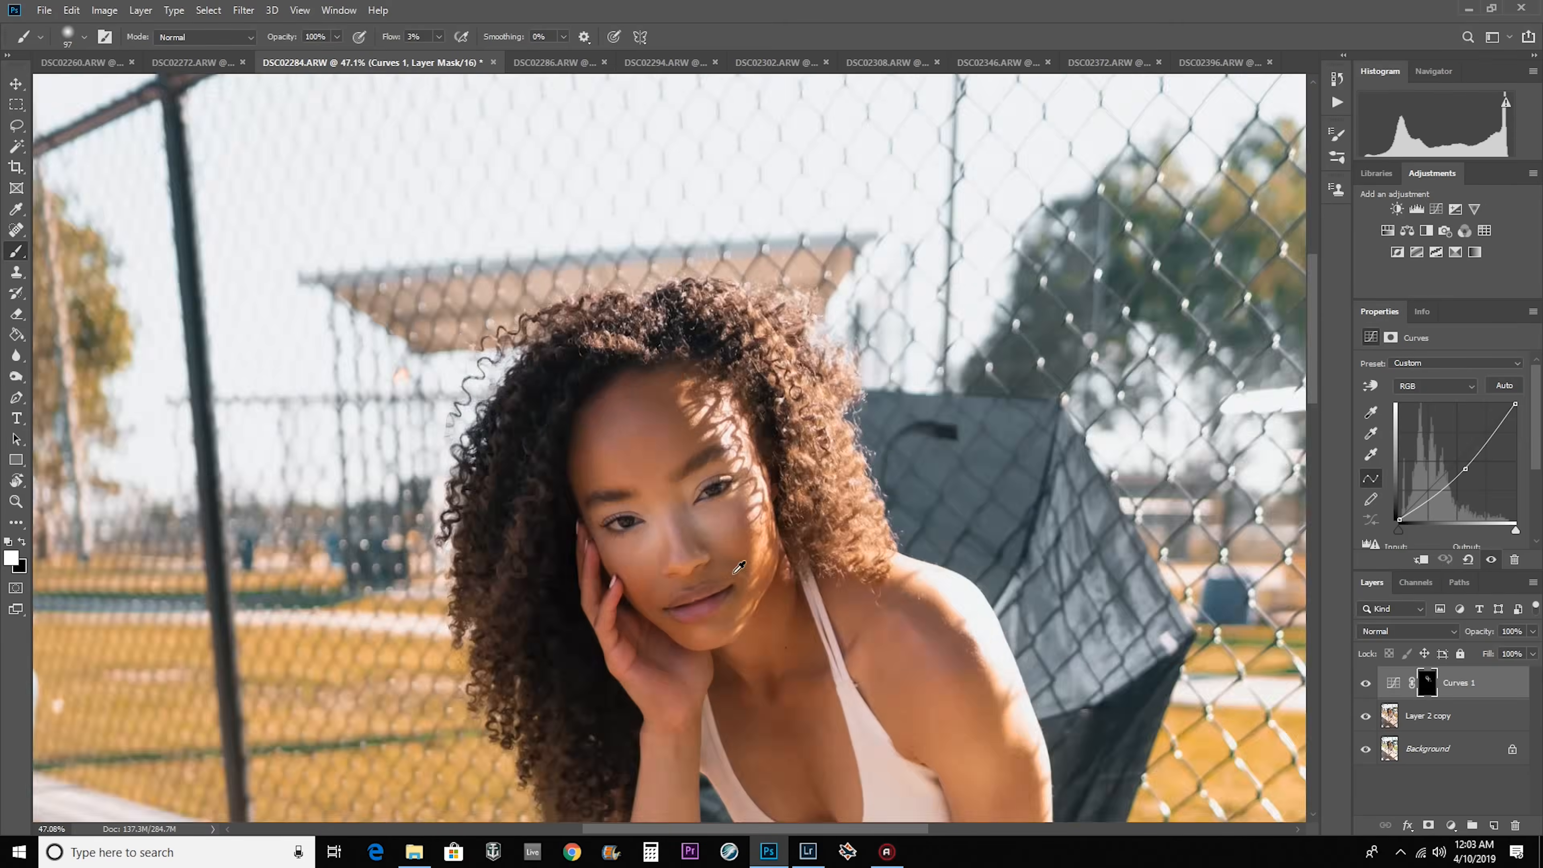
{"action": "scroll", "coordinate": [703, 535], "scroll_direction": "down", "scroll_amount": 5}
Burn the face contours in DSC02286 on its Curves mask, using a brush of about 32 px for fine areas.
{"action": "left_click", "coordinate": [547, 64]}
{"action": "scroll", "coordinate": [674, 389], "scroll_direction": "up", "scroll_amount": 8}
{"action": "left_click_drag", "start_coordinate": [905, 662], "coordinate": [911, 753]}
{"action": "left_click_drag", "start_coordinate": [680, 678], "coordinate": [656, 677]}
{"action": "scroll", "coordinate": [600, 243], "scroll_direction": "up", "scroll_amount": 7}
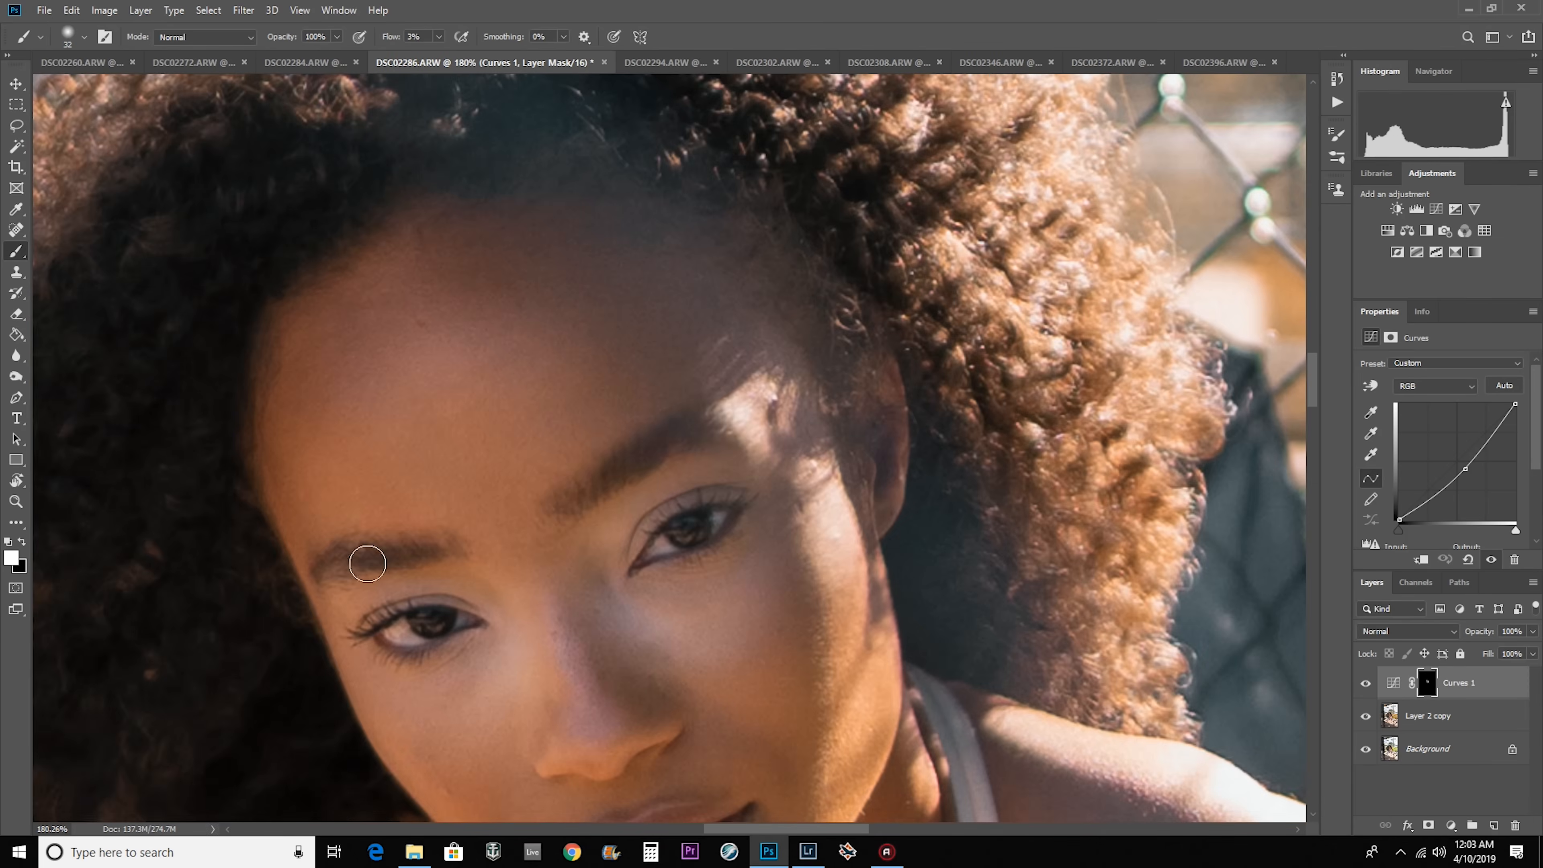
{"action": "scroll", "coordinate": [732, 188], "scroll_direction": "down", "scroll_amount": 10}
{"action": "left_click_drag", "start_coordinate": [652, 437], "coordinate": [692, 448]}
Burn the shadows of the face and body in DSC02302 by painting white on its Curves mask with resized soft brushes.
{"action": "left_click", "coordinate": [765, 63]}
{"action": "scroll", "coordinate": [716, 272], "scroll_direction": "up", "scroll_amount": 8}
{"action": "left_click_drag", "start_coordinate": [708, 328], "coordinate": [686, 365]}
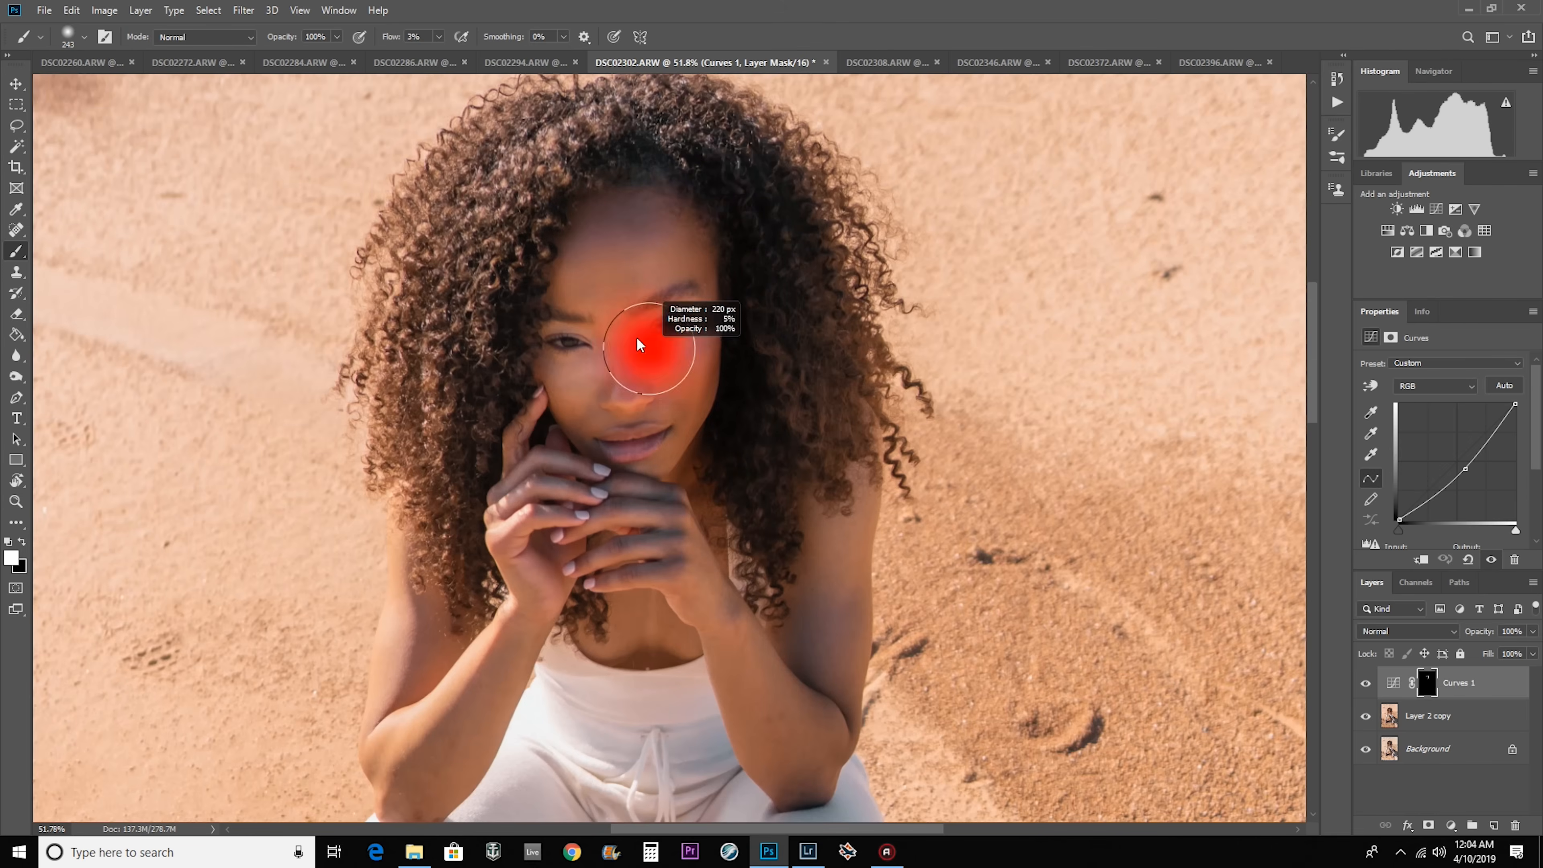
{"action": "scroll", "coordinate": [613, 292], "scroll_direction": "up", "scroll_amount": 5}
{"action": "left_click_drag", "start_coordinate": [608, 401], "coordinate": [560, 412]}
{"action": "scroll", "coordinate": [738, 320], "scroll_direction": "down", "scroll_amount": 10}
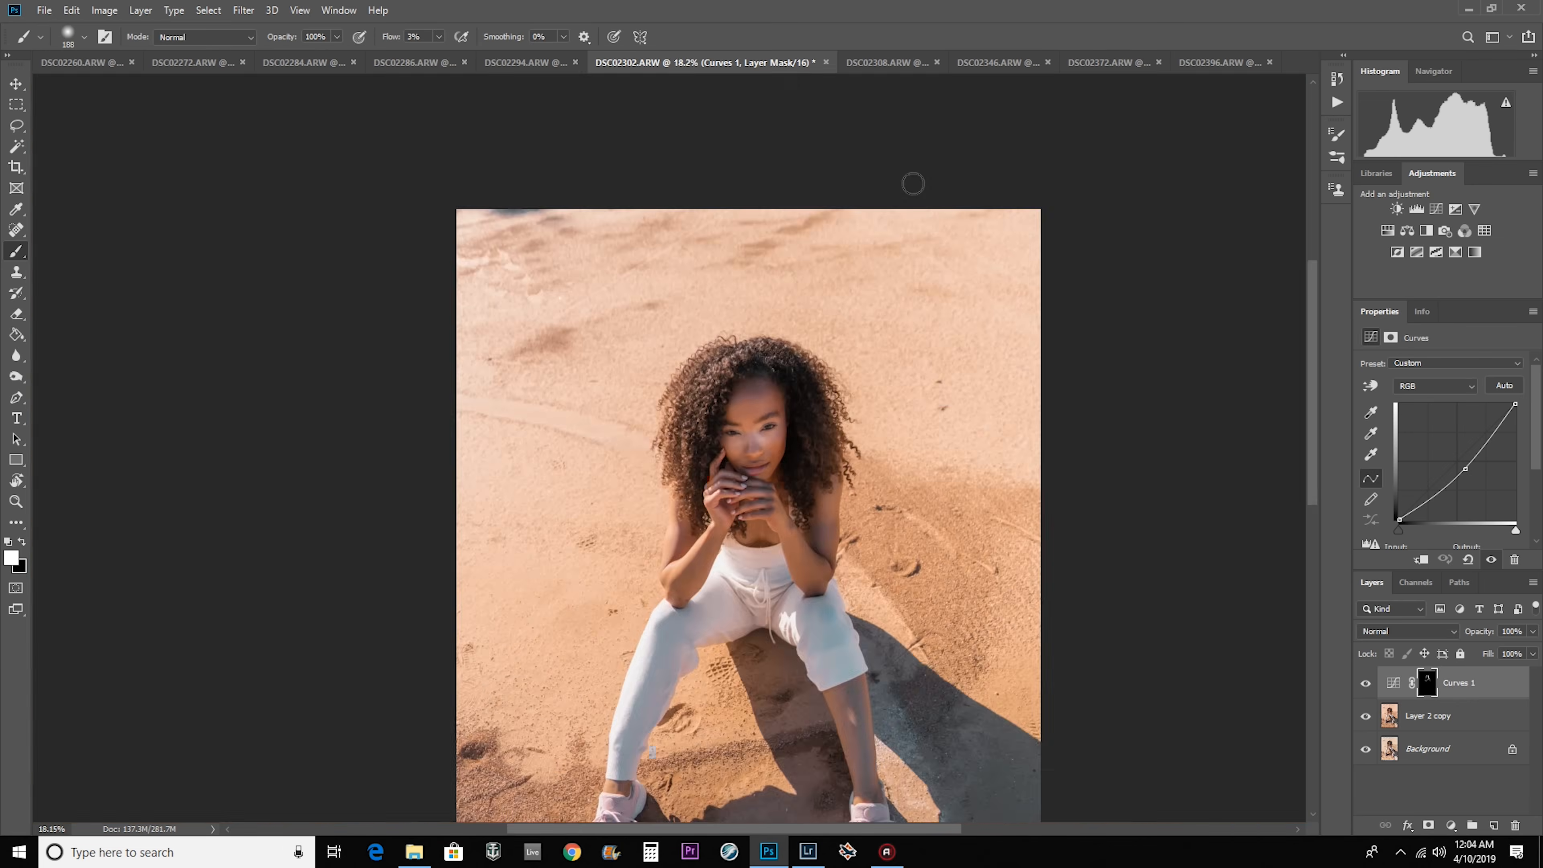
Burn the shadows on the face and arm in DSC02308 by painting white on its Curves mask at 3% flow.
{"action": "left_click", "coordinate": [888, 62]}
{"action": "scroll", "coordinate": [717, 341], "scroll_direction": "up", "scroll_amount": 10}
{"action": "scroll", "coordinate": [778, 426], "scroll_direction": "down", "scroll_amount": 12}
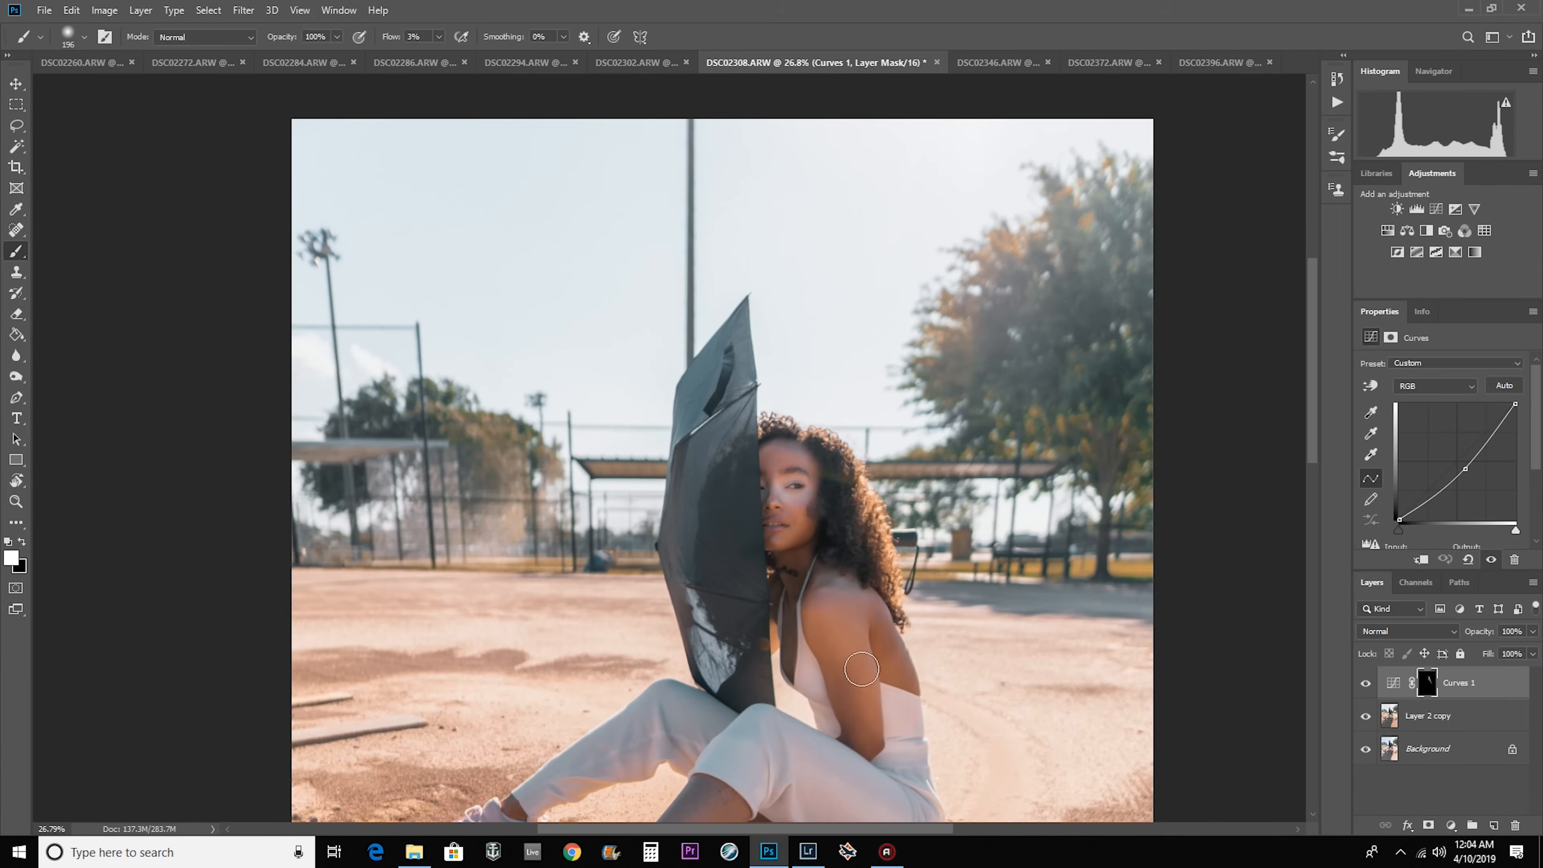
Burn the shadows on the face, arms and body in DSC02346 by painting white on its Curves mask.
{"action": "left_click", "coordinate": [999, 63]}
{"action": "scroll", "coordinate": [735, 486], "scroll_direction": "up", "scroll_amount": 10}
{"action": "left_click_drag", "start_coordinate": [723, 521], "coordinate": [678, 515]}
{"action": "scroll", "coordinate": [671, 571], "scroll_direction": "down", "scroll_amount": 8}
{"action": "scroll", "coordinate": [619, 729], "scroll_direction": "up", "scroll_amount": 10}
{"action": "left_click_drag", "start_coordinate": [396, 533], "coordinate": [671, 620]}
{"action": "scroll", "coordinate": [671, 620], "scroll_direction": "down", "scroll_amount": 8}
{"action": "left_click_drag", "start_coordinate": [569, 585], "coordinate": [549, 644]}
{"action": "scroll", "coordinate": [729, 583], "scroll_direction": "down", "scroll_amount": 4}
{"action": "scroll", "coordinate": [714, 613], "scroll_direction": "up", "scroll_amount": 4}
Burn the subject's shadows in DSC02372 by painting white on its Curves mask.
{"action": "left_click", "coordinate": [1109, 62]}
Burn the skin shadows in DSC02396 on its Curves mask and check the result by toggling the Curves layer's visibility.
{"action": "scroll", "coordinate": [654, 333], "scroll_direction": "up", "scroll_amount": 10}
{"action": "left_click_drag", "start_coordinate": [771, 407], "coordinate": [805, 447]}
{"action": "scroll", "coordinate": [465, 466], "scroll_direction": "down", "scroll_amount": 10}
{"action": "left_click", "coordinate": [1215, 63]}
{"action": "scroll", "coordinate": [636, 358], "scroll_direction": "up", "scroll_amount": 12}
{"action": "mouse_move", "coordinate": [671, 609]}
{"action": "left_mouse_down"}
{"action": "mouse_move", "coordinate": [609, 448]}
{"action": "mouse_move", "coordinate": [621, 538]}
{"action": "left_mouse_up"}
{"action": "scroll", "coordinate": [621, 538], "scroll_direction": "down", "scroll_amount": 6}
{"action": "scroll", "coordinate": [1288, 670], "scroll_direction": "down", "scroll_amount": 6}
{"action": "left_click", "coordinate": [1365, 683]}
{"action": "left_click", "coordinate": [1365, 683]}
Darken the outer areas of DSC02260 on its Curves mask with a very large soft brush of about 2255 px.
{"action": "left_click", "coordinate": [88, 63]}
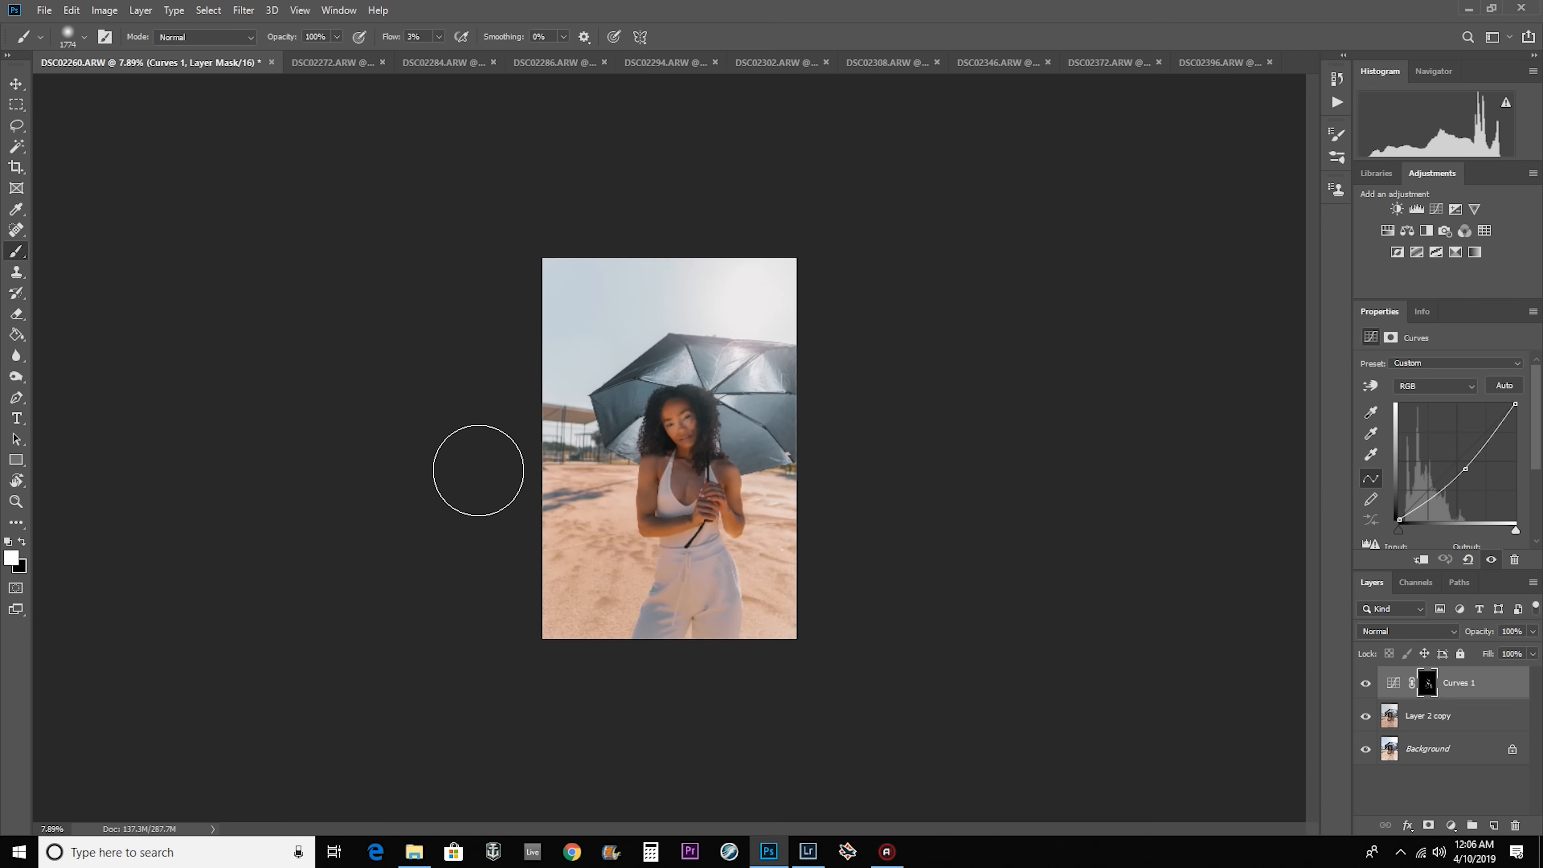
{"action": "left_click_drag", "start_coordinate": [569, 452], "coordinate": [589, 464]}
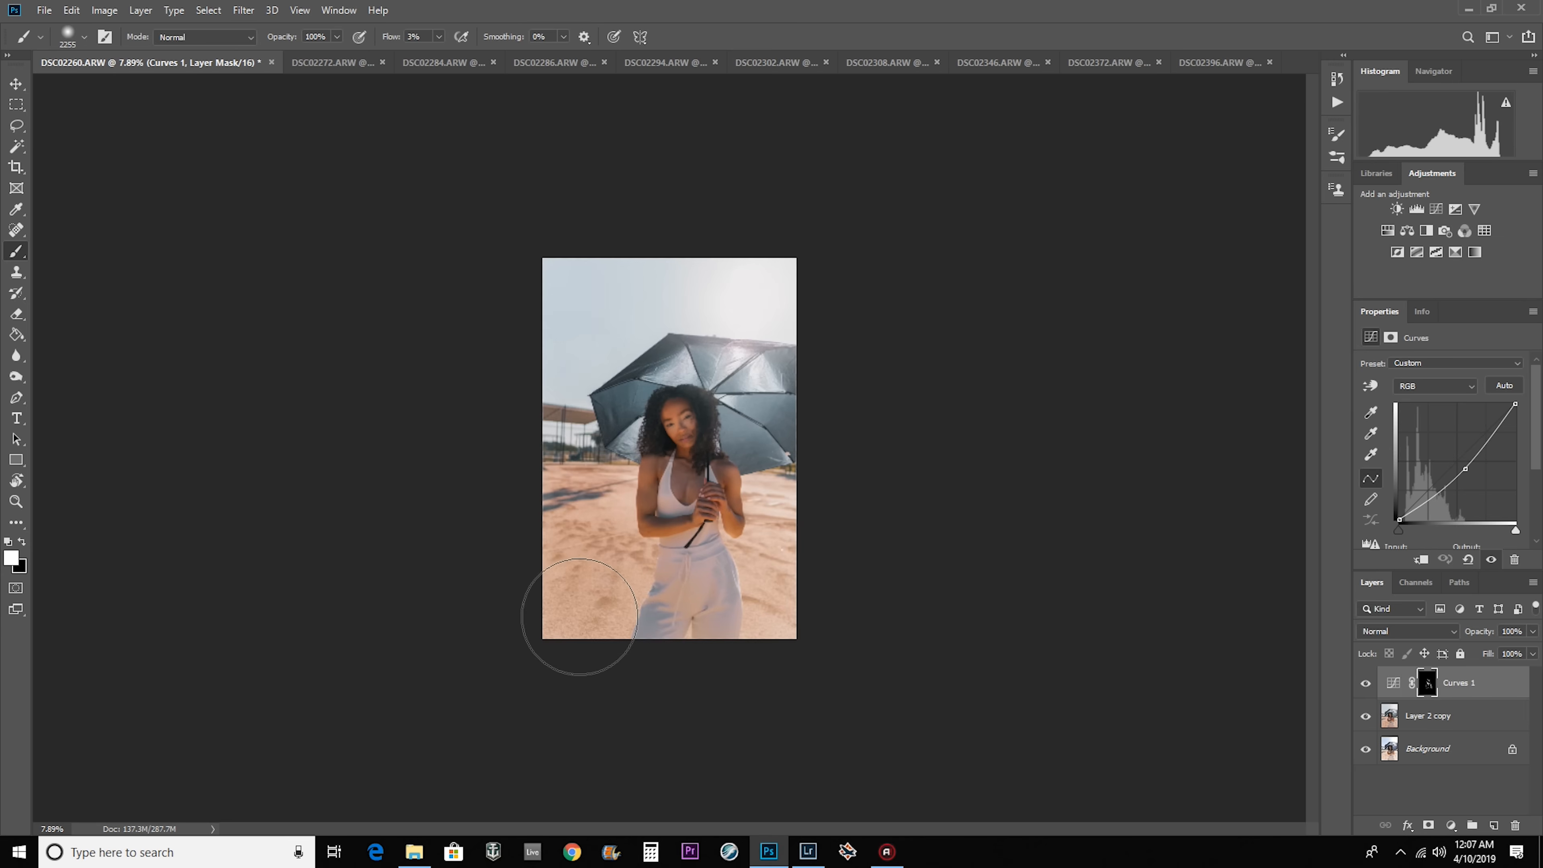
{"action": "scroll", "coordinate": [579, 617], "scroll_direction": "up", "scroll_amount": 3}
{"action": "scroll", "coordinate": [586, 606], "scroll_direction": "down", "scroll_amount": 1}
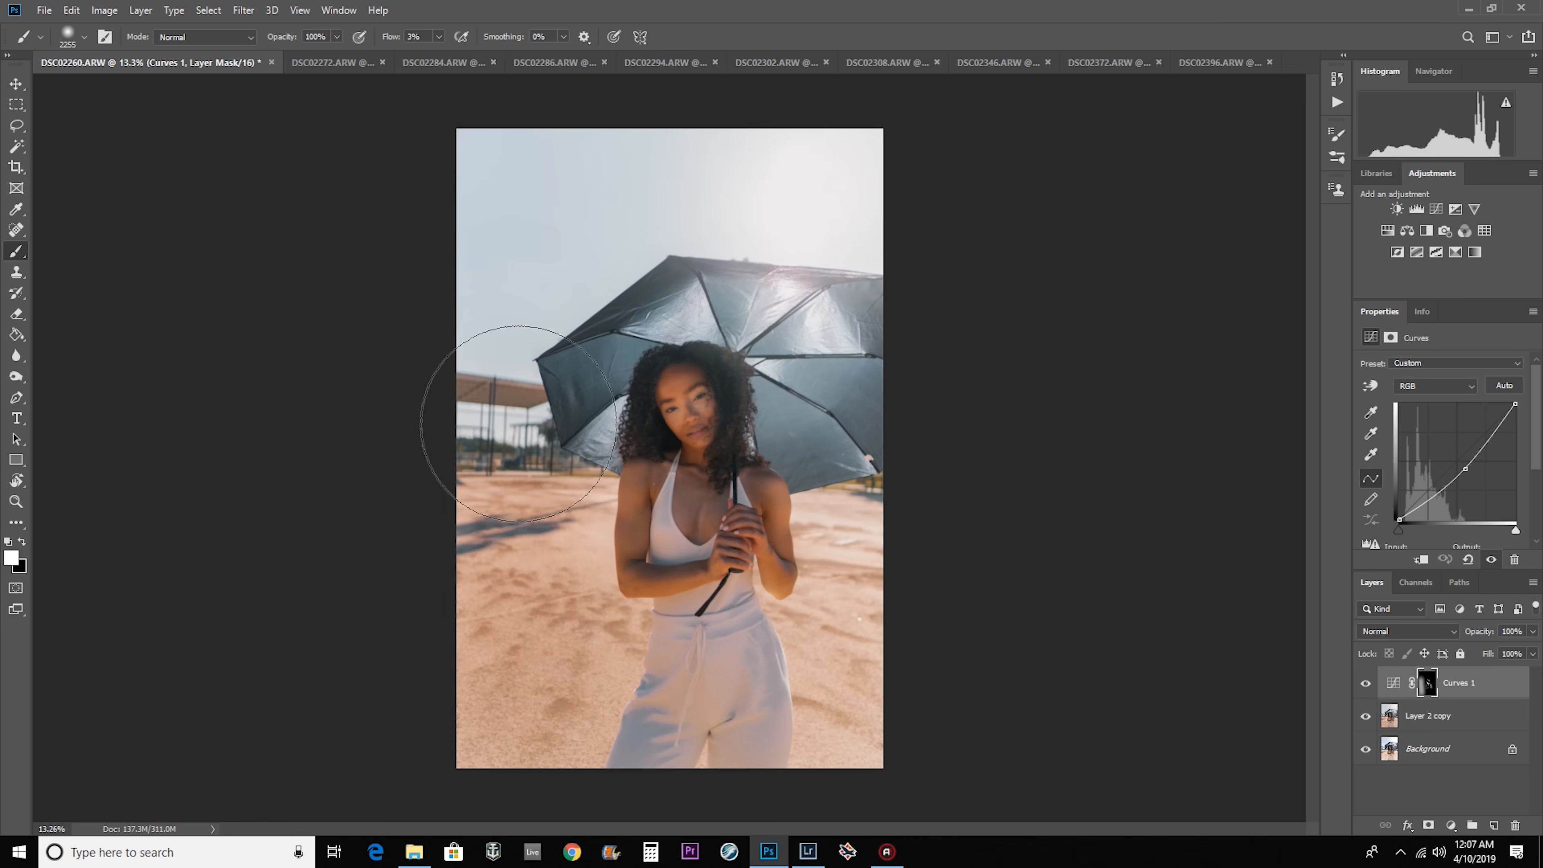
Darken the photo edges of DSC02272, DSC02284, DSC02286, DSC02294, DSC02302 and DSC02308 on their Curves masks with a brush of about 2298 px.
{"action": "key", "text": "ctrl+Tab"}
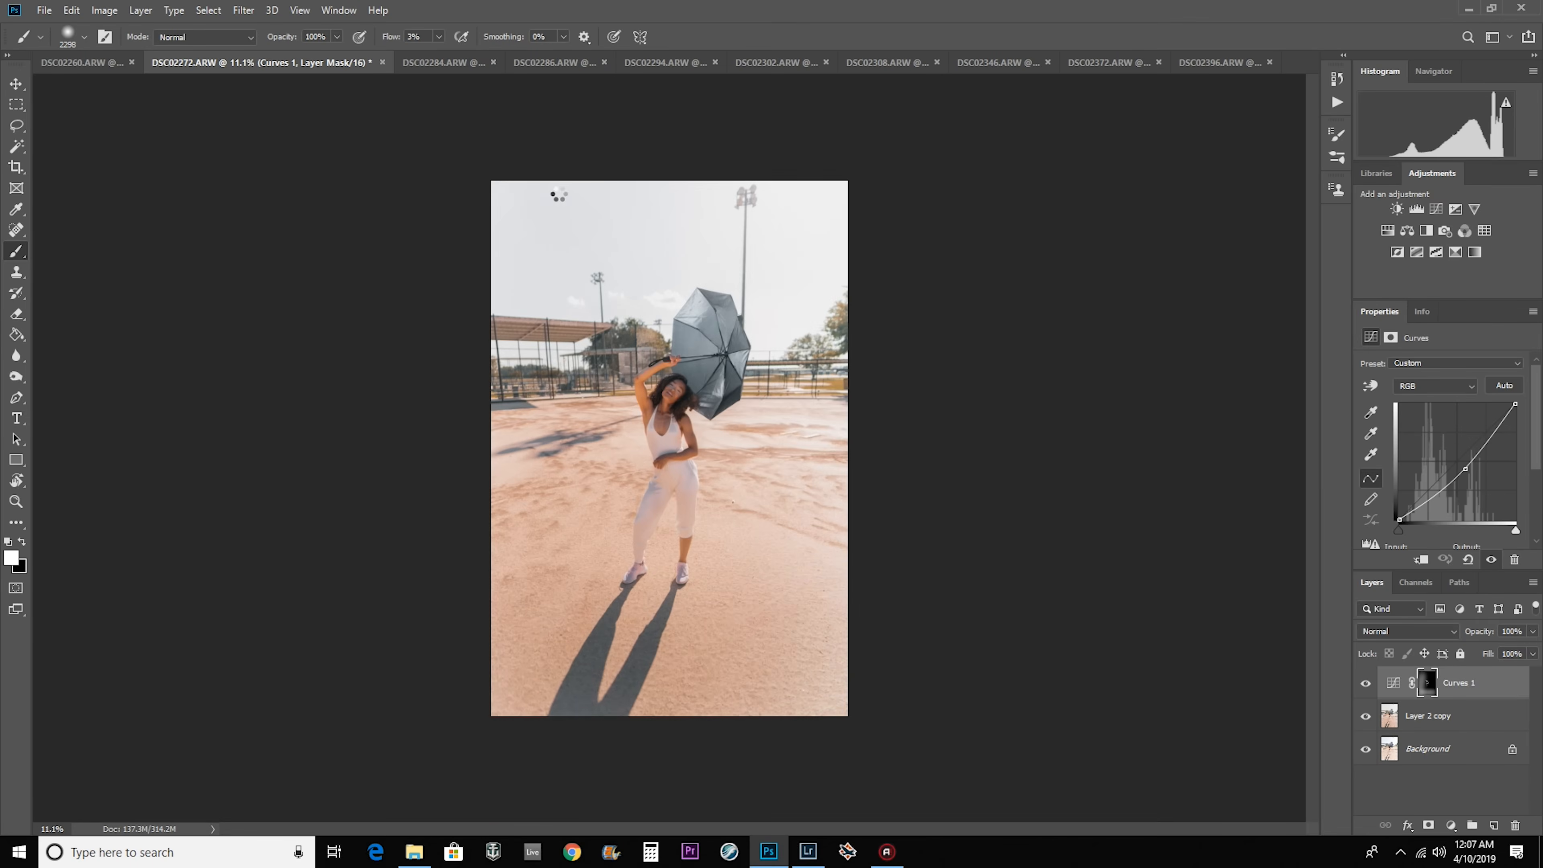
{"action": "key", "text": "ctrl+Tab"}
{"action": "key", "text": "ctrl+Tab"}
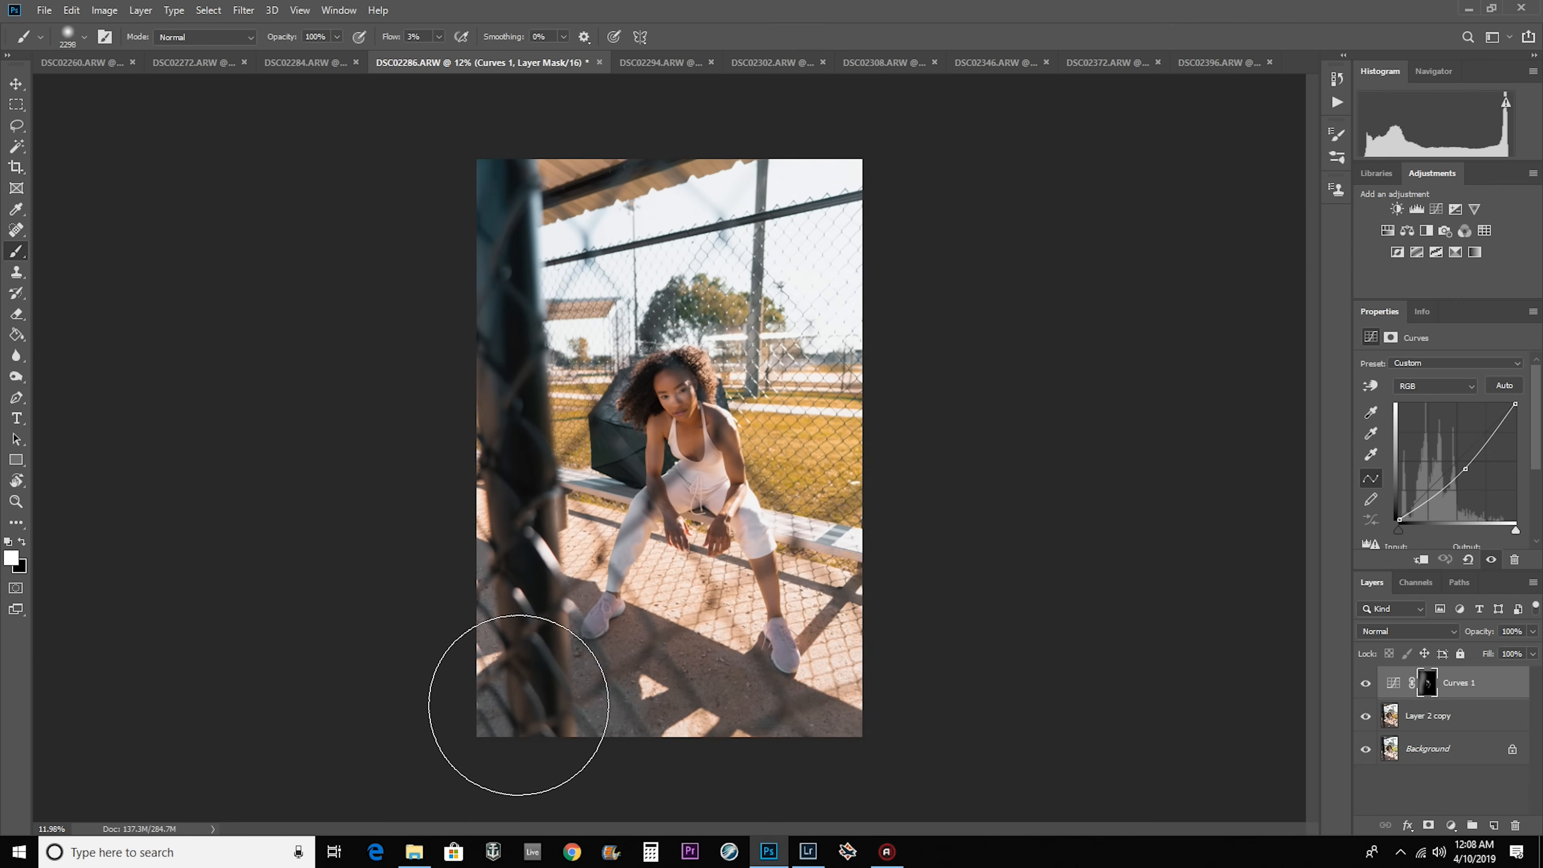
{"action": "key", "text": "ctrl+Tab"}
{"action": "key", "text": "ctrl+Tab"}
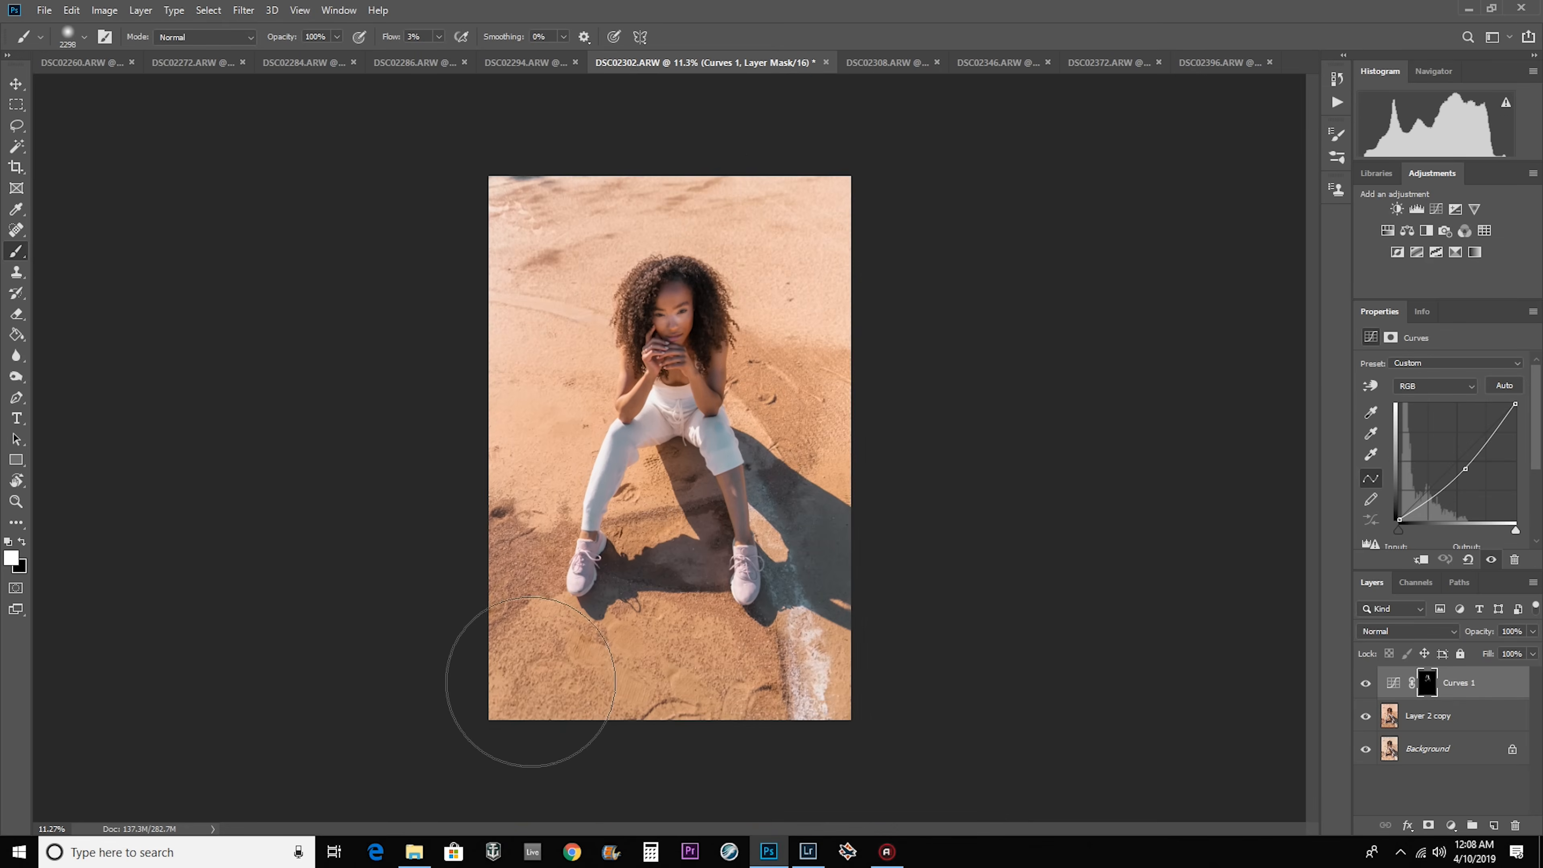
{"action": "key", "text": "ctrl+Tab"}
{"action": "scroll", "coordinate": [840, 126], "scroll_direction": "down", "scroll_amount": 8}
{"action": "mouse_move", "coordinate": [499, 255]}
{"action": "left_mouse_down"}
{"action": "mouse_move", "coordinate": [850, 699]}
{"action": "mouse_move", "coordinate": [868, 206]}
{"action": "left_mouse_up"}
Darken the photo edges of DSC02346, DSC02372 and DSC02396 on their Curves masks with the very large soft brush.
{"action": "left_click", "coordinate": [999, 63]}
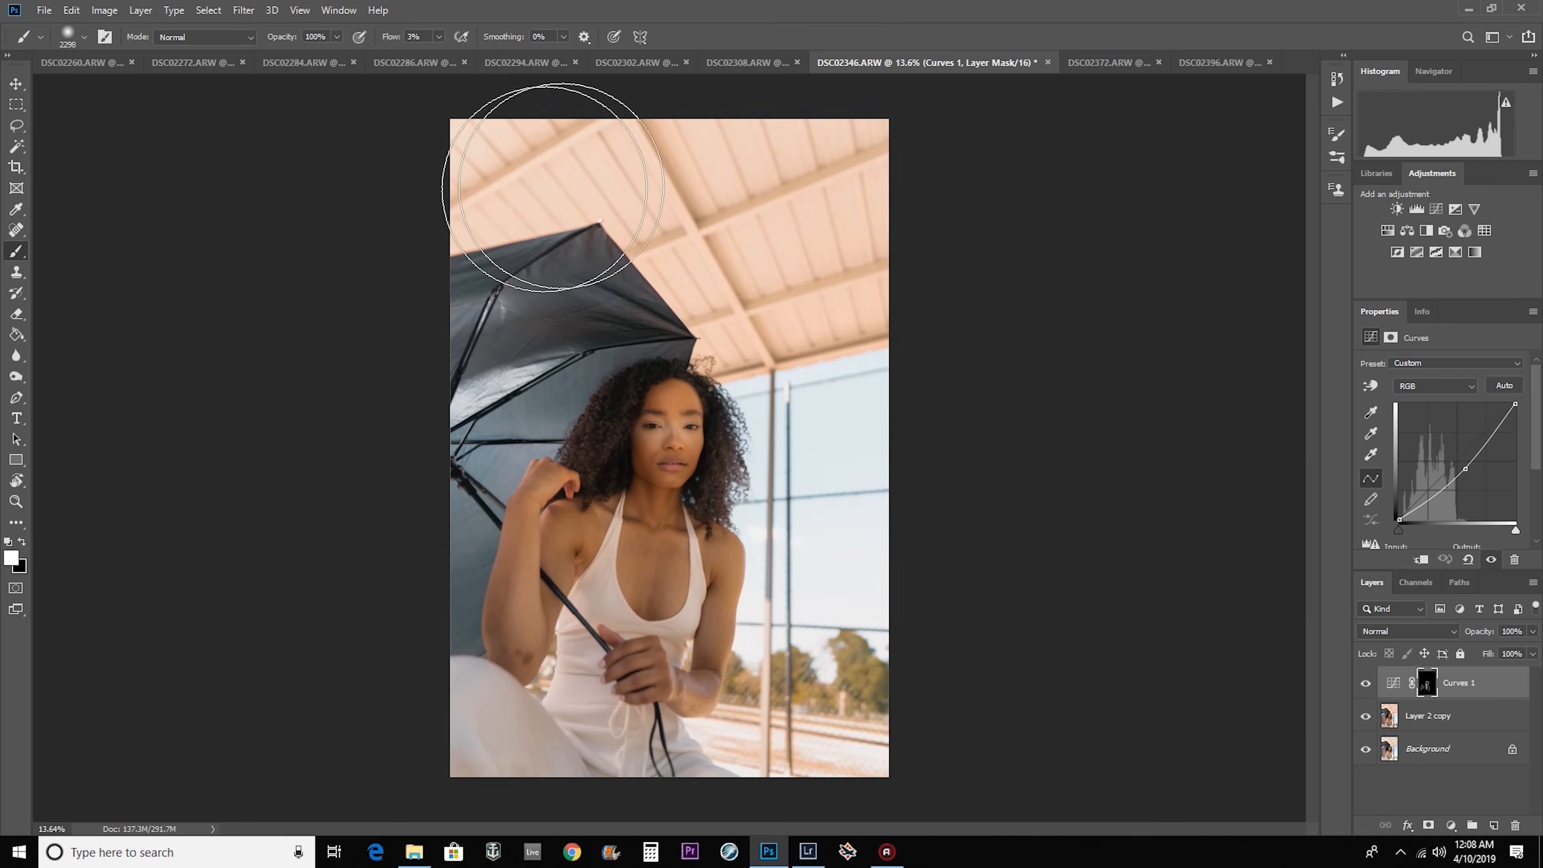
{"action": "left_click_drag", "start_coordinate": [551, 180], "coordinate": [821, 729]}
{"action": "left_click", "coordinate": [1102, 63]}
{"action": "left_click_drag", "start_coordinate": [545, 724], "coordinate": [644, 158]}
{"action": "left_click", "coordinate": [1365, 683]}
{"action": "left_click", "coordinate": [1219, 63]}
{"action": "mouse_move", "coordinate": [516, 680]}
{"action": "left_mouse_down"}
{"action": "mouse_move", "coordinate": [494, 525]}
{"action": "mouse_move", "coordinate": [476, 603]}
{"action": "left_mouse_up"}
Merge the Curves 1 and Layer 2 copy layers in DSC02260 and DSC02272, keeping the Background separate.
{"action": "left_click", "coordinate": [17, 104]}
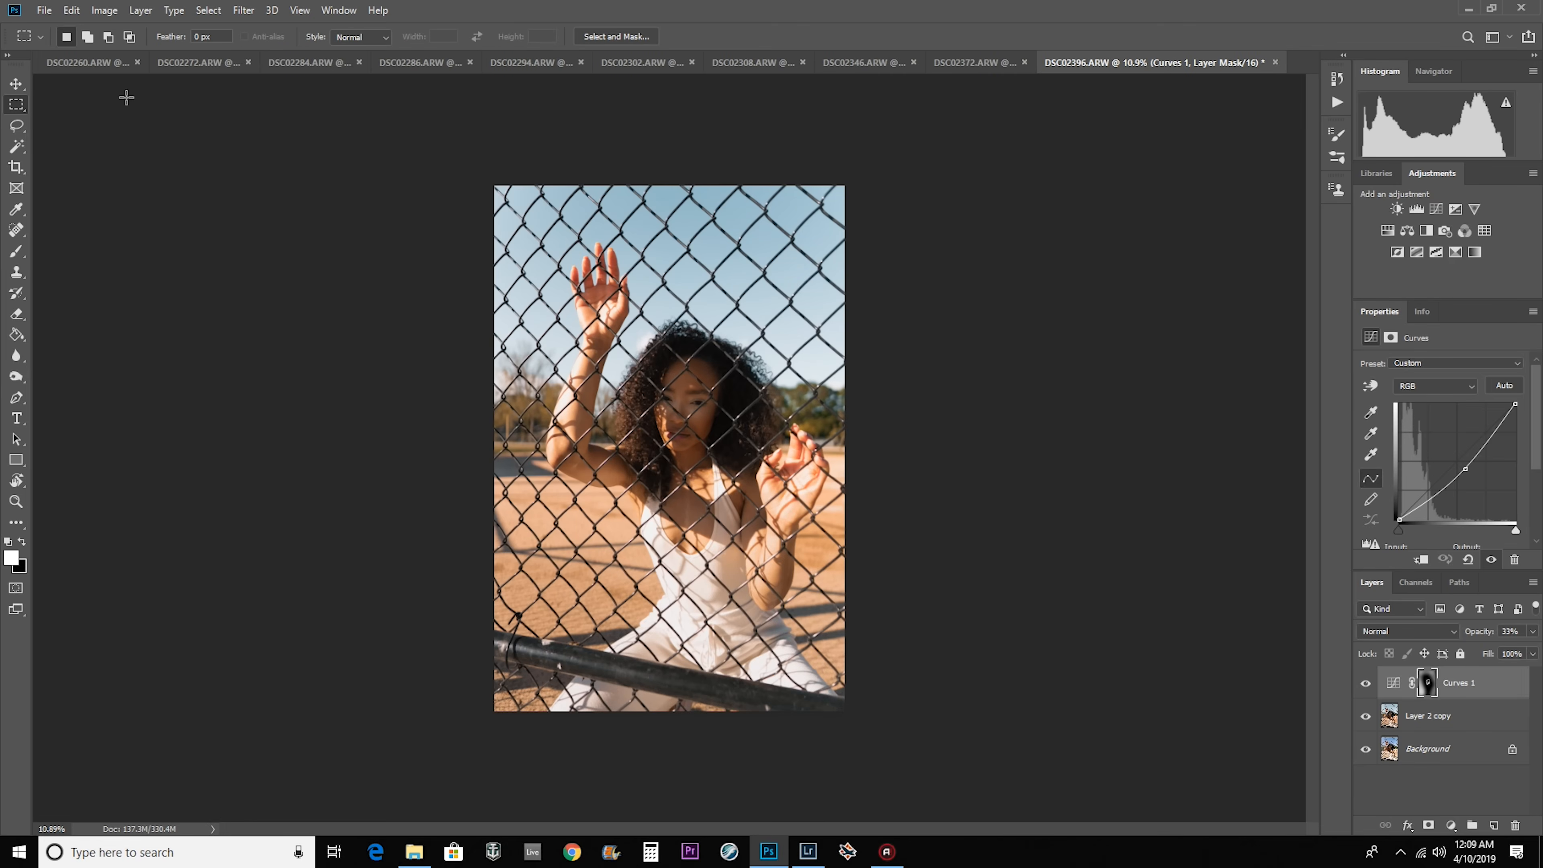
{"action": "left_click", "coordinate": [87, 63]}
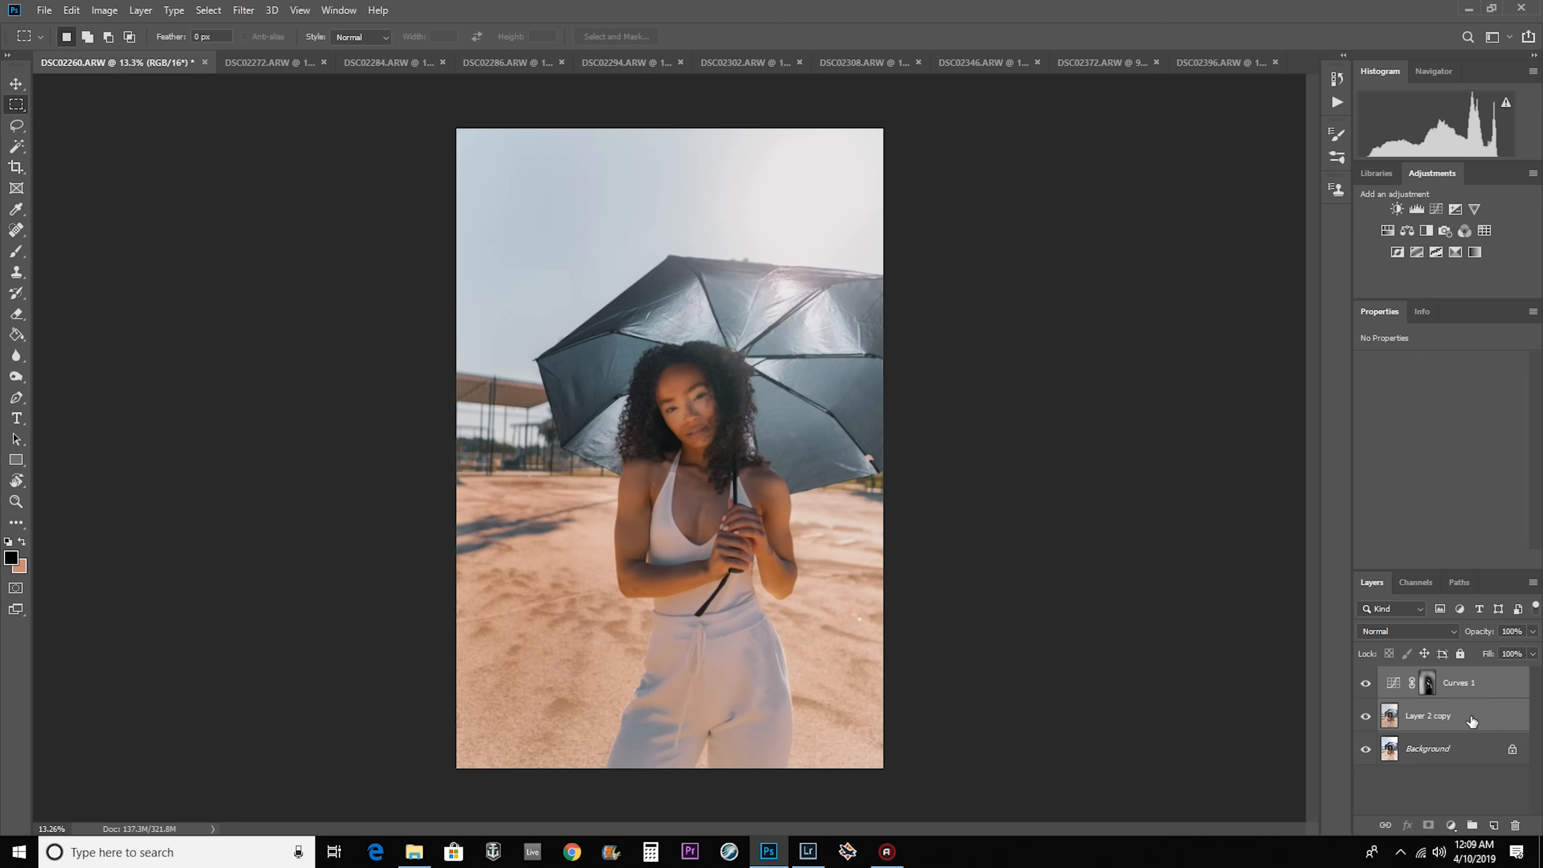
{"action": "right_click", "coordinate": [1465, 700]}
{"action": "left_click", "coordinate": [1415, 598]}
{"action": "left_click", "coordinate": [291, 63]}
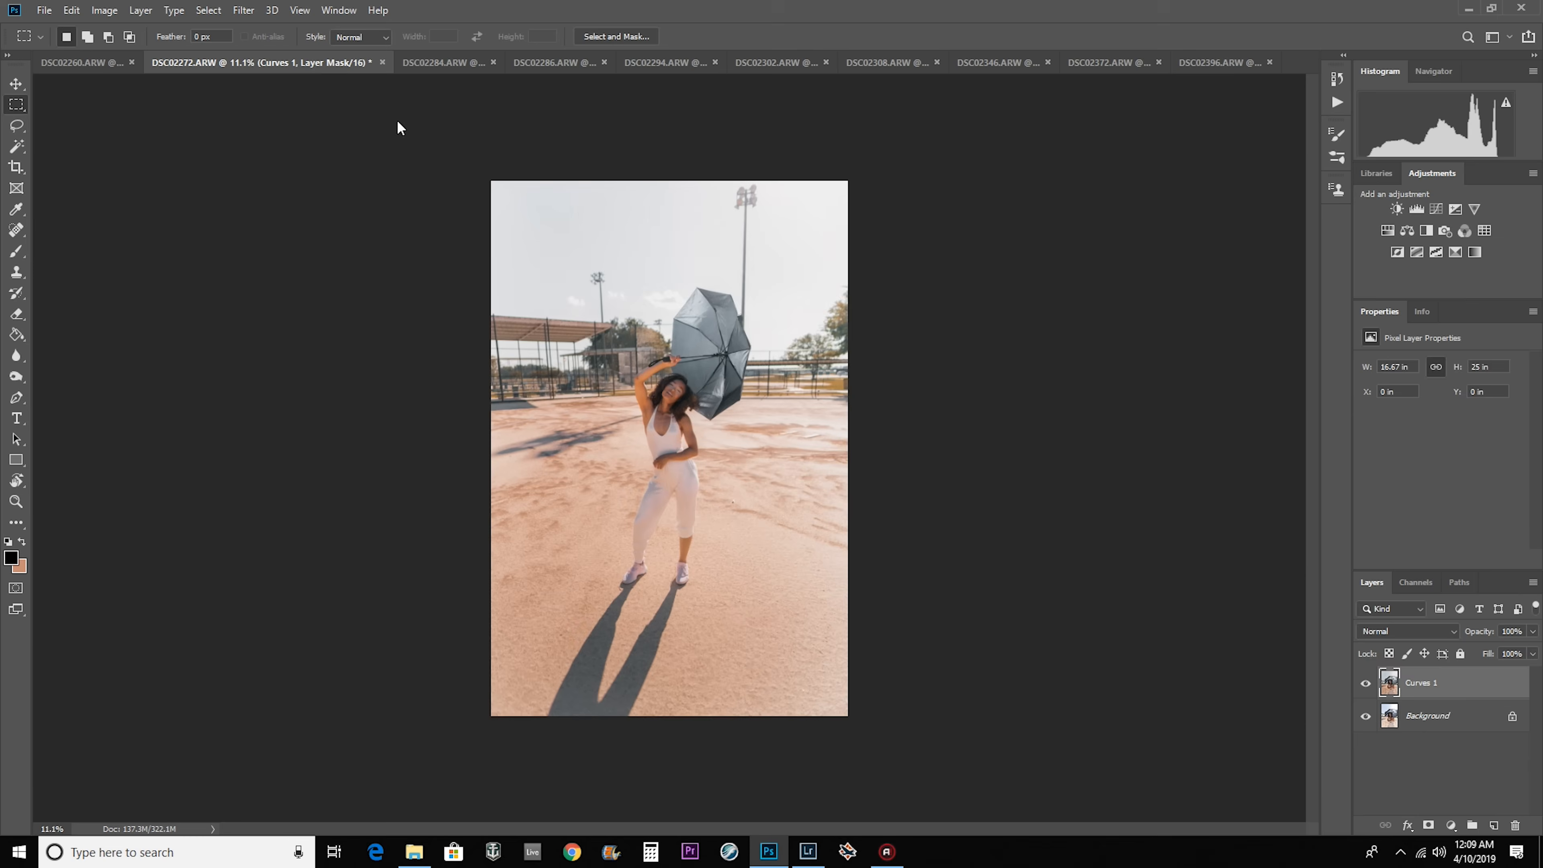
{"action": "right_click", "coordinate": [1445, 715]}
{"action": "left_click", "coordinate": [1402, 510]}
Merge the Curves 1 and Layer 2 copy layers in DSC02284 and DSC02286.
{"action": "left_click", "coordinate": [389, 63]}
{"action": "right_click", "coordinate": [1446, 716]}
{"action": "left_click", "coordinate": [1396, 508]}
{"action": "left_click", "coordinate": [505, 63]}
{"action": "right_click", "coordinate": [1444, 707]}
{"action": "left_click", "coordinate": [1396, 503]}
Merge the Curves 1 and Layer 2 copy layers in DSC02294, DSC02302 and DSC02308.
{"action": "left_click", "coordinate": [631, 62]}
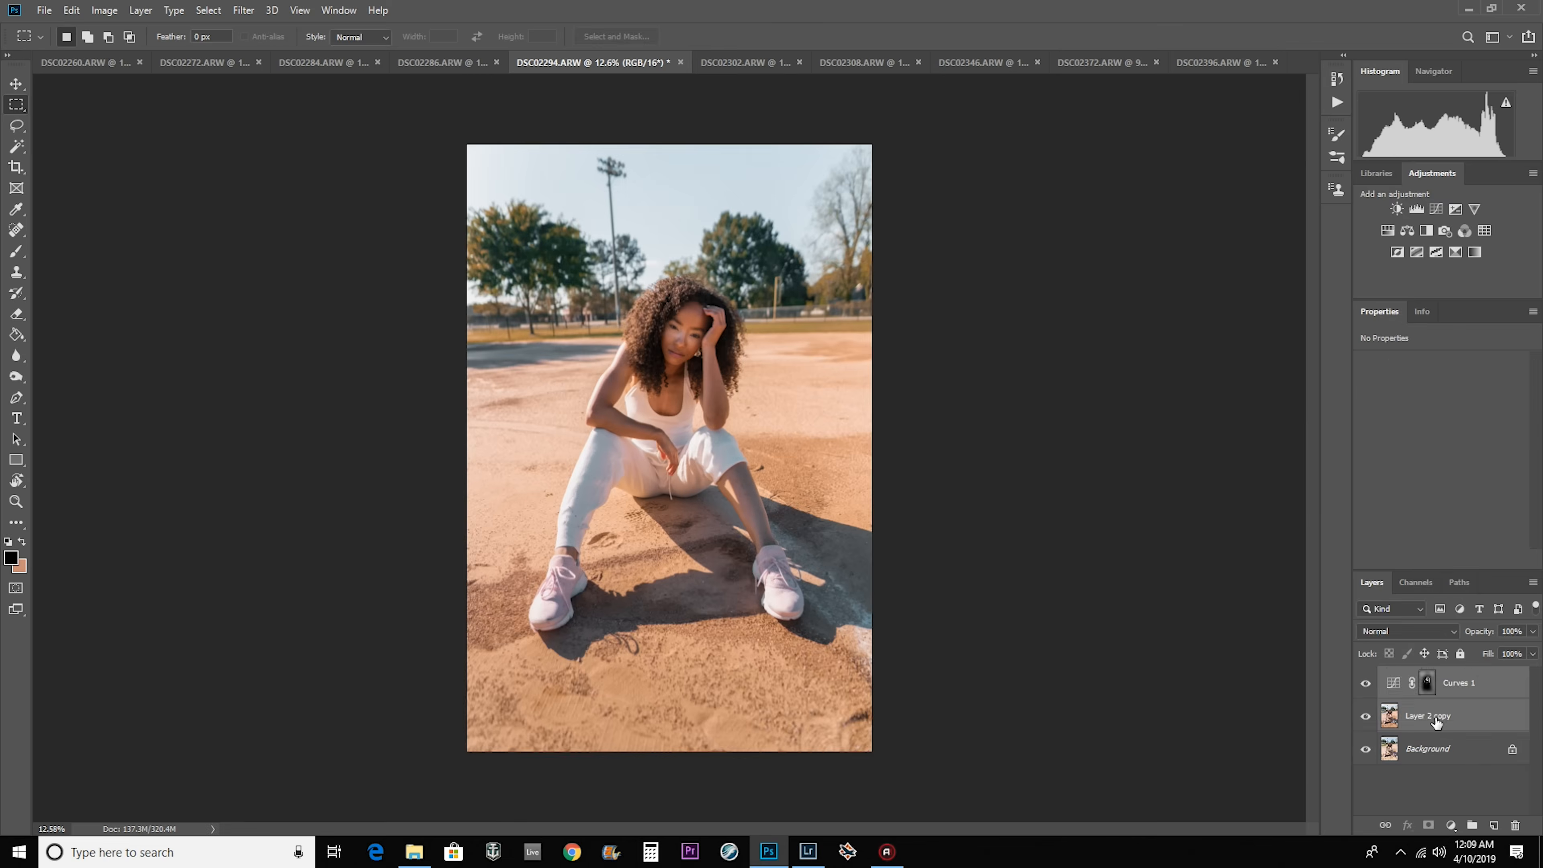
{"action": "right_click", "coordinate": [1435, 720]}
{"action": "left_click", "coordinate": [1396, 514]}
{"action": "left_click", "coordinate": [756, 63]}
{"action": "left_click", "coordinate": [1397, 512]}
{"action": "left_click", "coordinate": [871, 63]}
{"action": "right_click", "coordinate": [1439, 719]}
{"action": "left_click", "coordinate": [1417, 516]}
Merge the Curves 1 and Layer 2 copy layers in DSC02346, DSC02372 and DSC02396.
{"action": "left_click", "coordinate": [987, 64]}
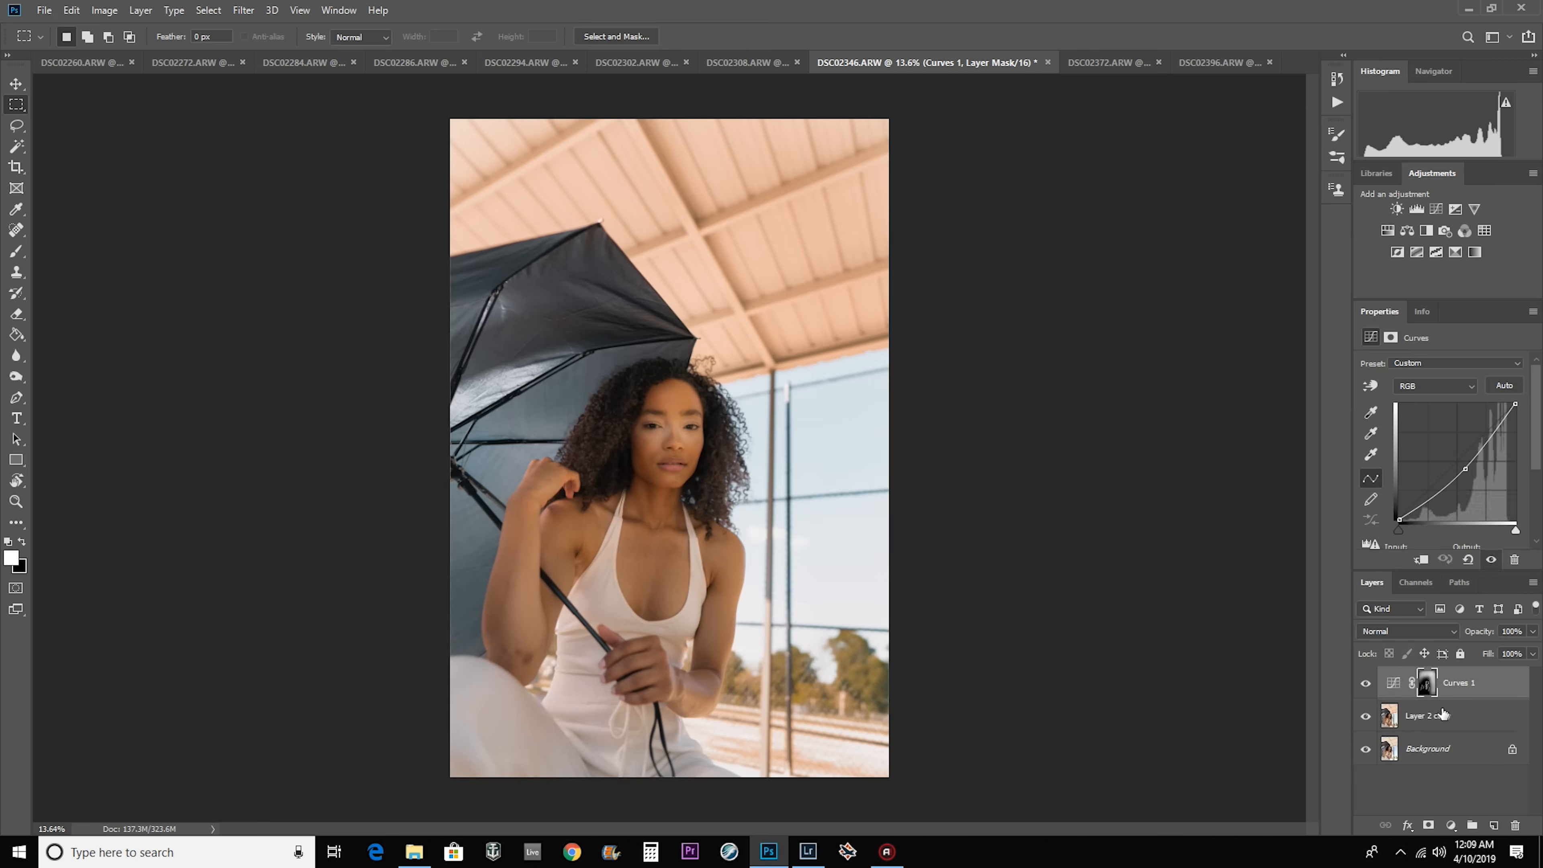
{"action": "right_click", "coordinate": [1457, 717]}
{"action": "left_click", "coordinate": [1403, 514]}
{"action": "left_click", "coordinate": [1102, 63]}
{"action": "right_click", "coordinate": [1457, 716]}
{"action": "left_click", "coordinate": [1403, 514]}
{"action": "left_click", "coordinate": [1225, 65]}
Compare DSC02302 before and after the edit by toggling the visibility of its merged Curves 1 layer.
{"action": "left_click", "coordinate": [665, 63]}
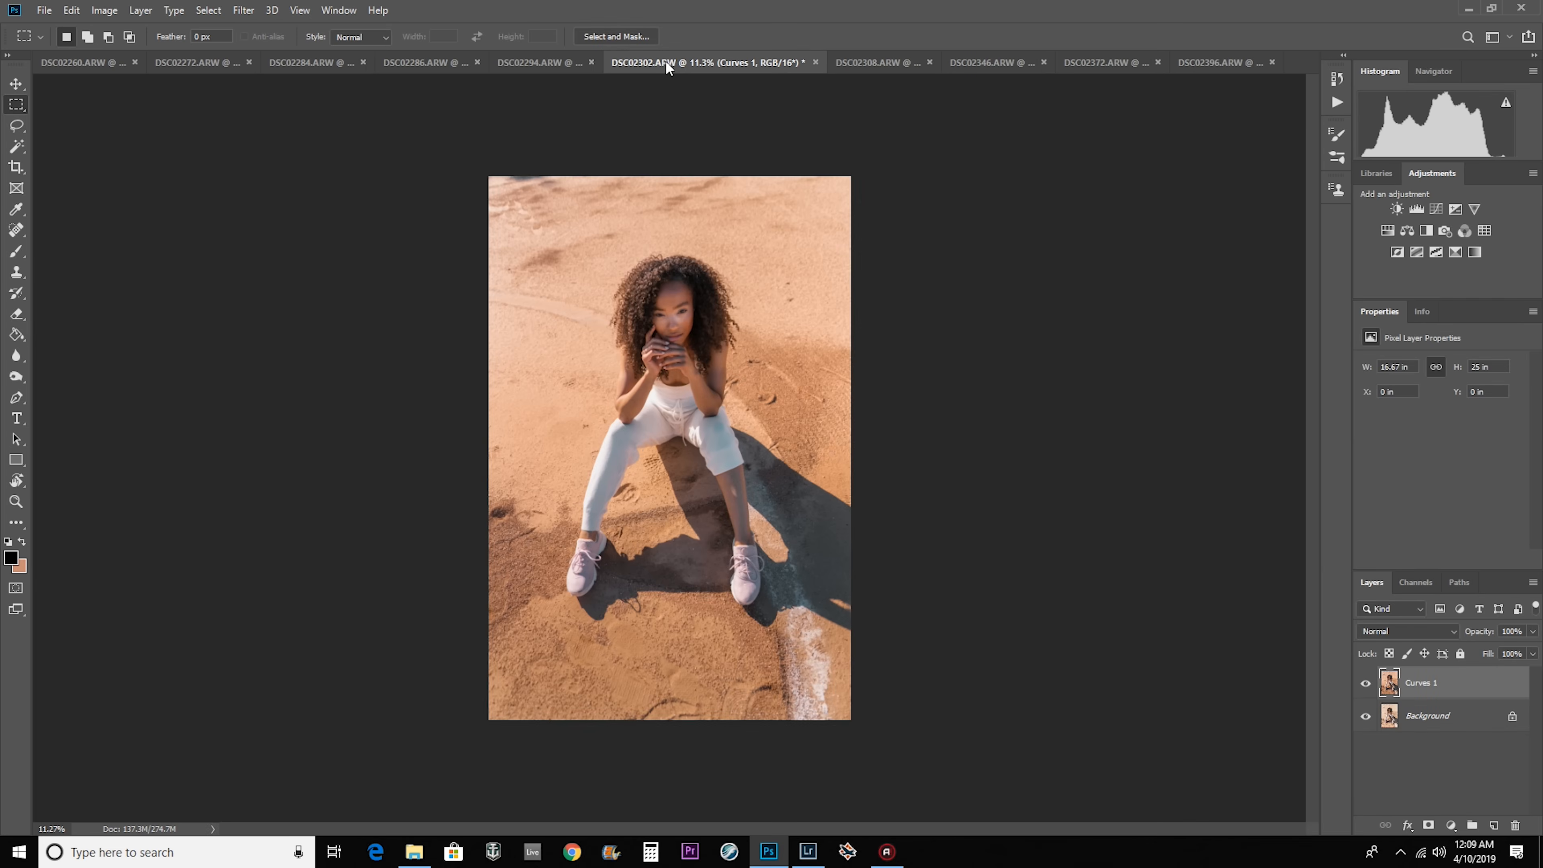
{"action": "left_click", "coordinate": [548, 65]}
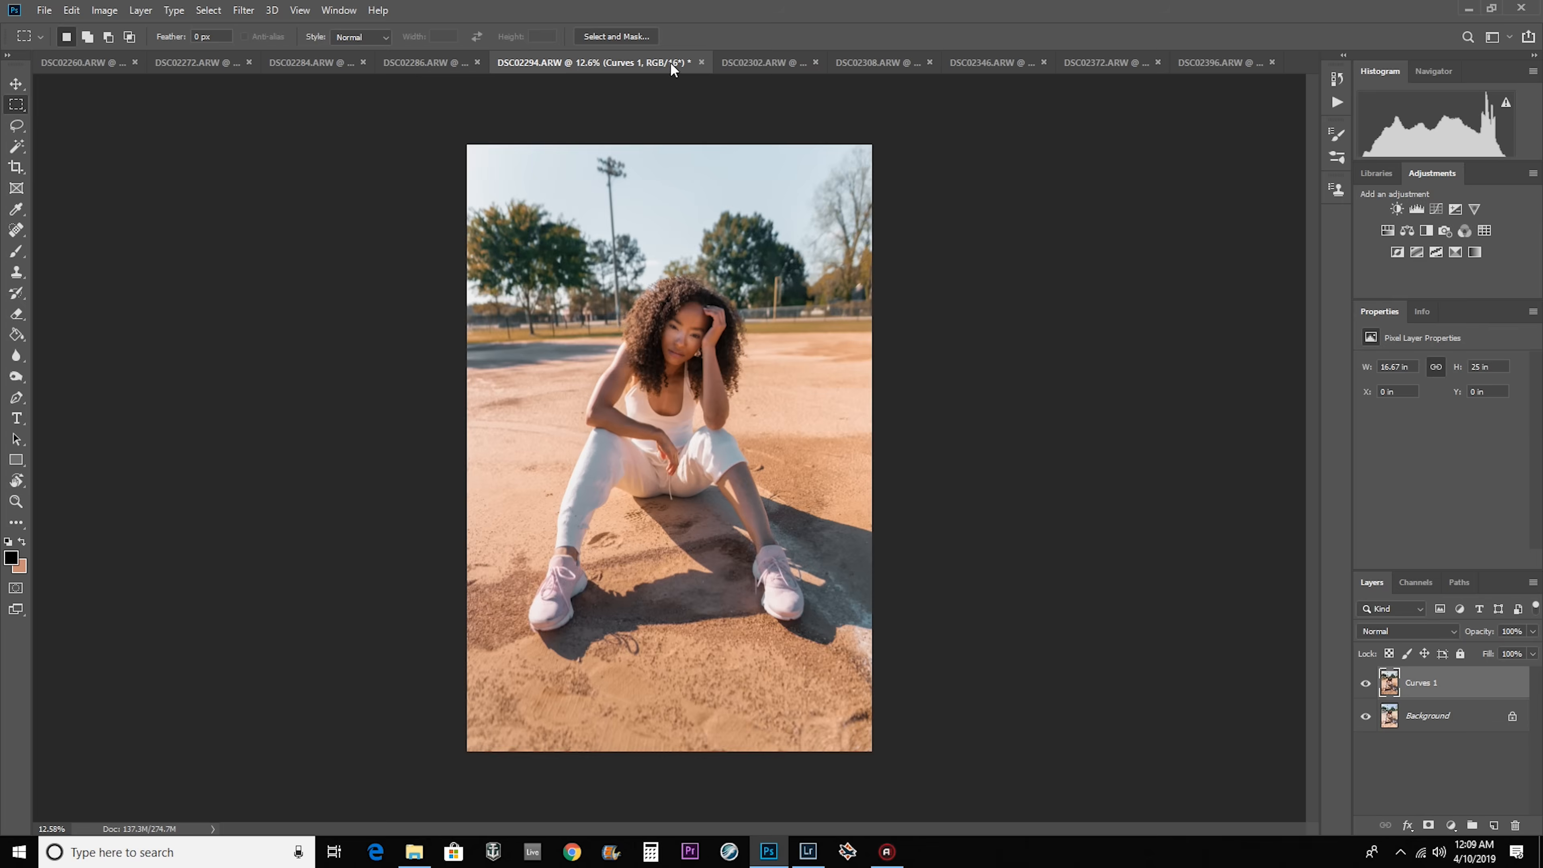
{"action": "left_click", "coordinate": [758, 63]}
{"action": "left_click", "coordinate": [1365, 683]}
{"action": "left_click", "coordinate": [1365, 683]}
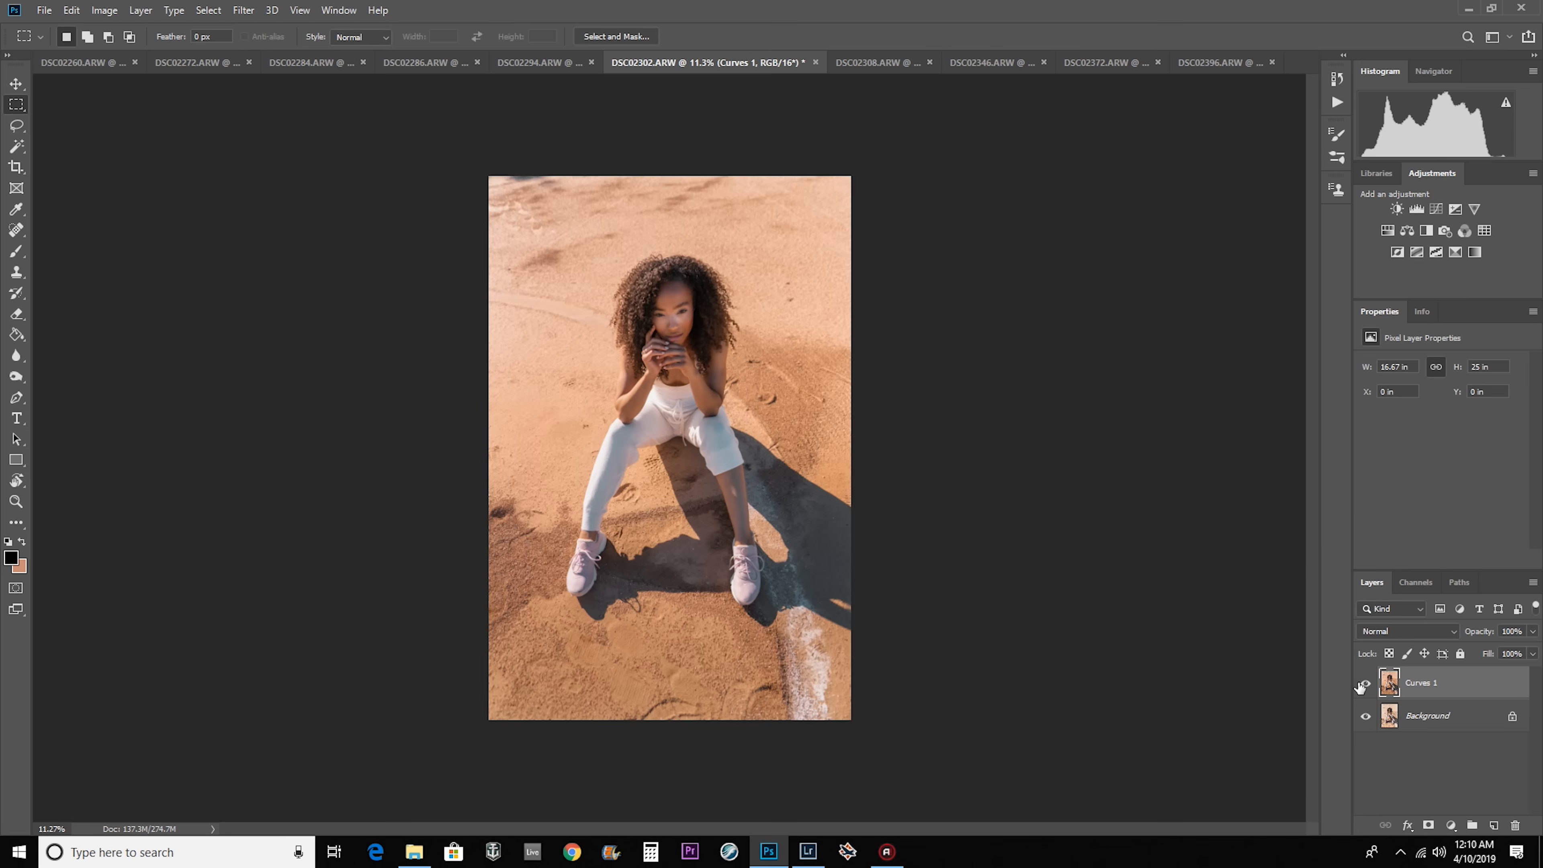
{"action": "left_click", "coordinate": [1363, 684]}
{"action": "left_click", "coordinate": [1363, 683]}
{"action": "left_click", "coordinate": [1361, 685]}
{"action": "left_click", "coordinate": [1360, 685]}
{"action": "left_click", "coordinate": [1360, 685]}
{"action": "left_click", "coordinate": [1360, 685]}
{"action": "left_click", "coordinate": [1360, 685]}
{"action": "left_click", "coordinate": [1360, 685]}
{"action": "left_click", "coordinate": [1360, 685]}
{"action": "left_click", "coordinate": [1361, 685]}
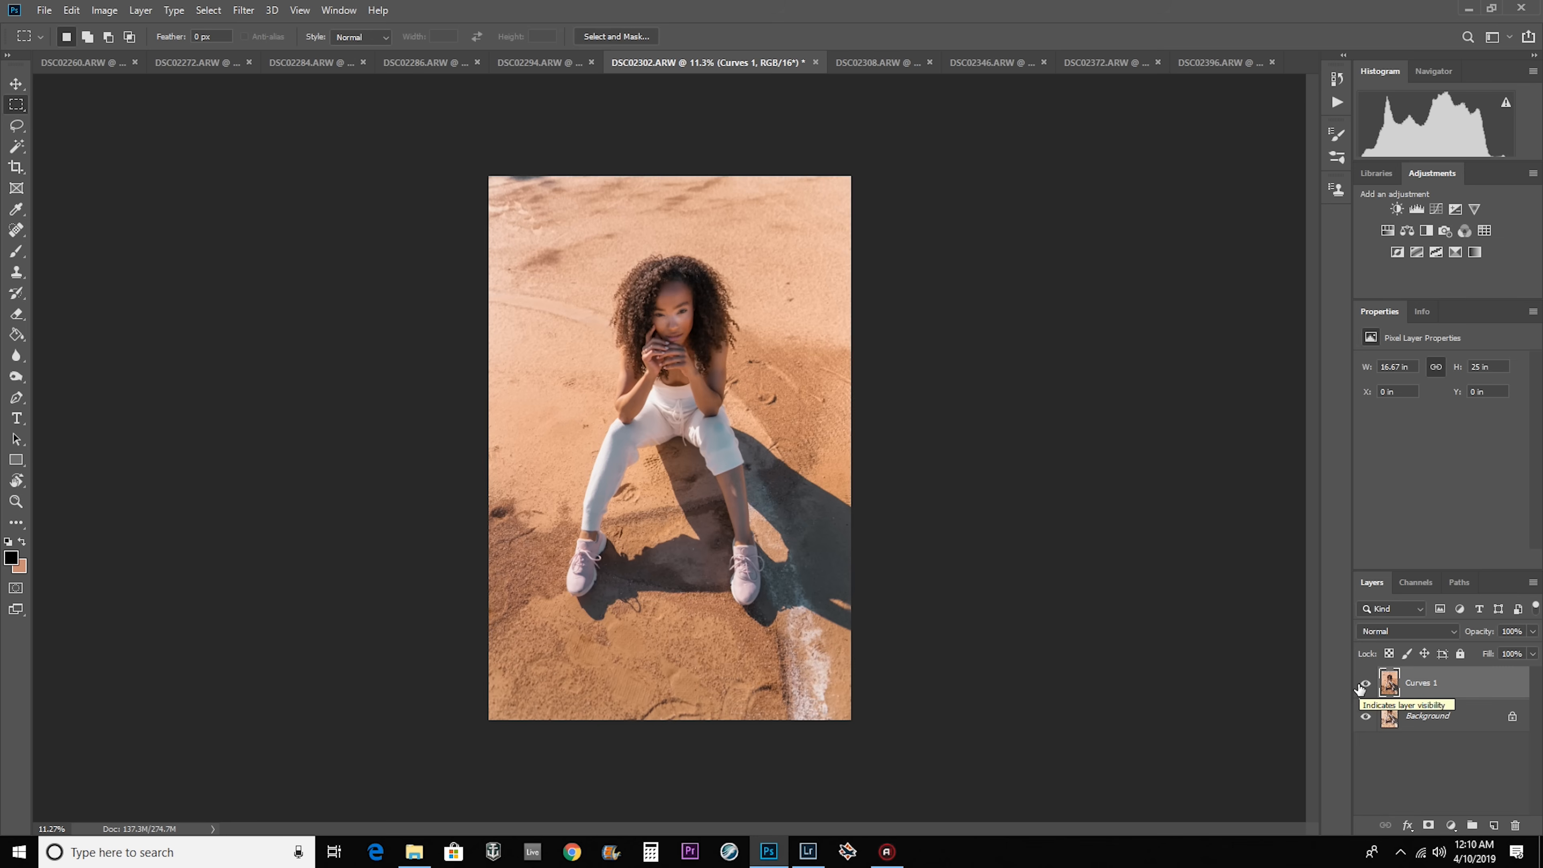
{"action": "left_click", "coordinate": [1360, 685]}
{"action": "left_click", "coordinate": [1360, 685]}
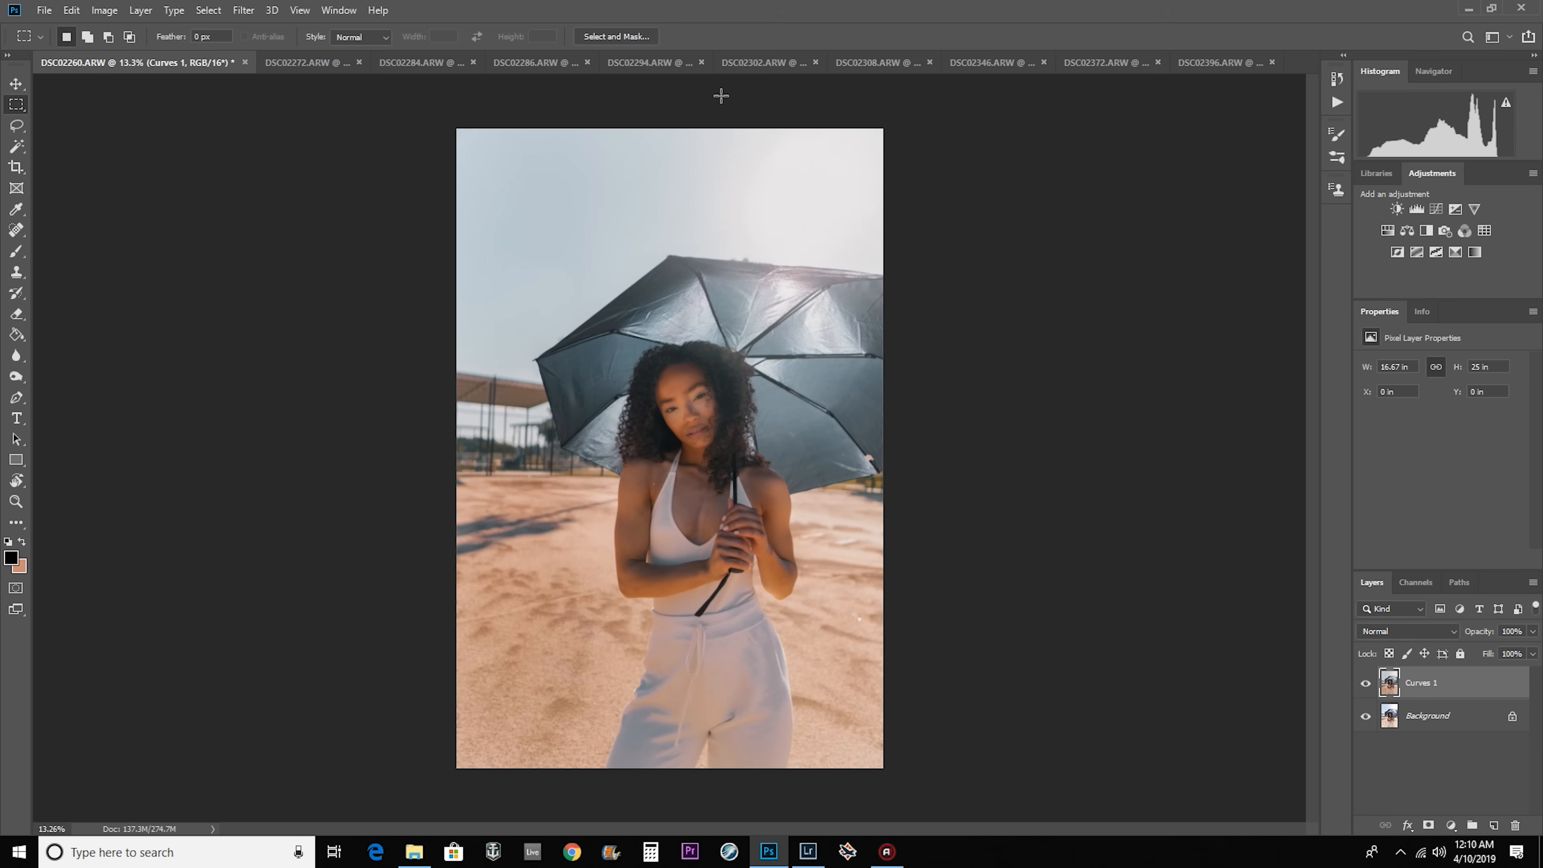
Review the finished portraits one after another to check that their colour grading is consistent.
{"action": "left_click", "coordinate": [752, 61]}
{"action": "left_click", "coordinate": [909, 61]}
{"action": "left_click", "coordinate": [996, 61]}
{"action": "left_click", "coordinate": [1103, 61]}
{"action": "left_click", "coordinate": [1189, 63]}
{"action": "left_click", "coordinate": [547, 63]}
{"action": "left_click", "coordinate": [417, 63]}
{"action": "left_click", "coordinate": [316, 63]}
{"action": "left_click", "coordinate": [203, 63]}
{"action": "left_click", "coordinate": [43, 63]}
Close all open documents and save the changes to every one of them.
{"action": "left_click", "coordinate": [45, 11]}
{"action": "left_click", "coordinate": [131, 143]}
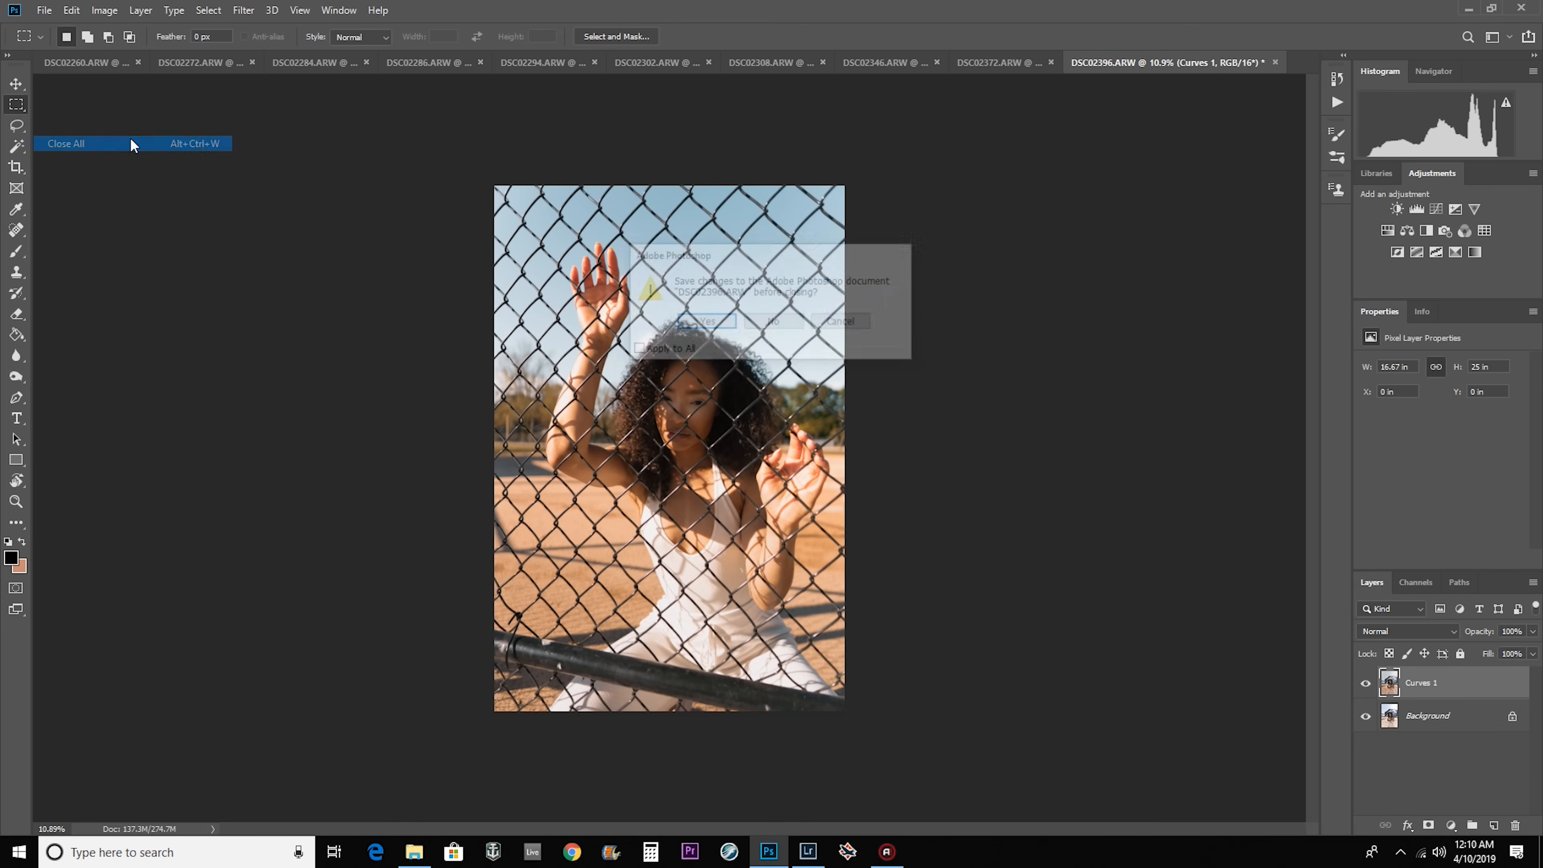
{"action": "left_click", "coordinate": [704, 322]}
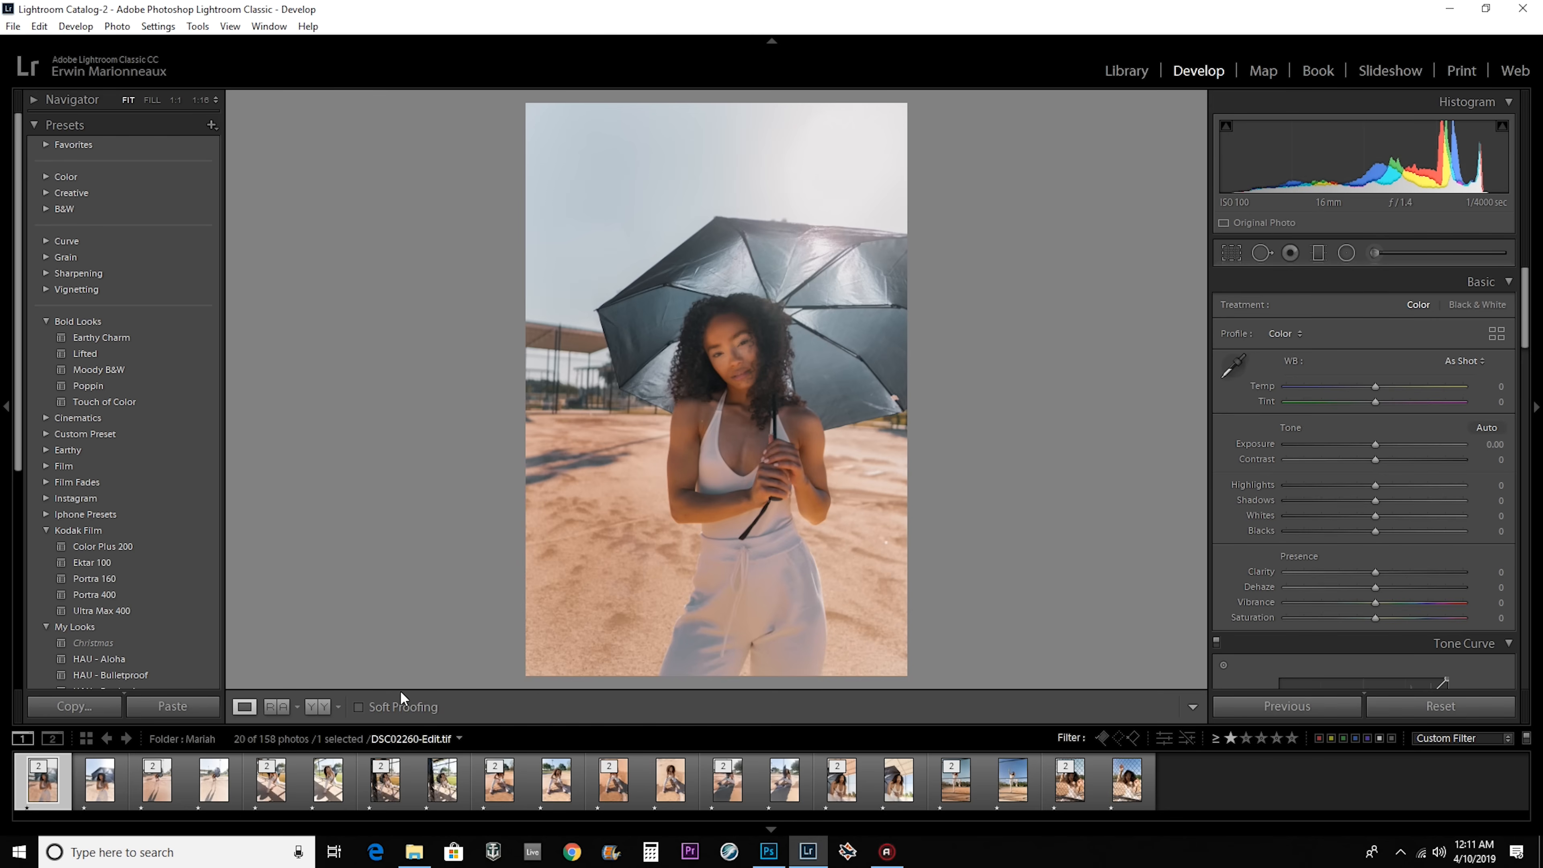
In Lightroom Classic, select all ten edited TIFF versions together and give them a two-star rating.
{"action": "left_click", "coordinate": [156, 787], "text": "ctrl"}
{"action": "left_click", "coordinate": [270, 787], "text": "ctrl"}
{"action": "left_click", "coordinate": [385, 787], "text": "ctrl"}
{"action": "left_click", "coordinate": [499, 787], "text": "ctrl"}
{"action": "left_click", "coordinate": [614, 787], "text": "ctrl"}
{"action": "left_click", "coordinate": [727, 787], "text": "ctrl"}
{"action": "left_click", "coordinate": [841, 787], "text": "ctrl"}
{"action": "left_click", "coordinate": [956, 787], "text": "ctrl"}
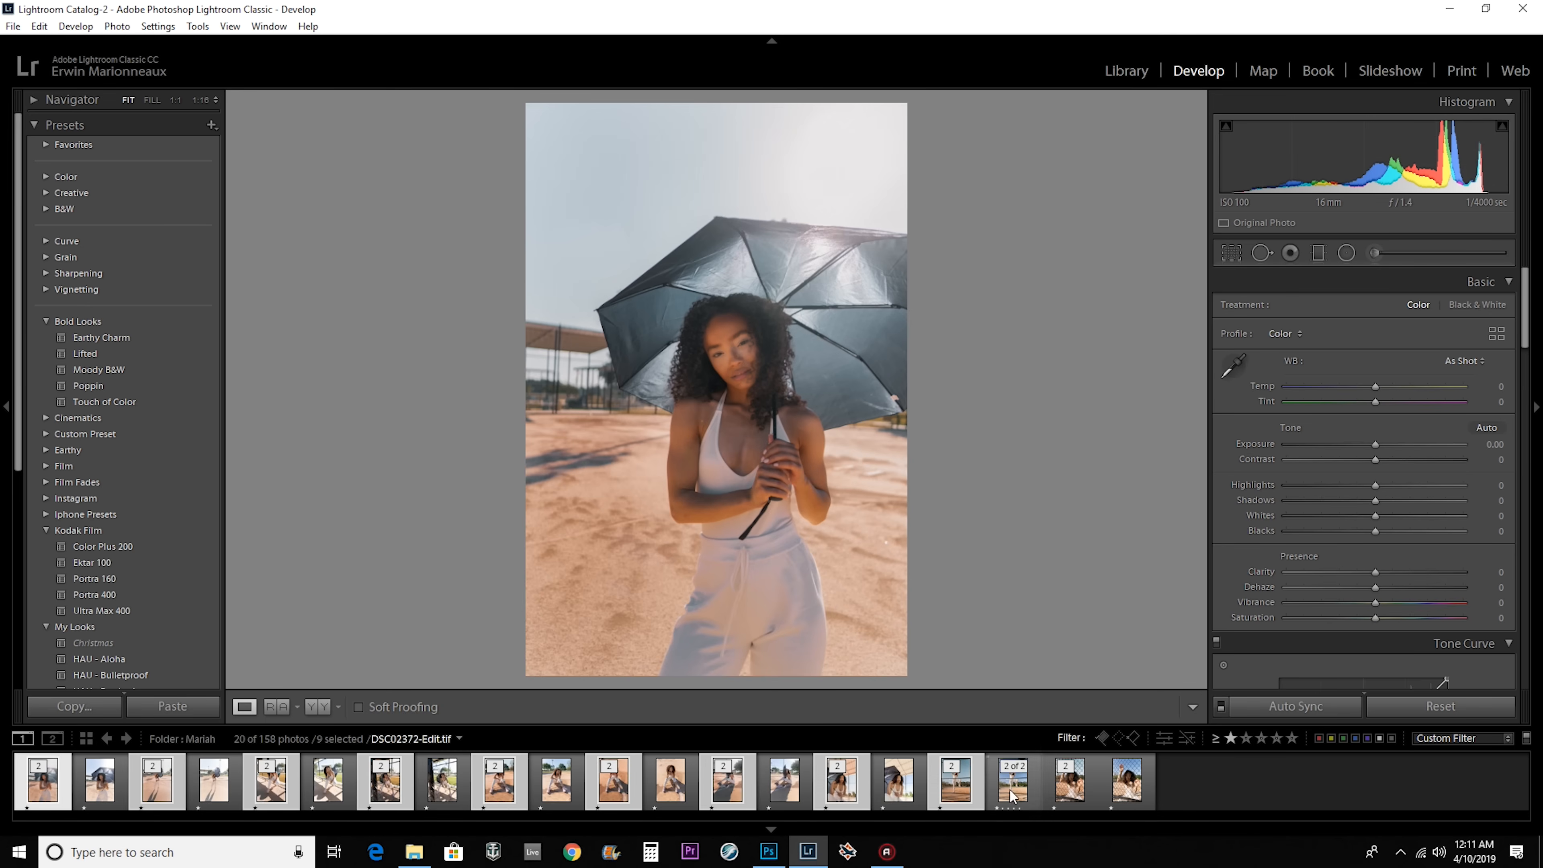
{"action": "left_click", "coordinate": [1069, 787], "text": "ctrl"}
{"action": "right_click", "coordinate": [1067, 790]}
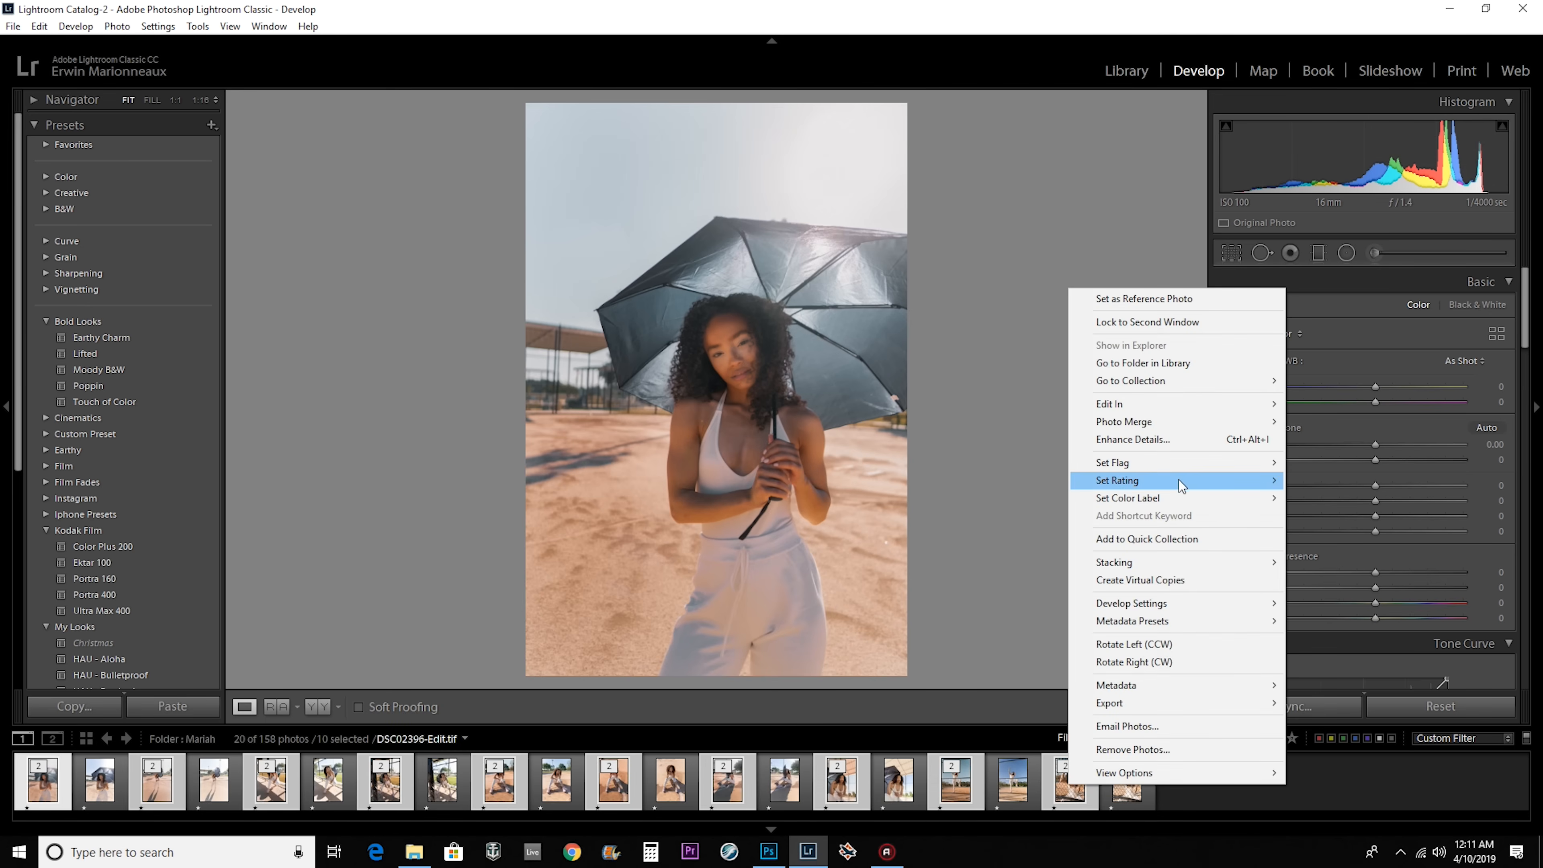
{"action": "mouse_move", "coordinate": [1181, 481]}
{"action": "left_click", "coordinate": [1322, 515]}
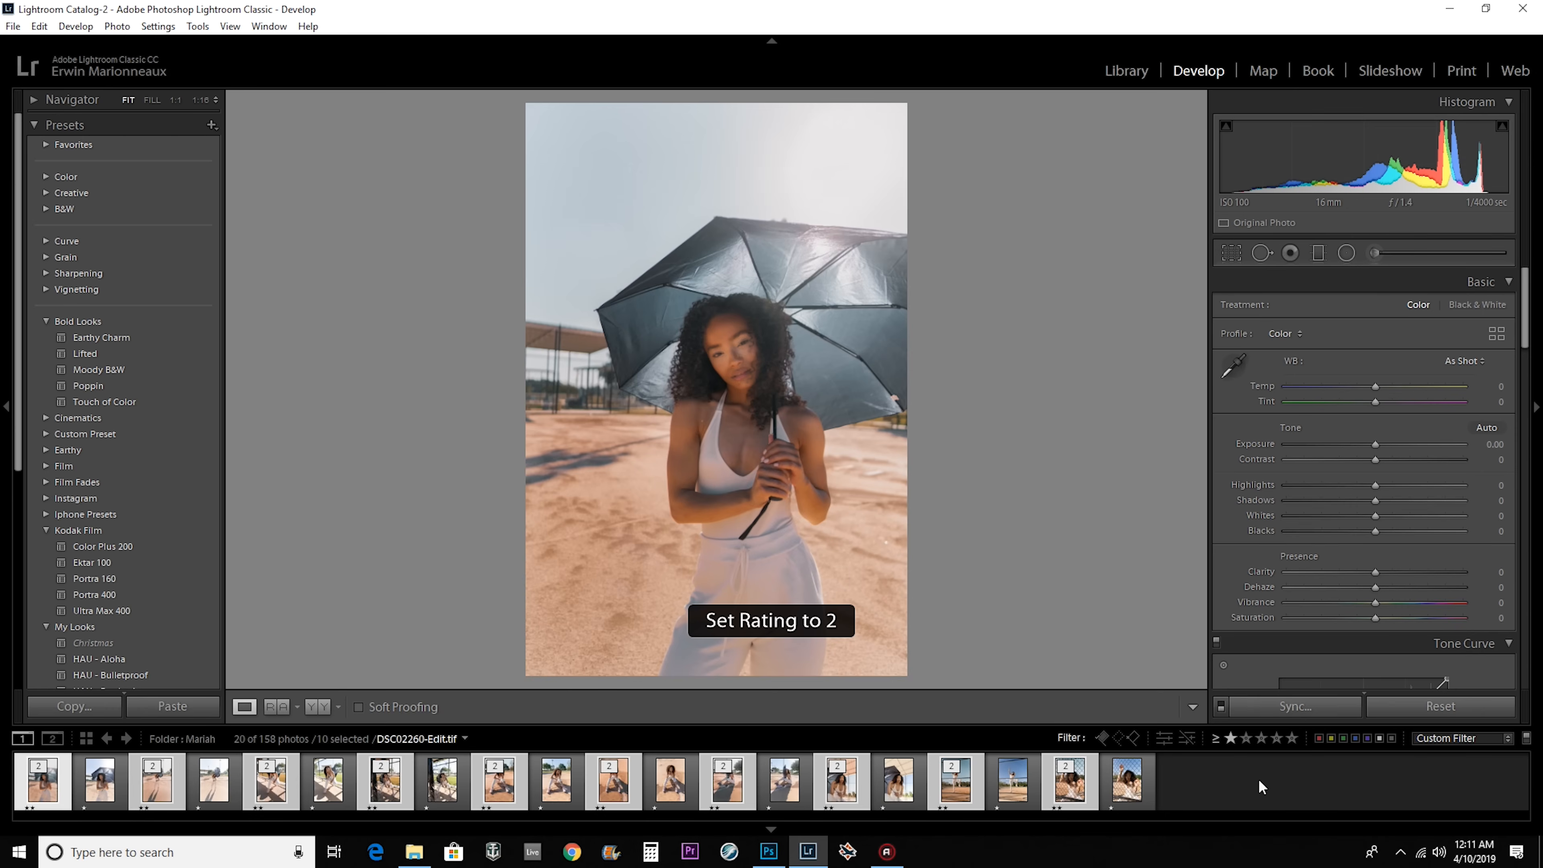
Filter the filmstrip to photos rated two stars or higher and preview the last two edited portraits.
{"action": "left_click", "coordinate": [1245, 737]}
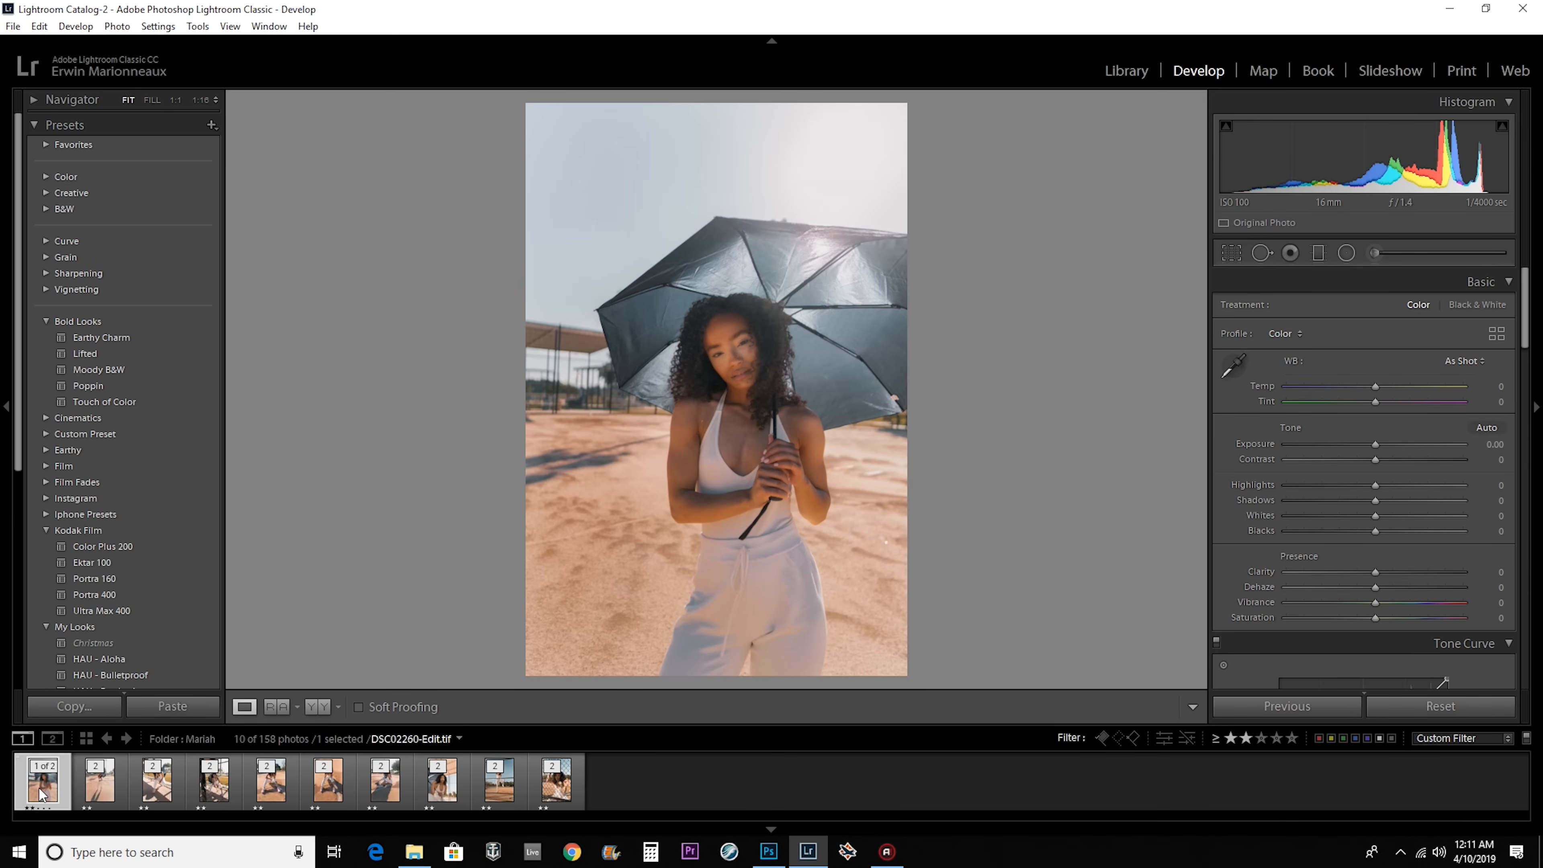
{"action": "left_click", "coordinate": [552, 785]}
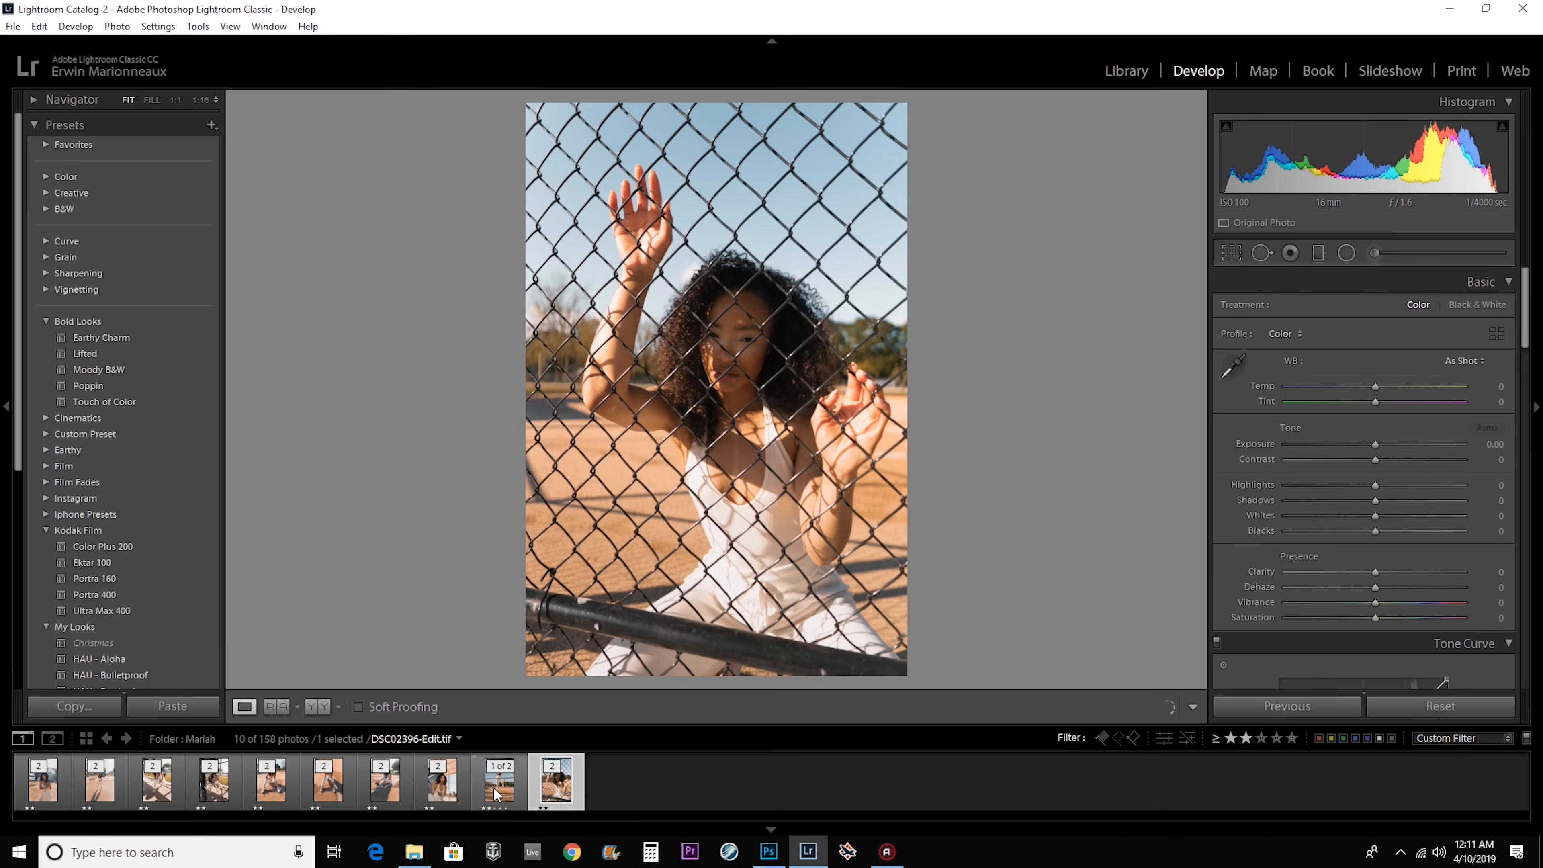
{"action": "left_click", "coordinate": [497, 789]}
Crop DSC02260-Edit.tif to the 4 x 5 / 8 x 10 aspect, tightening the frame around the woman and umbrella.
{"action": "left_click", "coordinate": [50, 789]}
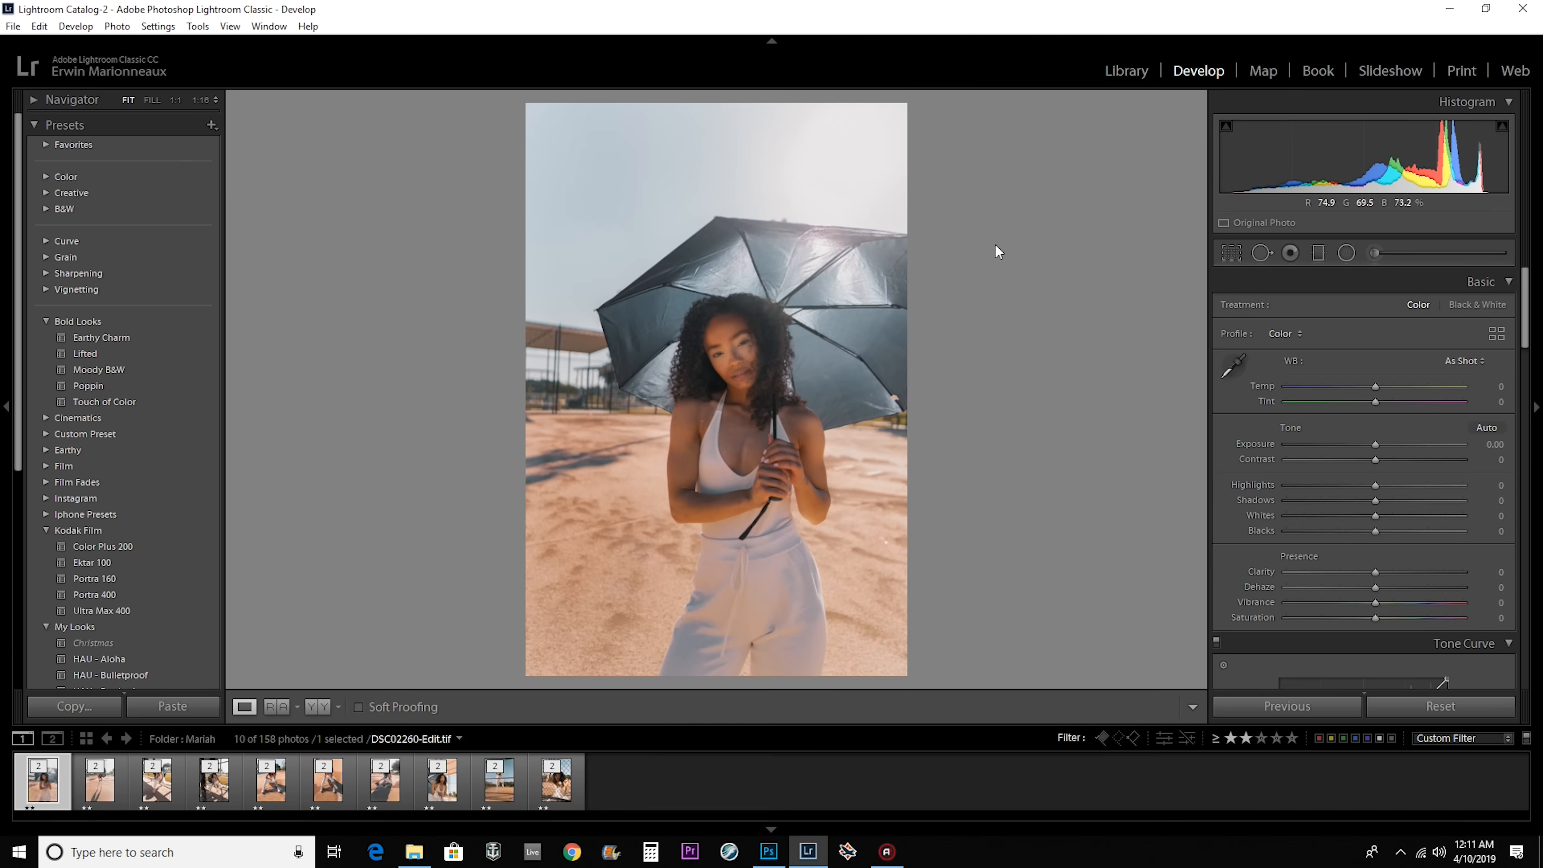
{"action": "left_click", "coordinate": [1231, 253]}
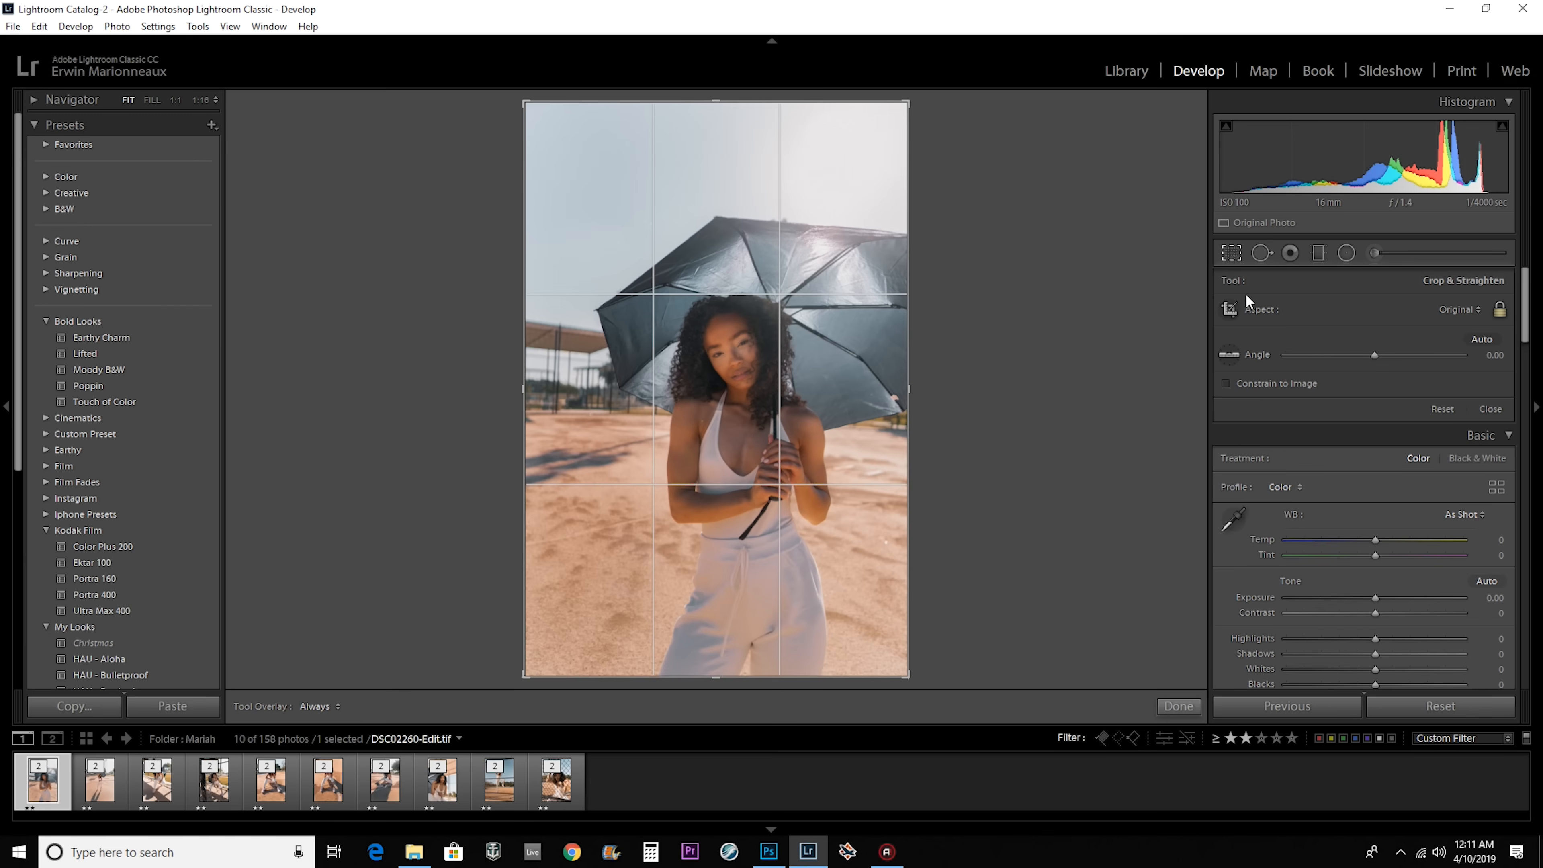
{"action": "left_click", "coordinate": [1459, 309]}
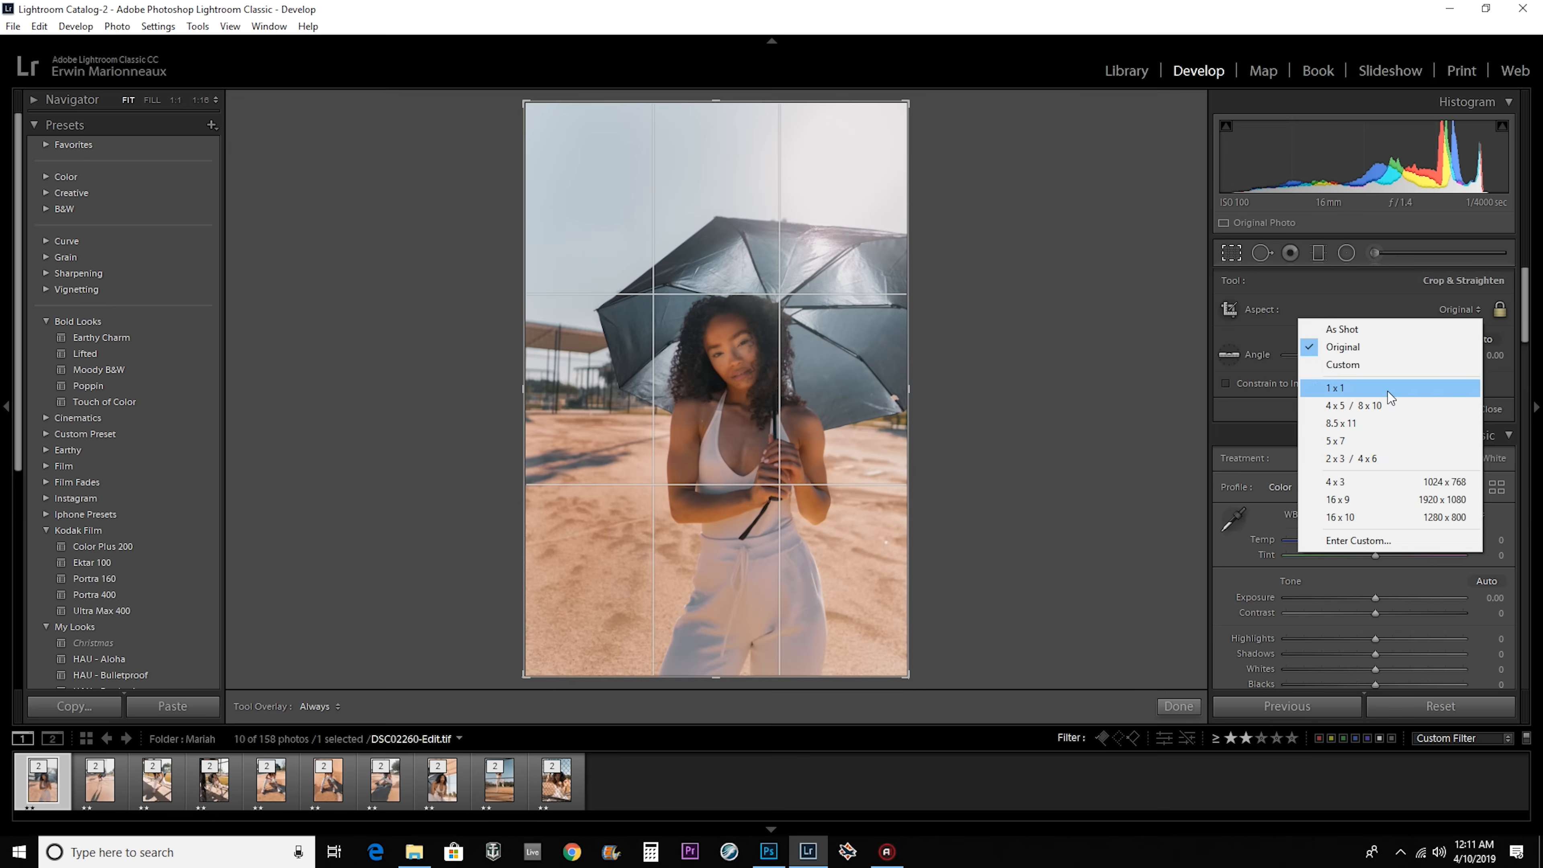
{"action": "left_click", "coordinate": [1360, 406]}
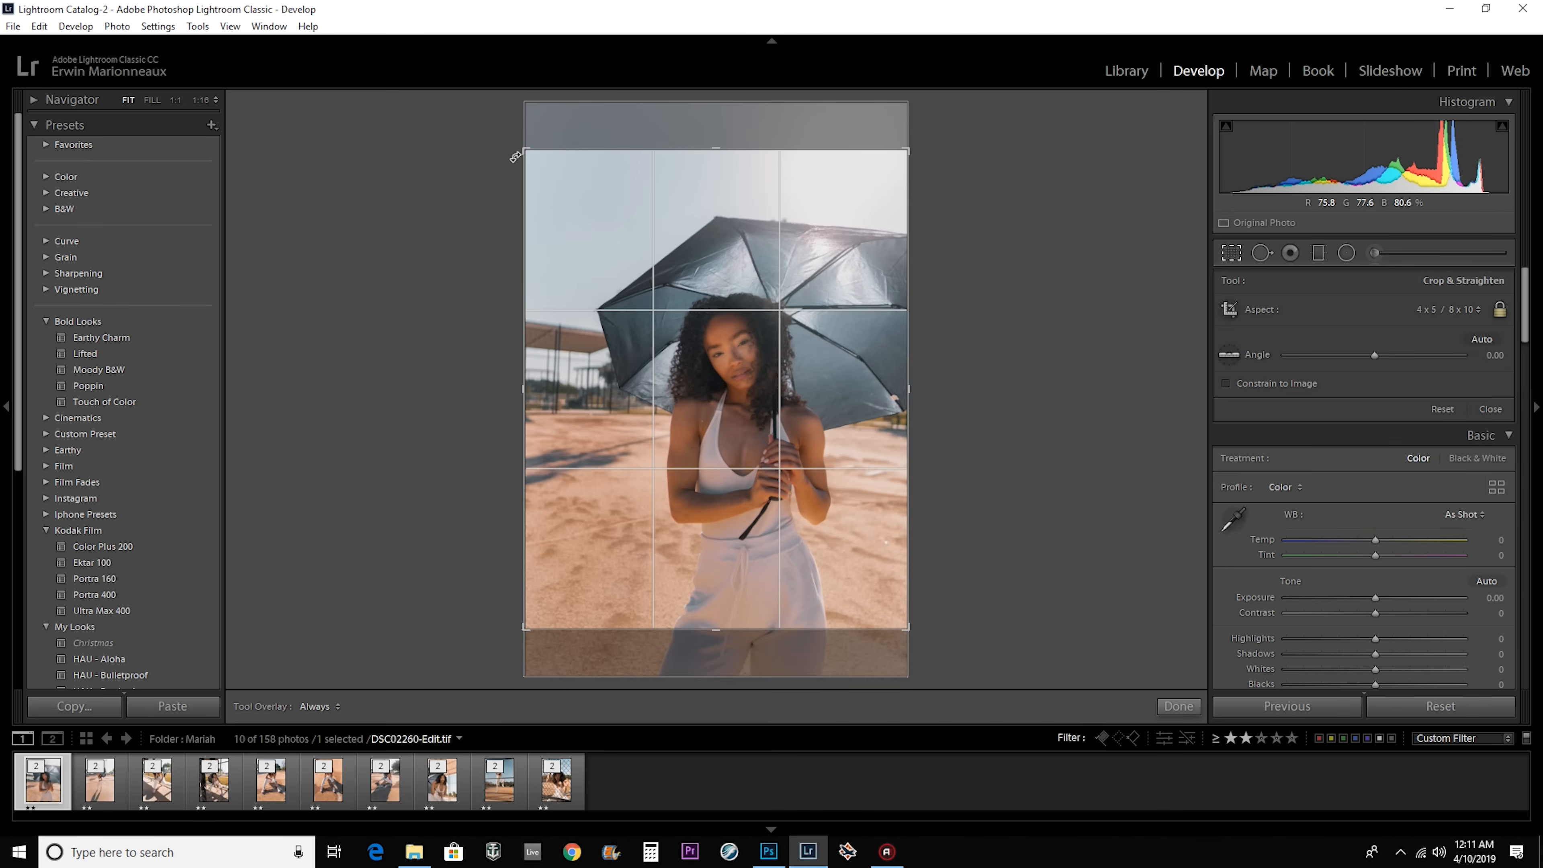
{"action": "left_click_drag", "start_coordinate": [523, 150], "coordinate": [551, 170]}
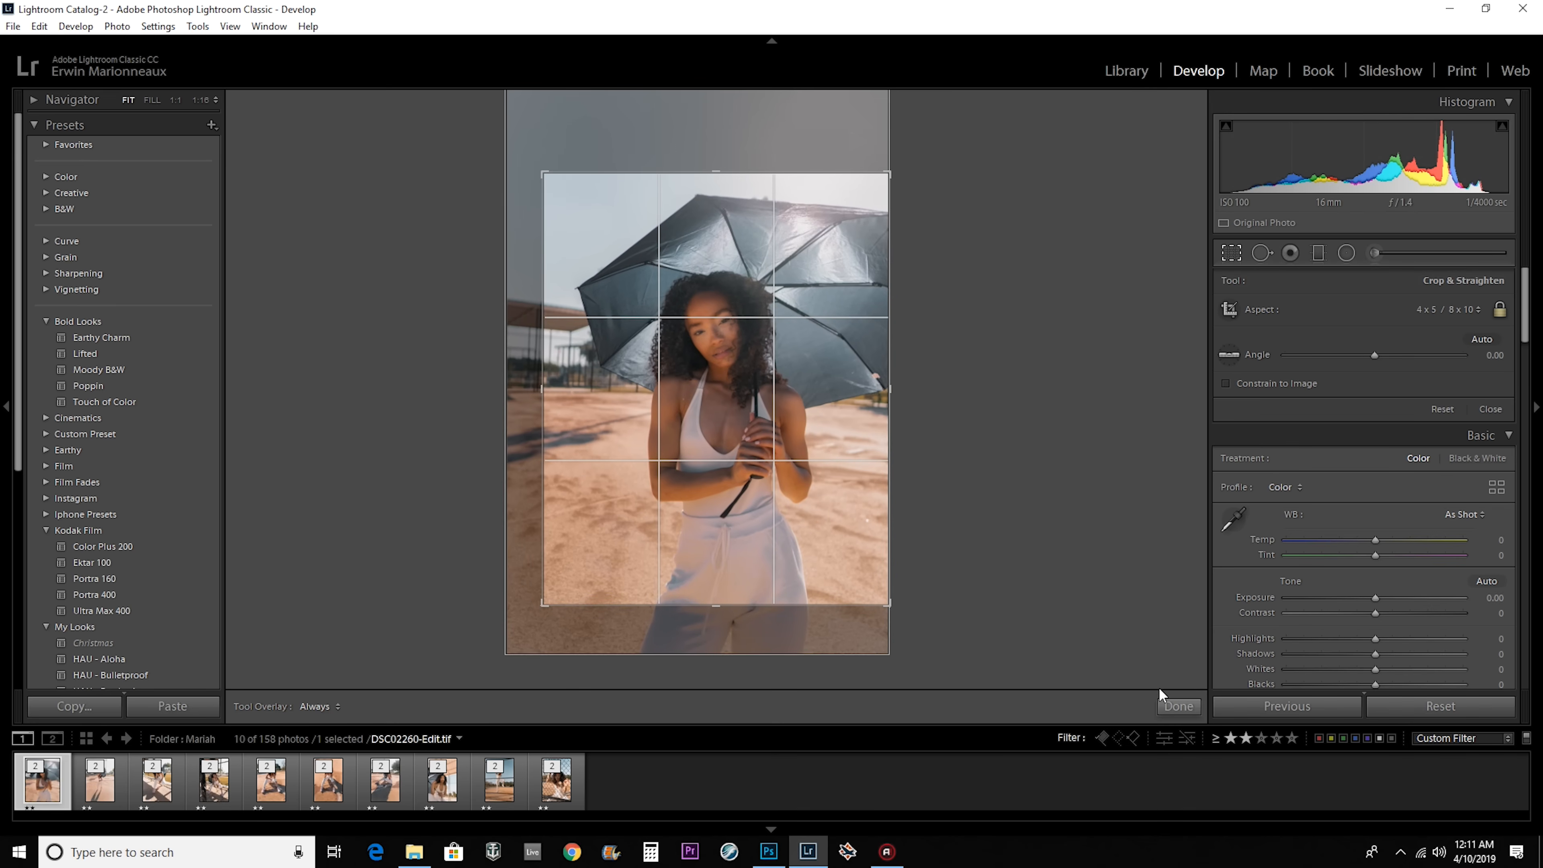
{"action": "left_click", "coordinate": [1178, 705]}
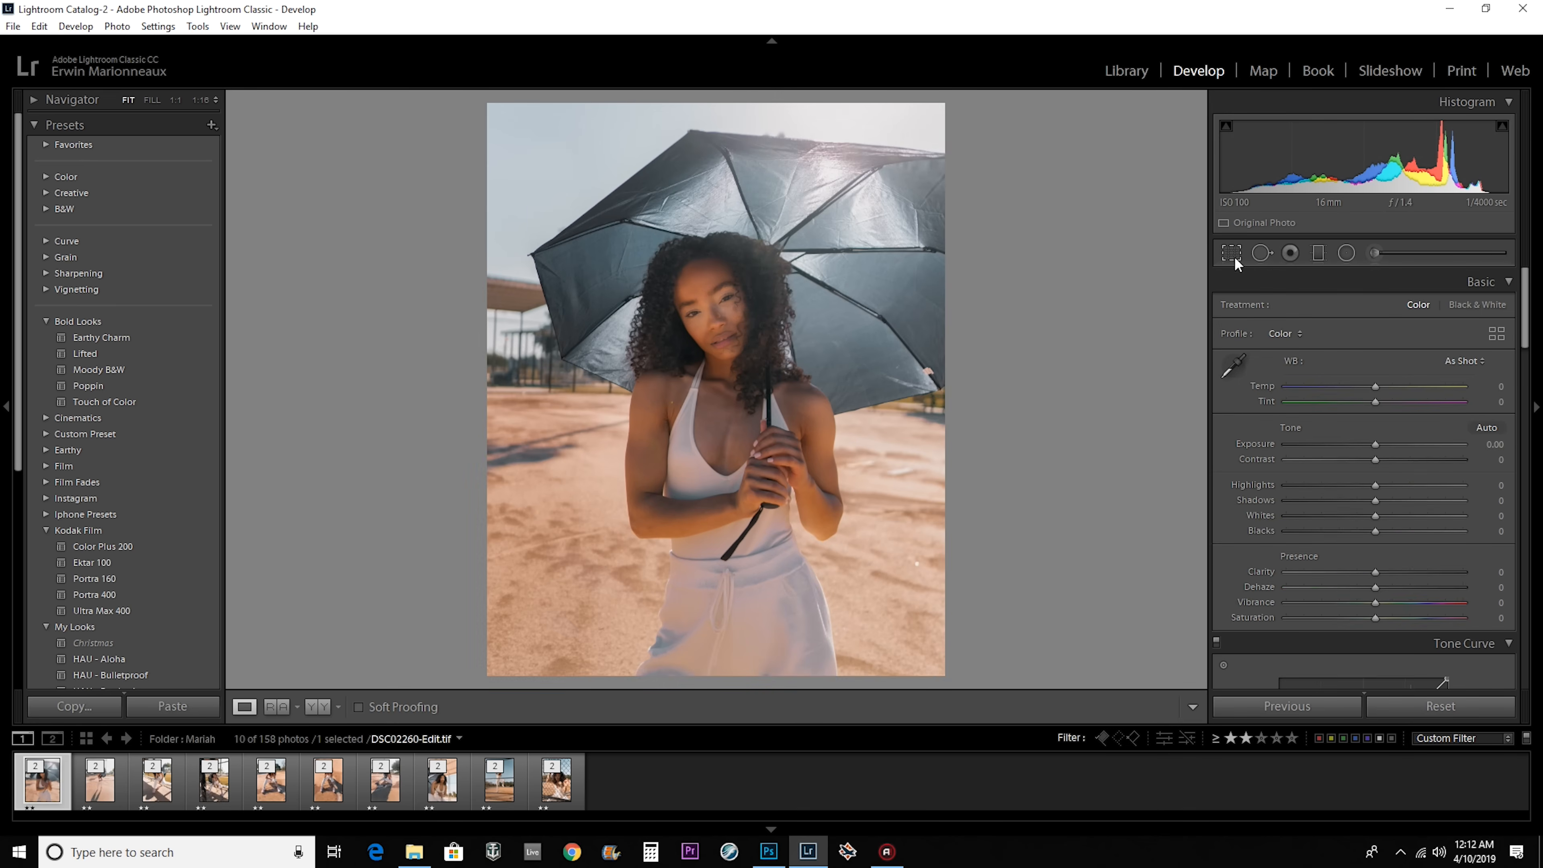
Tighten the crop of DSC02260-Edit.tif slightly further and reposition the photo within the frame.
{"action": "left_click", "coordinate": [1232, 256]}
{"action": "left_click_drag", "start_coordinate": [542, 171], "coordinate": [548, 179]}
{"action": "left_click_drag", "start_coordinate": [668, 316], "coordinate": [669, 328]}
{"action": "left_click", "coordinate": [1179, 705]}
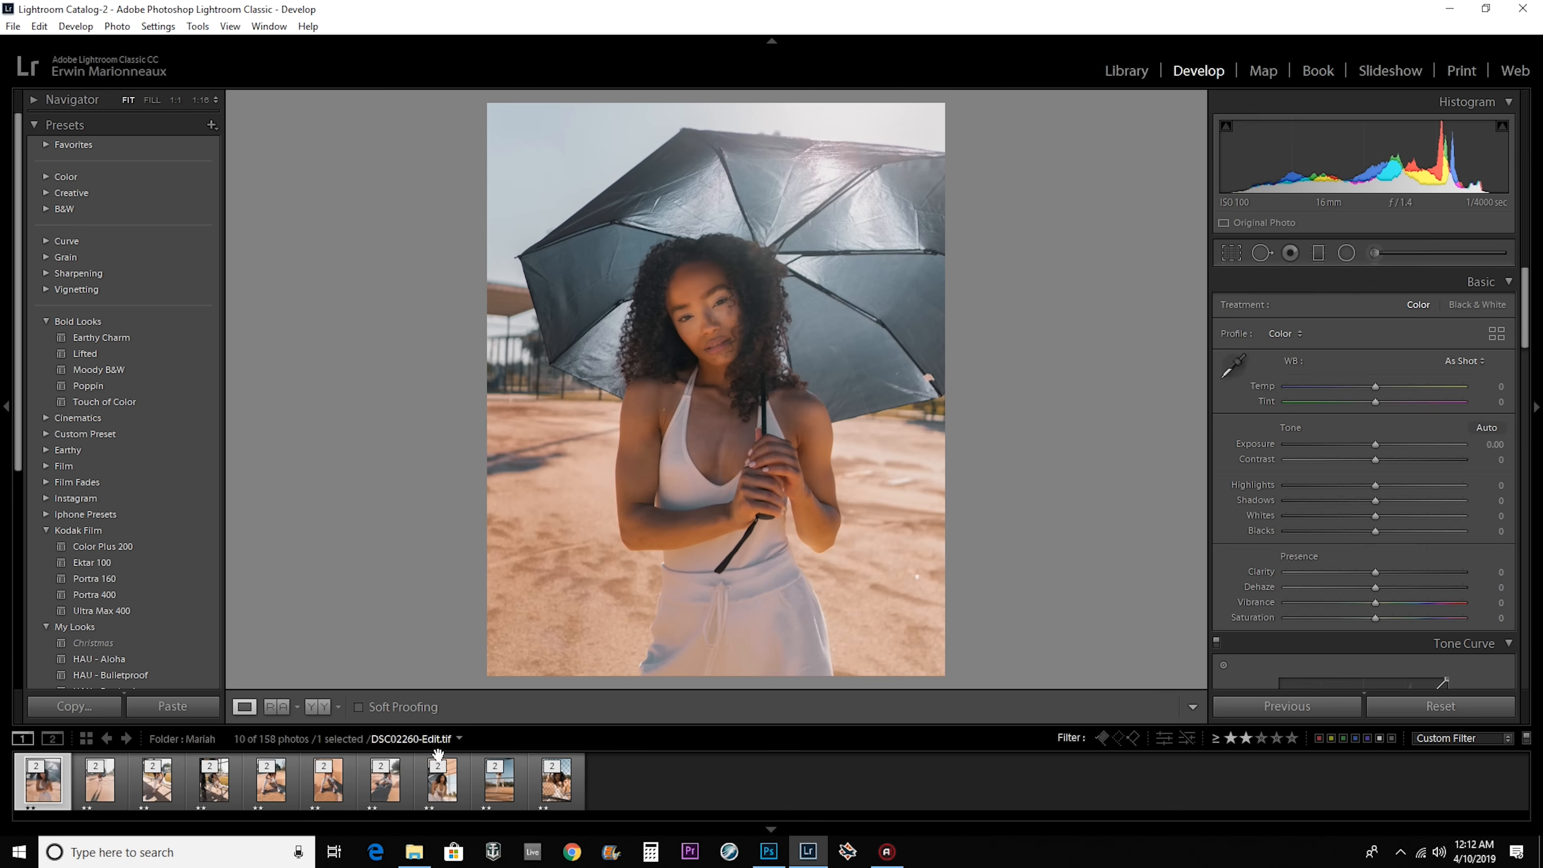
Crop the next photo, DSC02272-Edit.tif, to the 4 x 5 / 8 x 10 aspect with a slightly tighter frame.
{"action": "key", "text": "Right"}
{"action": "left_click", "coordinate": [1232, 254]}
{"action": "left_click", "coordinate": [1462, 310]}
{"action": "left_click", "coordinate": [1415, 405]}
{"action": "left_click_drag", "start_coordinate": [522, 148], "coordinate": [534, 162]}
{"action": "left_click", "coordinate": [1181, 706]}
Crop DSC02284-Edit.tif and DSC02286-Edit.tif to the 4 x 5 / 8 x 10 aspect.
{"action": "key", "text": "Right"}
{"action": "left_click", "coordinate": [1232, 253]}
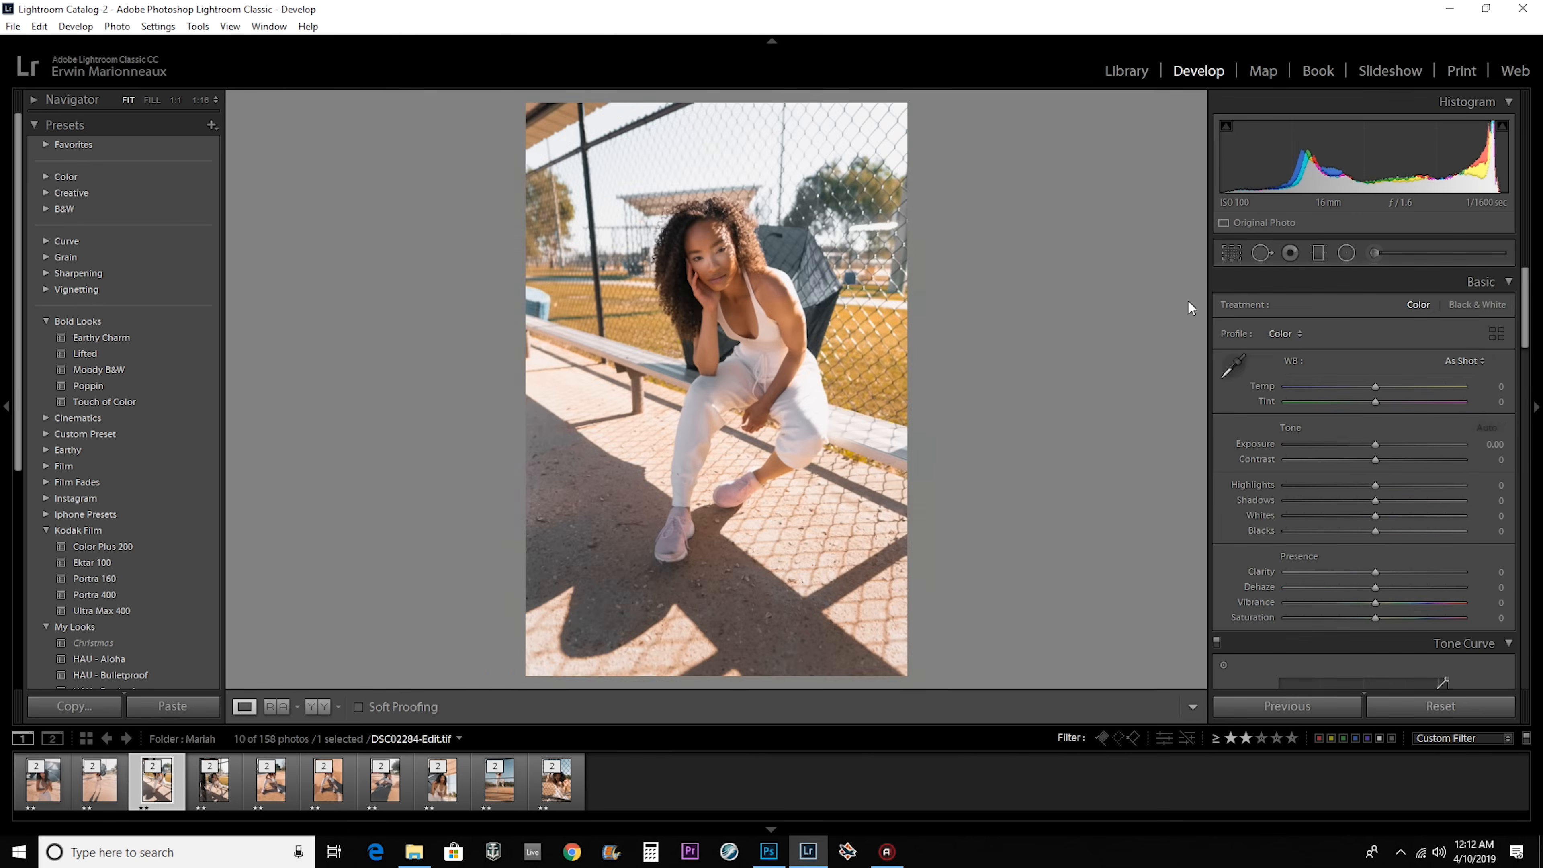
{"action": "left_click", "coordinate": [1178, 705]}
{"action": "key", "text": "Right"}
{"action": "left_click", "coordinate": [1231, 252]}
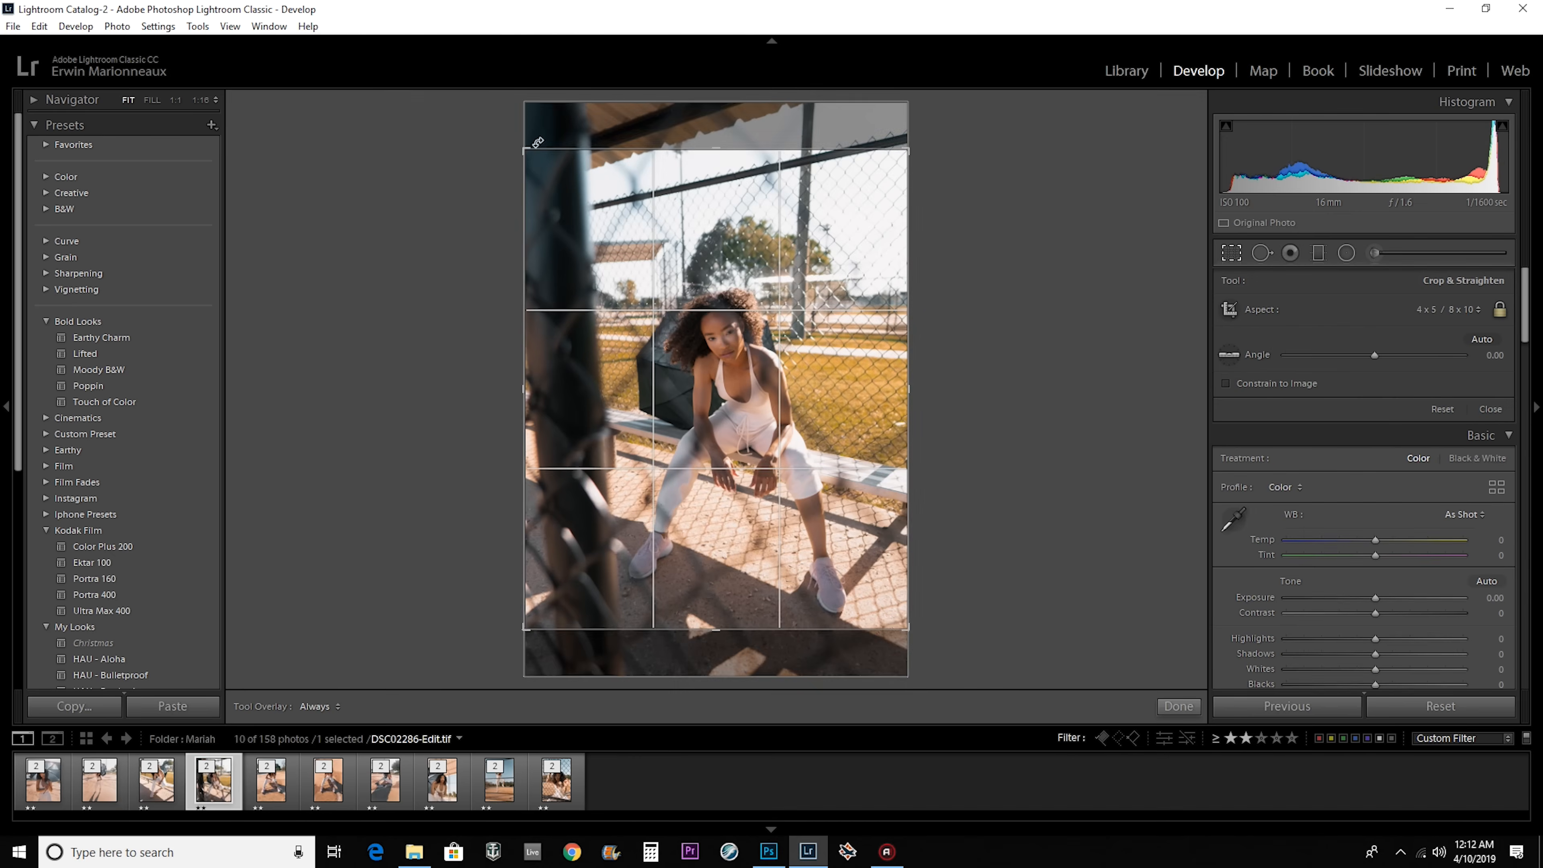
{"action": "left_click", "coordinate": [1178, 705]}
Crop the next photo, DSC02294-Edit.tif, to the 4 x 5 / 8 x 10 aspect and tighten the frame around the seated woman.
{"action": "key", "text": "Right"}
{"action": "left_click", "coordinate": [1231, 253]}
{"action": "left_click", "coordinate": [1462, 310]}
{"action": "left_click", "coordinate": [1415, 405]}
{"action": "left_click_drag", "start_coordinate": [714, 359], "coordinate": [774, 366]}
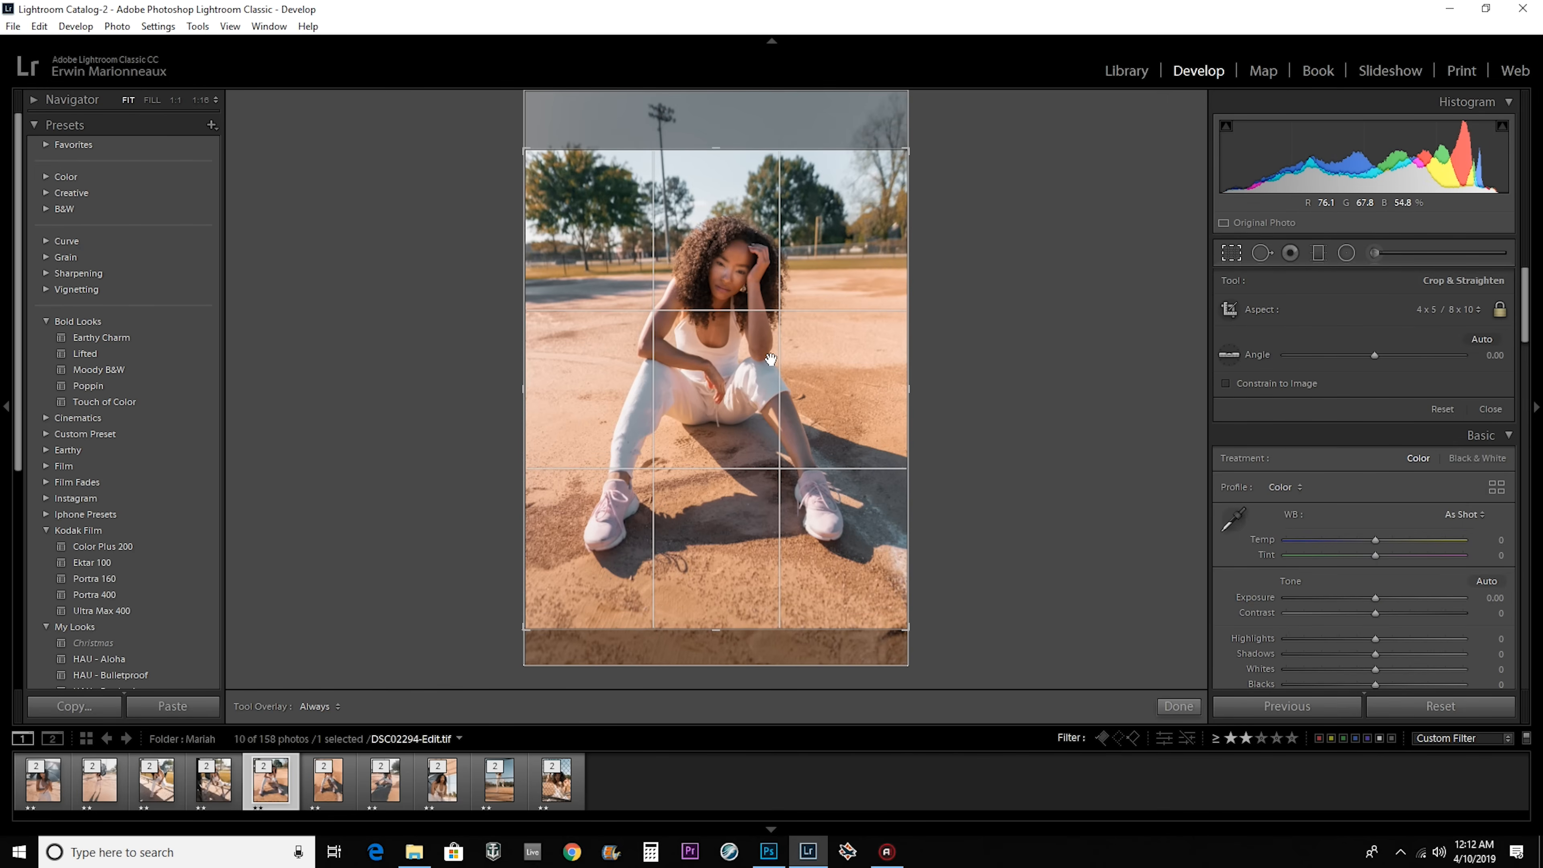
{"action": "left_click_drag", "start_coordinate": [526, 151], "coordinate": [529, 154]}
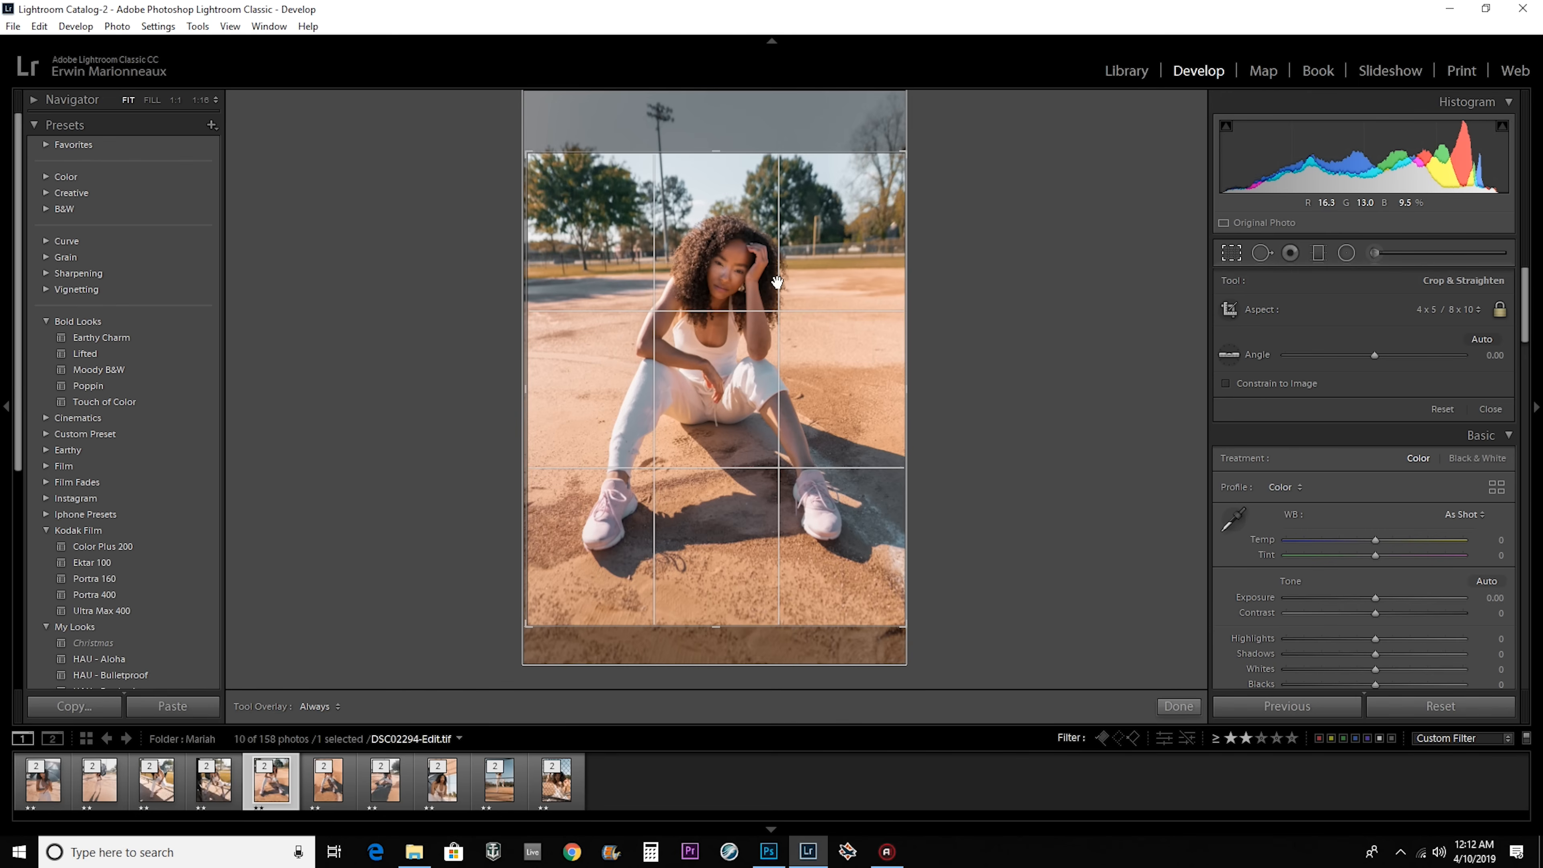
{"action": "left_click_drag", "start_coordinate": [526, 151], "coordinate": [548, 180]}
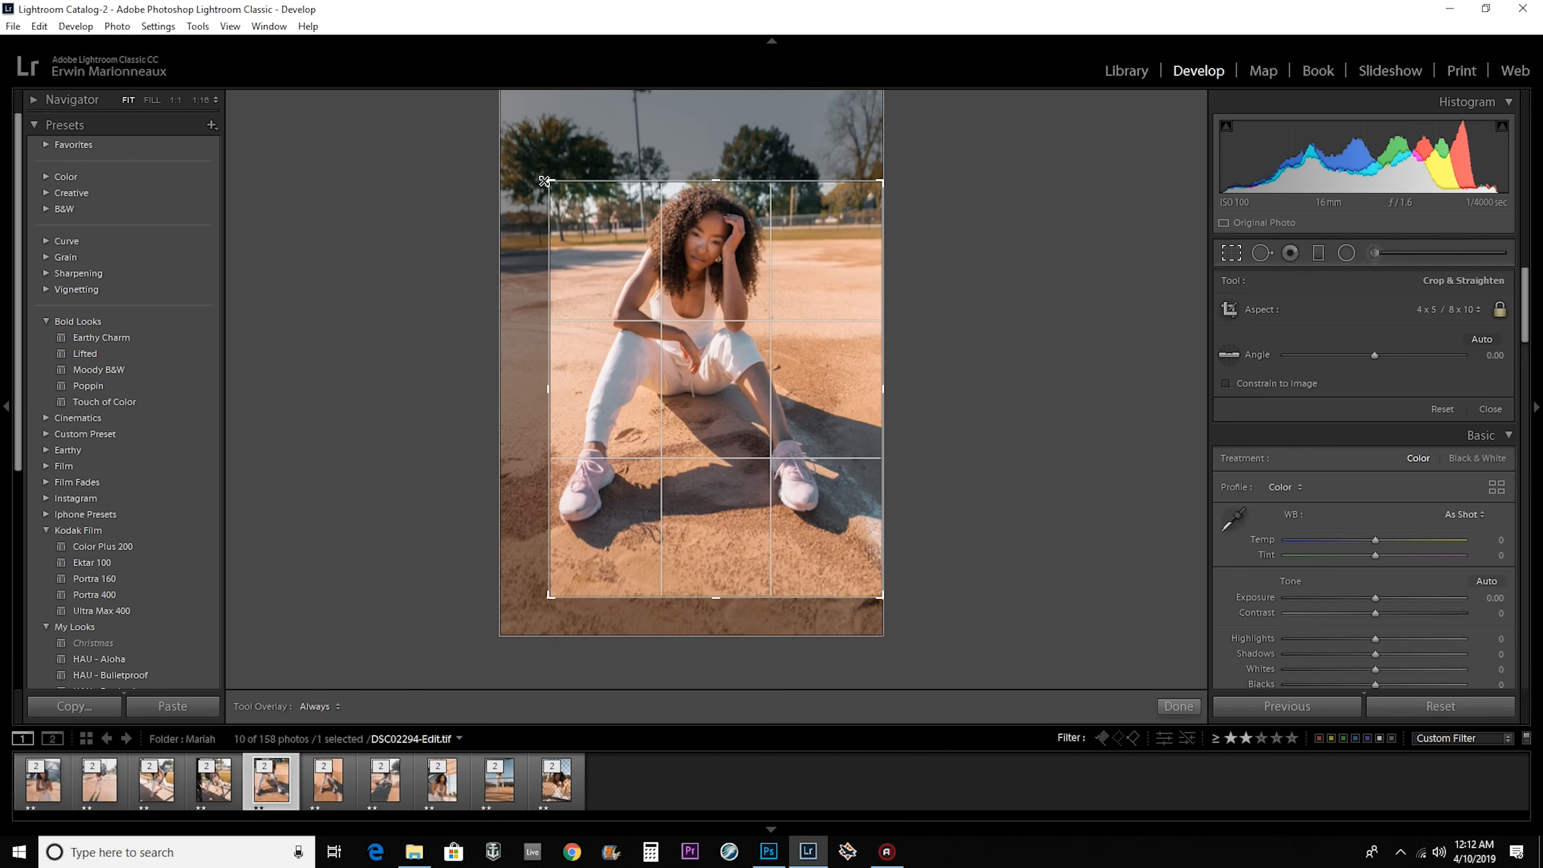
Restart the DSC02294-Edit.tif crop from the As Shot aspect, tighten the frame, and apply the 4 x 5 / 8 x 10 aspect.
{"action": "left_click", "coordinate": [1415, 310]}
{"action": "left_click", "coordinate": [1415, 330]}
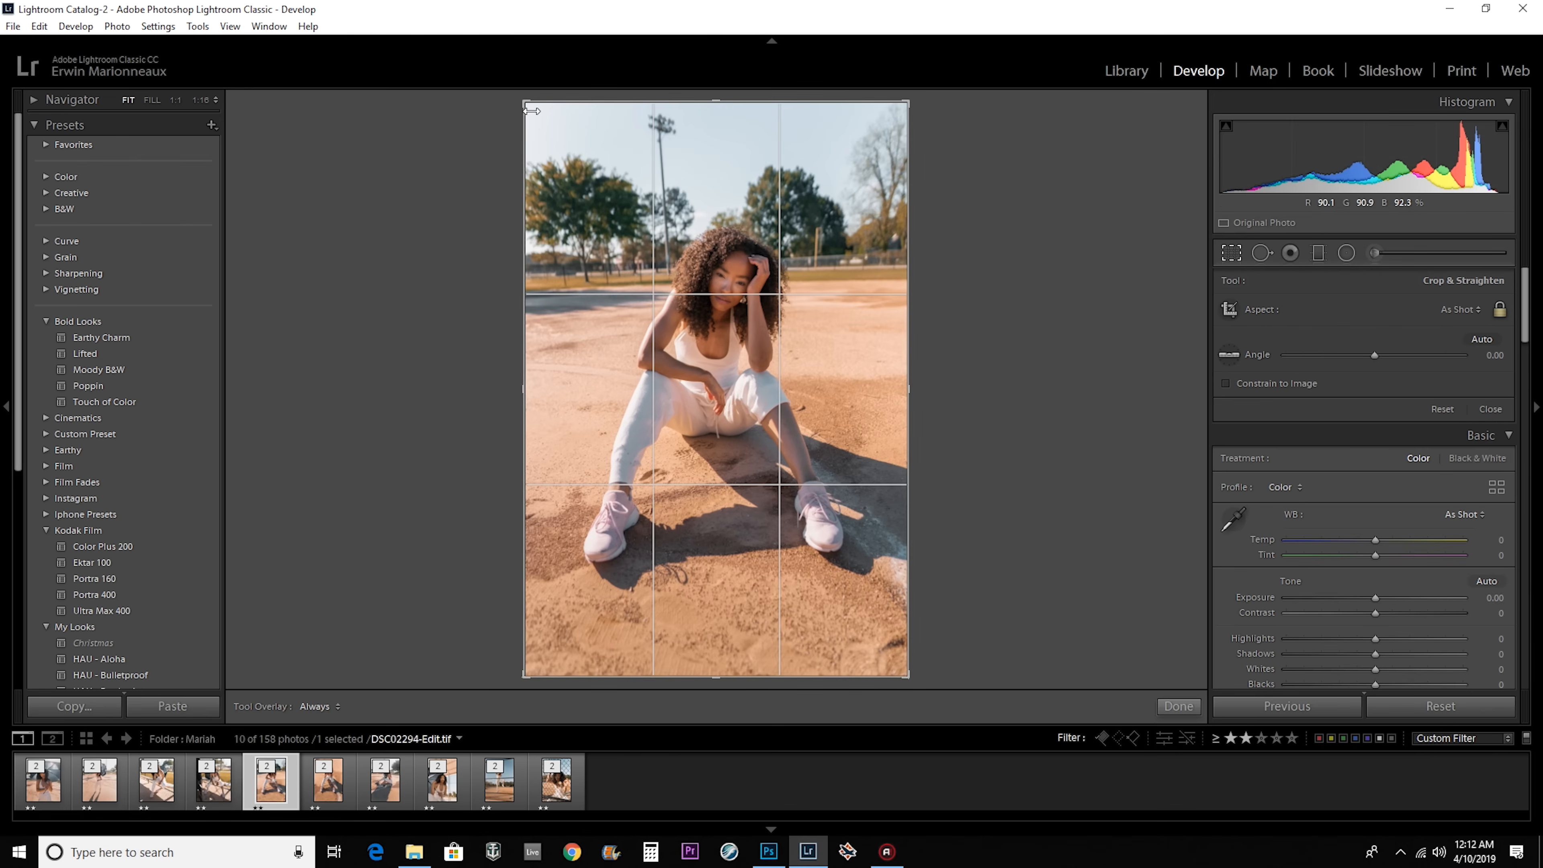
{"action": "left_click_drag", "start_coordinate": [528, 102], "coordinate": [566, 165]}
{"action": "left_click_drag", "start_coordinate": [762, 260], "coordinate": [799, 305]}
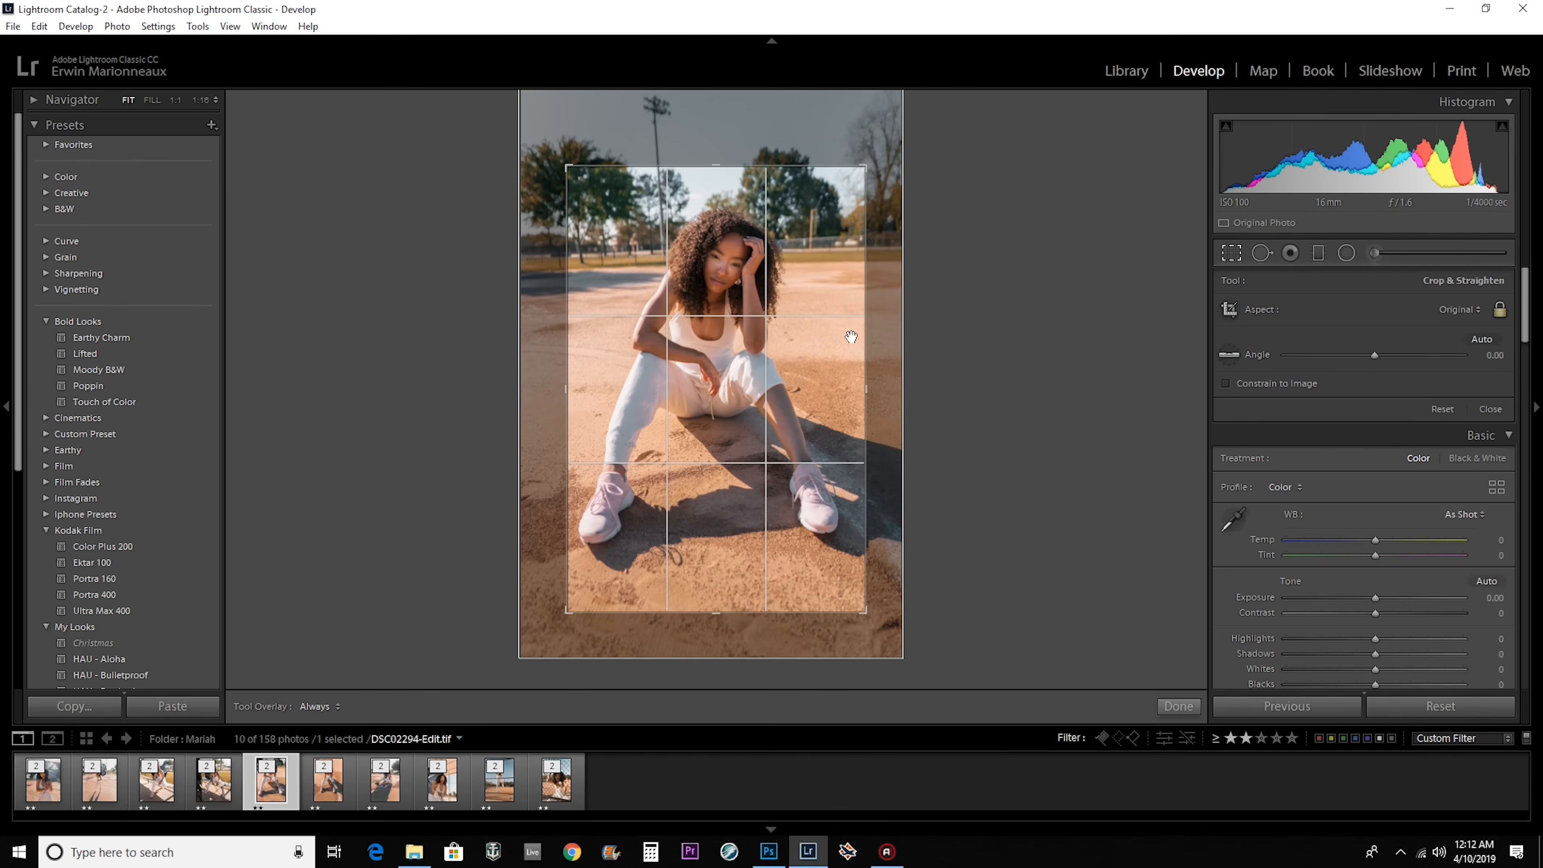
{"action": "left_click", "coordinate": [1461, 310]}
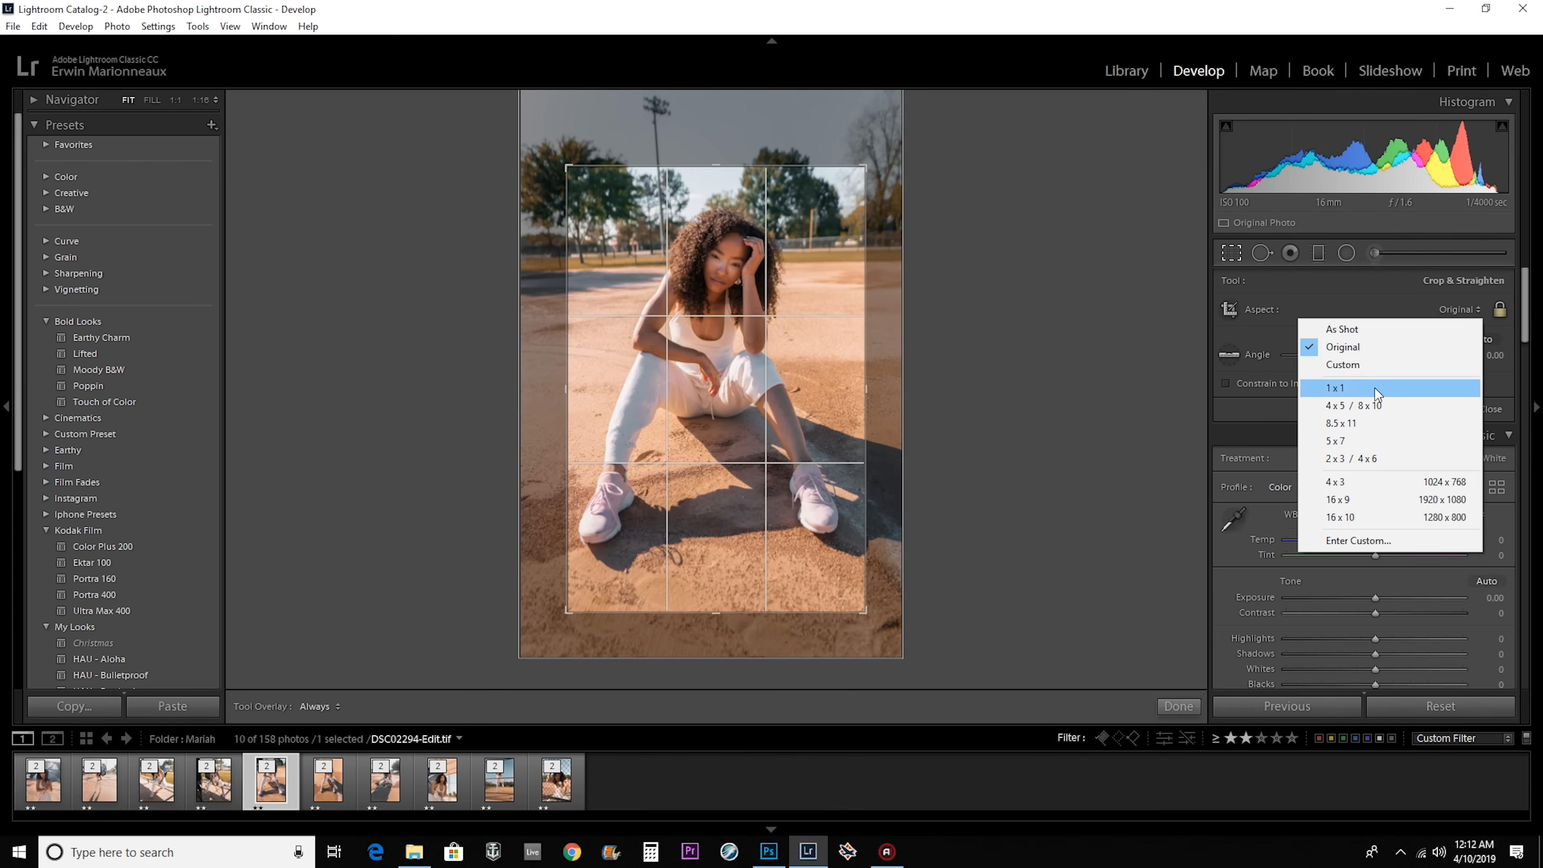
{"action": "left_click", "coordinate": [1363, 421]}
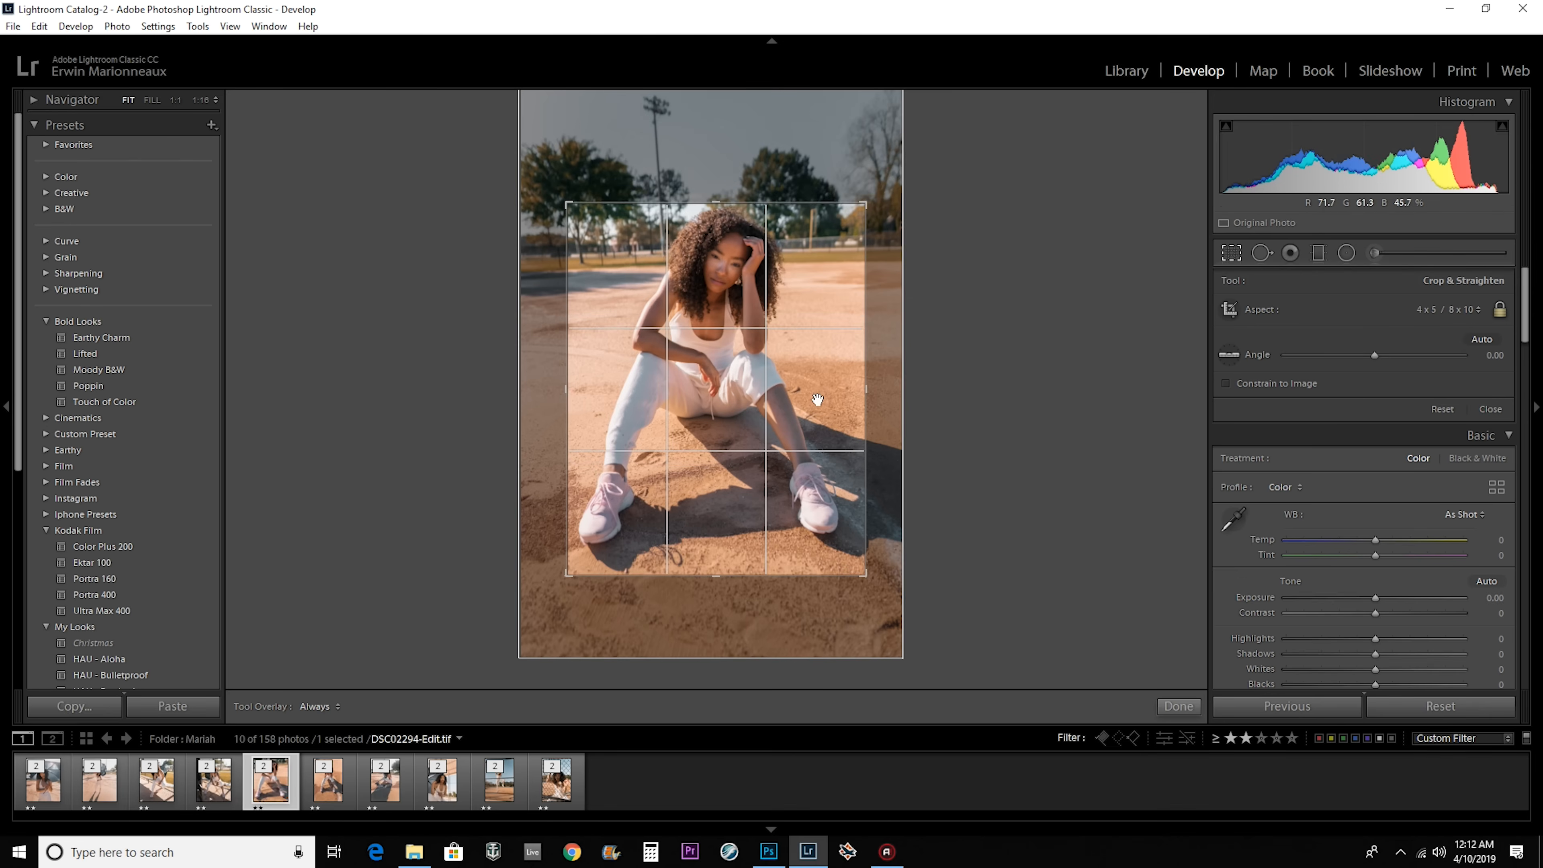
{"action": "left_click", "coordinate": [1176, 706]}
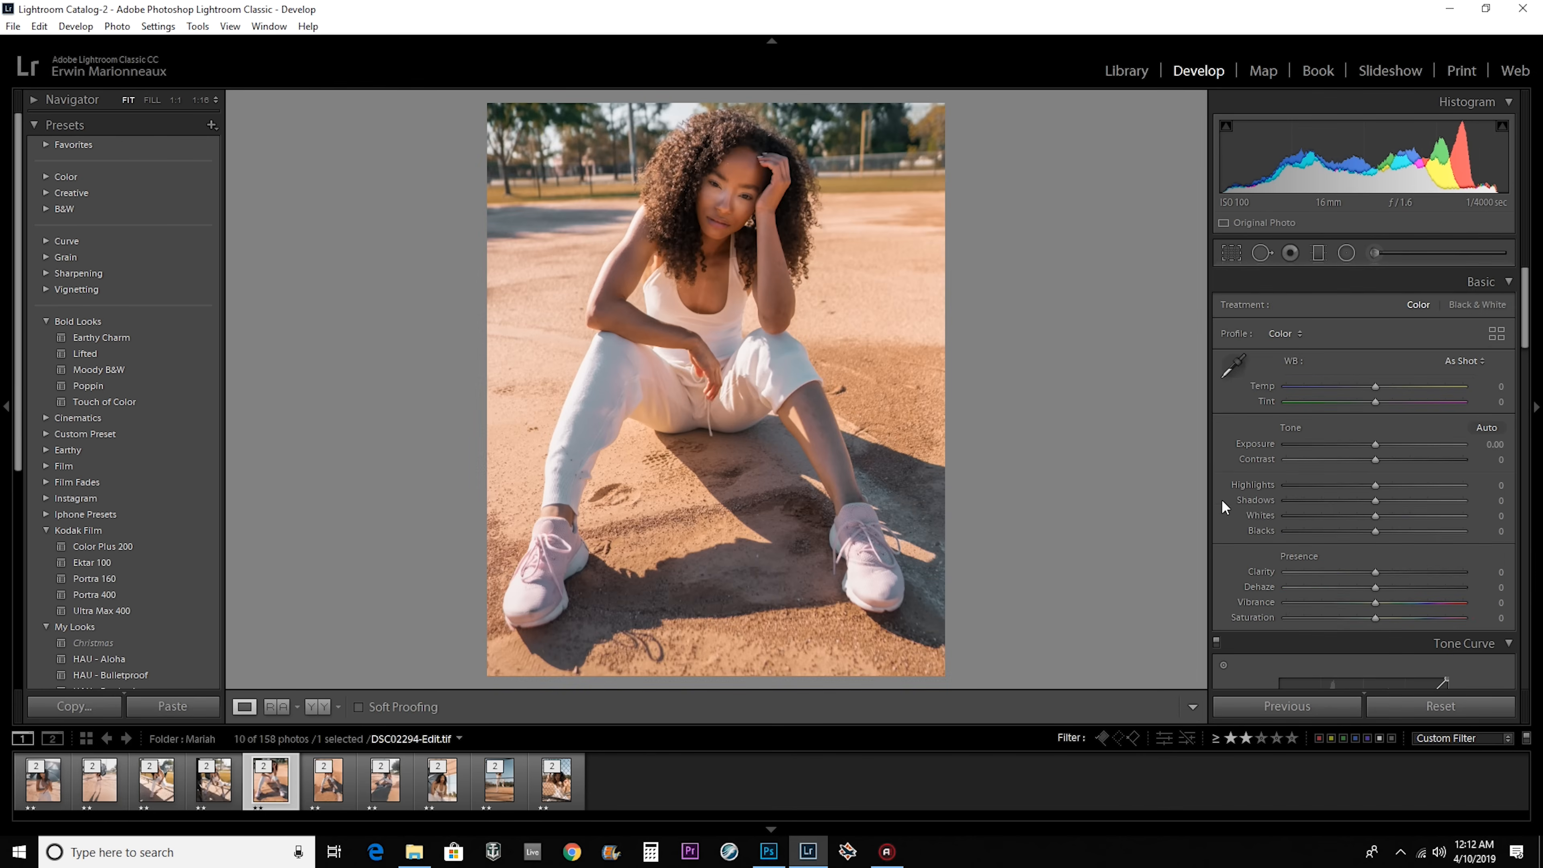
Widen the 4 x 5 crop of DSC02294-Edit.tif to the photo's full width and reposition it to leave more sky.
{"action": "left_click", "coordinate": [1230, 253]}
{"action": "left_click", "coordinate": [1457, 310]}
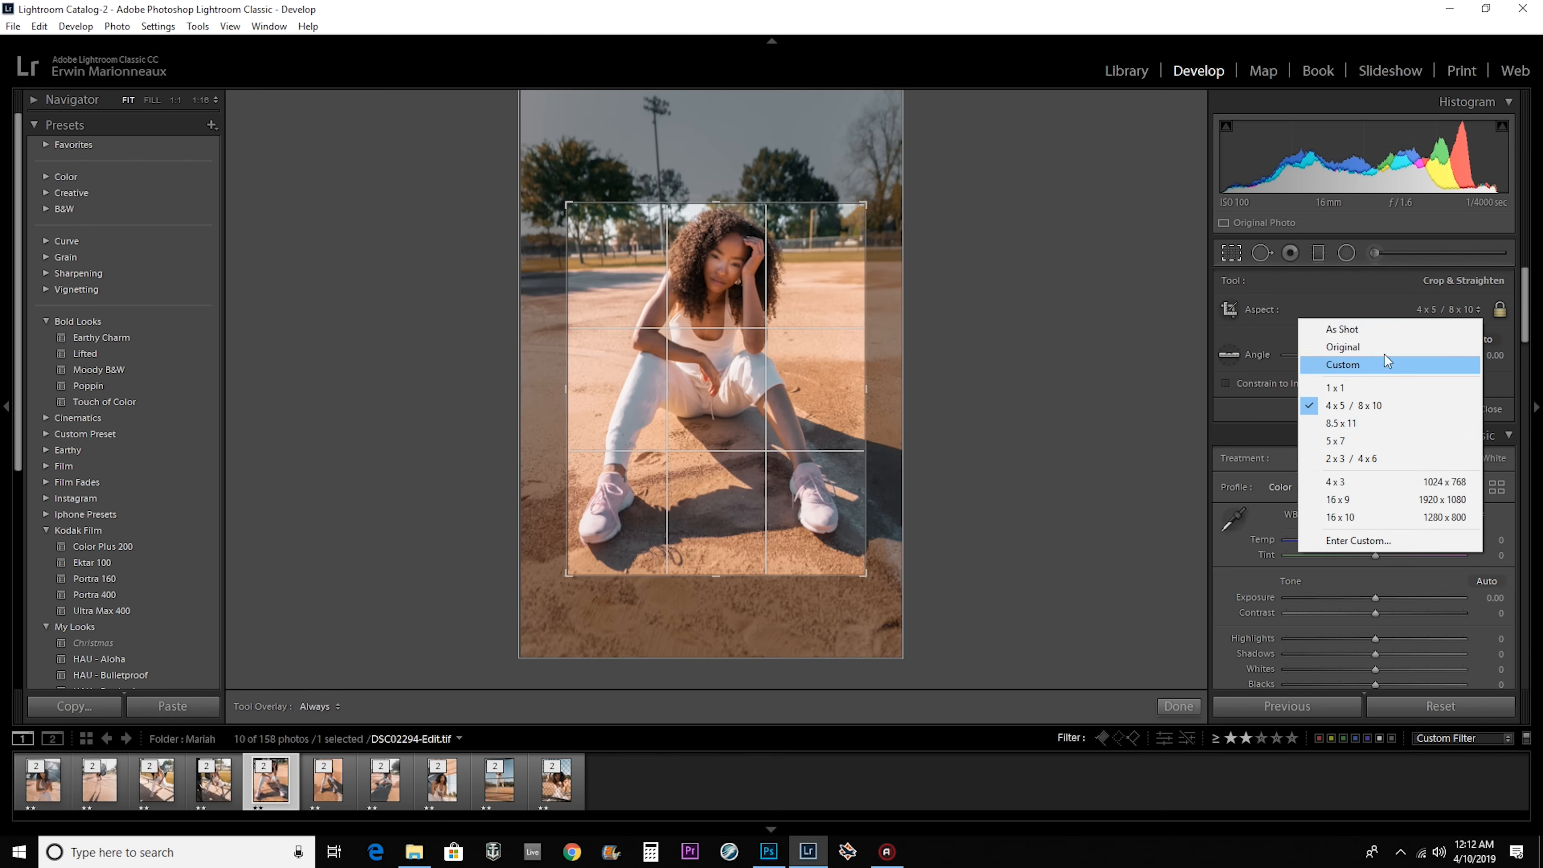
{"action": "left_click", "coordinate": [1280, 303]}
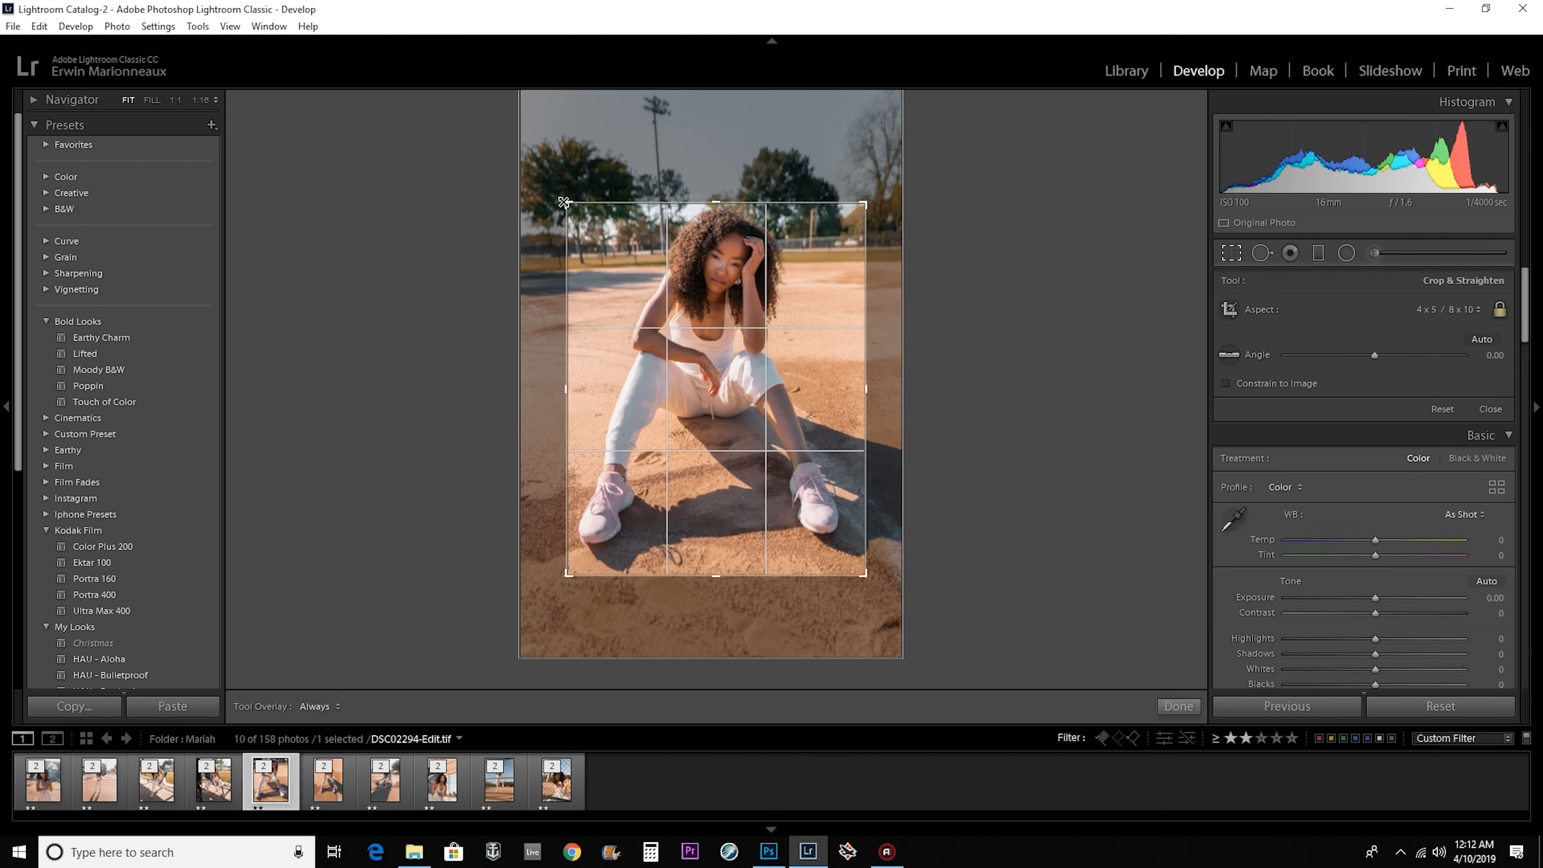
{"action": "left_click_drag", "start_coordinate": [565, 203], "coordinate": [486, 173]}
{"action": "left_click_drag", "start_coordinate": [568, 206], "coordinate": [539, 173]}
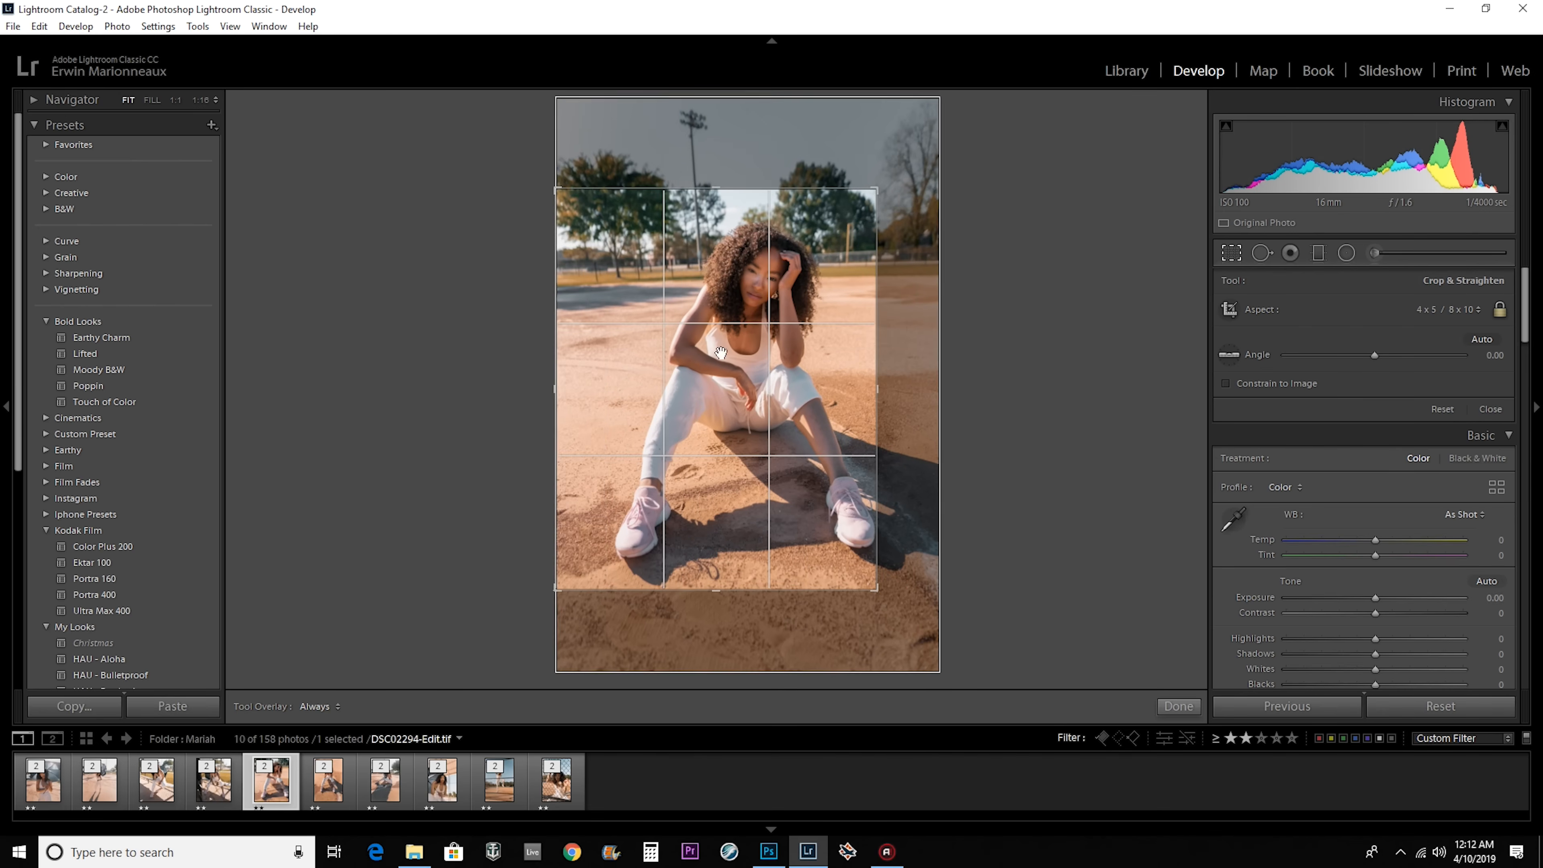
{"action": "left_click_drag", "start_coordinate": [872, 586], "coordinate": [951, 662]}
{"action": "left_click_drag", "start_coordinate": [823, 438], "coordinate": [820, 487]}
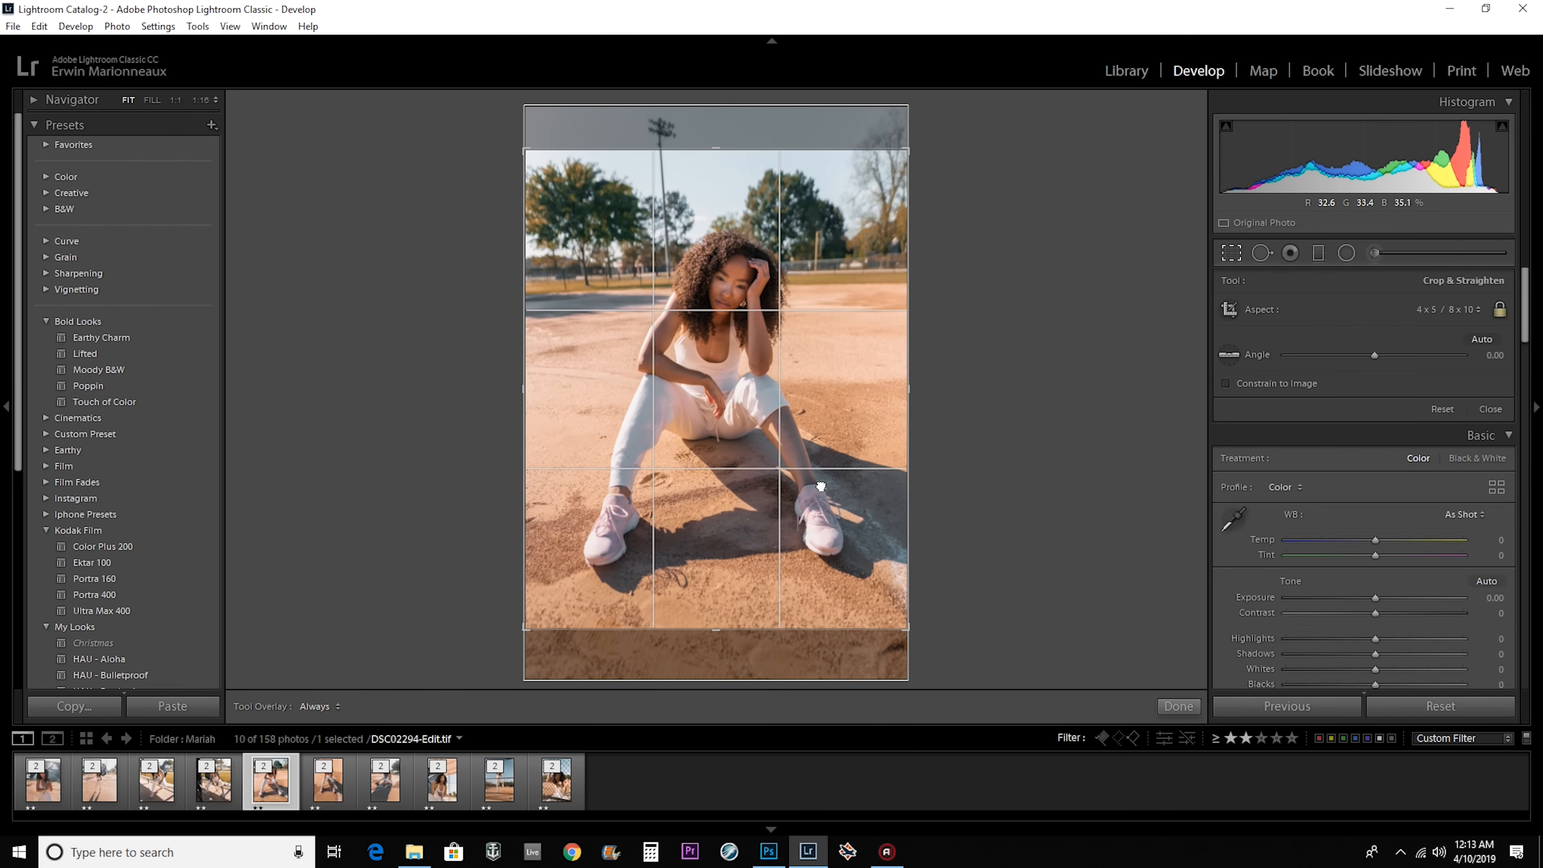
{"action": "left_click", "coordinate": [1178, 705]}
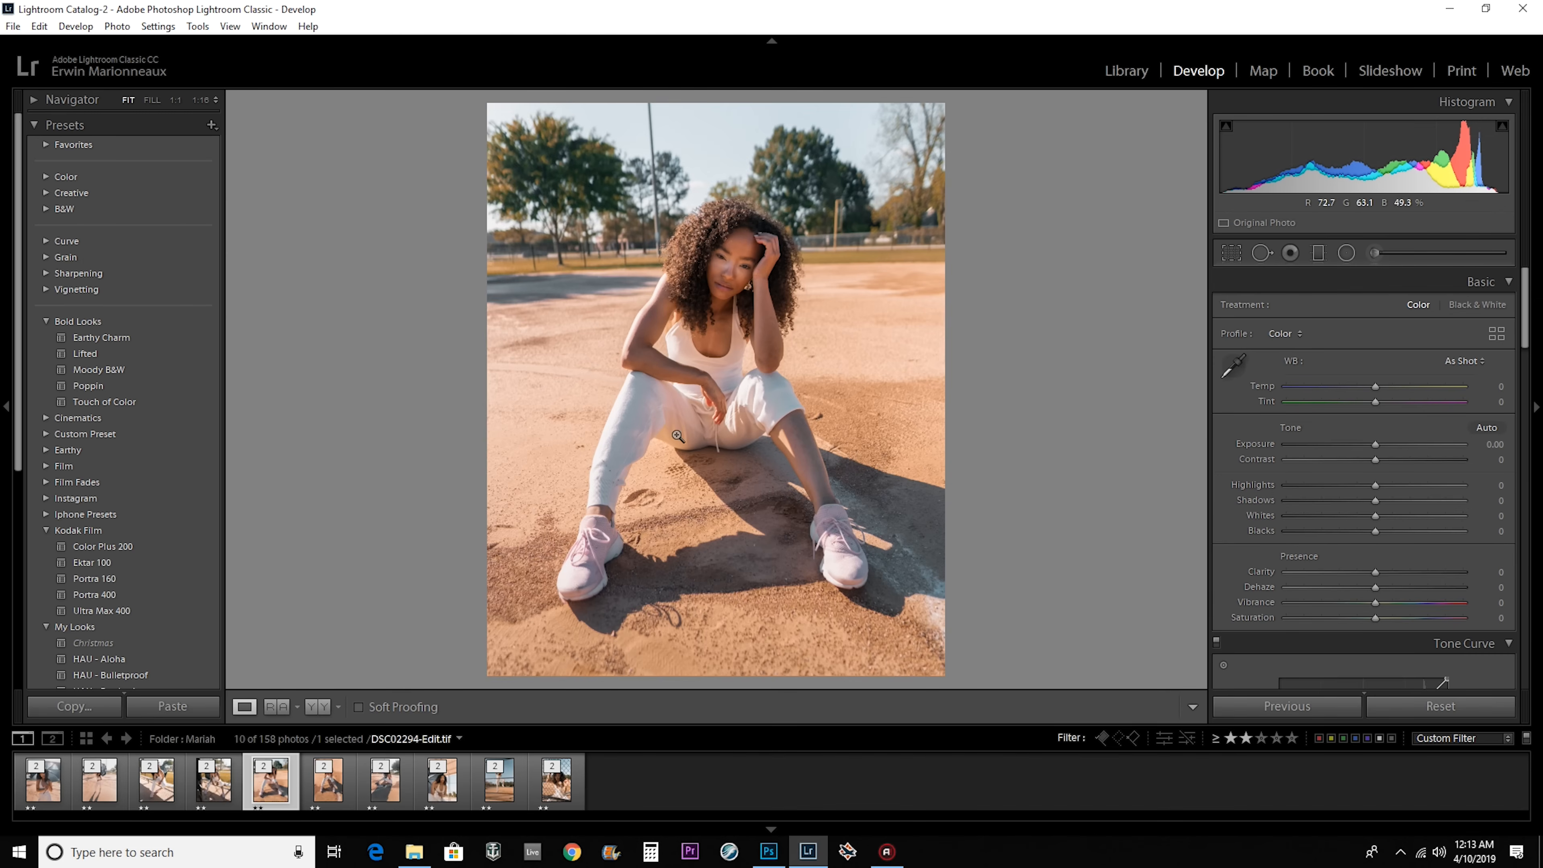
Crop DSC02302-Edit.tif to the 4 x 5 / 8 x 10 aspect and tilt it to an angle of -2.05.
{"action": "left_click", "coordinate": [328, 781]}
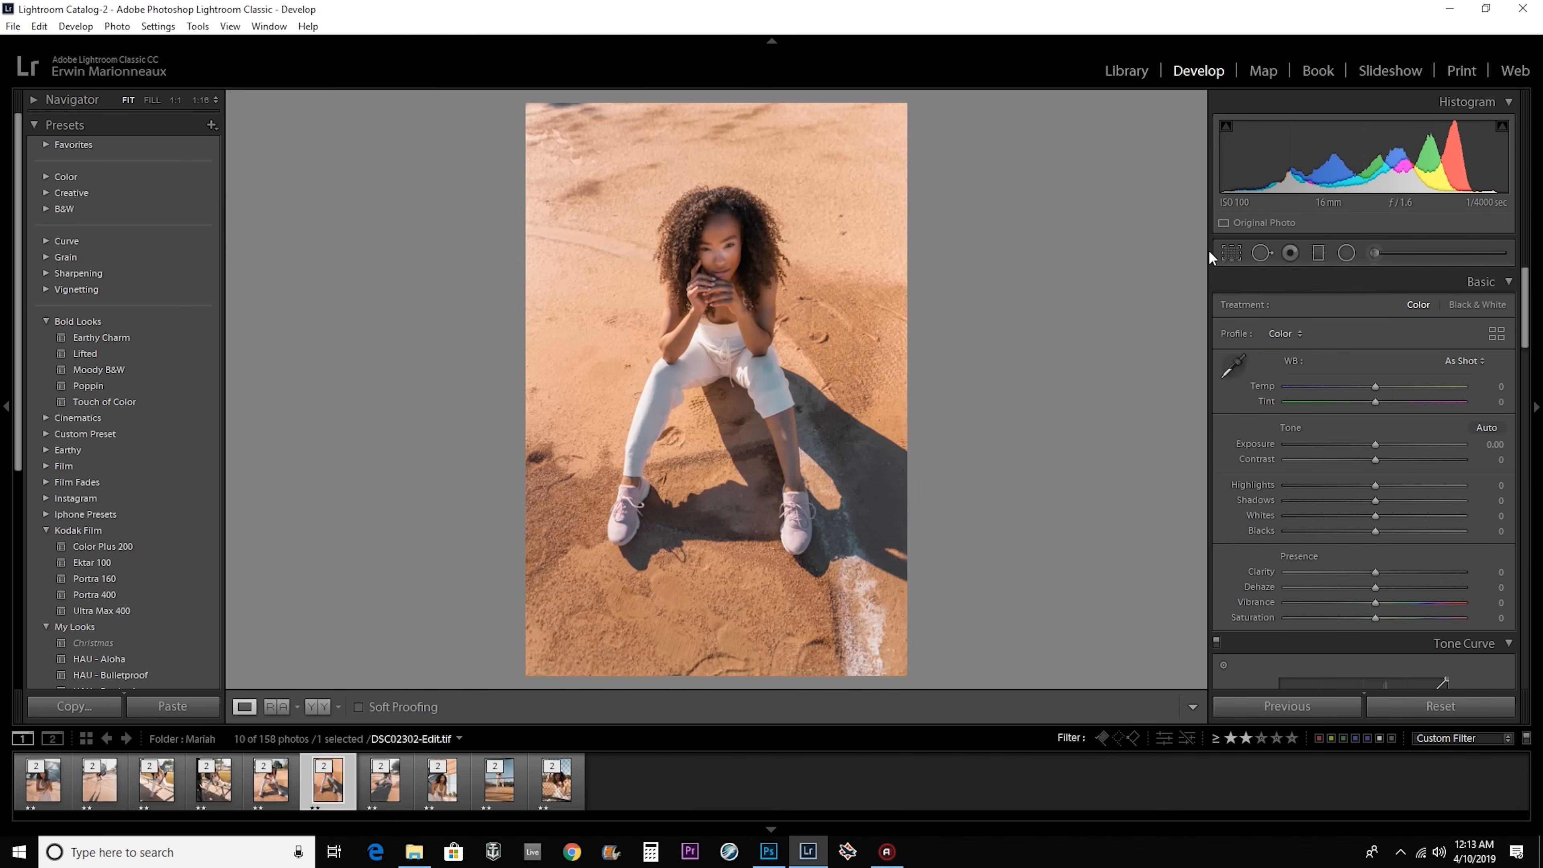
{"action": "left_click", "coordinate": [1231, 252]}
{"action": "left_click", "coordinate": [1232, 253]}
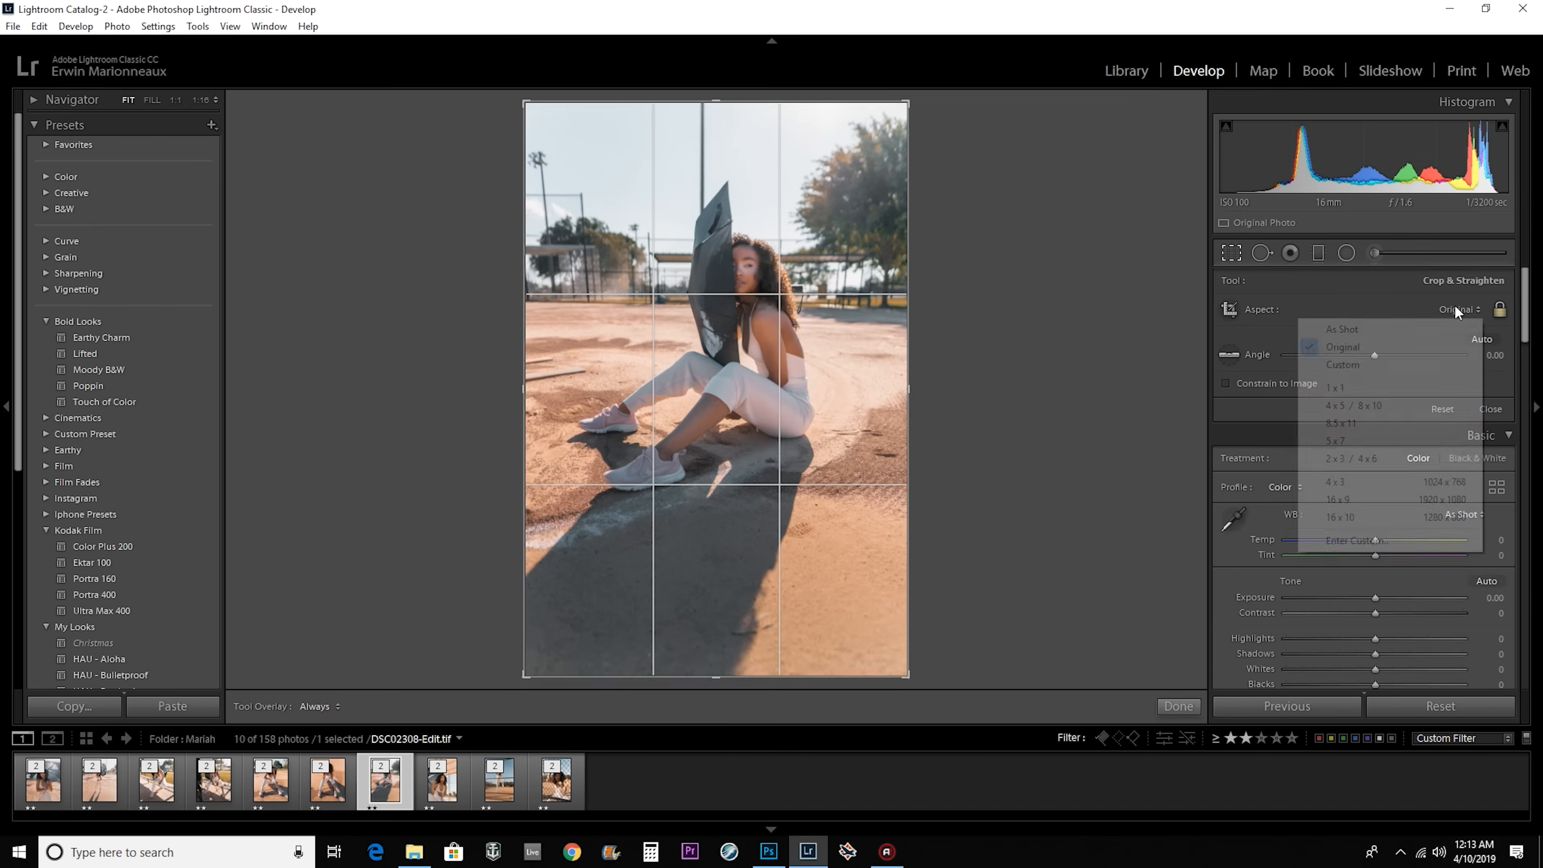
{"action": "key", "text": "r"}
{"action": "left_click", "coordinate": [1231, 253]}
{"action": "left_click", "coordinate": [1178, 707]}
Crop the remaining photos after DSC02302-Edit.tif to the 4 x 5 / 8 x 10 aspect.
{"action": "key", "text": "Right"}
{"action": "left_click", "coordinate": [1232, 252]}
{"action": "left_click", "coordinate": [1179, 705]}
{"action": "key", "text": "r"}
{"action": "left_click", "coordinate": [1182, 705]}
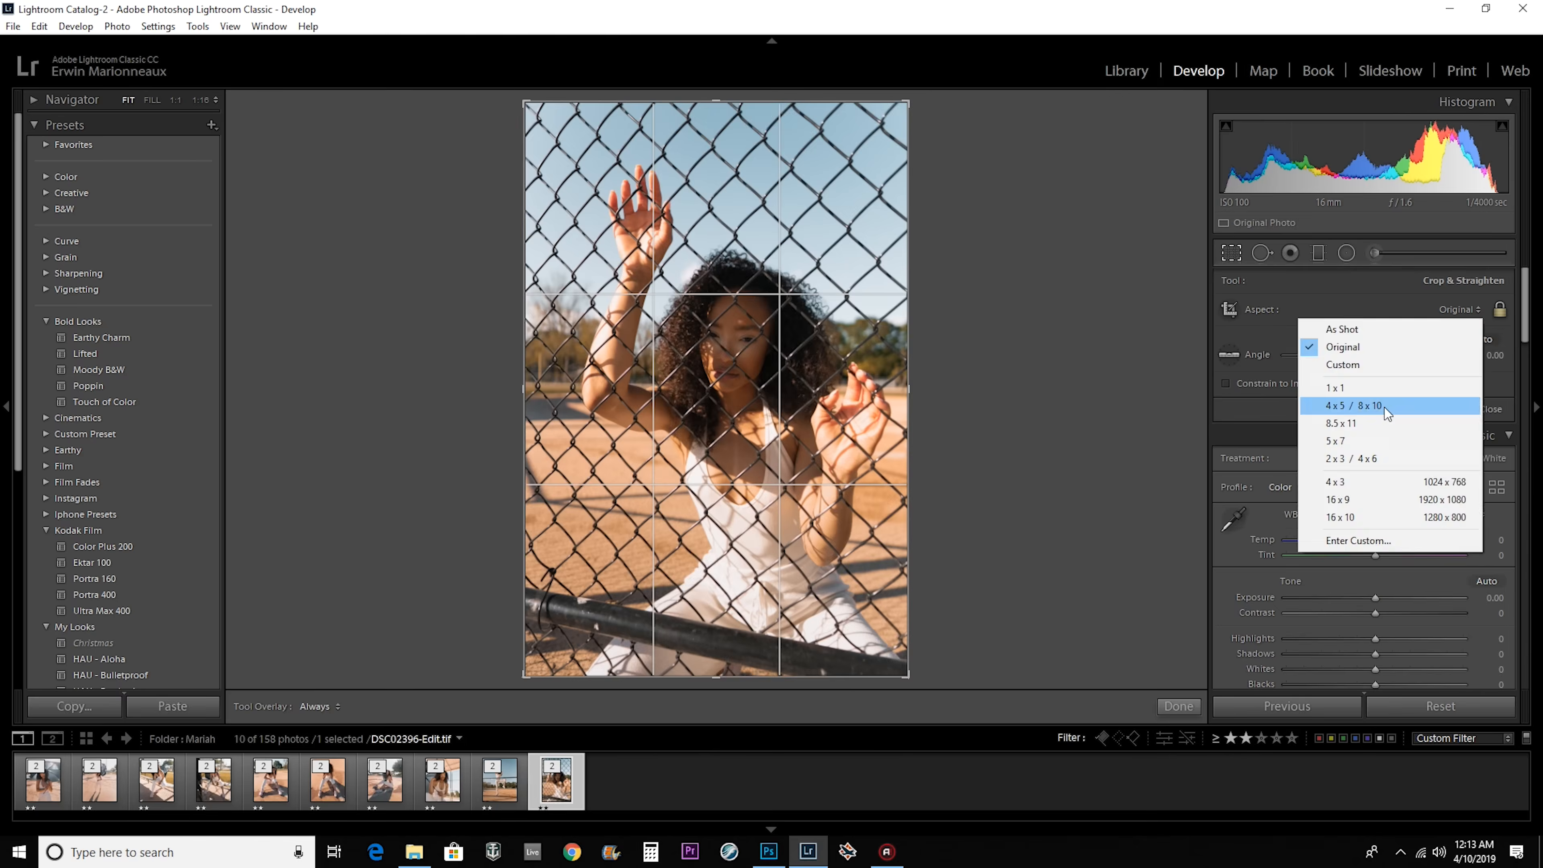
{"action": "left_click", "coordinate": [1383, 408]}
{"action": "left_click", "coordinate": [1175, 707]}
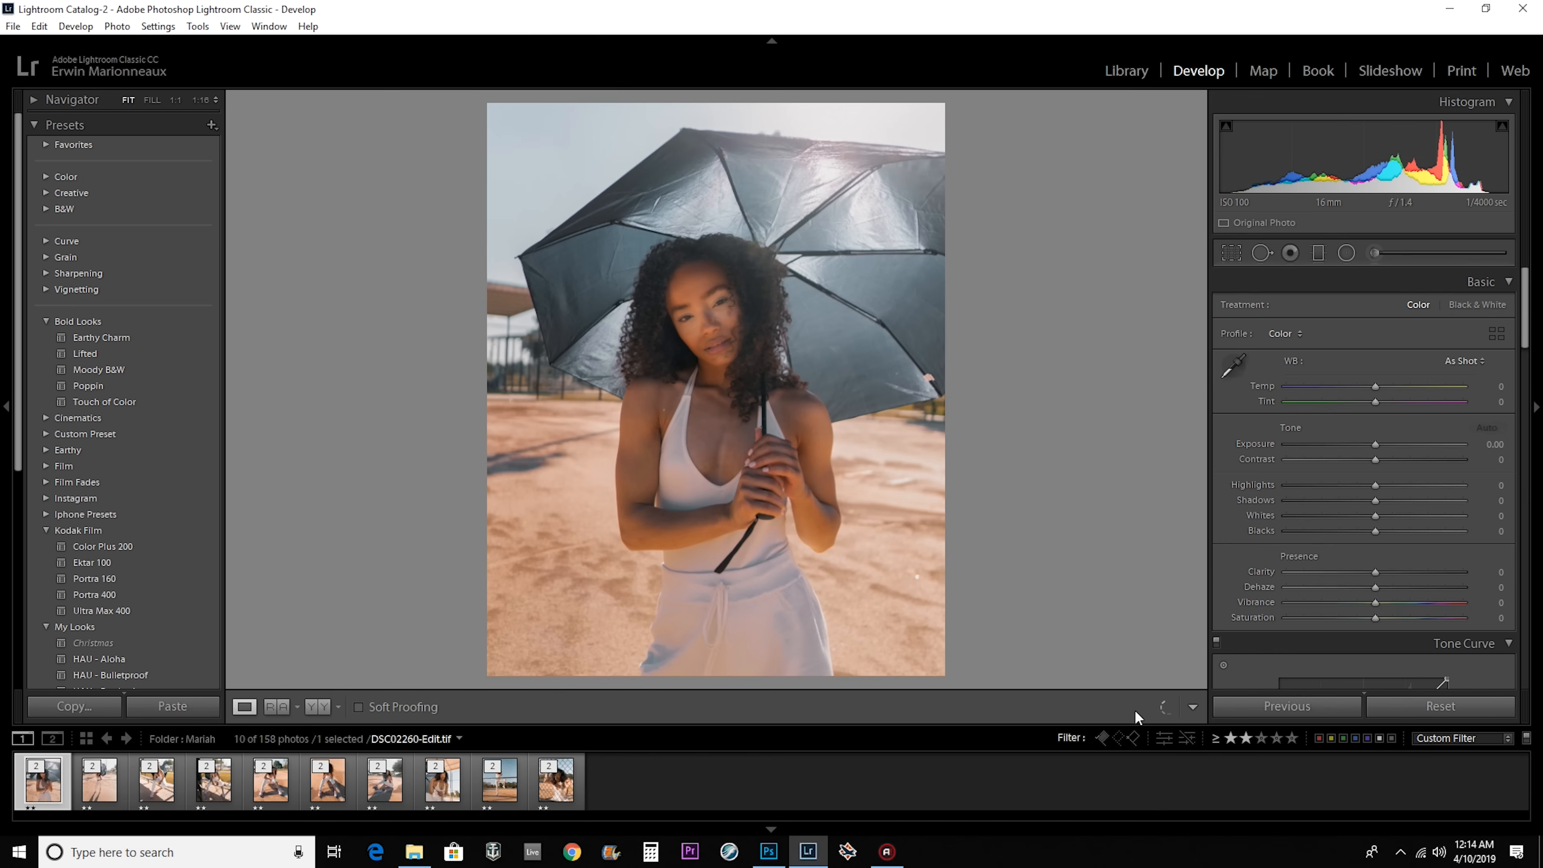
Select DSC02294-Edit.tif and try out different slider strengths in its lower adjustment sections.
{"action": "left_click", "coordinate": [266, 790]}
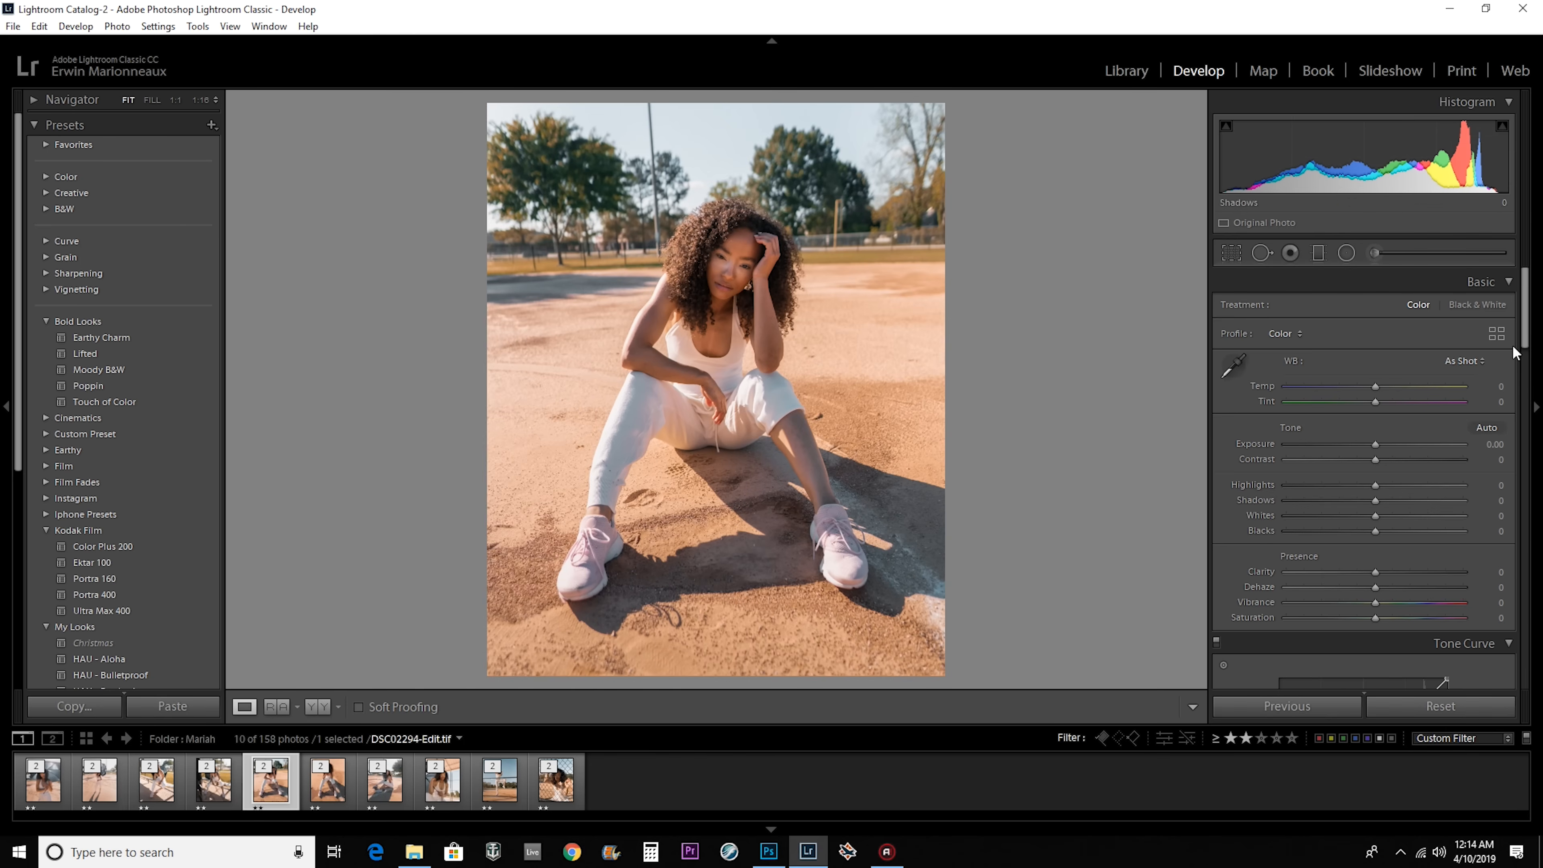
{"action": "scroll", "coordinate": [1379, 528], "scroll_direction": "down", "scroll_amount": 10}
{"action": "left_click_drag", "start_coordinate": [1511, 430], "coordinate": [1512, 448]}
{"action": "left_click_drag", "start_coordinate": [1286, 504], "coordinate": [1464, 504]}
{"action": "mouse_move", "coordinate": [1286, 490]}
{"action": "left_mouse_down"}
{"action": "mouse_move", "coordinate": [1441, 490]}
{"action": "mouse_move", "coordinate": [1305, 490]}
{"action": "left_mouse_up"}
{"action": "left_click_drag", "start_coordinate": [1464, 505], "coordinate": [1292, 504]}
{"action": "left_click_drag", "start_coordinate": [1286, 408], "coordinate": [1463, 408]}
{"action": "mouse_move", "coordinate": [1286, 423]}
{"action": "left_mouse_down"}
{"action": "mouse_move", "coordinate": [1385, 423]}
{"action": "mouse_move", "coordinate": [1312, 405]}
{"action": "mouse_move", "coordinate": [1293, 424]}
{"action": "left_mouse_up"}
{"action": "scroll", "coordinate": [1458, 450], "scroll_direction": "up", "scroll_amount": 10}
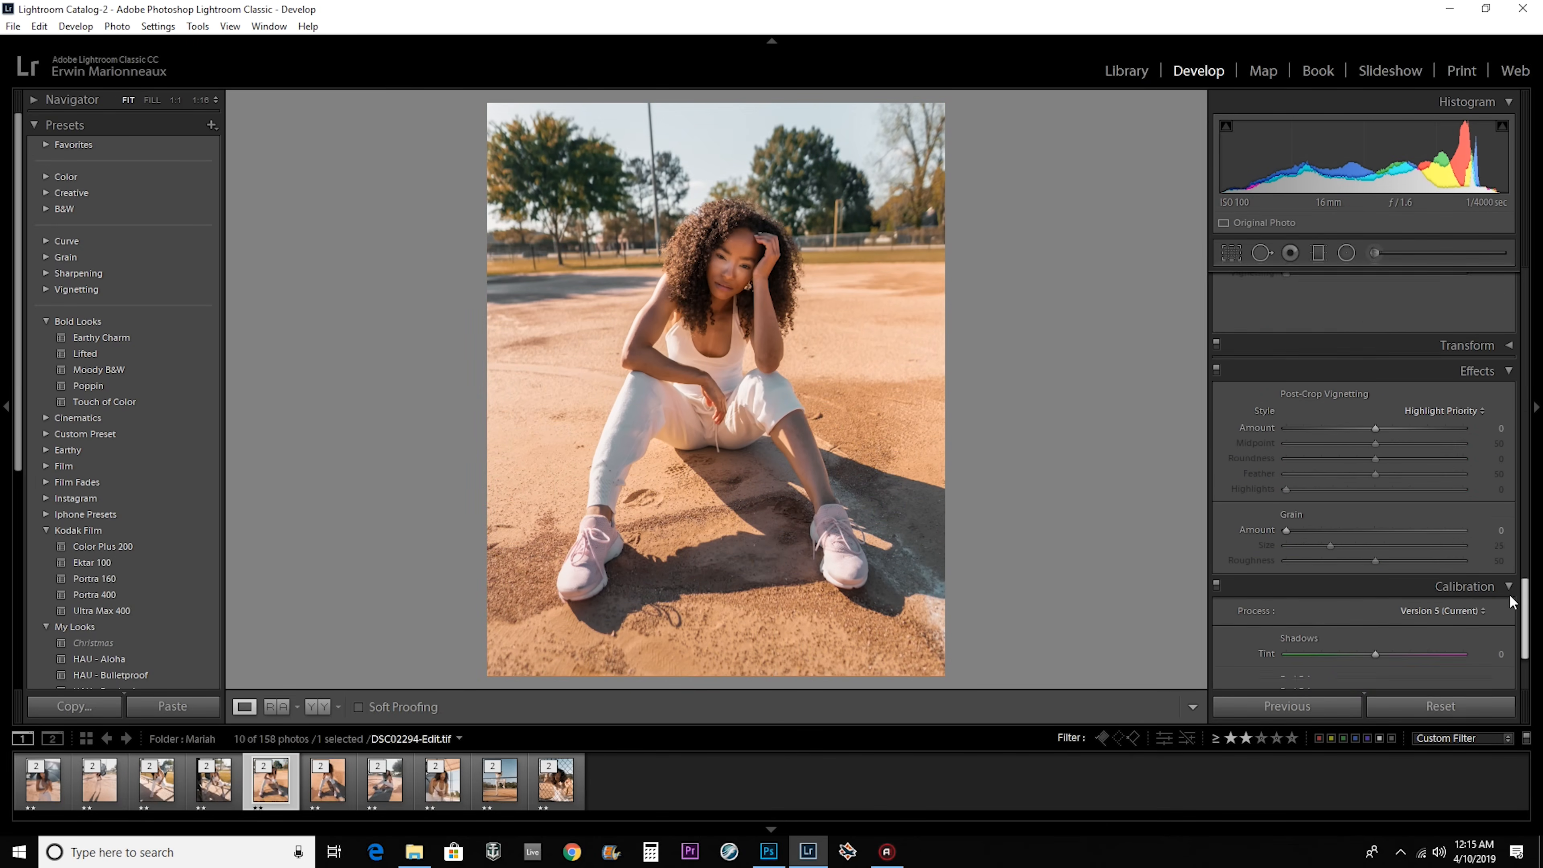
Set the contrast of DSC02294-Edit.tif to +8, clarity to +7 and saturation to -10.
{"action": "left_click_drag", "start_coordinate": [1375, 460], "coordinate": [1385, 460]}
{"action": "left_click_drag", "start_coordinate": [1375, 618], "coordinate": [1365, 618]}
{"action": "left_click_drag", "start_coordinate": [1385, 460], "coordinate": [1382, 461]}
Select all ten photos and sync the adjustments of DSC02294-Edit.tif to them.
{"action": "scroll", "coordinate": [1382, 462], "scroll_direction": "down", "scroll_amount": 1}
{"action": "key", "text": "ctrl+a"}
{"action": "left_click", "coordinate": [1296, 706]}
{"action": "key", "text": "Return"}
Go to DSC02372-Edit.tif and shift the photo slightly within its 4 x 5 crop.
{"action": "key", "text": "Left"}
{"action": "key", "text": "Left"}
{"action": "key", "text": "Left"}
{"action": "key", "text": "Left"}
{"action": "key", "text": "Left"}
{"action": "key", "text": "Left"}
{"action": "left_click", "coordinate": [1236, 254]}
{"action": "left_click_drag", "start_coordinate": [716, 420], "coordinate": [724, 419]}
{"action": "key", "text": "Return"}
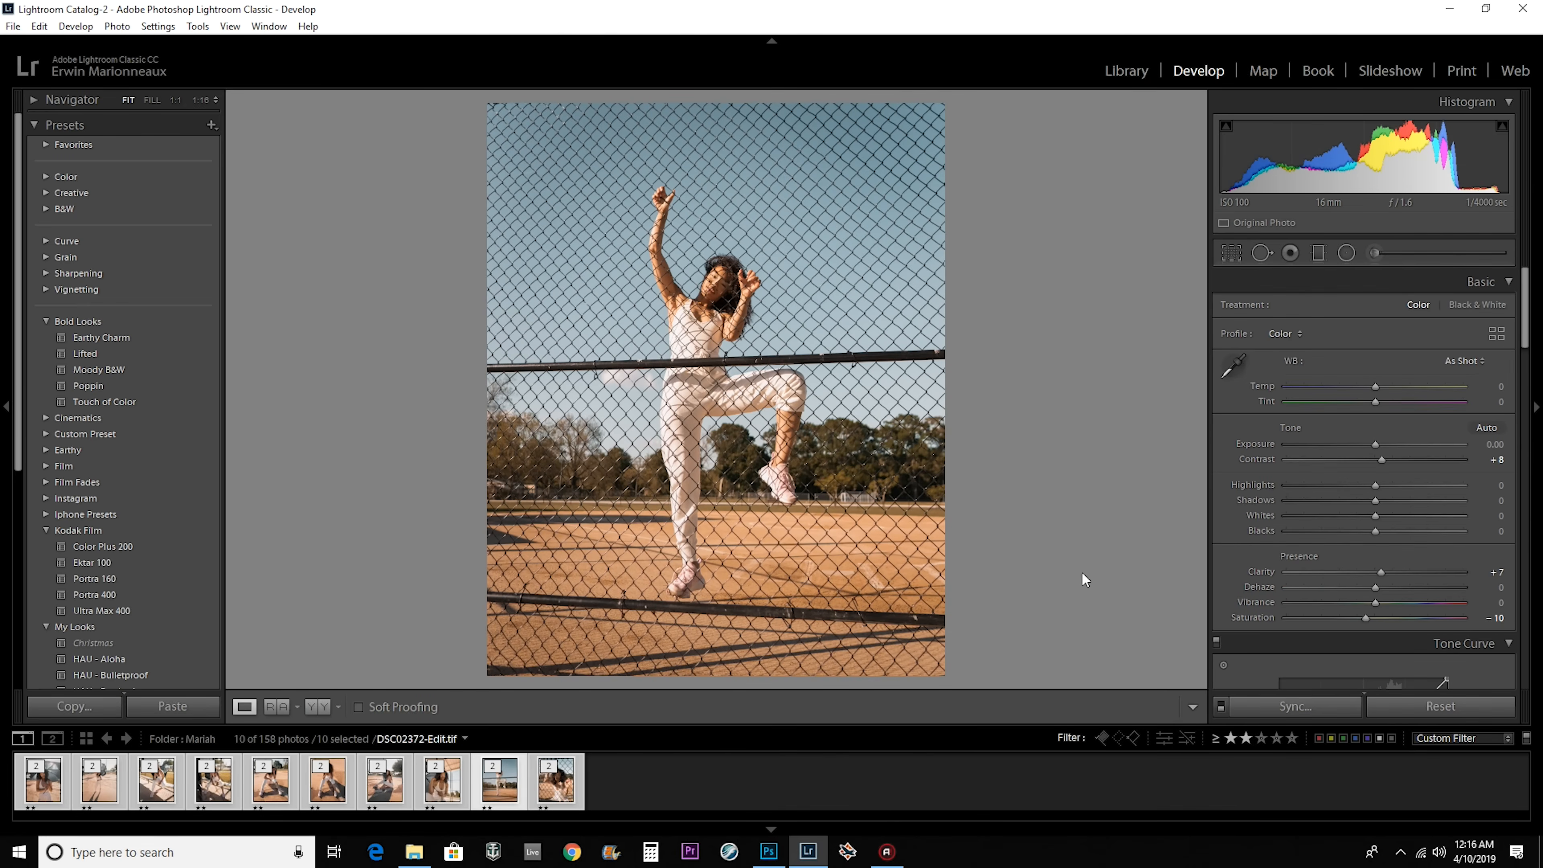
Check the face in DSC02260-Edit.tif up close and open a copy with Lightroom adjustments in Adobe Photoshop CC 2019.
{"action": "left_click", "coordinate": [44, 781]}
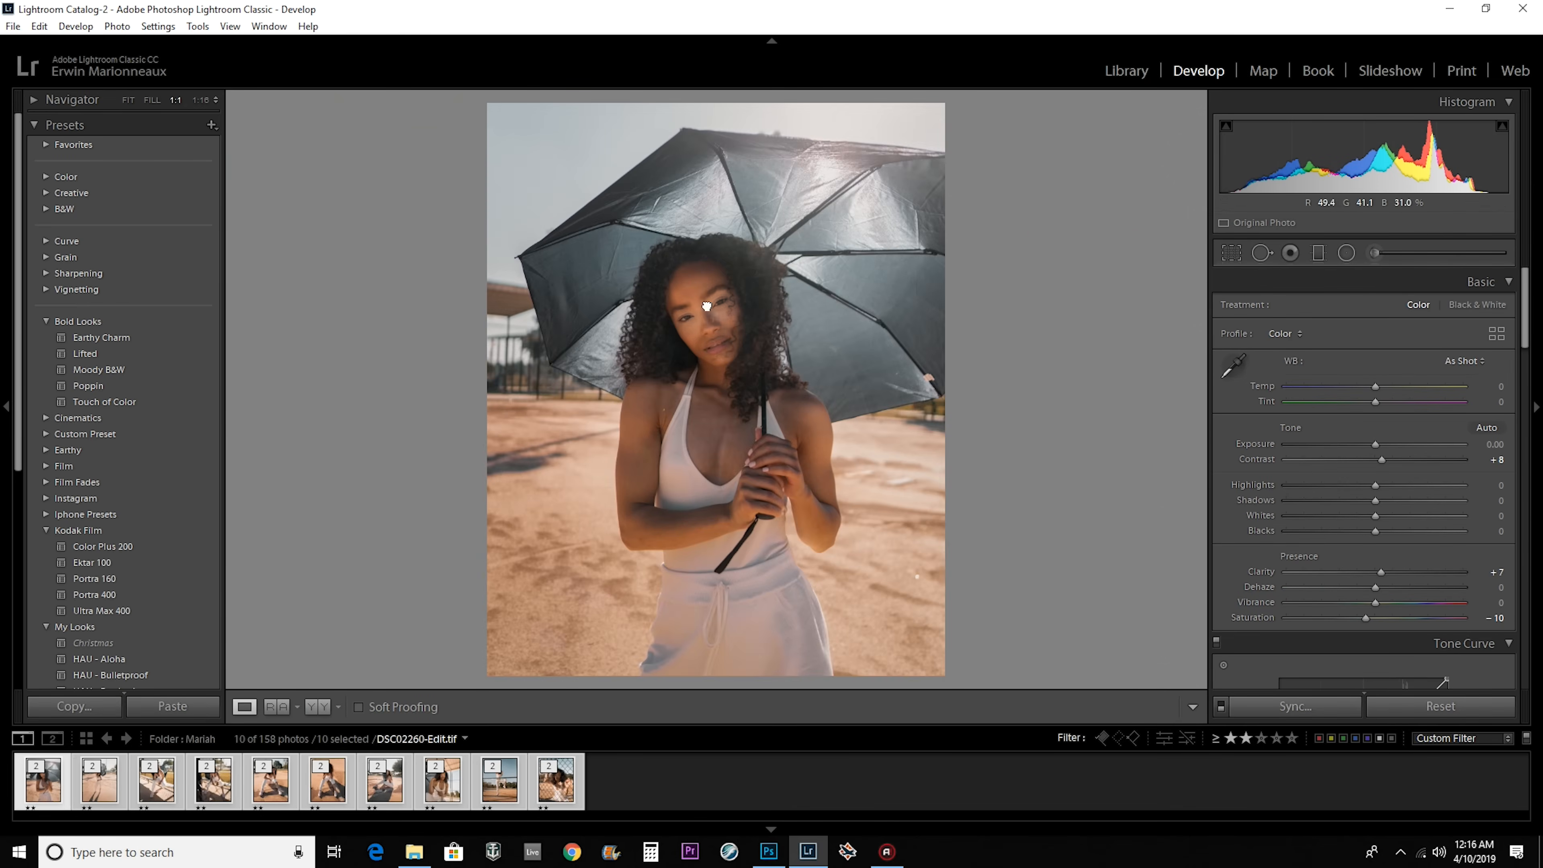
{"action": "left_click", "coordinate": [726, 378]}
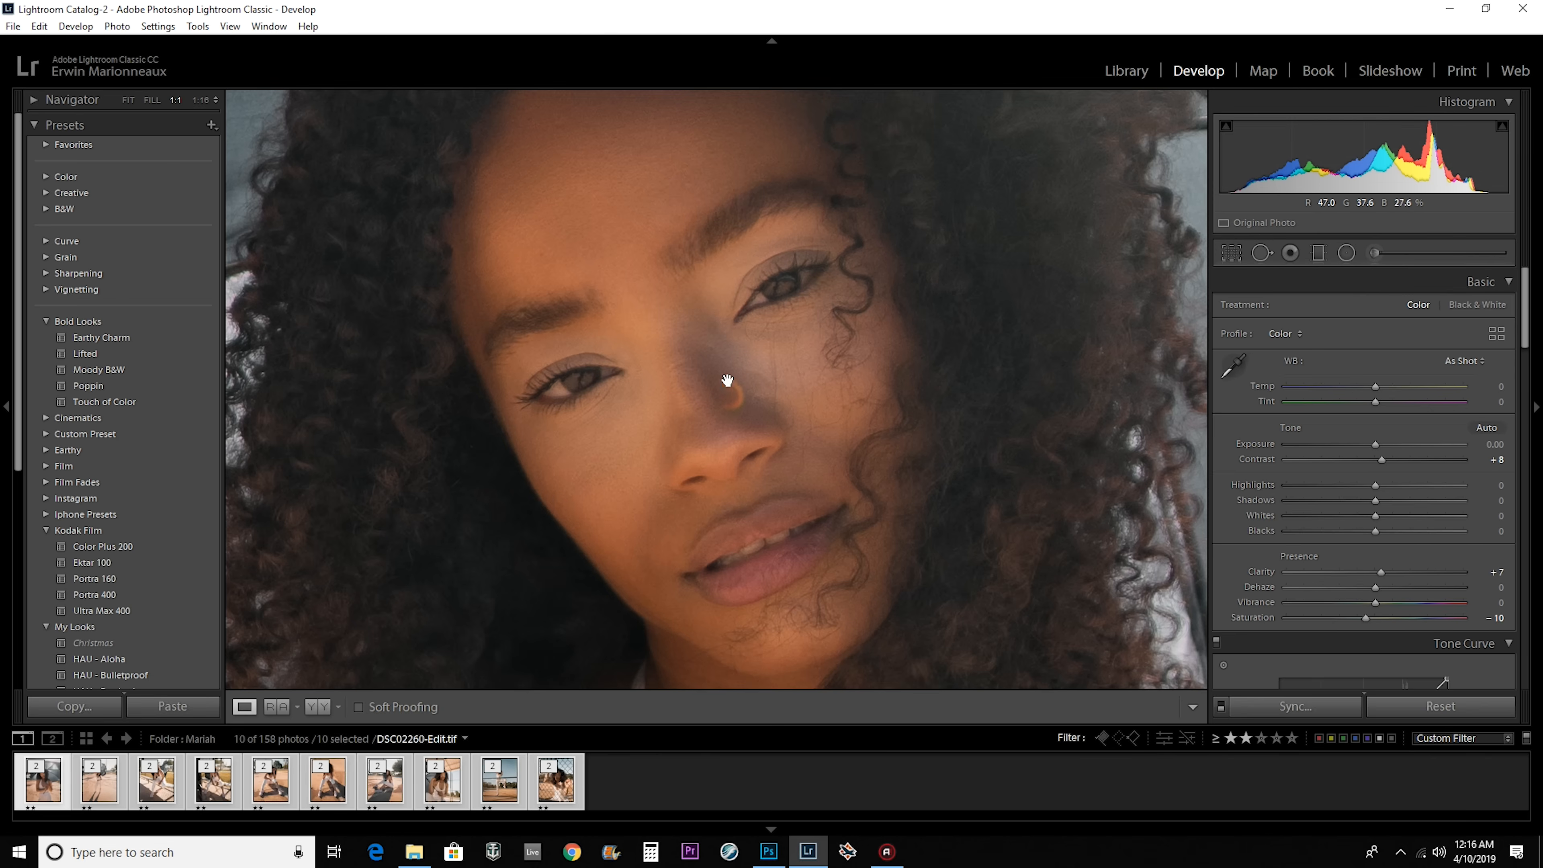
{"action": "right_click", "coordinate": [747, 457]}
{"action": "mouse_move", "coordinate": [927, 501]}
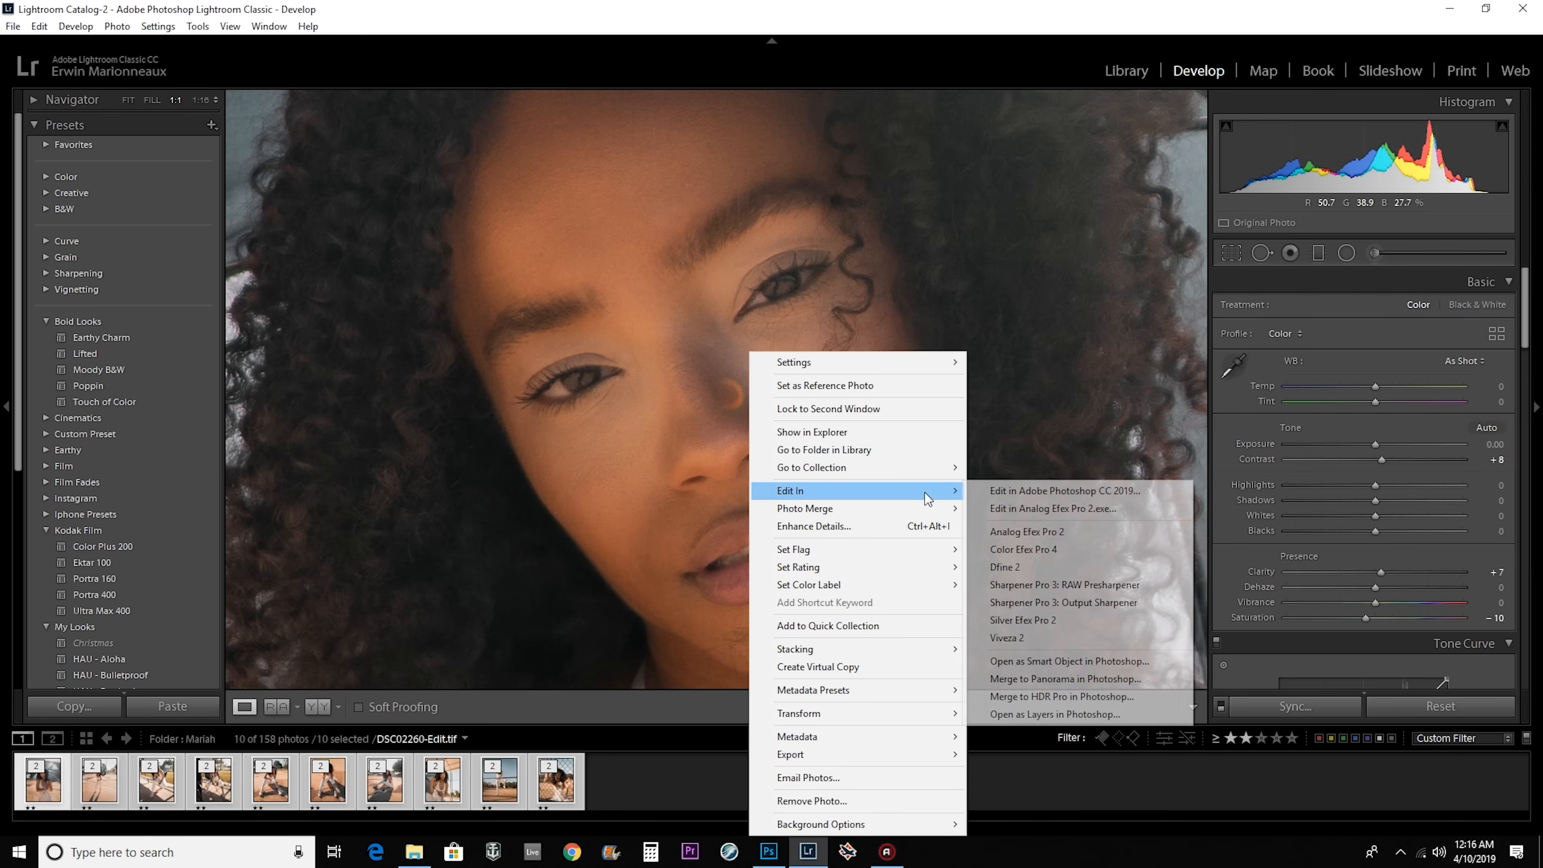
{"action": "left_click", "coordinate": [1005, 495]}
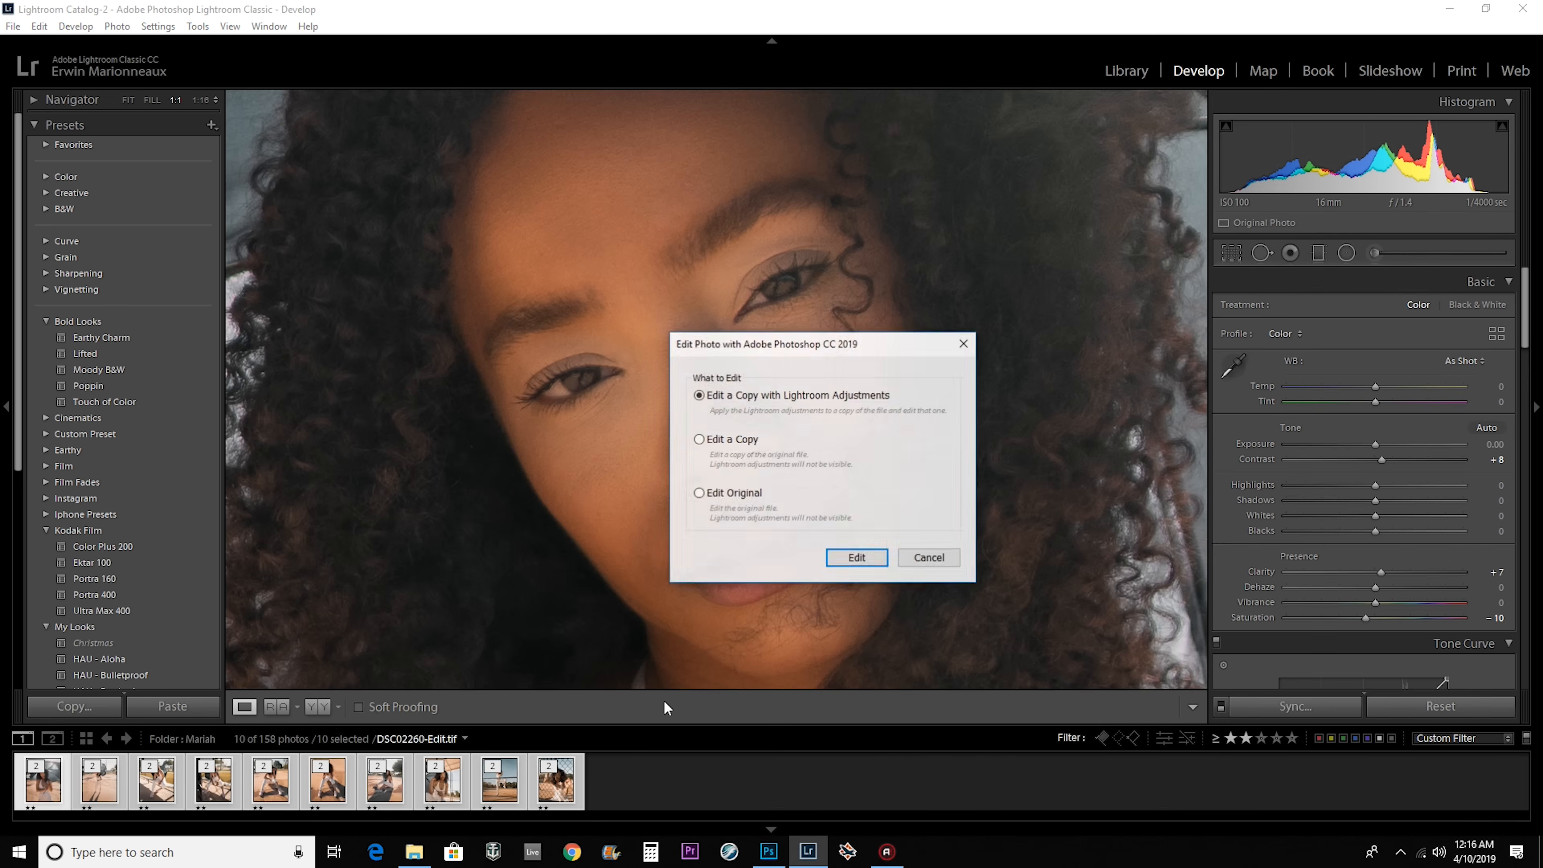
{"action": "left_click", "coordinate": [872, 559]}
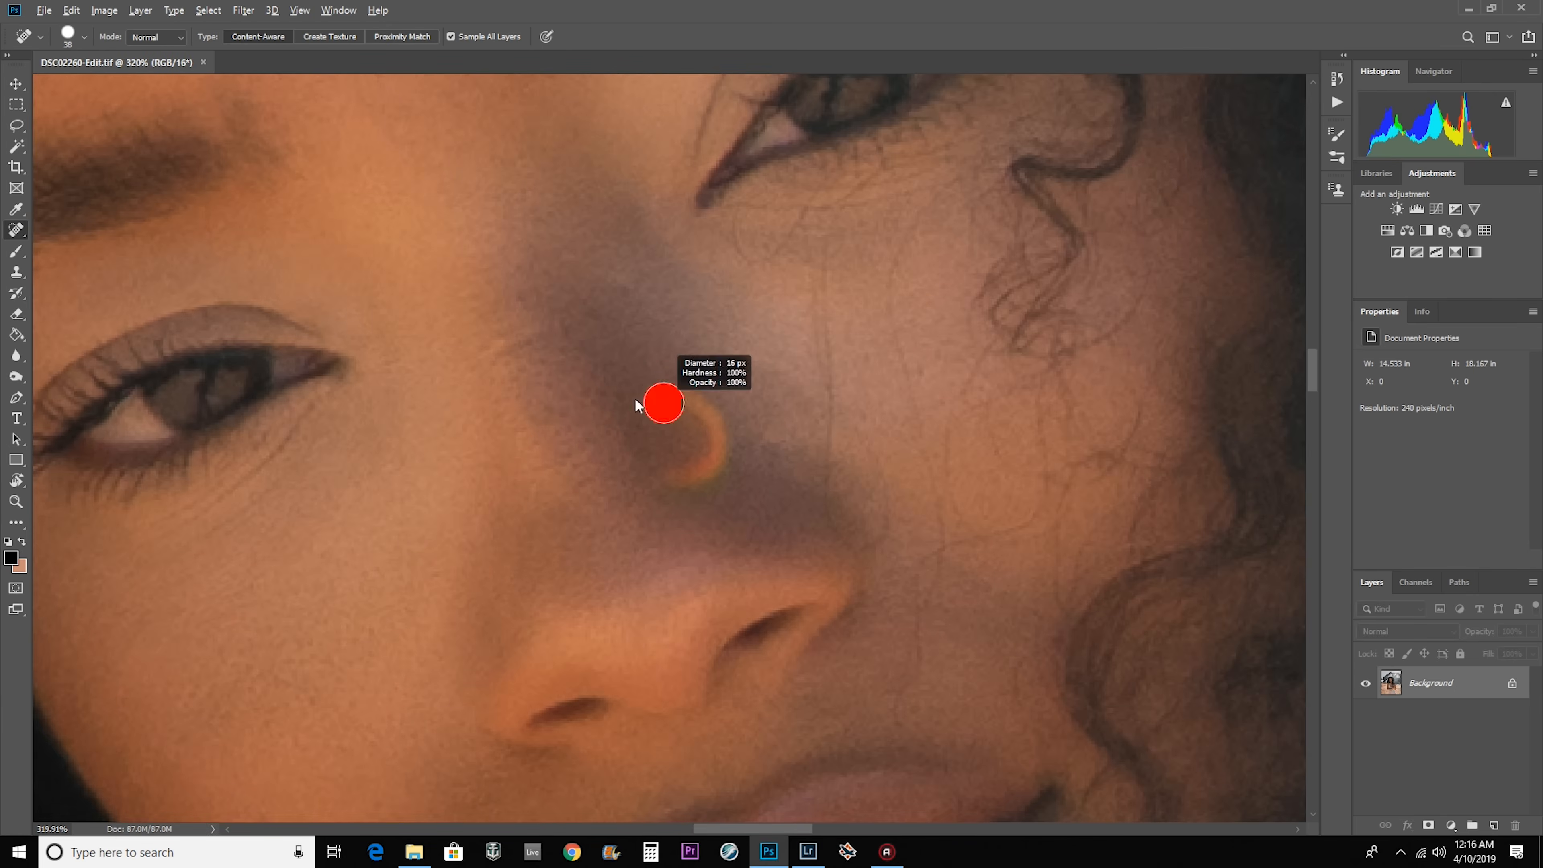
Remove the orange crescent mark on the woman's nose with the Spot Healing Brush.
{"action": "left_click_drag", "start_coordinate": [667, 398], "coordinate": [673, 468]}
{"action": "left_click", "coordinate": [671, 496]}
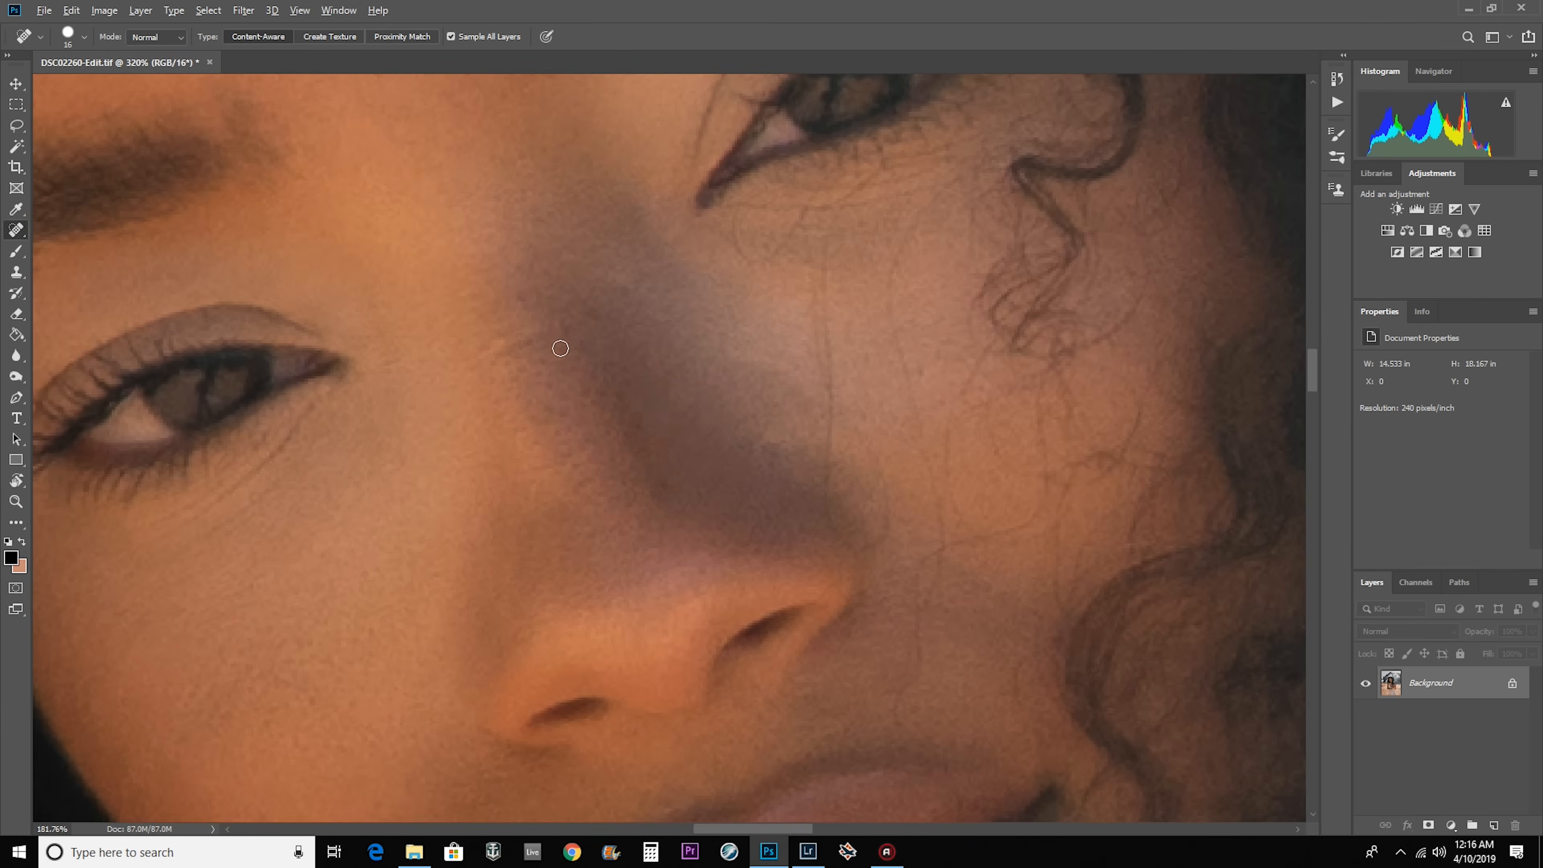
{"action": "scroll", "coordinate": [564, 347], "scroll_direction": "down", "scroll_amount": 5}
{"action": "scroll", "coordinate": [561, 344], "scroll_direction": "up", "scroll_amount": 5}
{"action": "left_click_drag", "start_coordinate": [723, 566], "coordinate": [700, 550]}
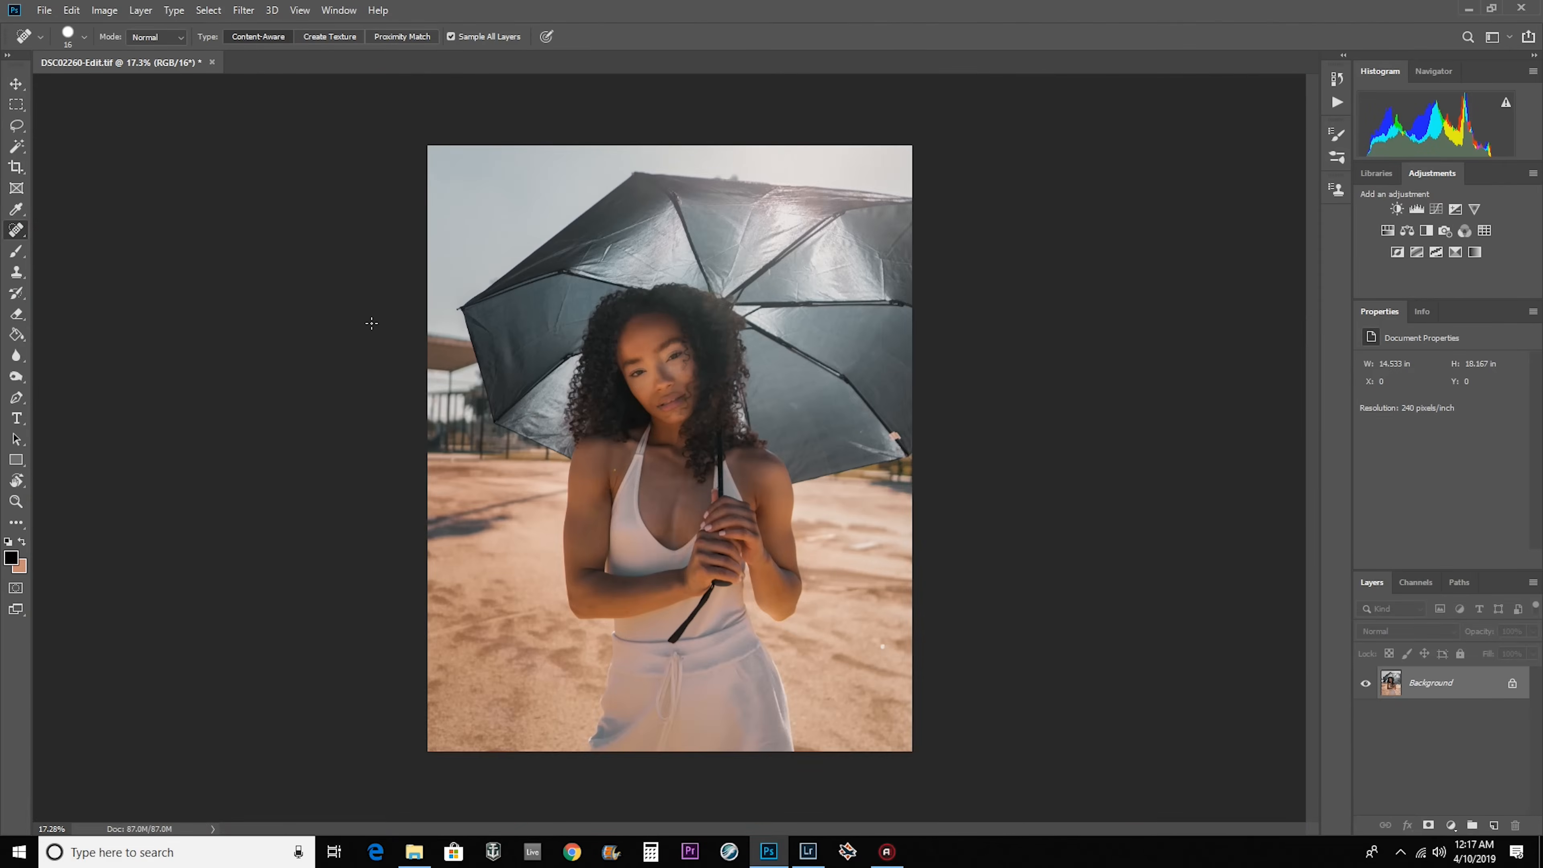
Save the retouched umbrella portrait, close it, and return to Lightroom.
{"action": "key", "text": "ctrl+s"}
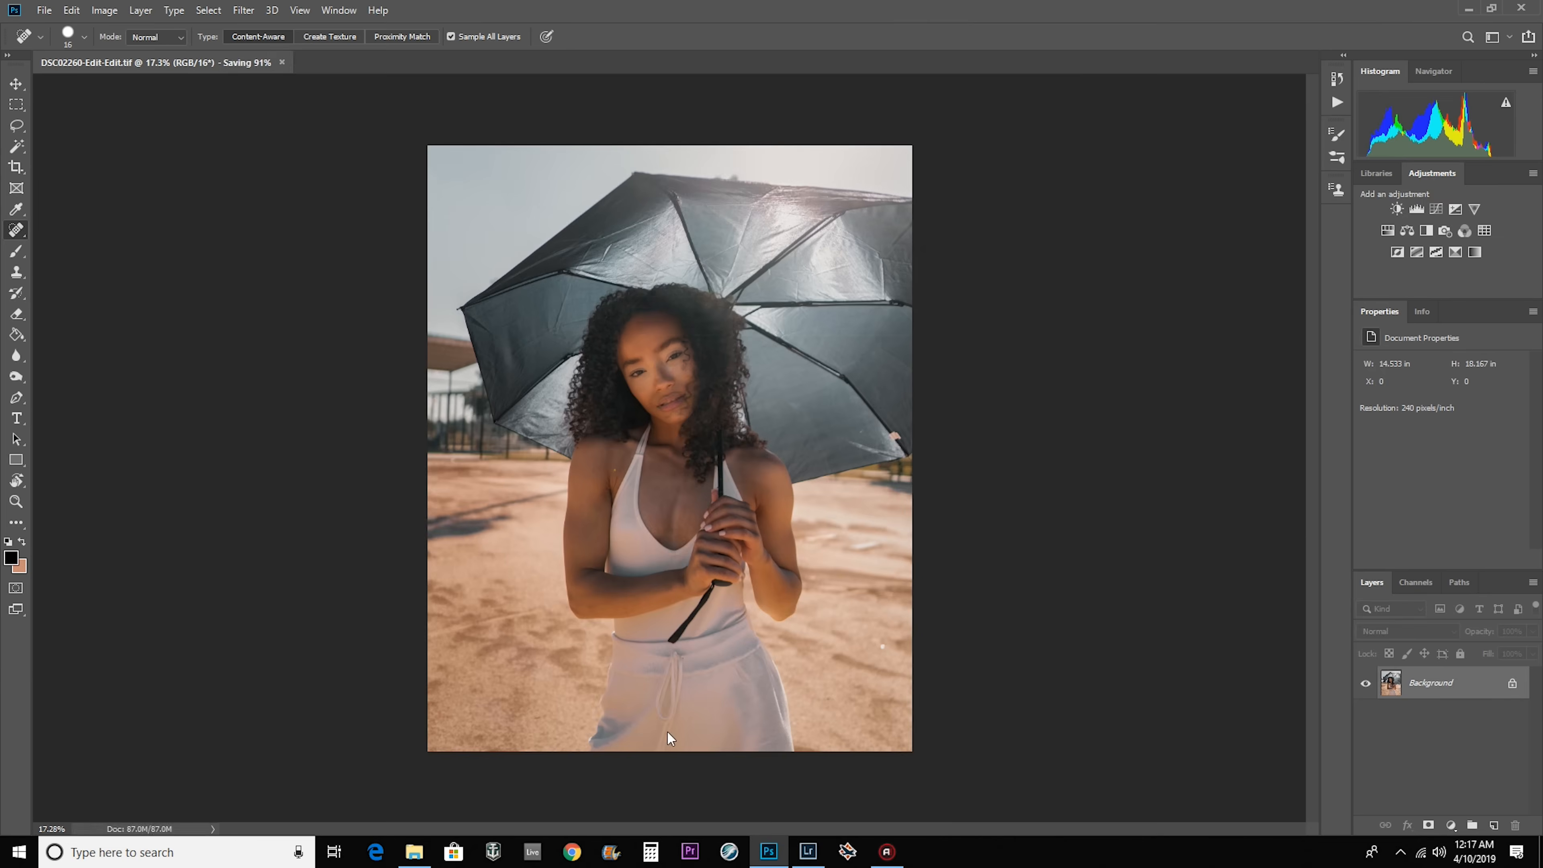
{"action": "key", "text": "ctrl+w"}
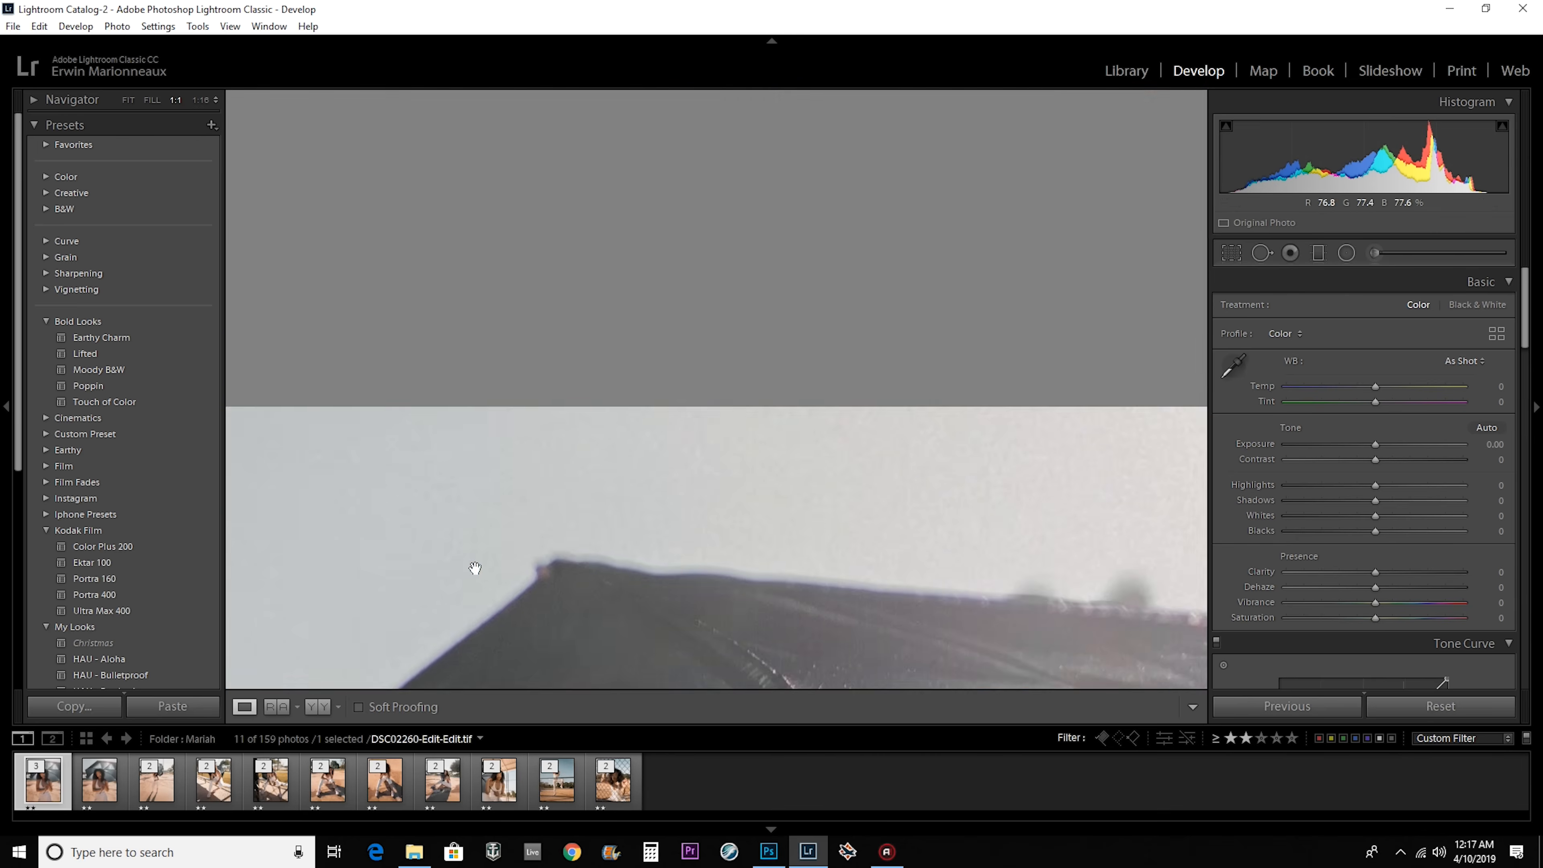
{"action": "left_click", "coordinate": [472, 568]}
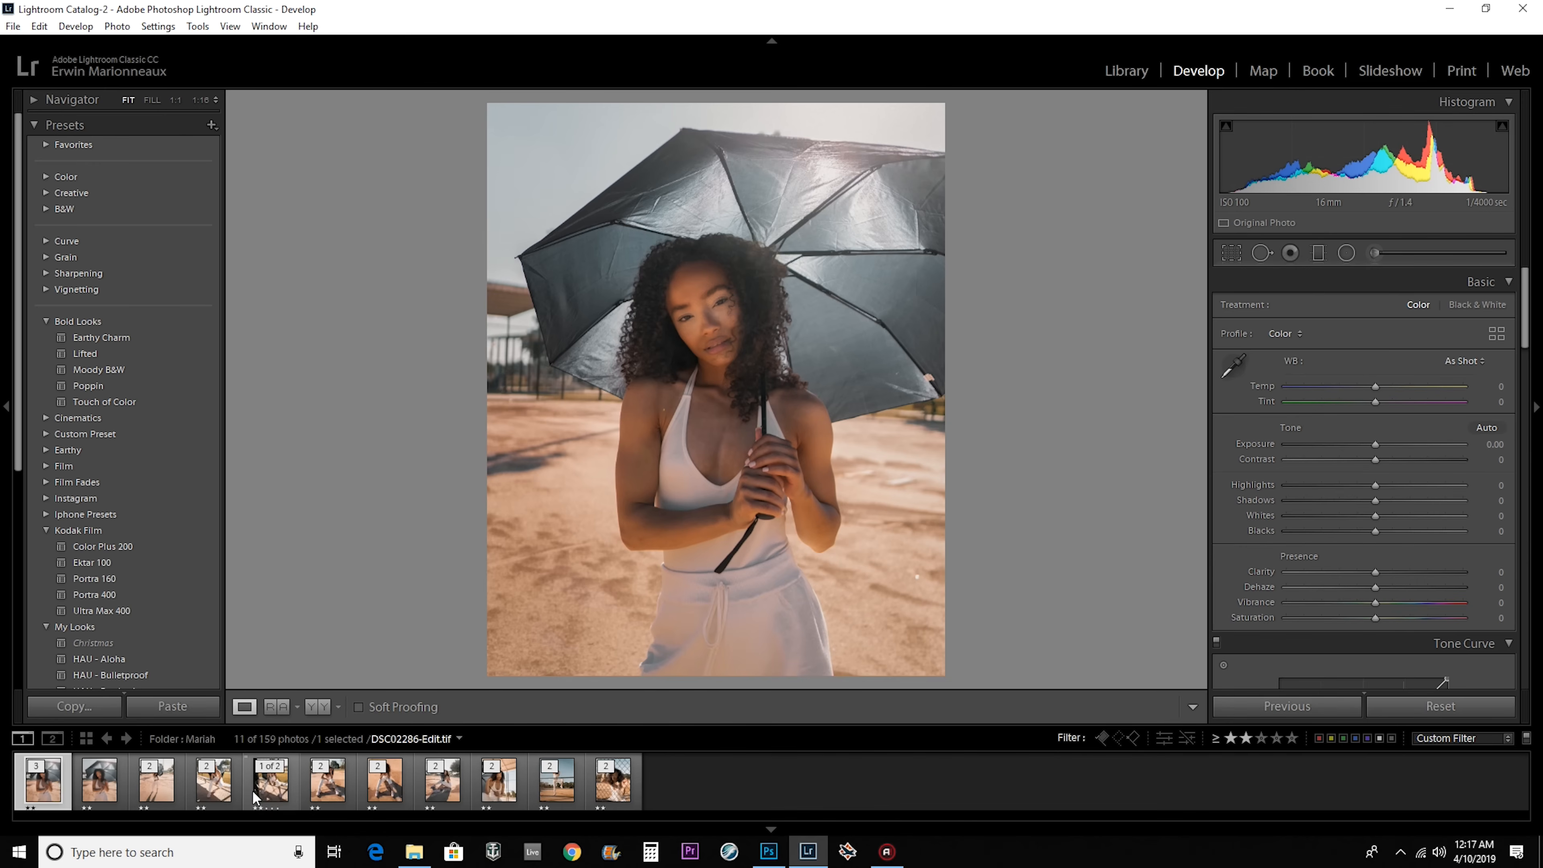
Lower the rating of the unretouched DSC02260-Edit.tif below two stars so the filter hides it.
{"action": "left_click", "coordinate": [119, 788]}
{"action": "right_click", "coordinate": [97, 787]}
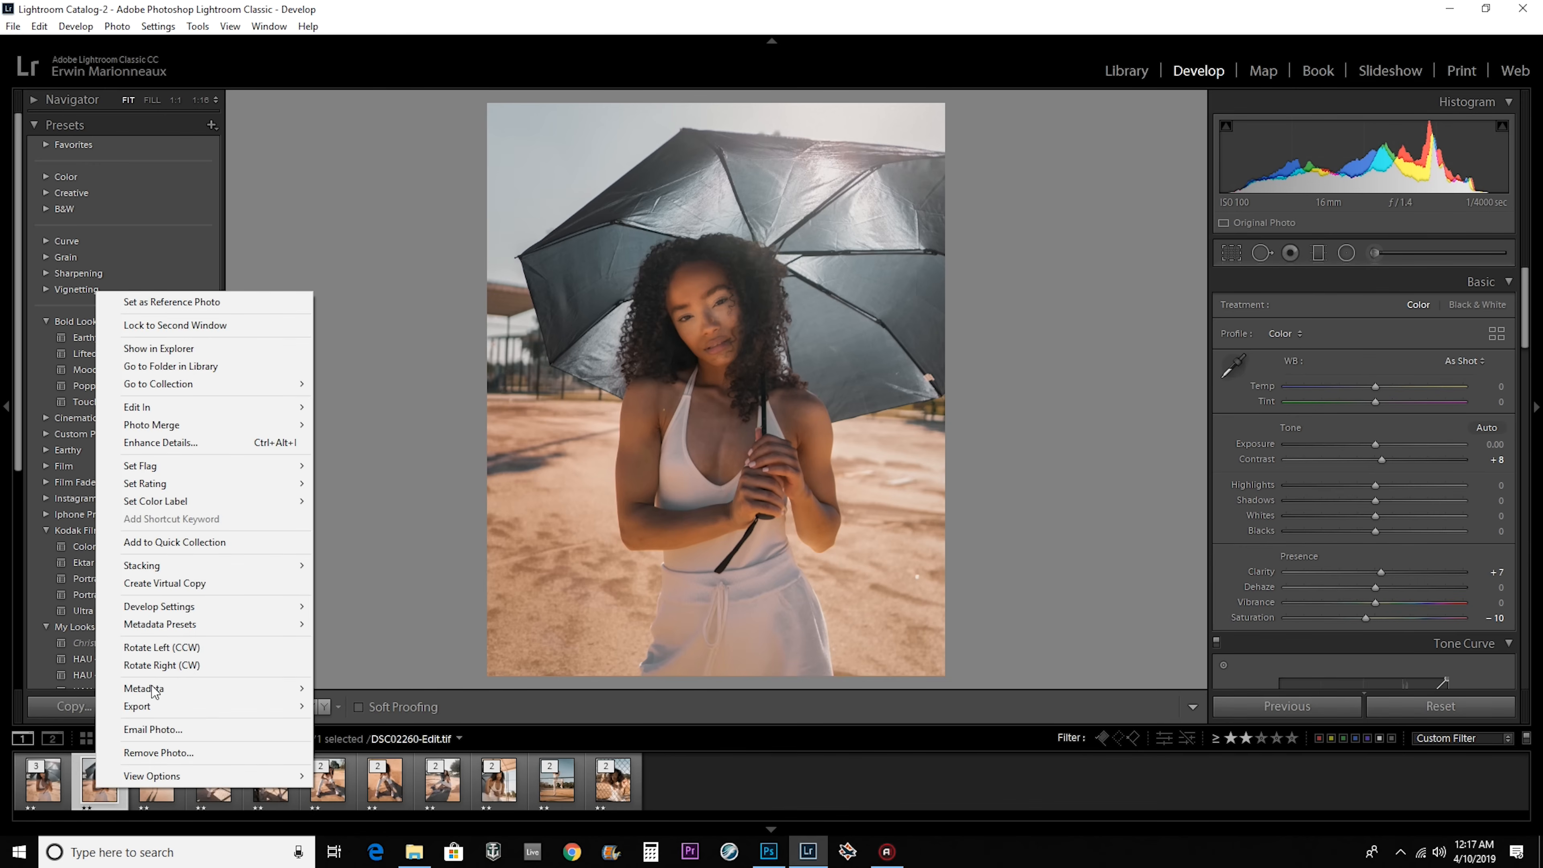
{"action": "mouse_move", "coordinate": [221, 491]}
{"action": "left_click", "coordinate": [348, 501]}
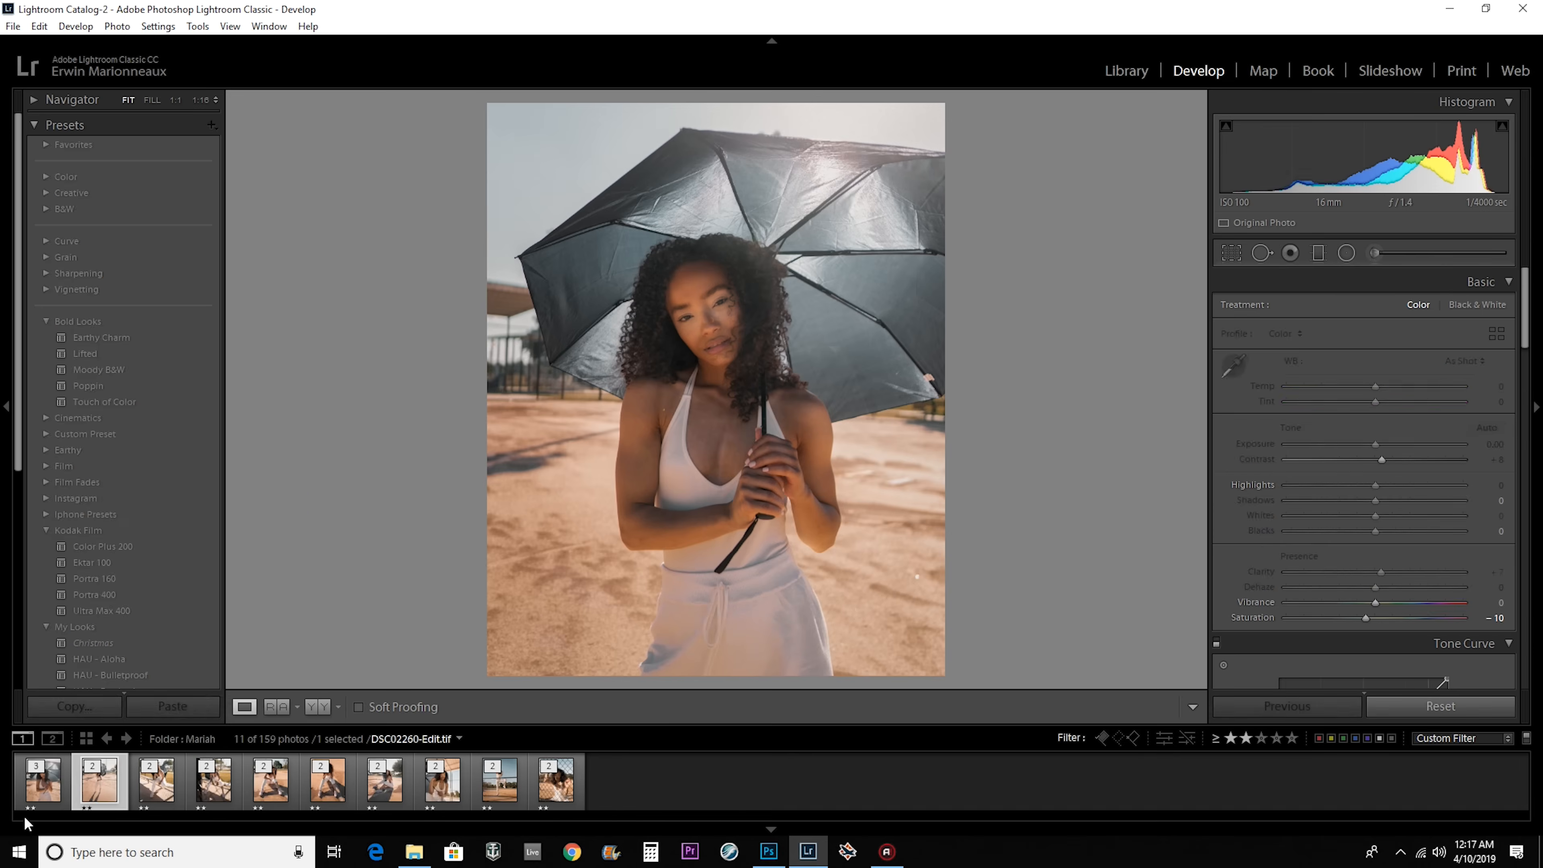
Lower the Blacks of the retouched DSC02260-Edit-Edit.tif to about -19.
{"action": "left_click", "coordinate": [122, 772]}
{"action": "key", "text": "Left"}
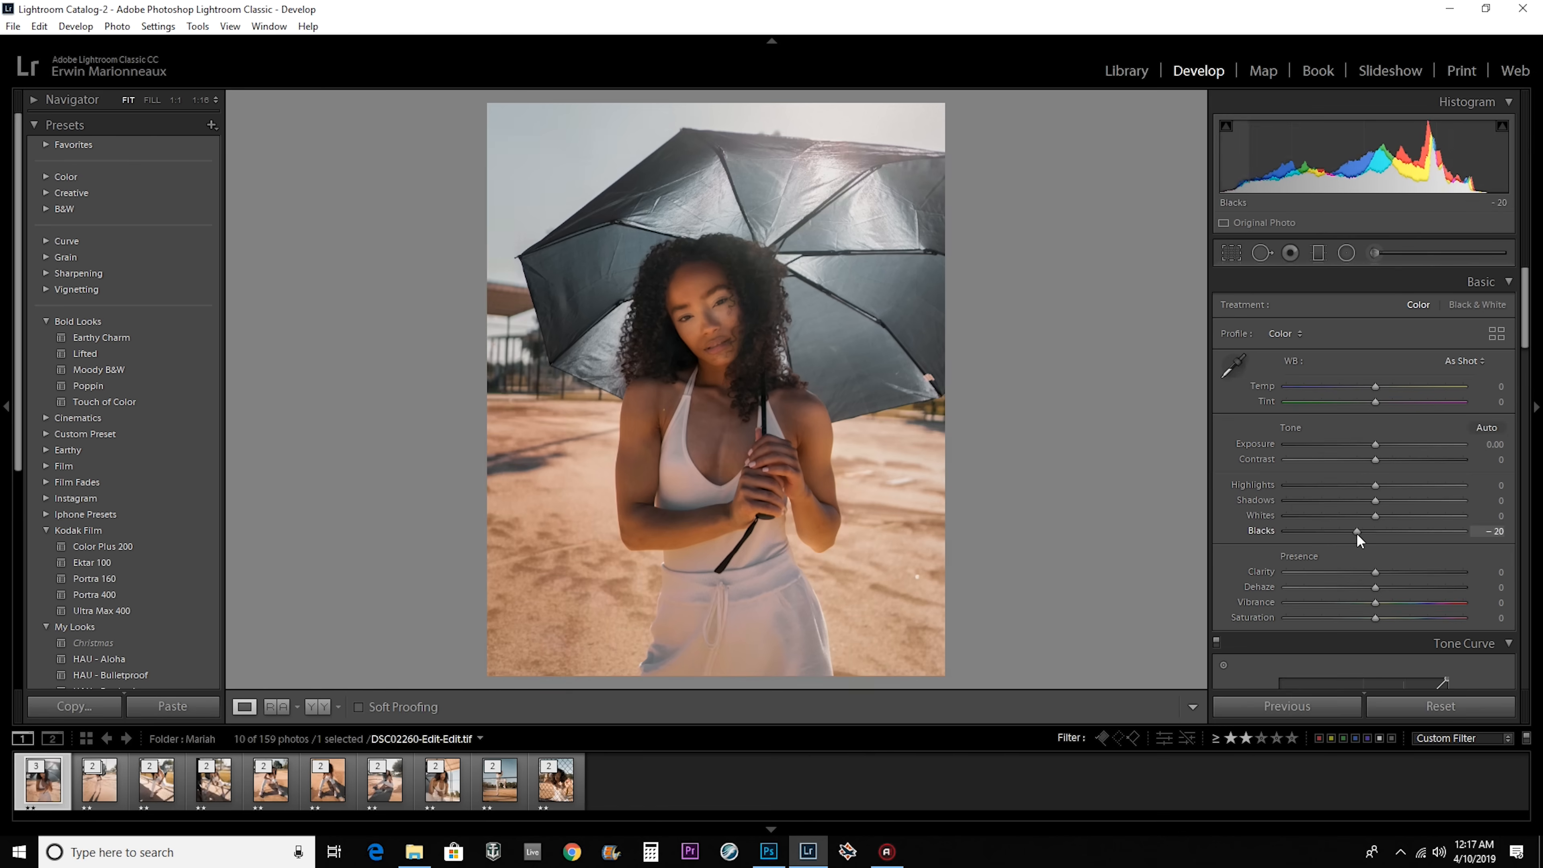
{"action": "key", "text": "Right"}
{"action": "key", "text": "Right"}
Review the other edited photos through DSC02396-Edit.tif and raise the Blacks of that photo to +21.
{"action": "key", "text": "Right"}
{"action": "key", "text": "Right"}
{"action": "left_click_drag", "start_coordinate": [1375, 531], "coordinate": [1357, 532]}
{"action": "left_click", "coordinate": [213, 780]}
{"action": "left_click", "coordinate": [328, 780]}
{"action": "key", "text": "Right"}
{"action": "key", "text": "Right"}
{"action": "key", "text": "Right"}
{"action": "key", "text": "Right"}
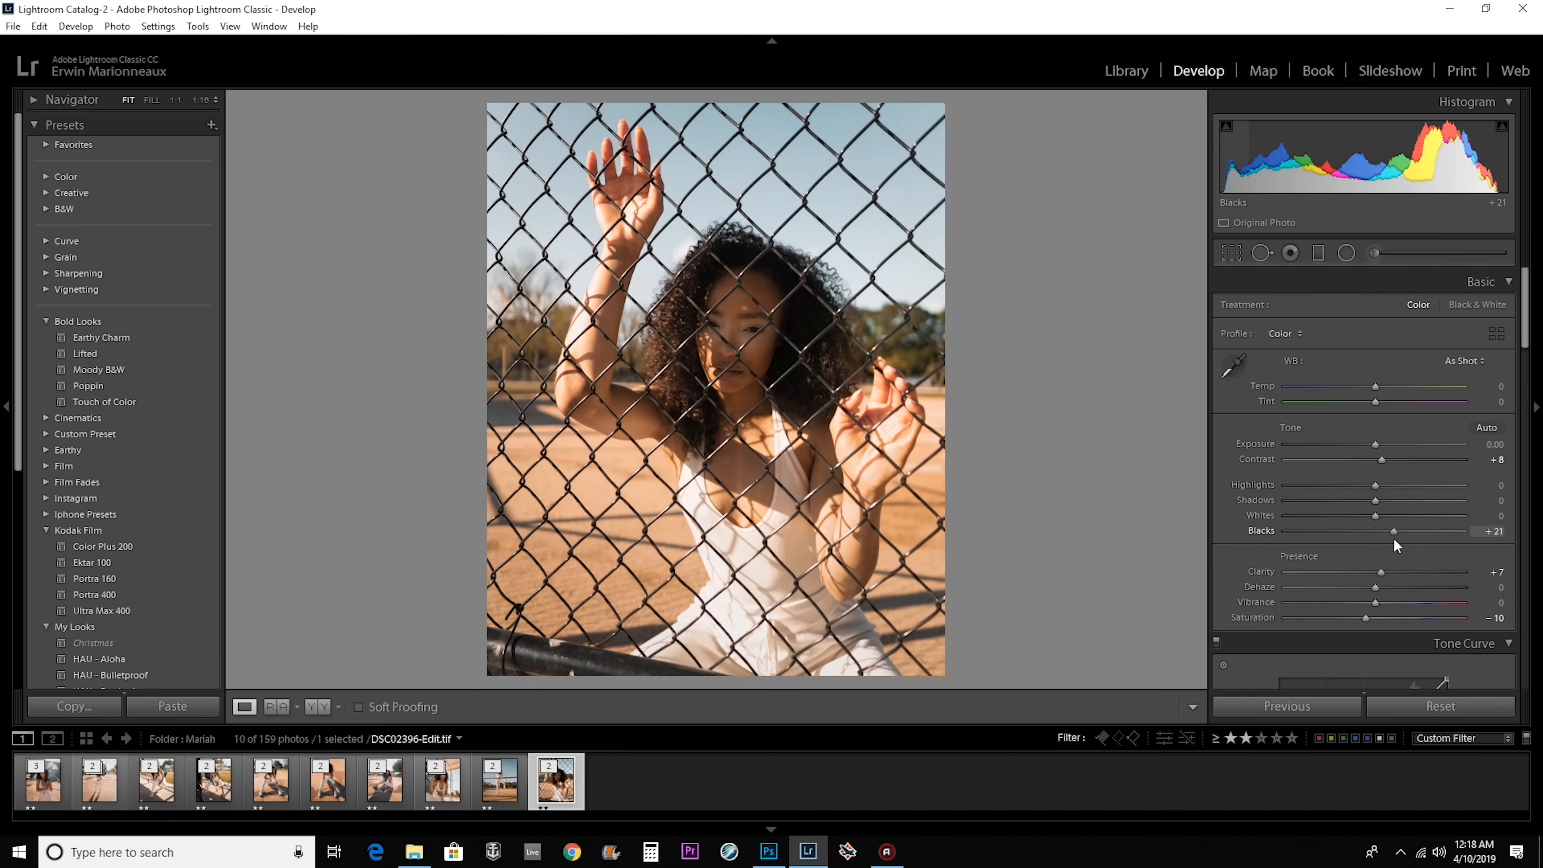
{"action": "key", "text": "Right"}
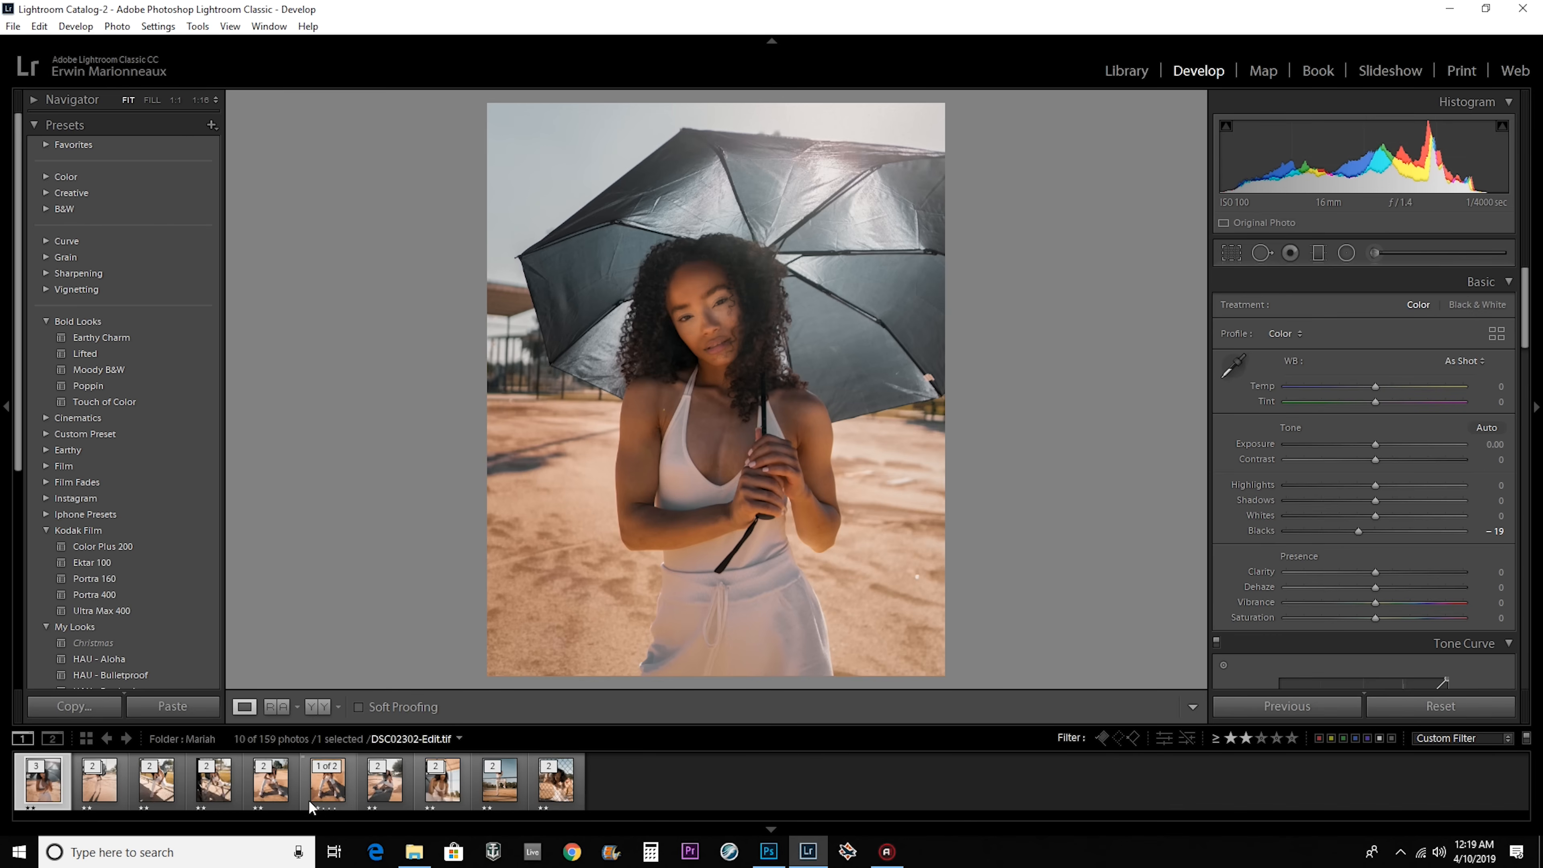
Select all ten photos, review the export settings, and export them to the hard drive.
{"action": "left_click", "coordinate": [555, 781], "text": "shift"}
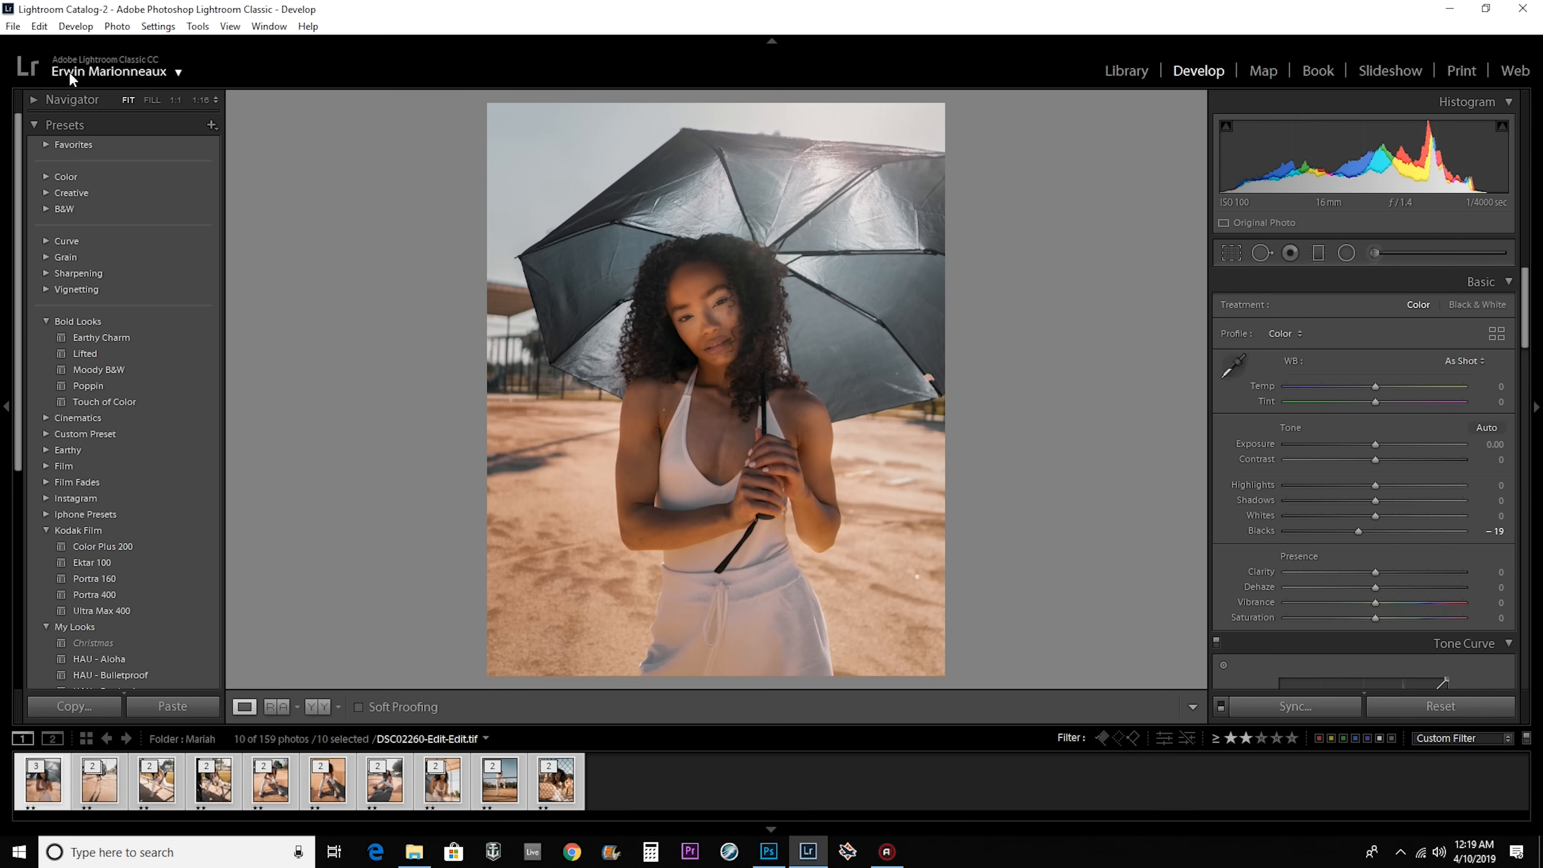
{"action": "left_click", "coordinate": [39, 26]}
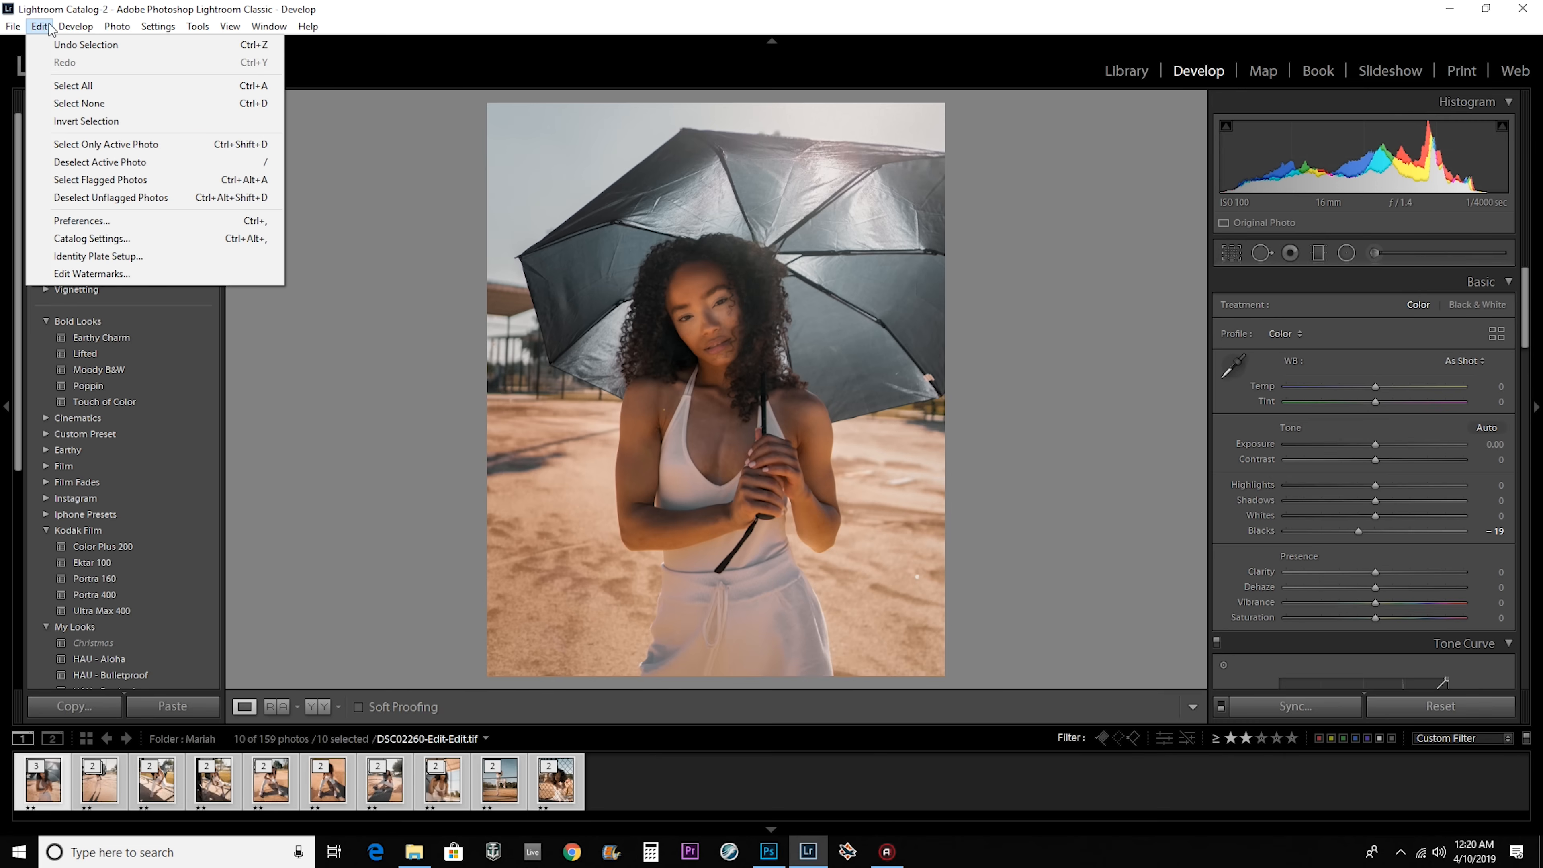
{"action": "mouse_move", "coordinate": [12, 27]}
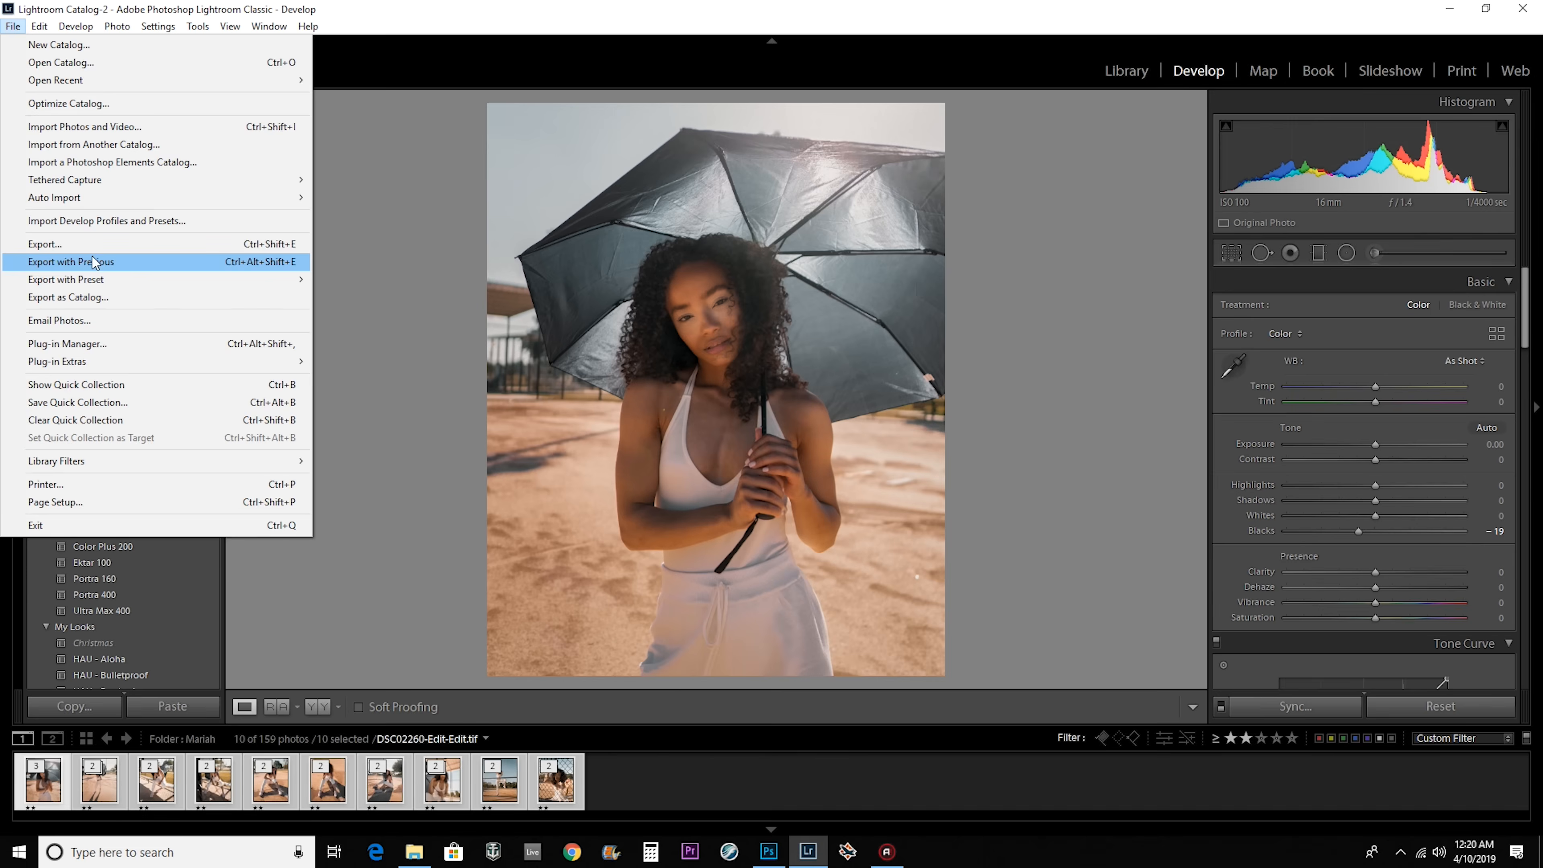
{"action": "left_click", "coordinate": [91, 244]}
{"action": "left_click_drag", "start_coordinate": [857, 422], "coordinate": [847, 674]}
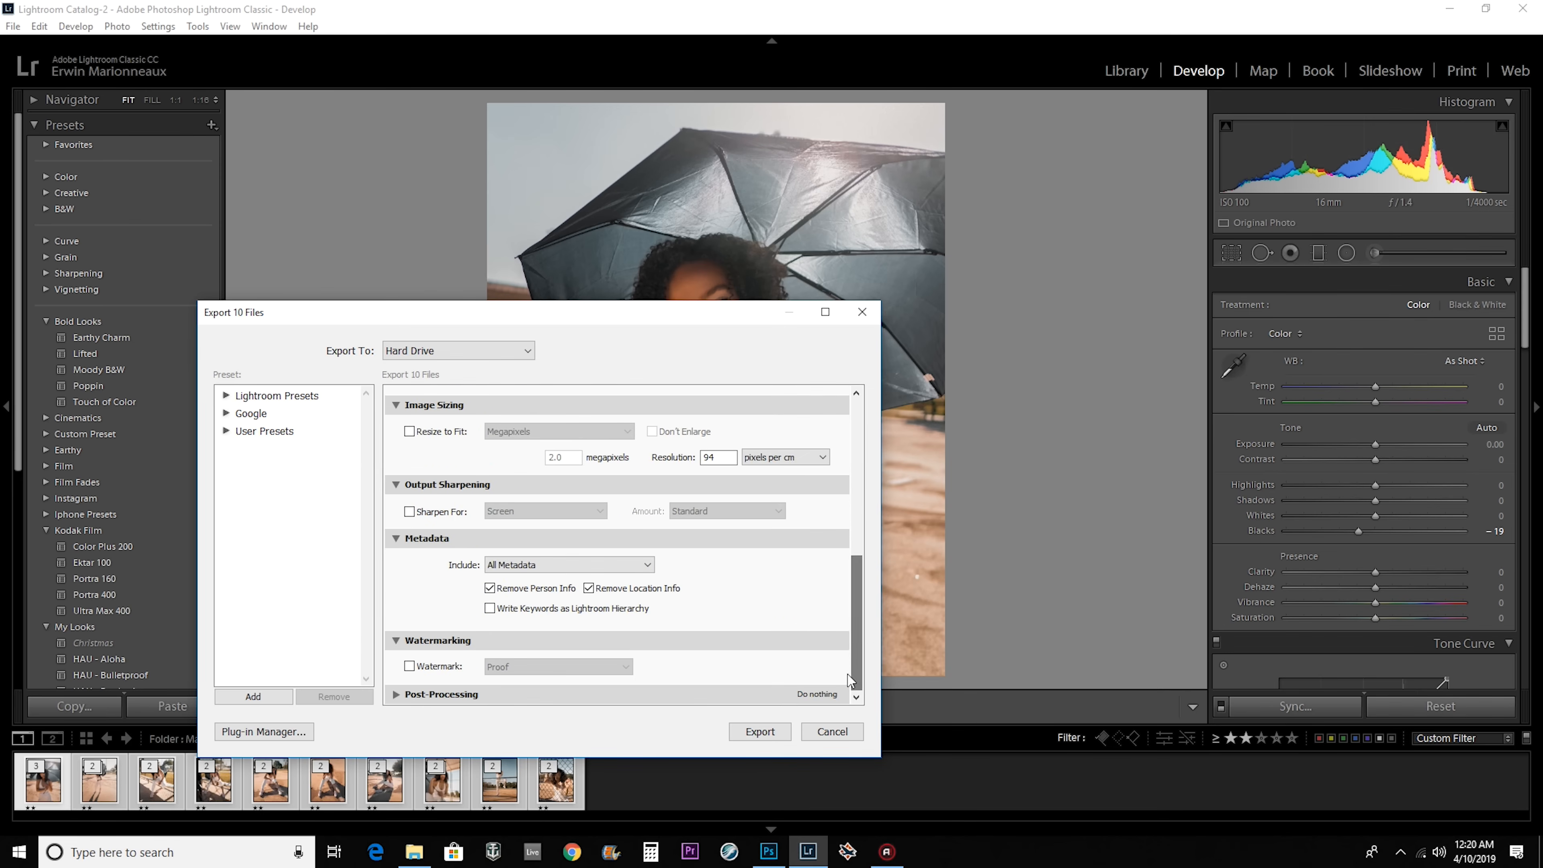
{"action": "left_click", "coordinate": [760, 731]}
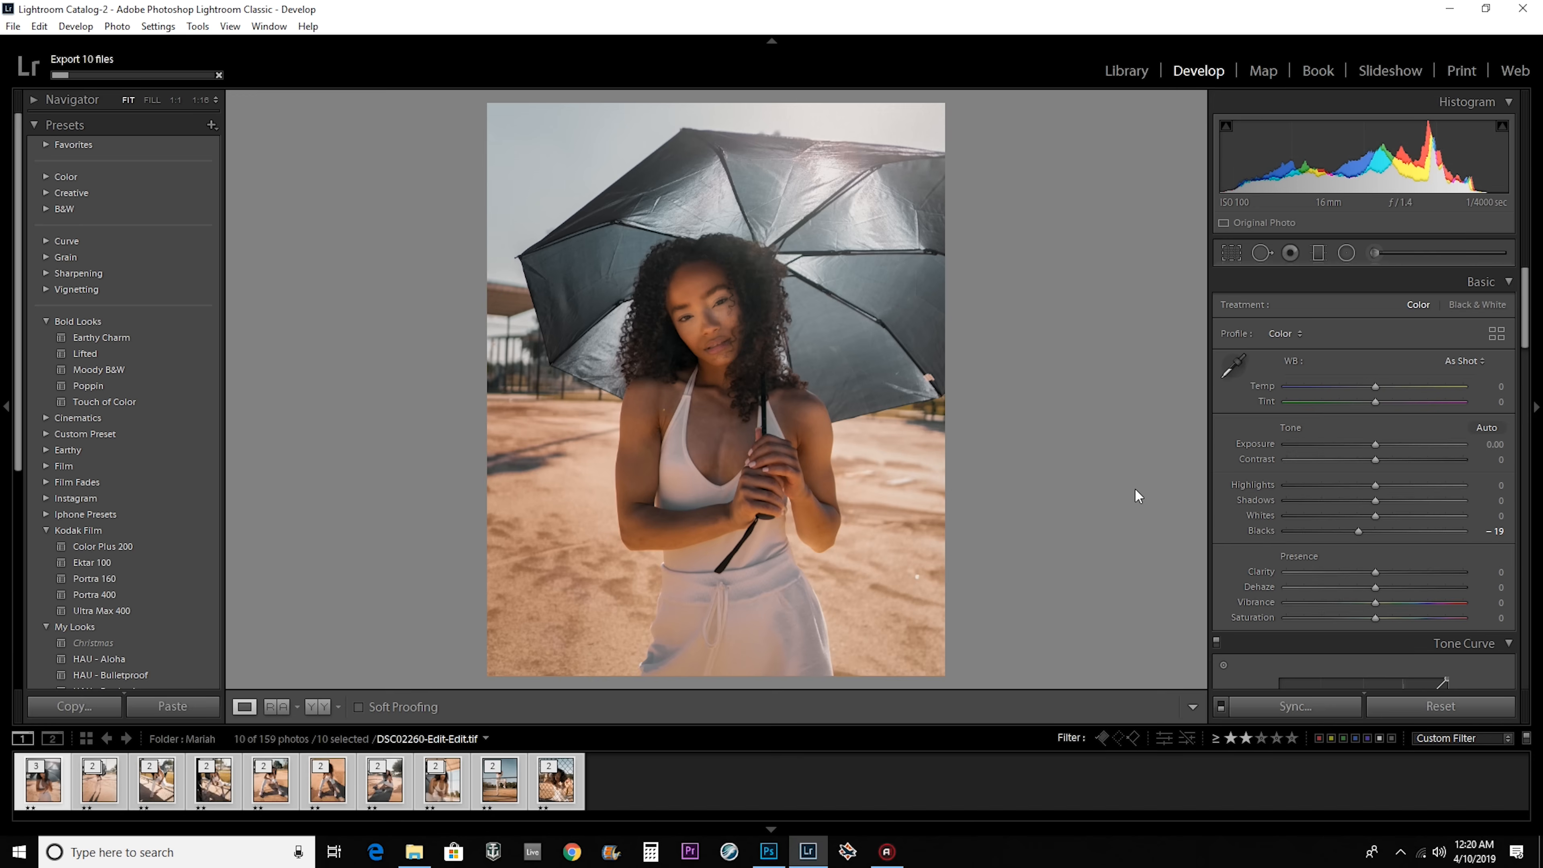